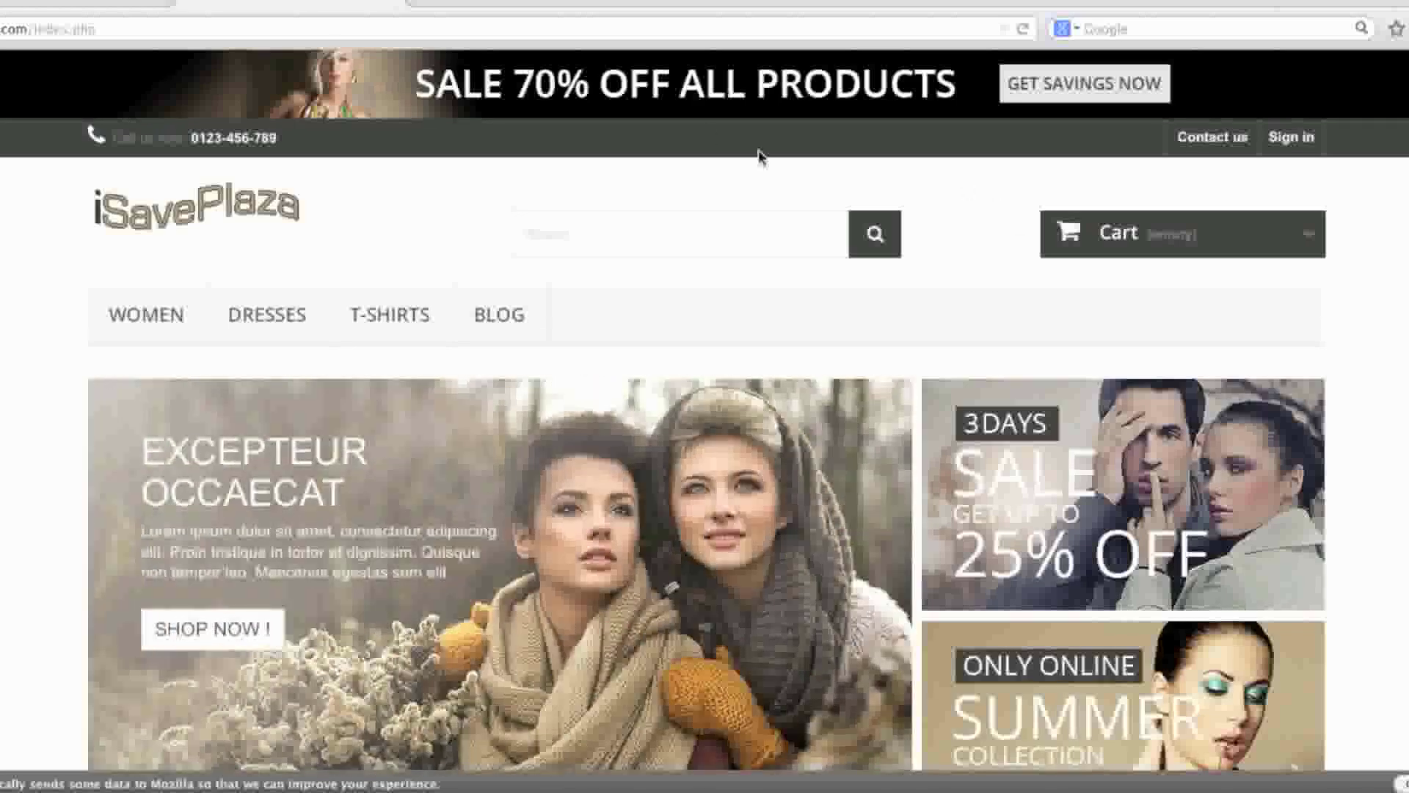
# Look over the iSavePlaza storefront home page, including its header, category menu, banners, product listings and footer.
pyautogui.scroll(-20, 704, 411)
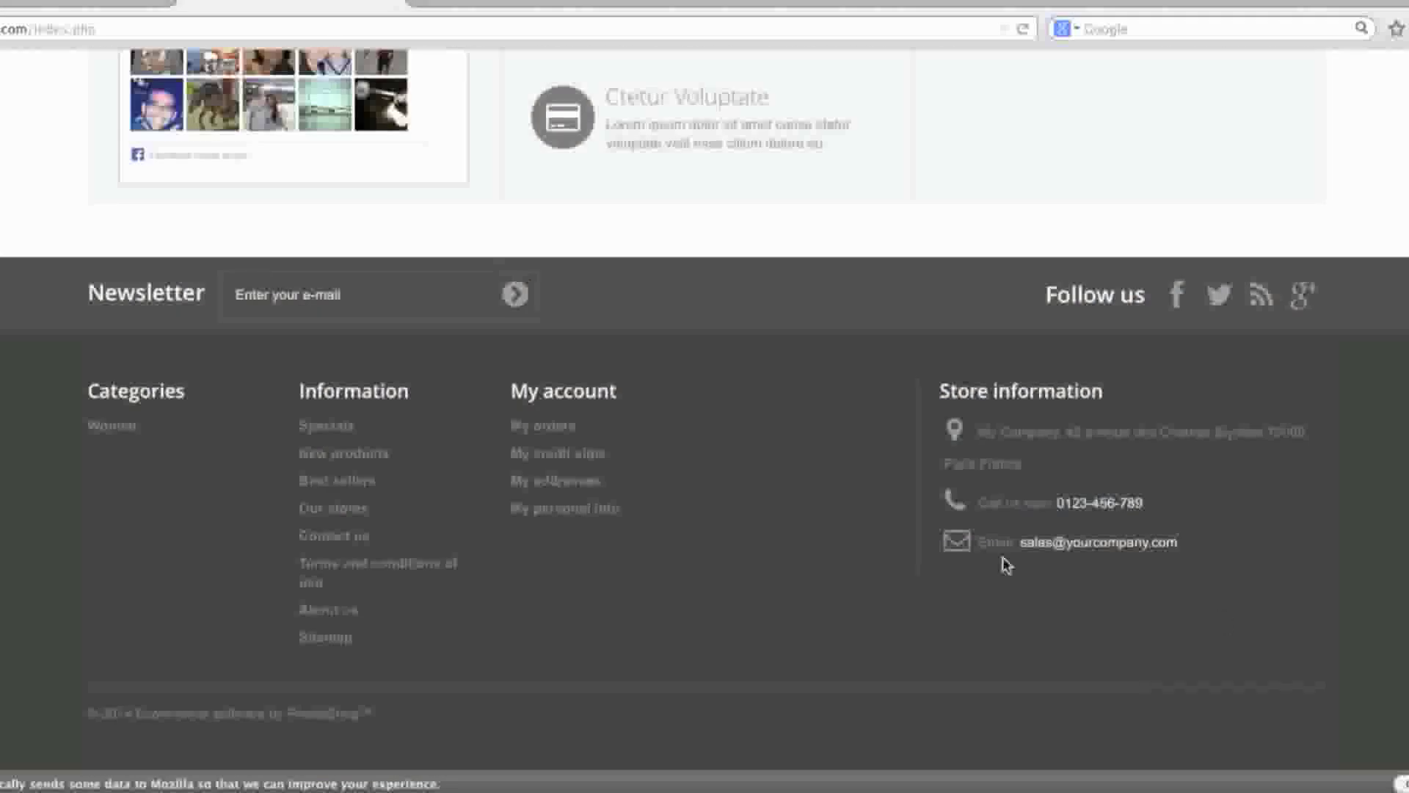
pyautogui.scroll(12, 1130, 554)
pyautogui.scroll(10, 930, 323)
pyautogui.scroll(3, 569, 315)
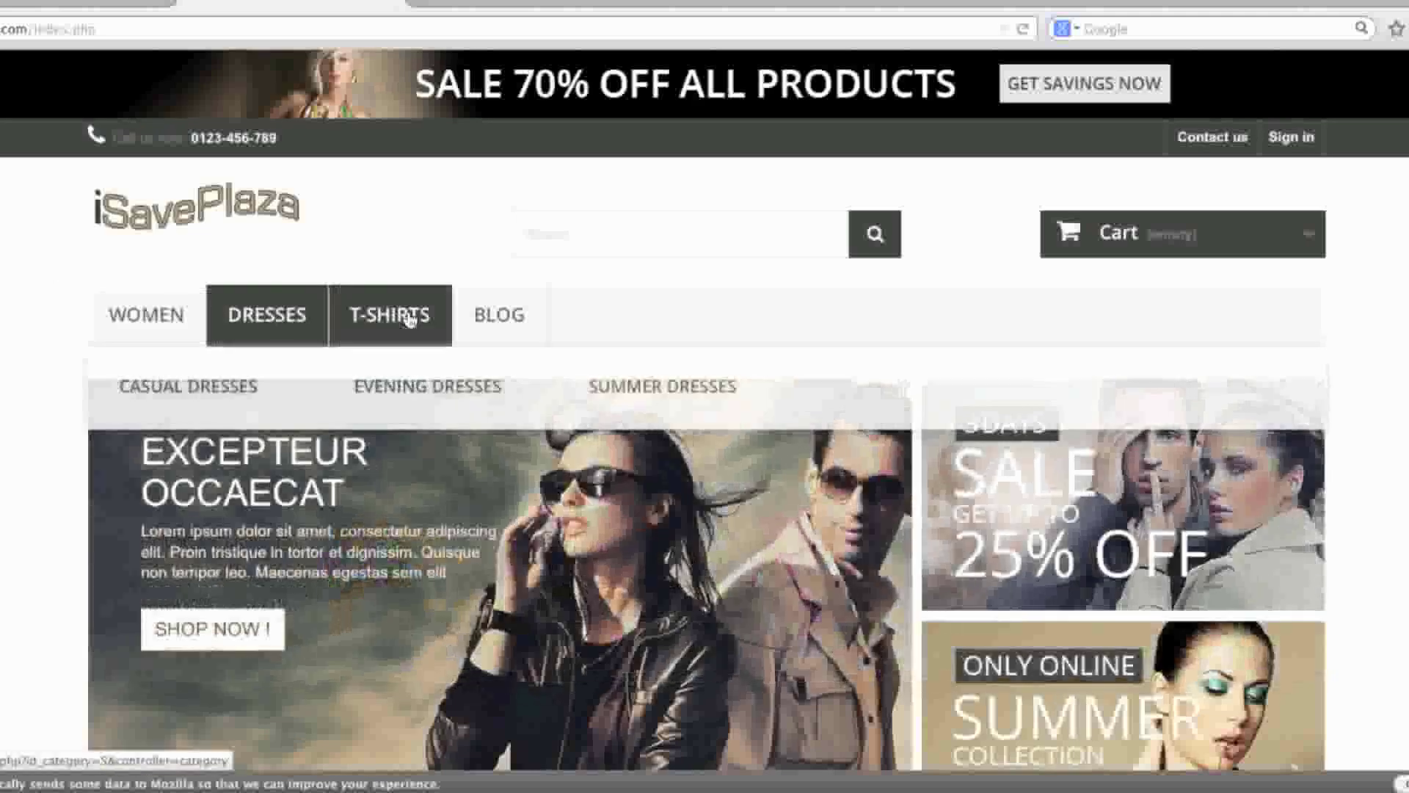
pyautogui.scroll(-5, 569, 327)
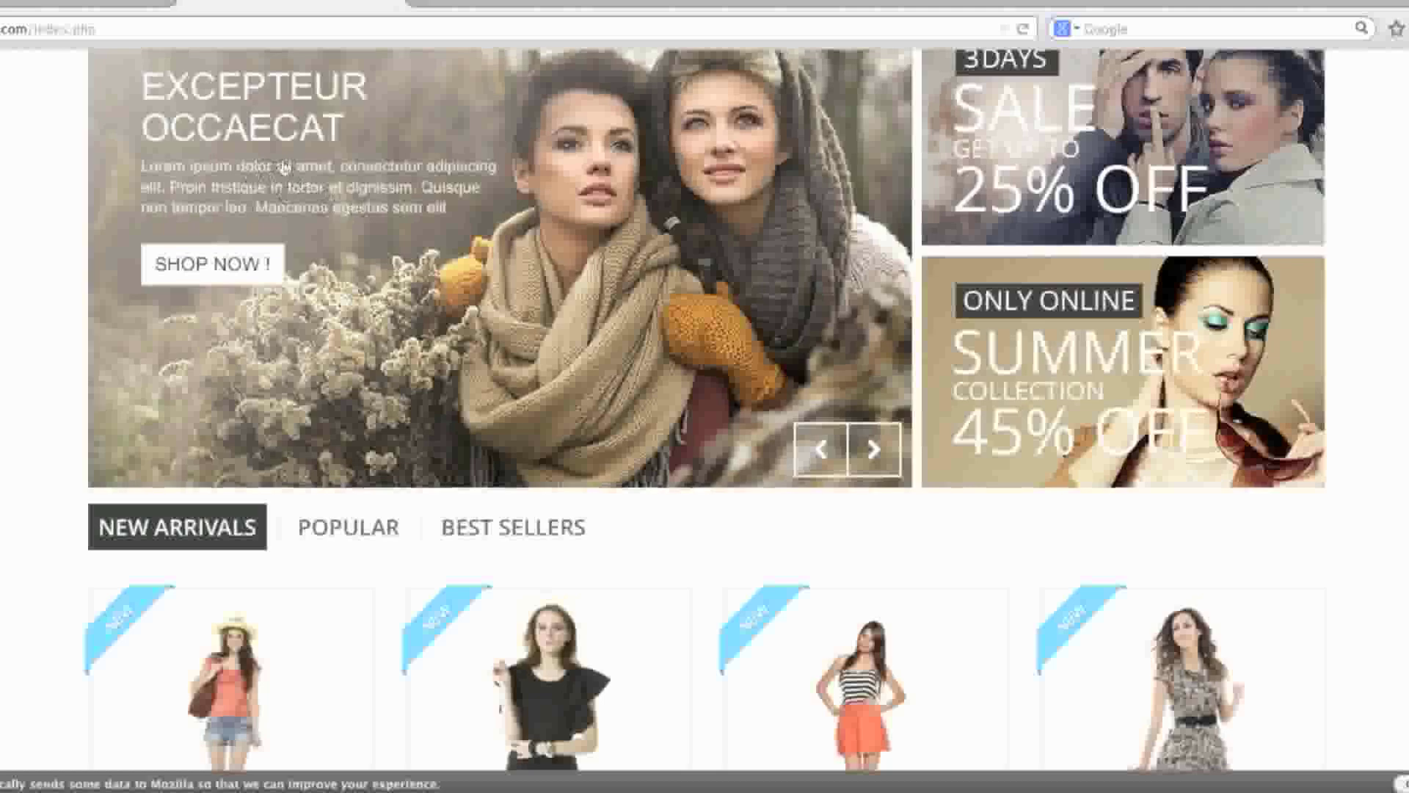
pyautogui.scroll(-1, 1163, 402)
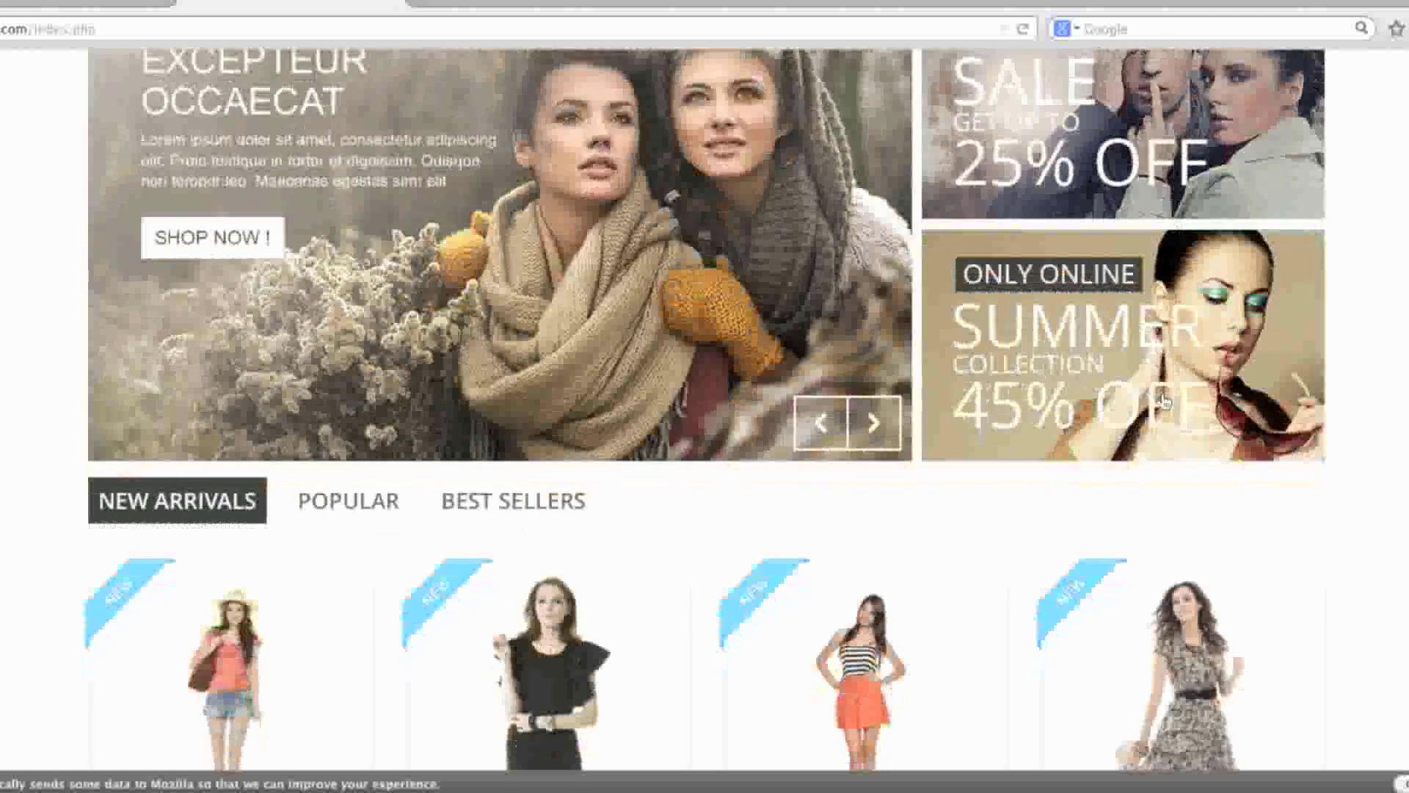
pyautogui.scroll(-10, 1289, 415)
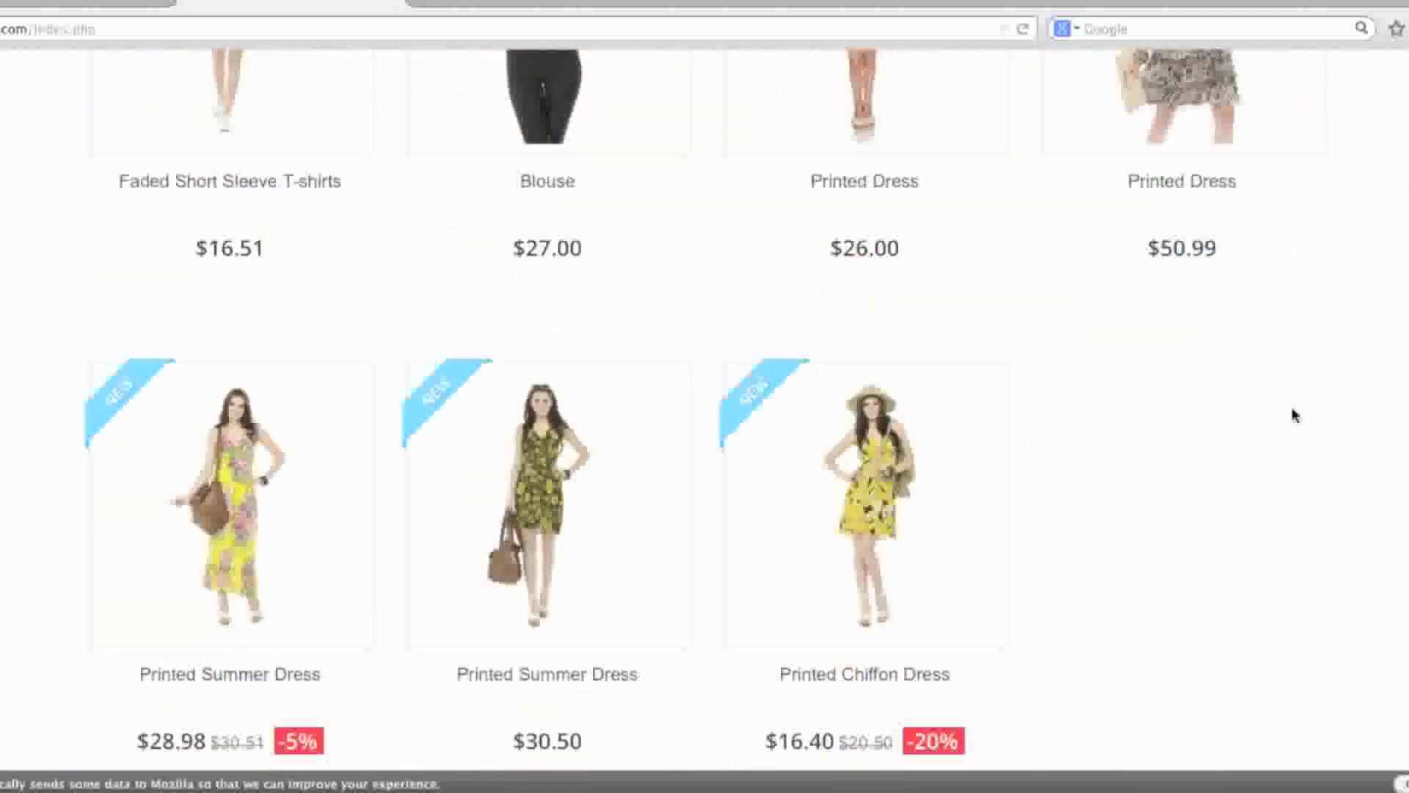
pyautogui.scroll(10, 1292, 416)
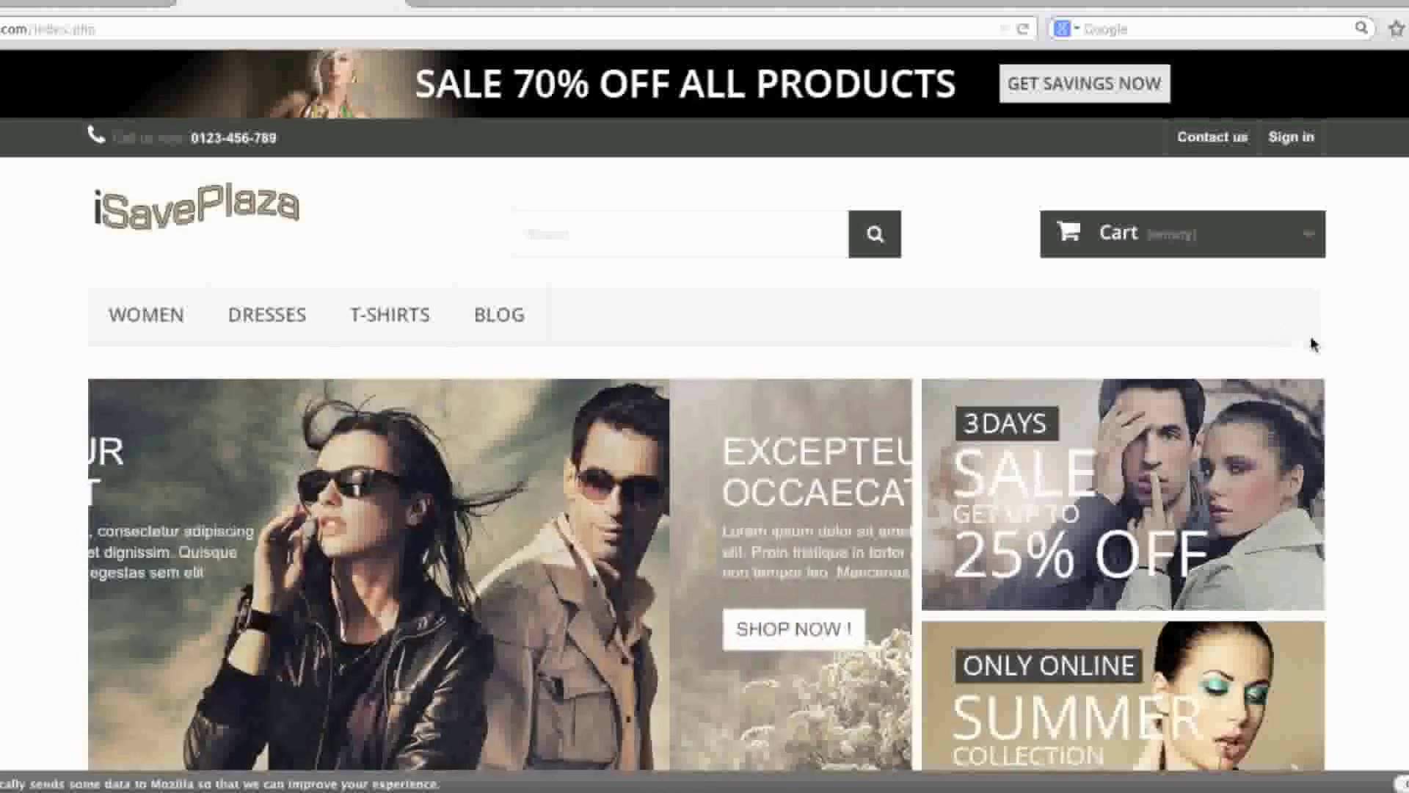
pyautogui.scroll(-4, 1352, 340)
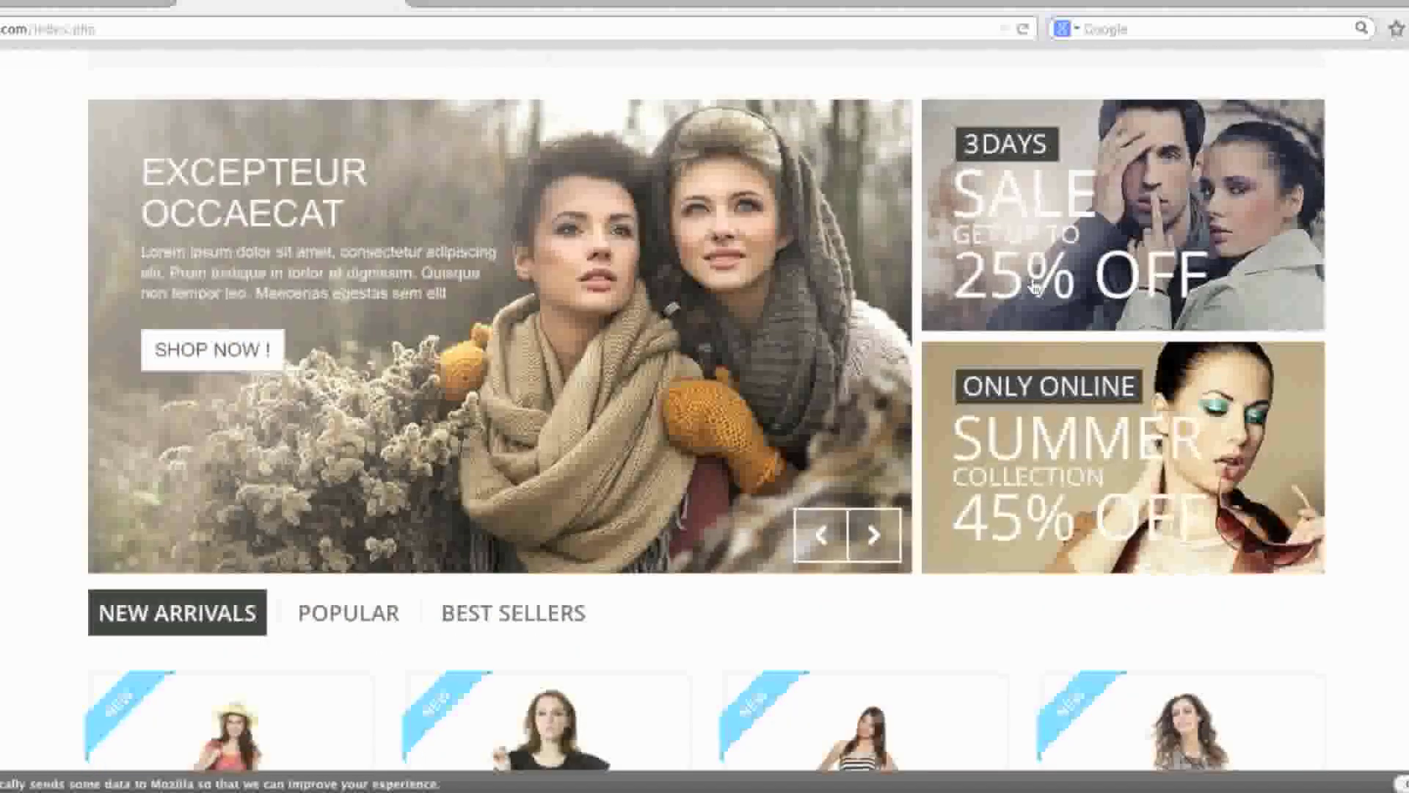
pyautogui.scroll(2, 1035, 286)
pyautogui.scroll(2, 1035, 286)
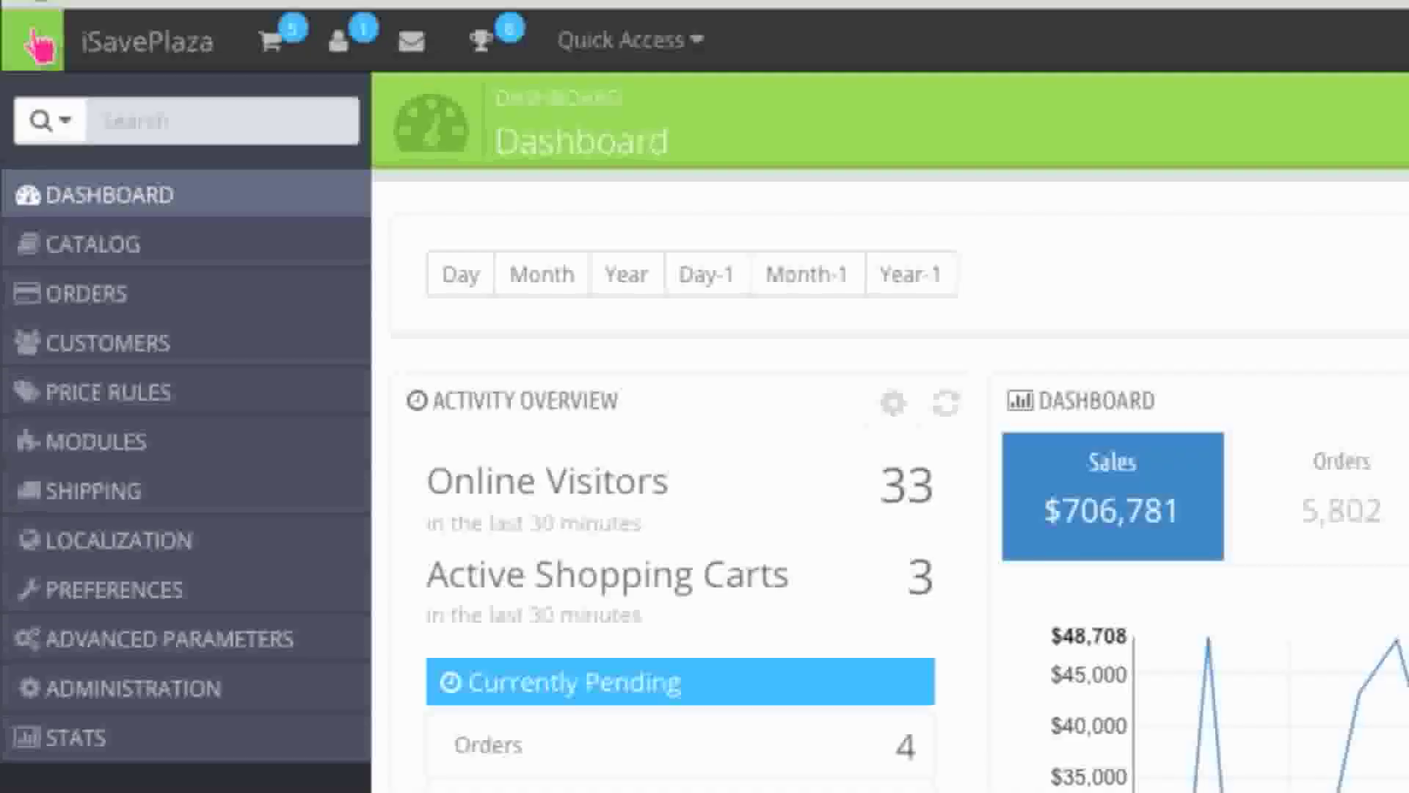
# Open the back office's module Positions page and look through its list of hooks.
pyautogui.moveTo(258, 437)
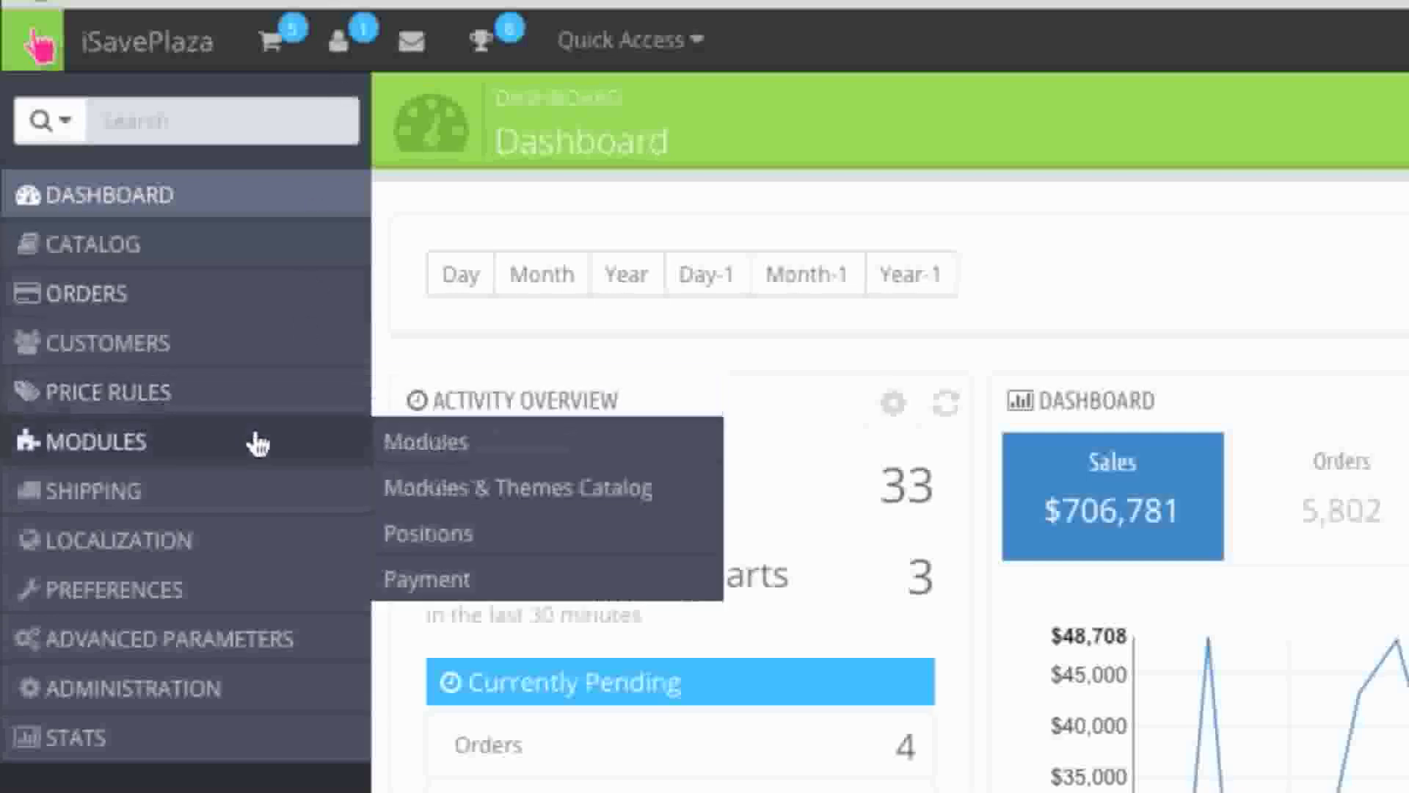
pyautogui.click(436, 532)
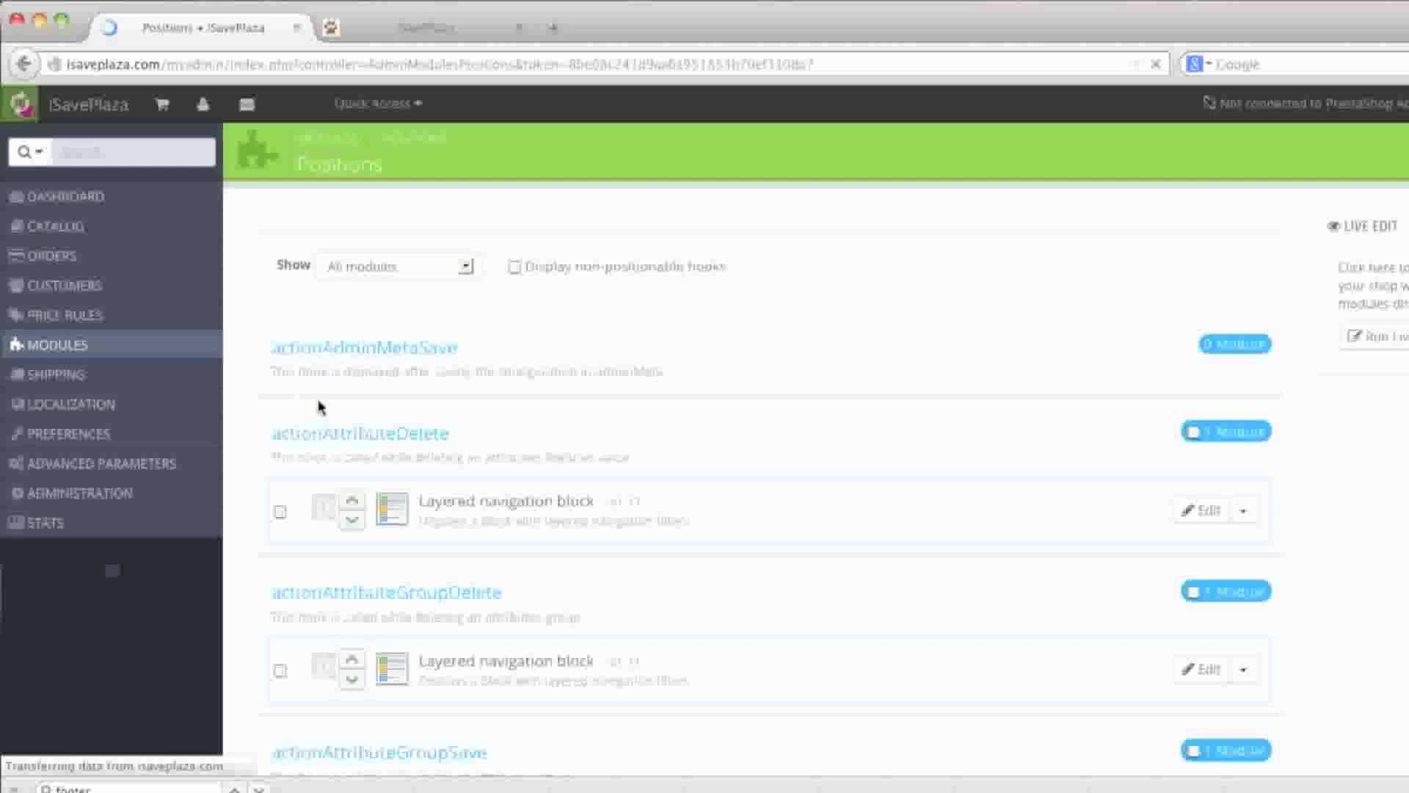
pyautogui.scroll(-3, 350, 397)
pyautogui.scroll(-10, 349, 396)
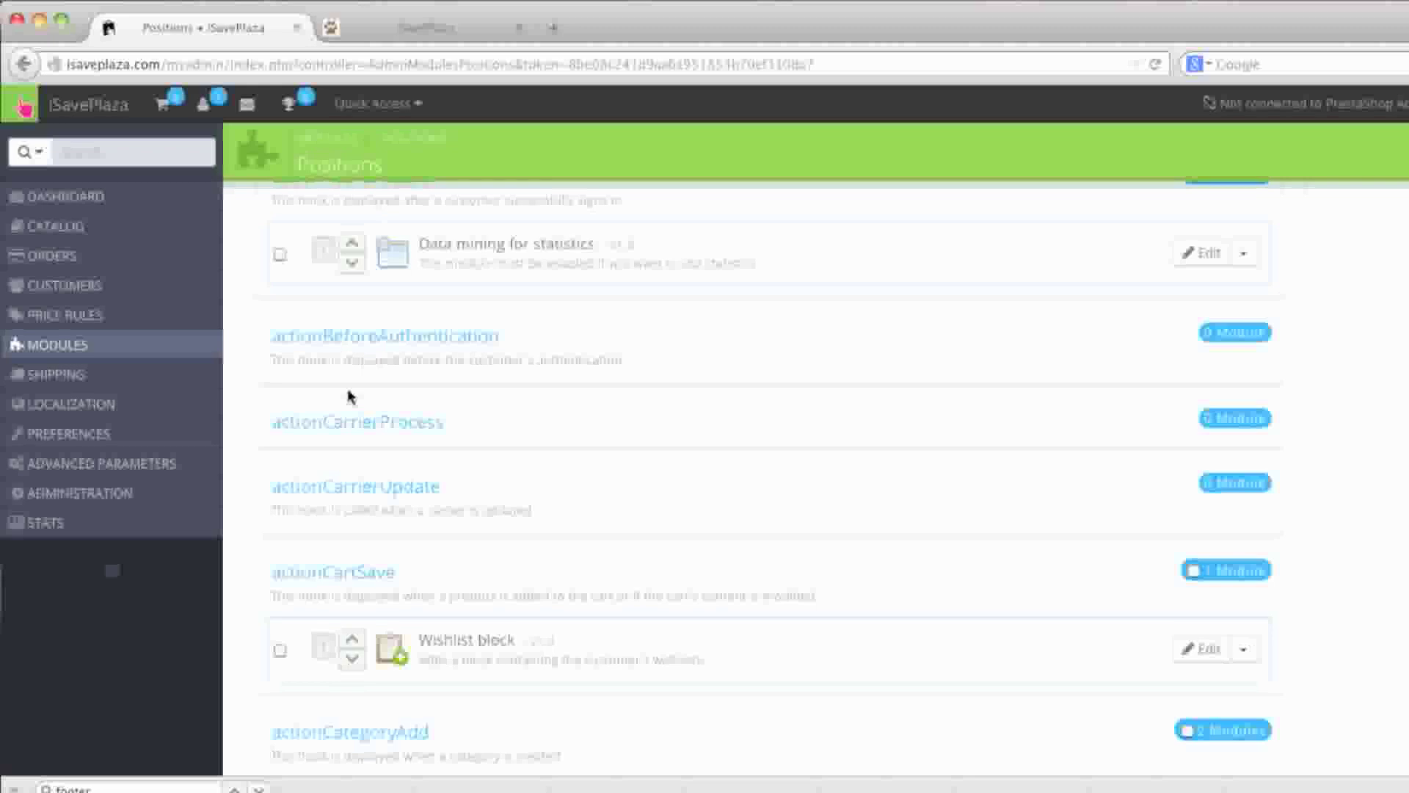
pyautogui.scroll(-8, 393, 362)
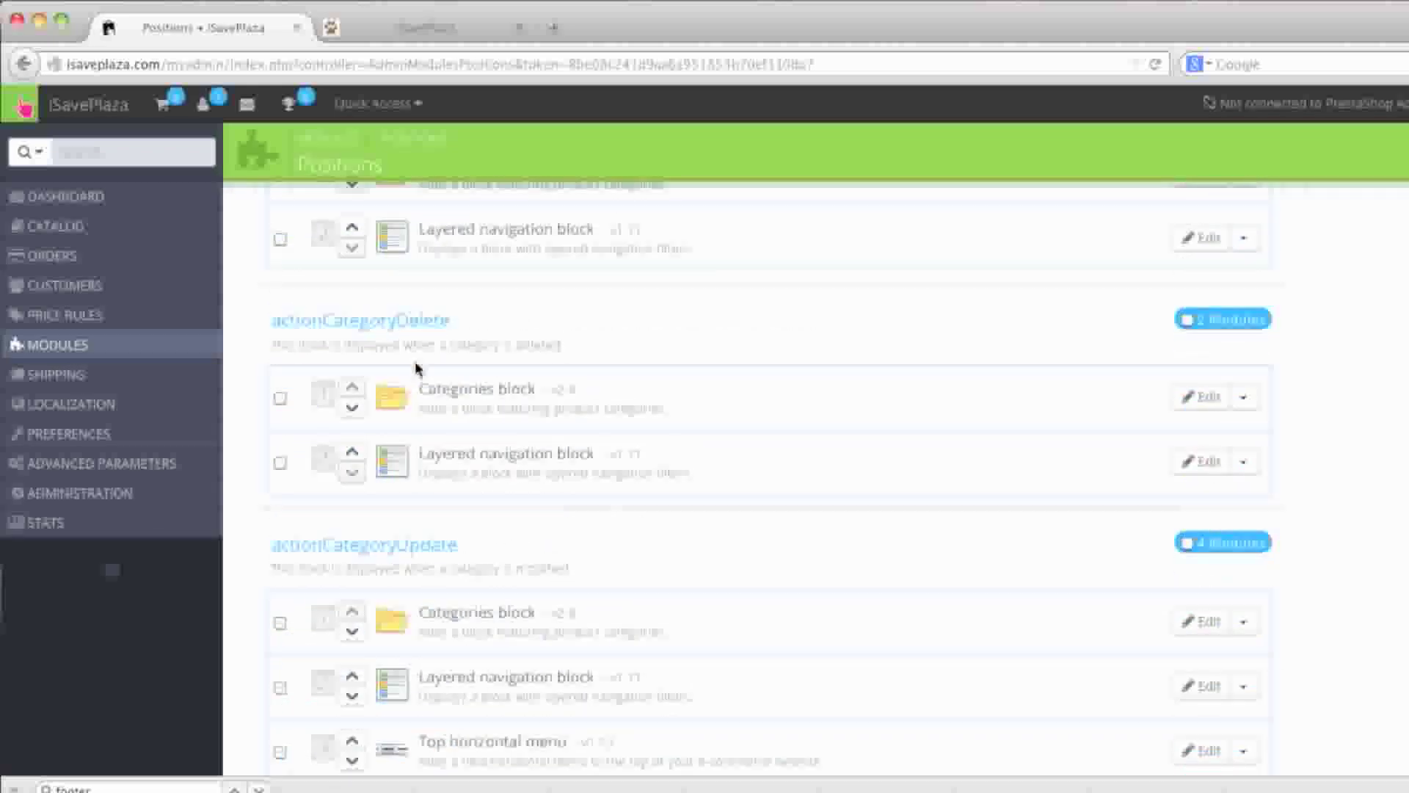
pyautogui.scroll(2, 417, 369)
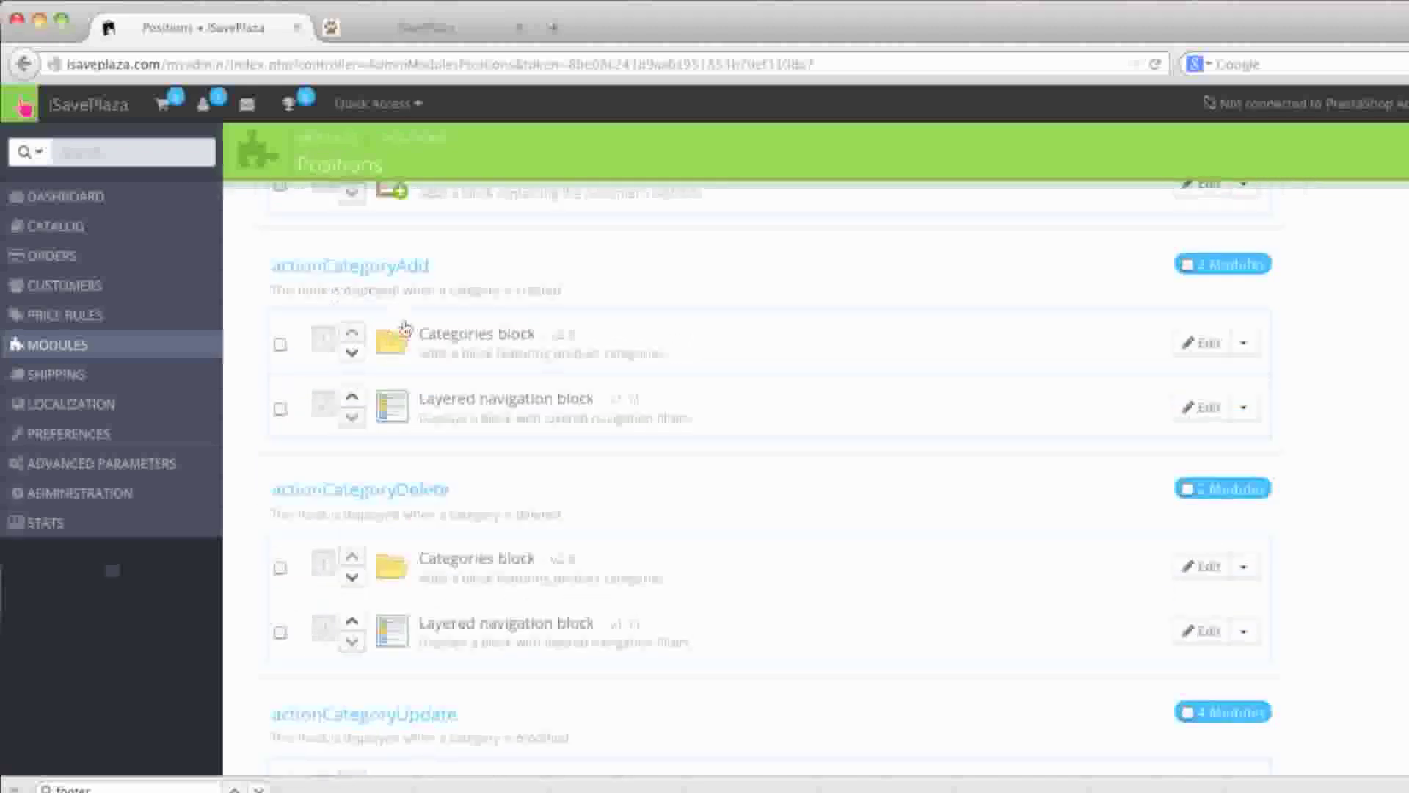
pyautogui.scroll(-2, 420, 330)
pyautogui.scroll(-10, 420, 330)
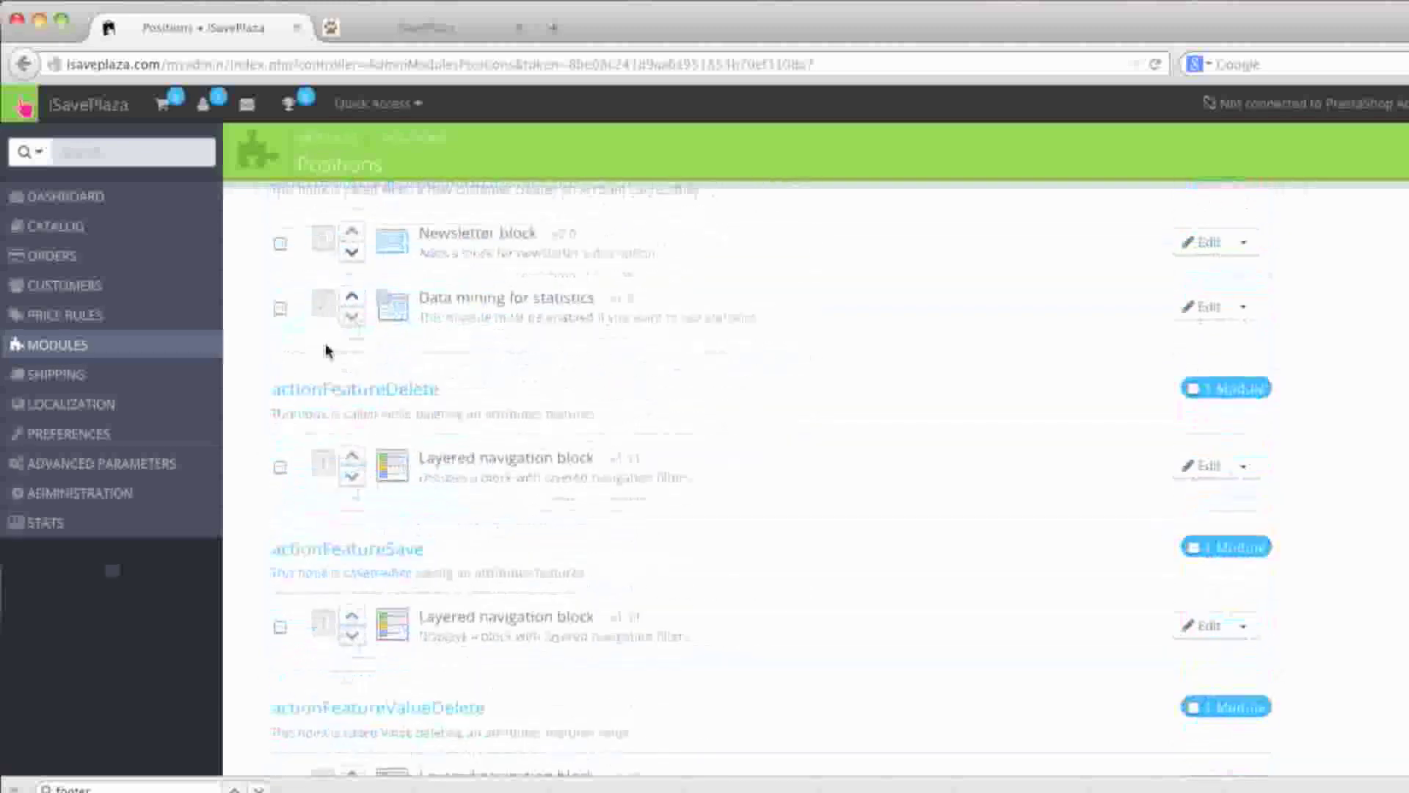
pyautogui.scroll(-1, 416, 343)
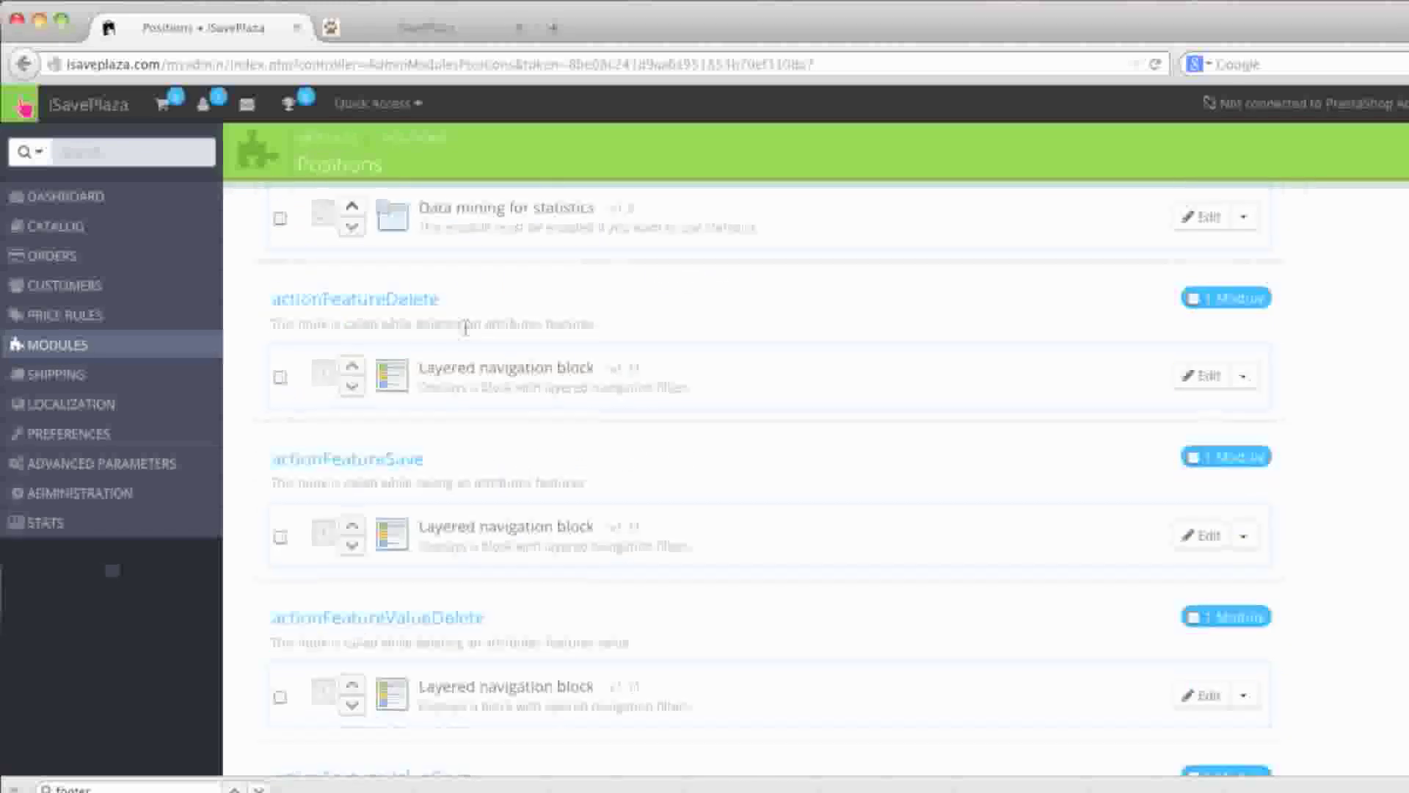
pyautogui.scroll(-10, 465, 328)
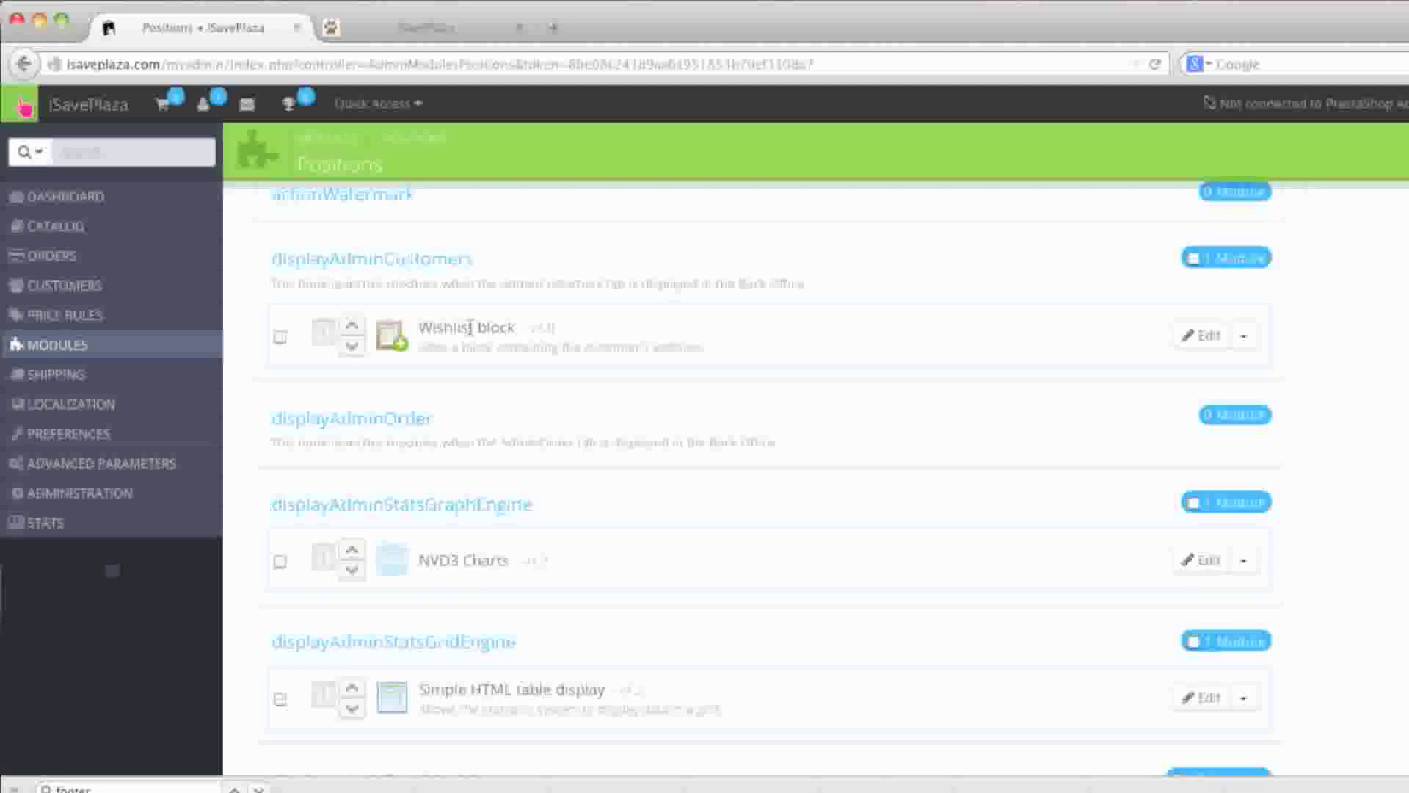
pyautogui.scroll(-12, 471, 326)
pyautogui.scroll(-15, 472, 332)
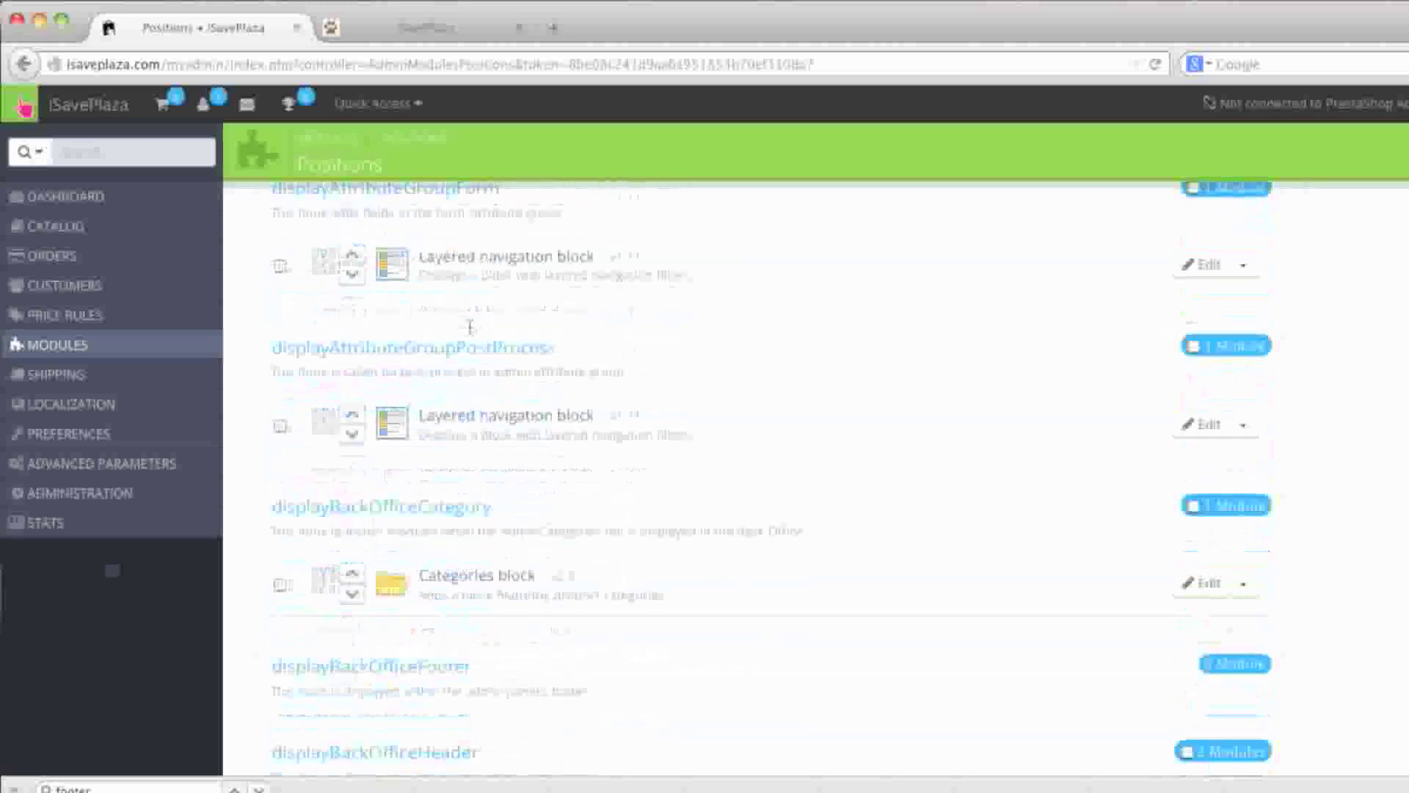
pyautogui.scroll(-3, 470, 326)
# Search the Positions page for "footer" and locate the displayFooter hook with its list of modules.
pyautogui.press('super+f')
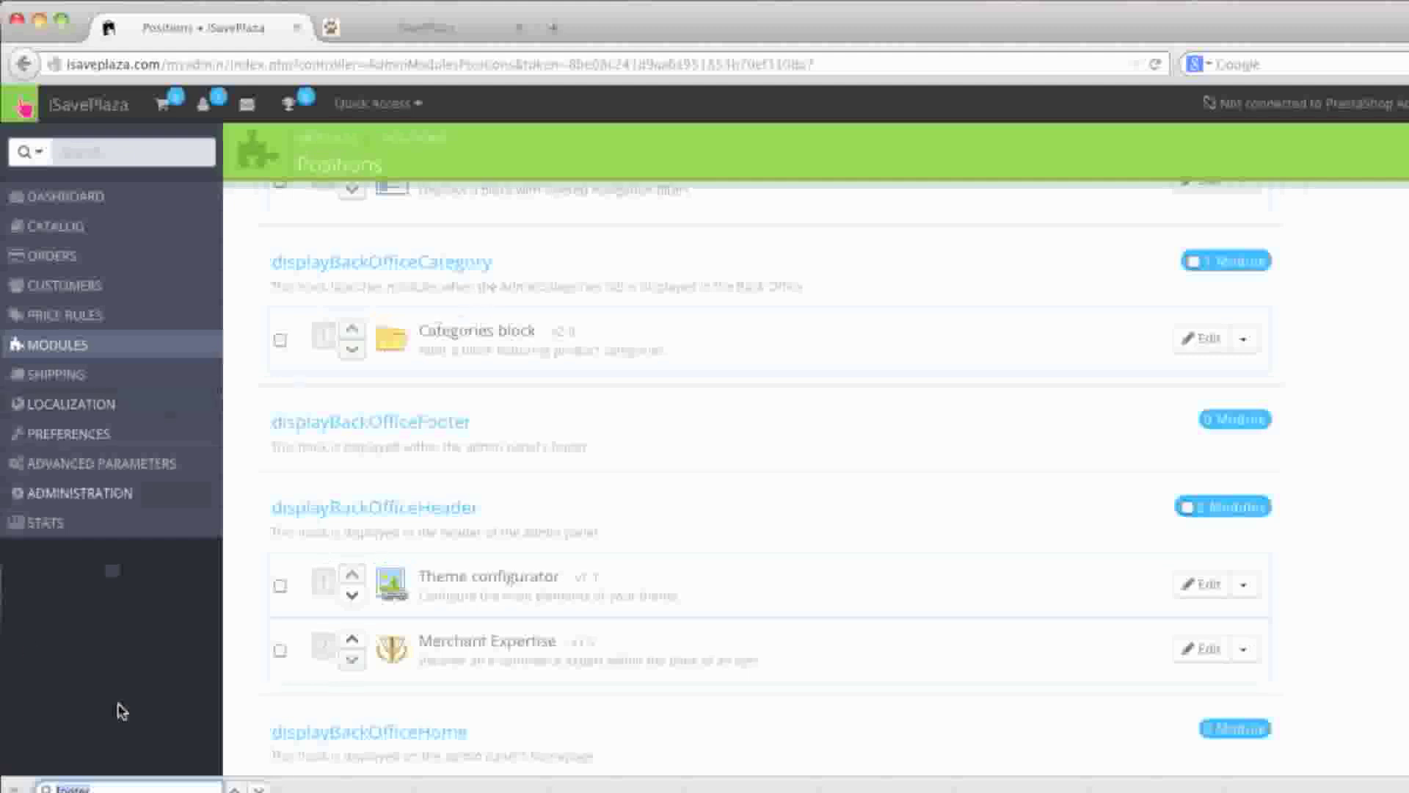
pyautogui.press('Return')
pyautogui.press('Return')
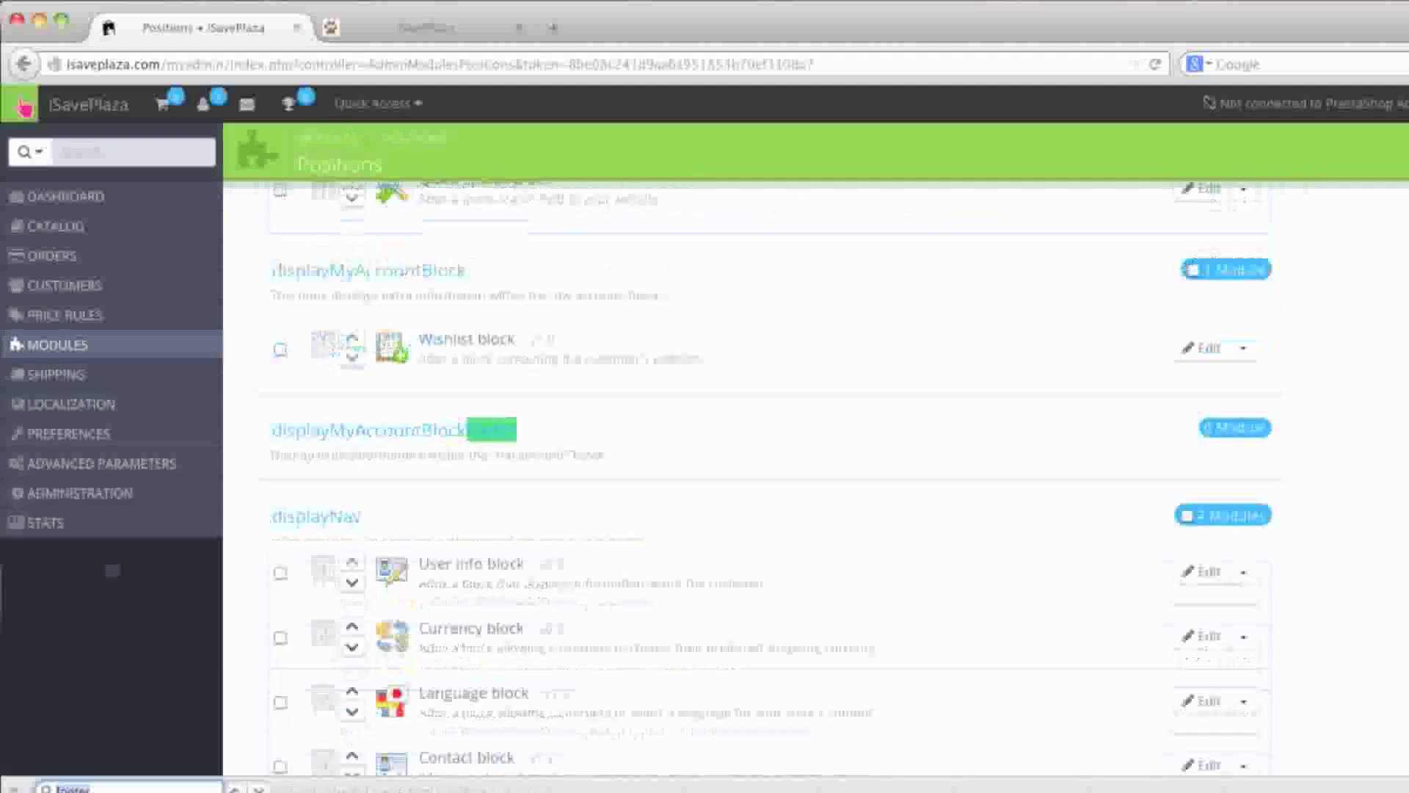
pyautogui.press('Return')
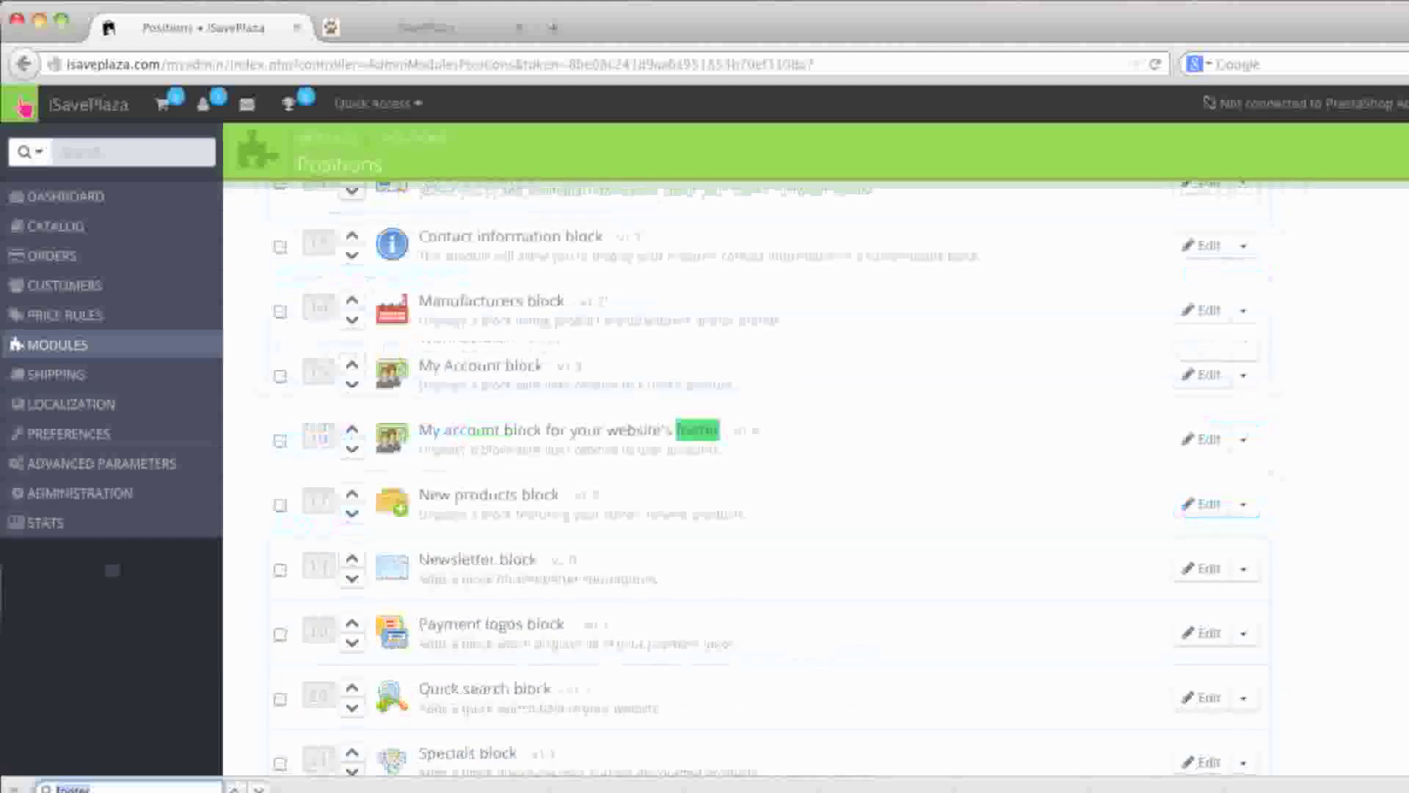
pyautogui.press('Return')
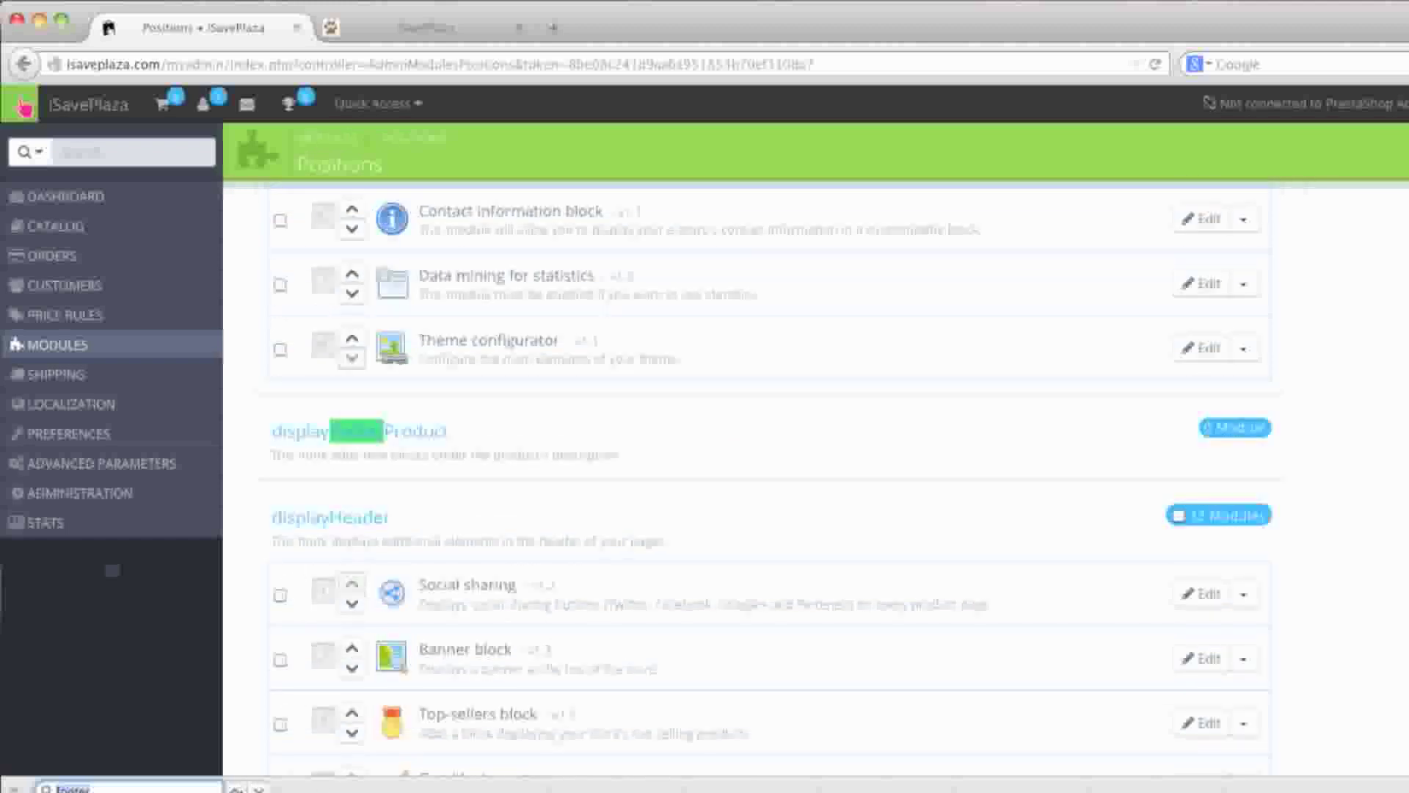
pyautogui.click(375, 520)
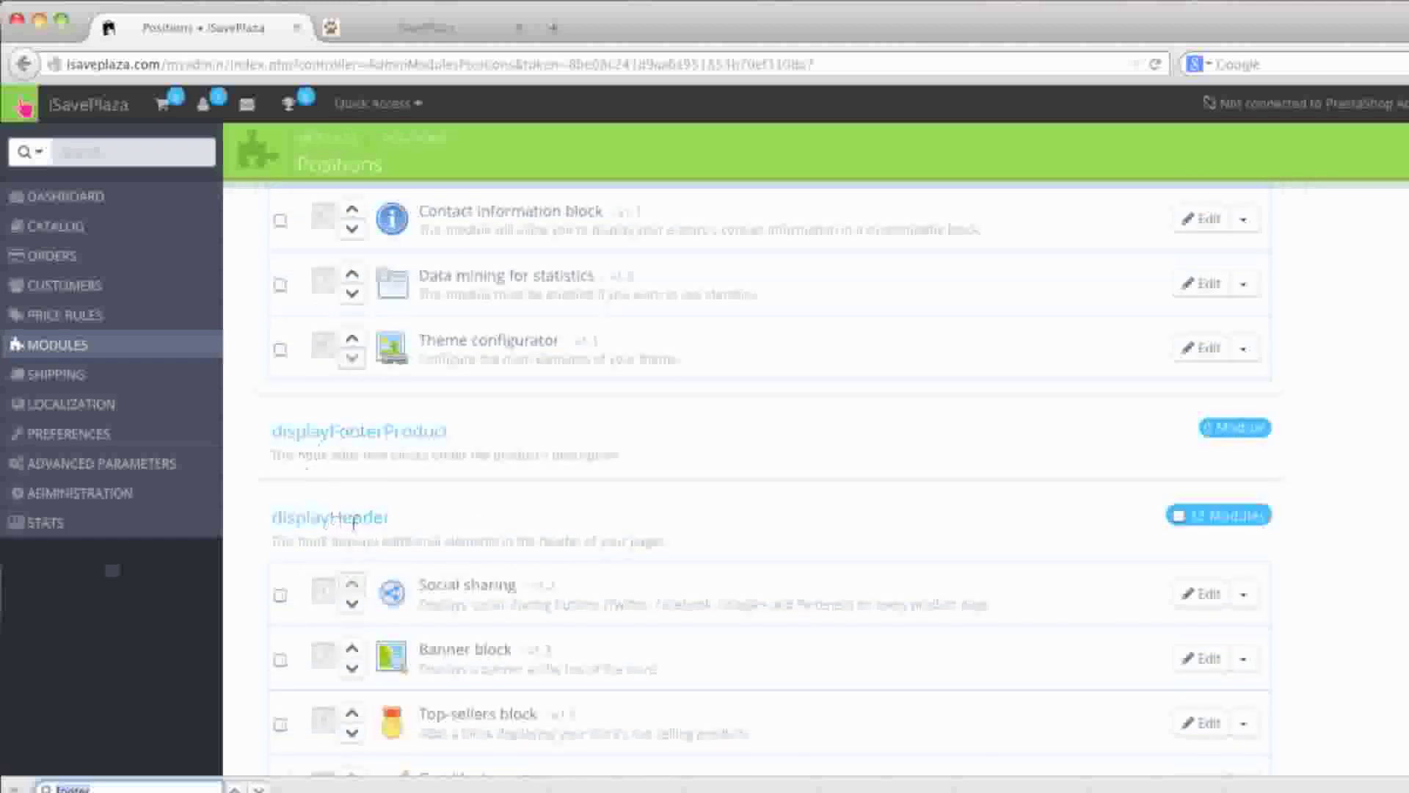
pyautogui.click(235, 790)
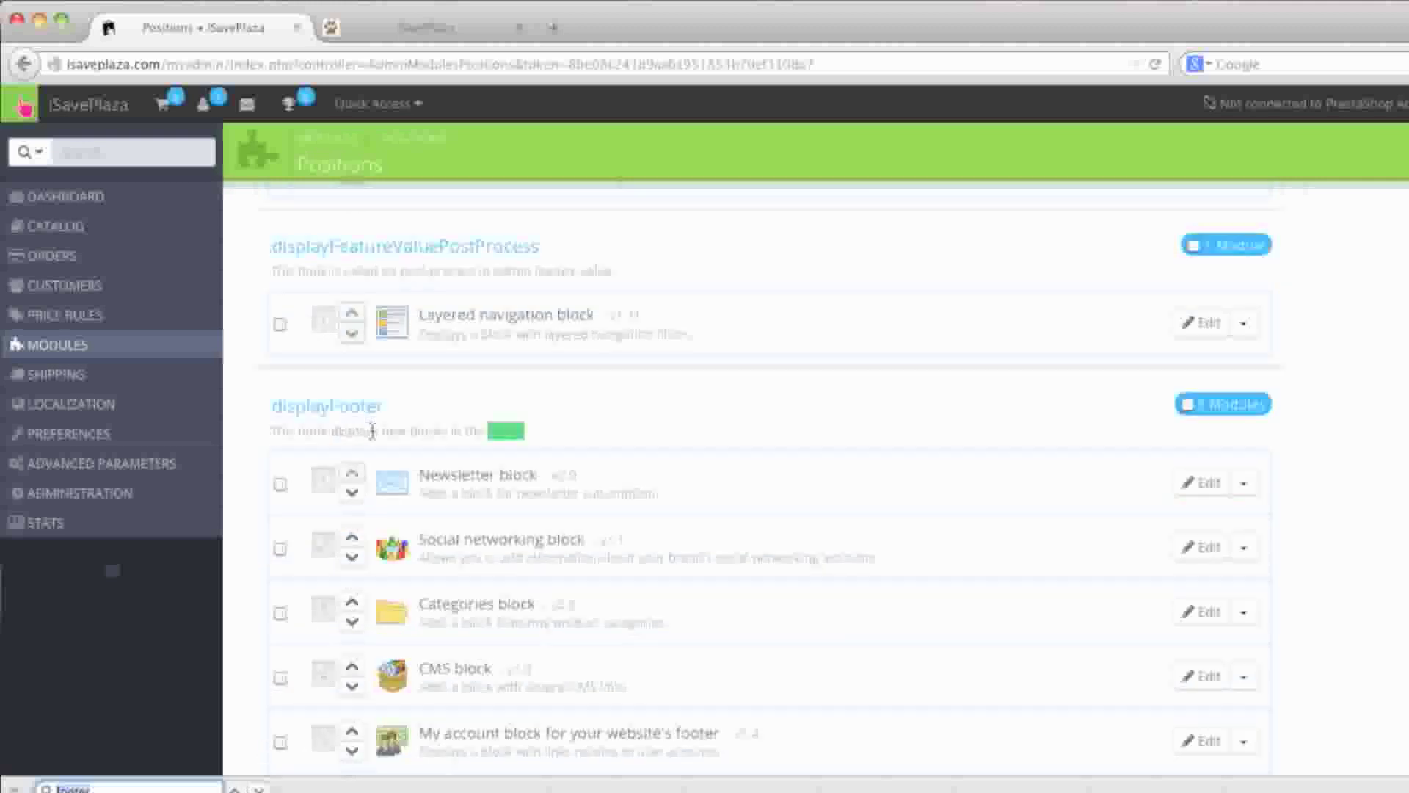
pyautogui.scroll(-3, 440, 487)
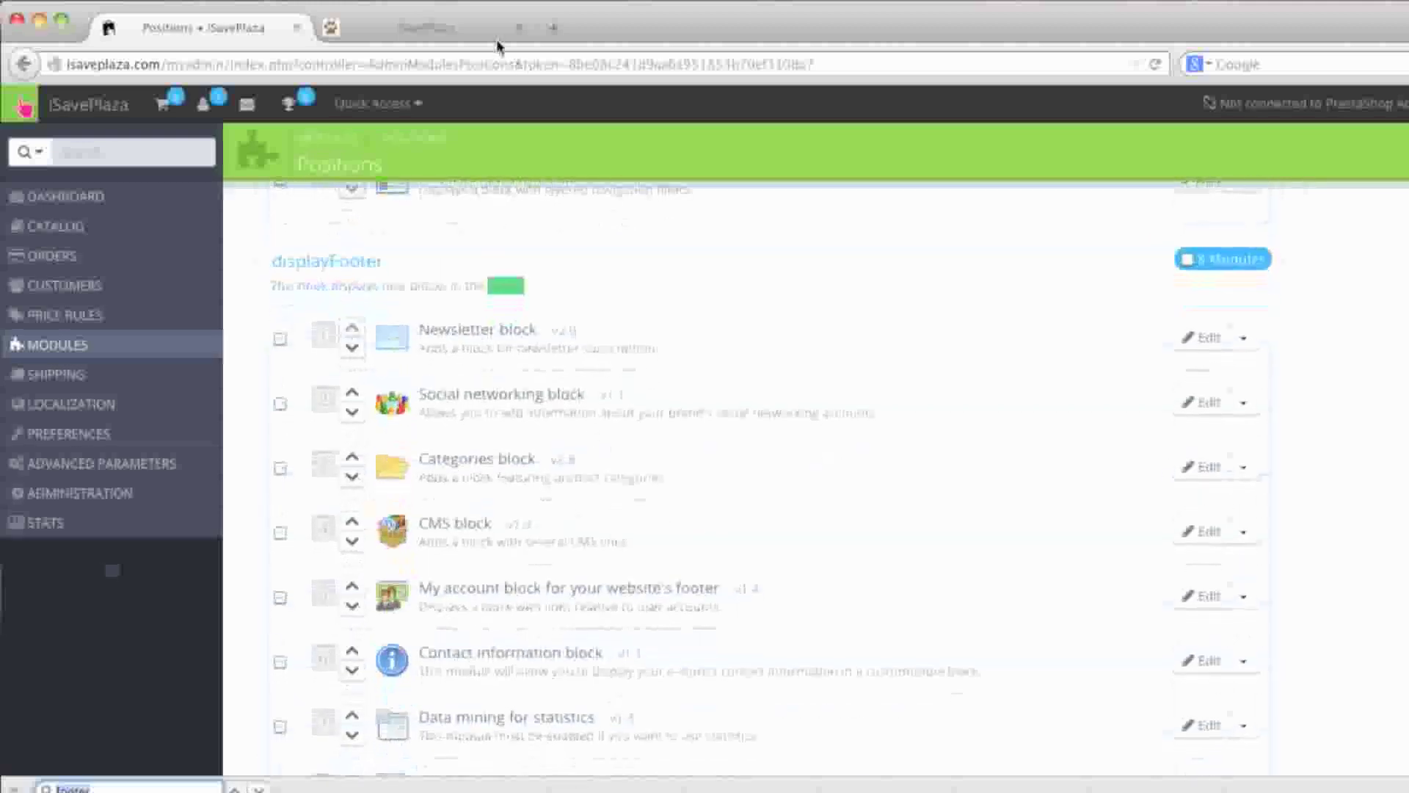
# Compare the Newsletter block under the displayFooter hook with the Newsletter section in the storefront's footer.
pyautogui.click(437, 30)
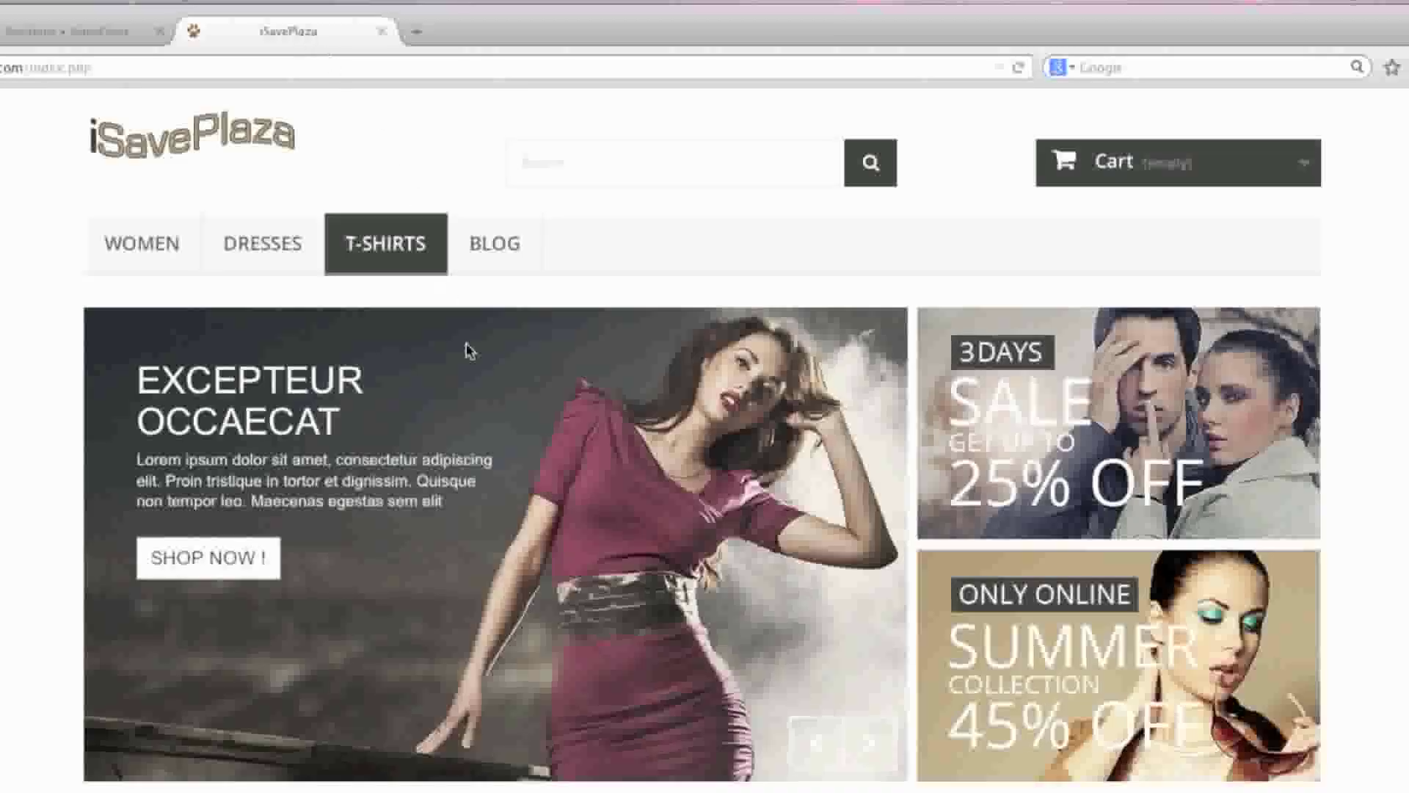
pyautogui.scroll(-10, 465, 350)
pyautogui.scroll(-15, 482, 382)
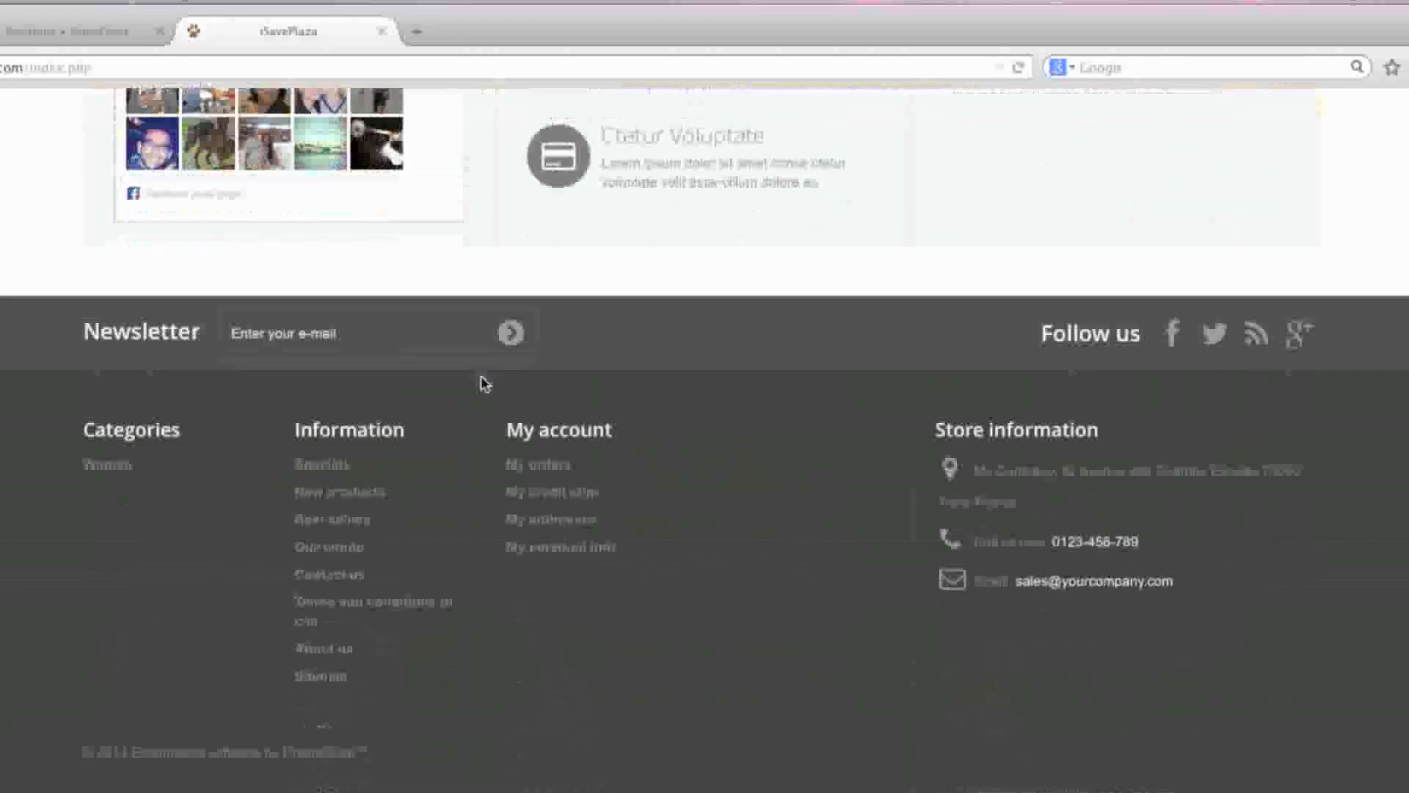
pyautogui.click(115, 32)
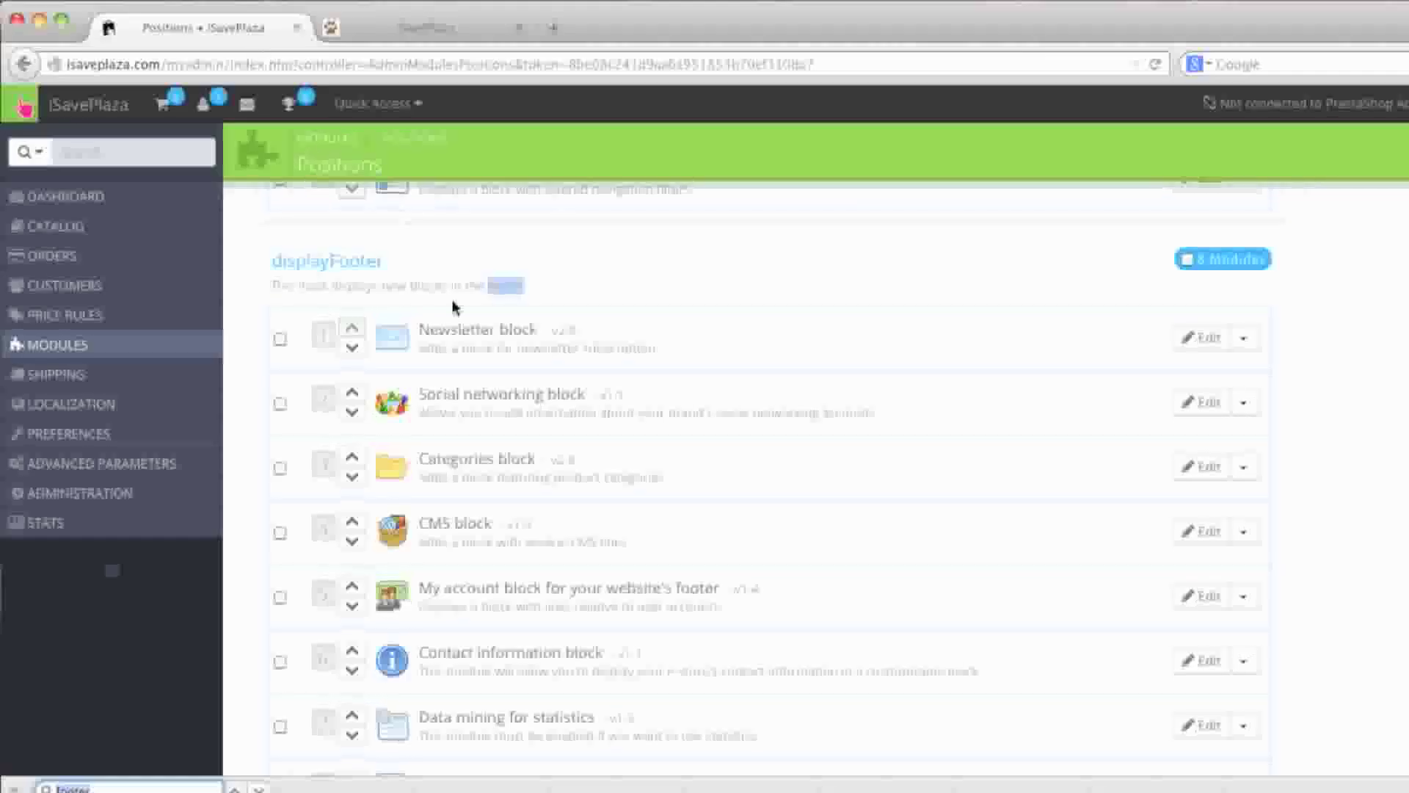
pyautogui.click(415, 27)
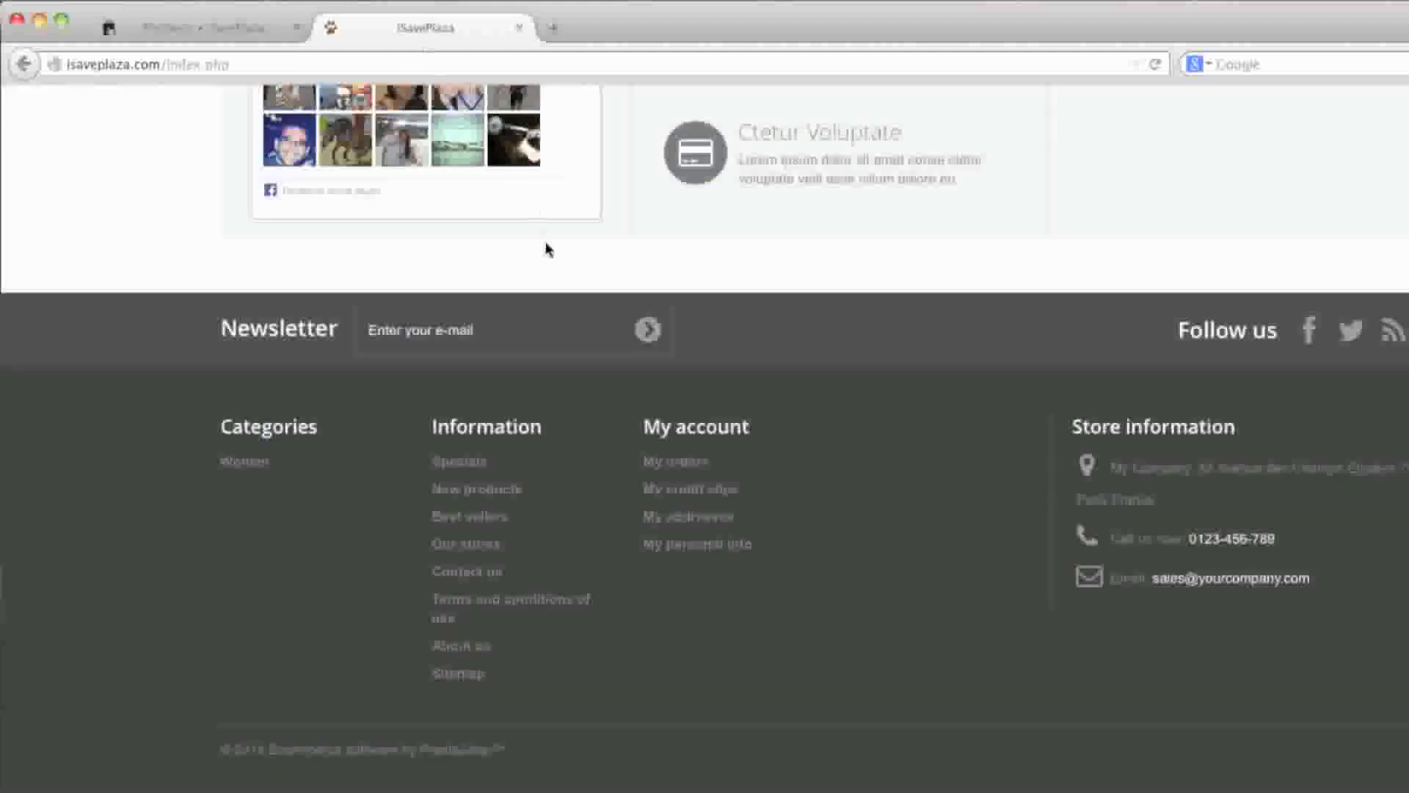
pyautogui.scroll(1, 551, 299)
pyautogui.click(257, 28)
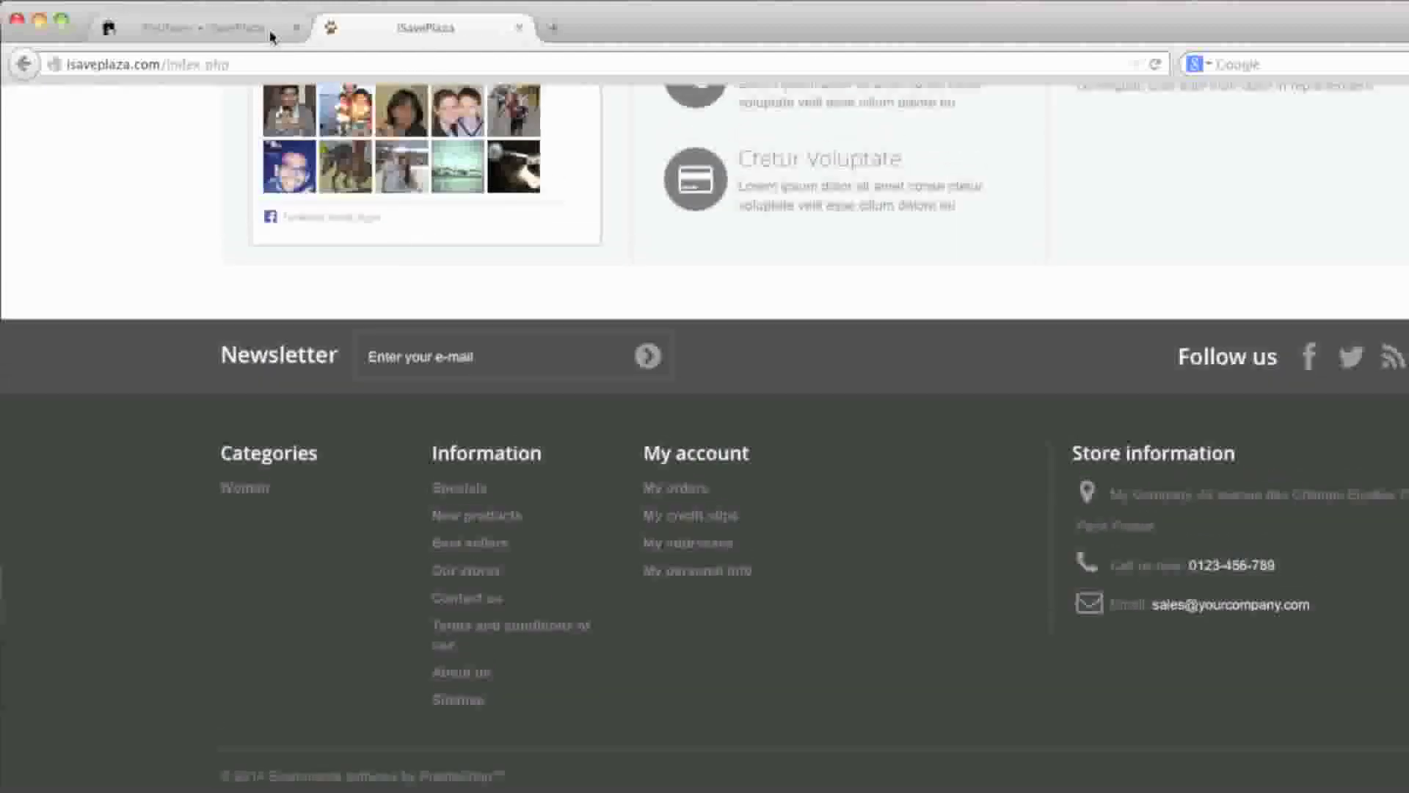
pyautogui.click(415, 28)
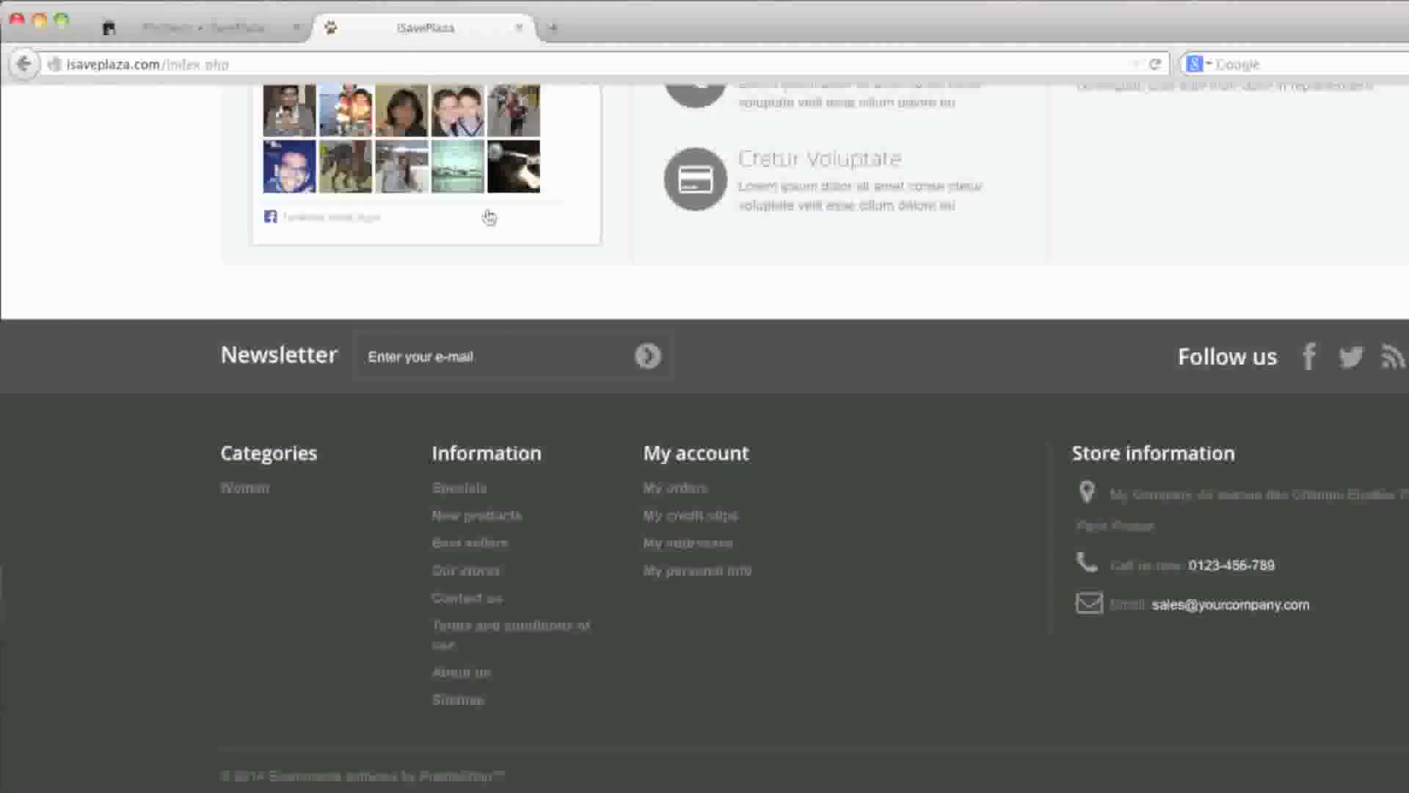
# Compare displayFooter's Social networking, Categories and CMS blocks with the storefront footer's Follow us, Categories and Information sections.
pyautogui.click(271, 28)
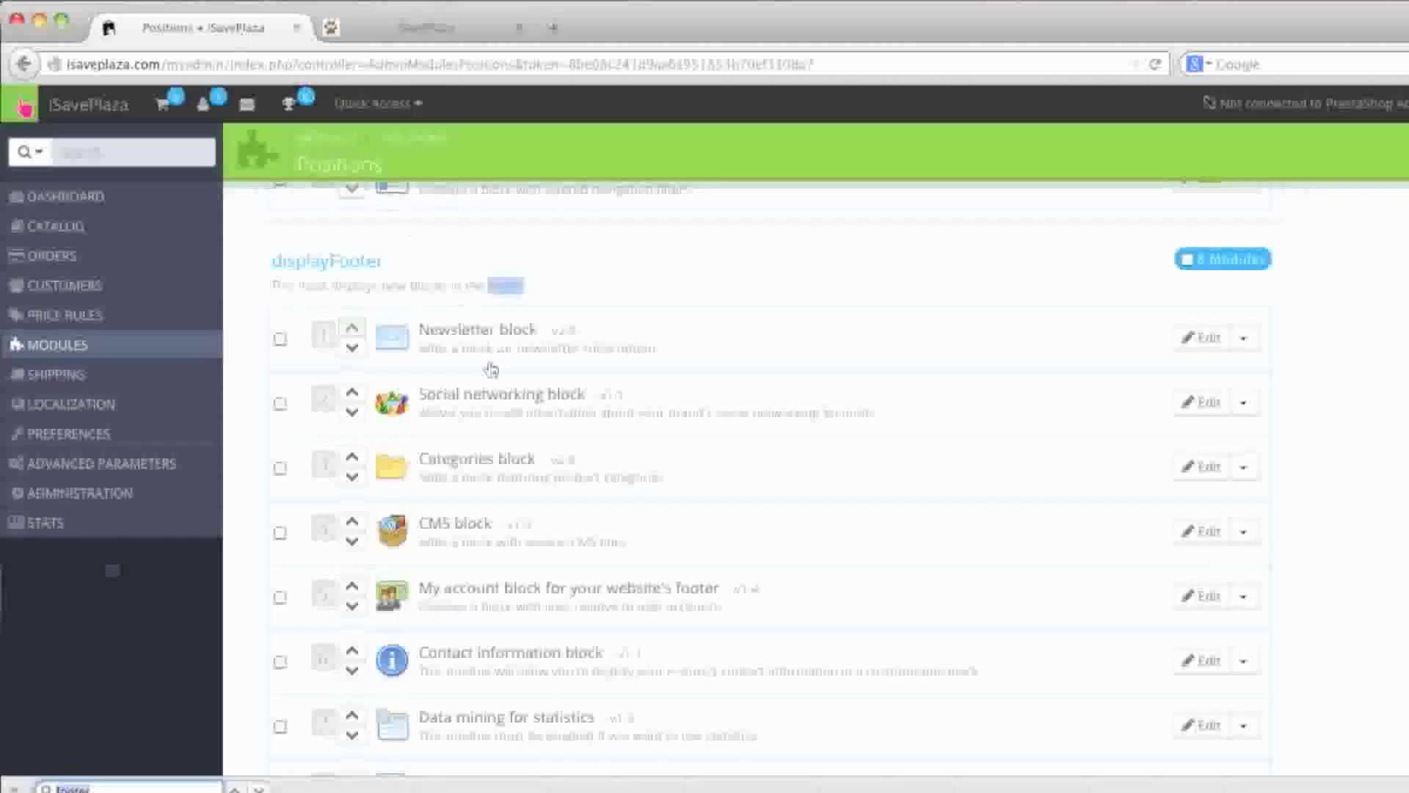
pyautogui.click(425, 28)
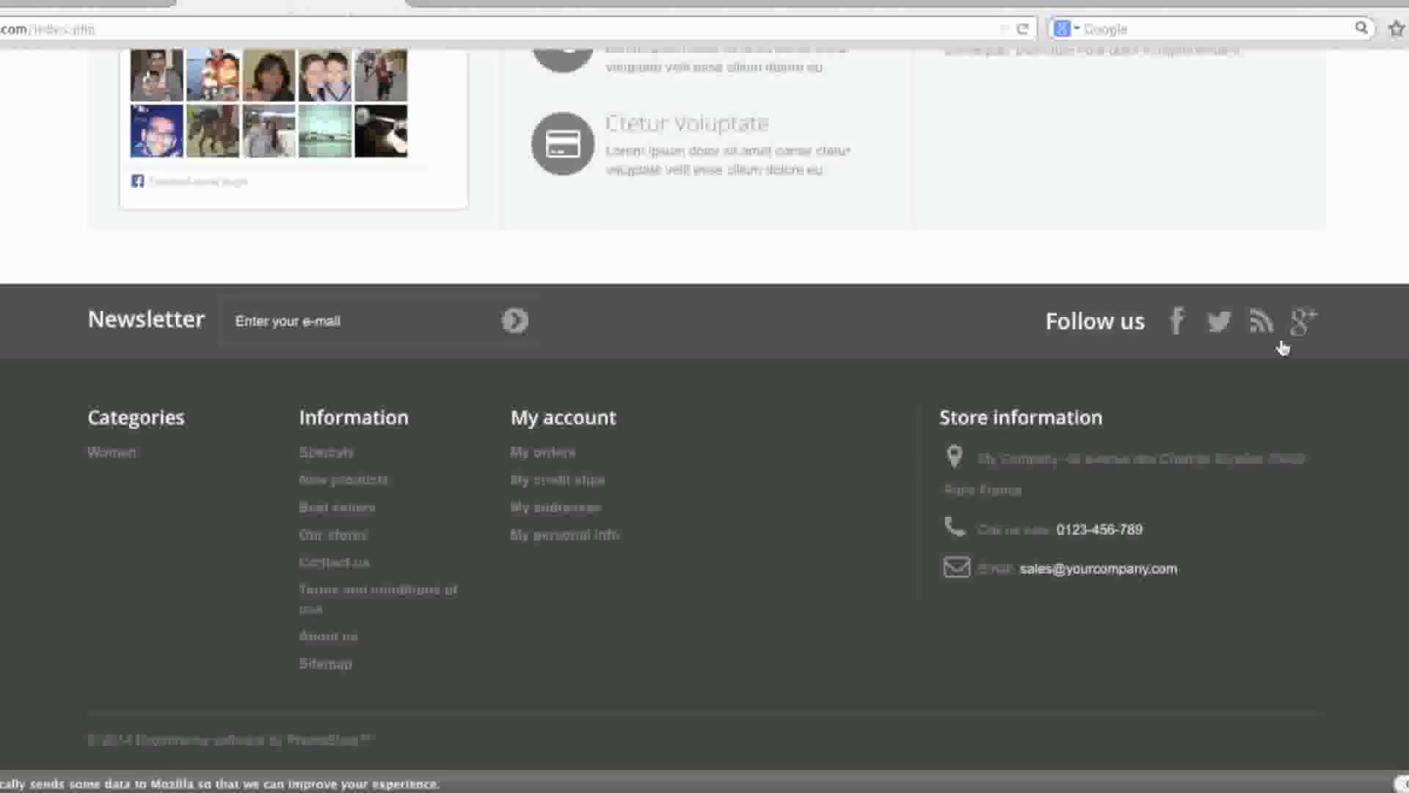
pyautogui.click(132, 4)
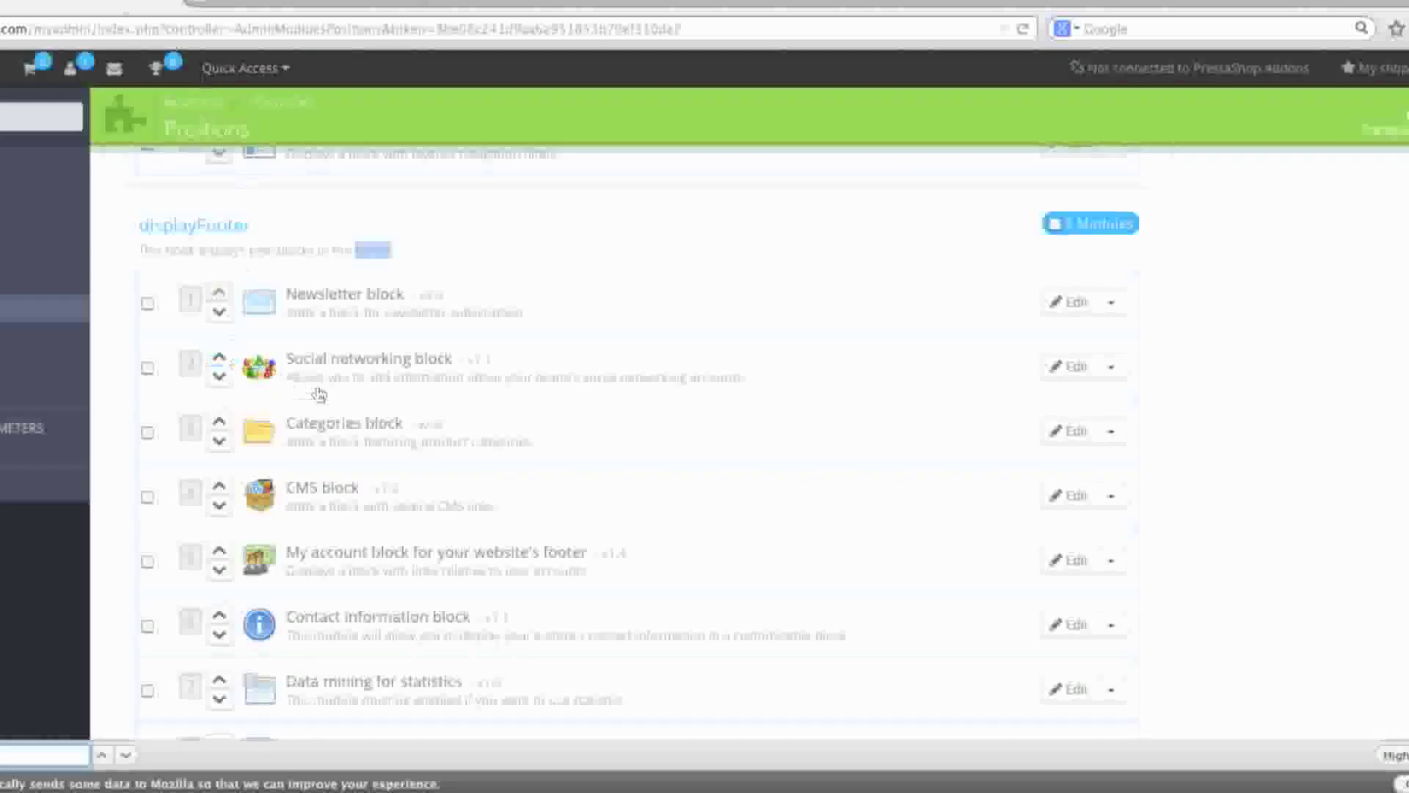
pyautogui.click(298, 4)
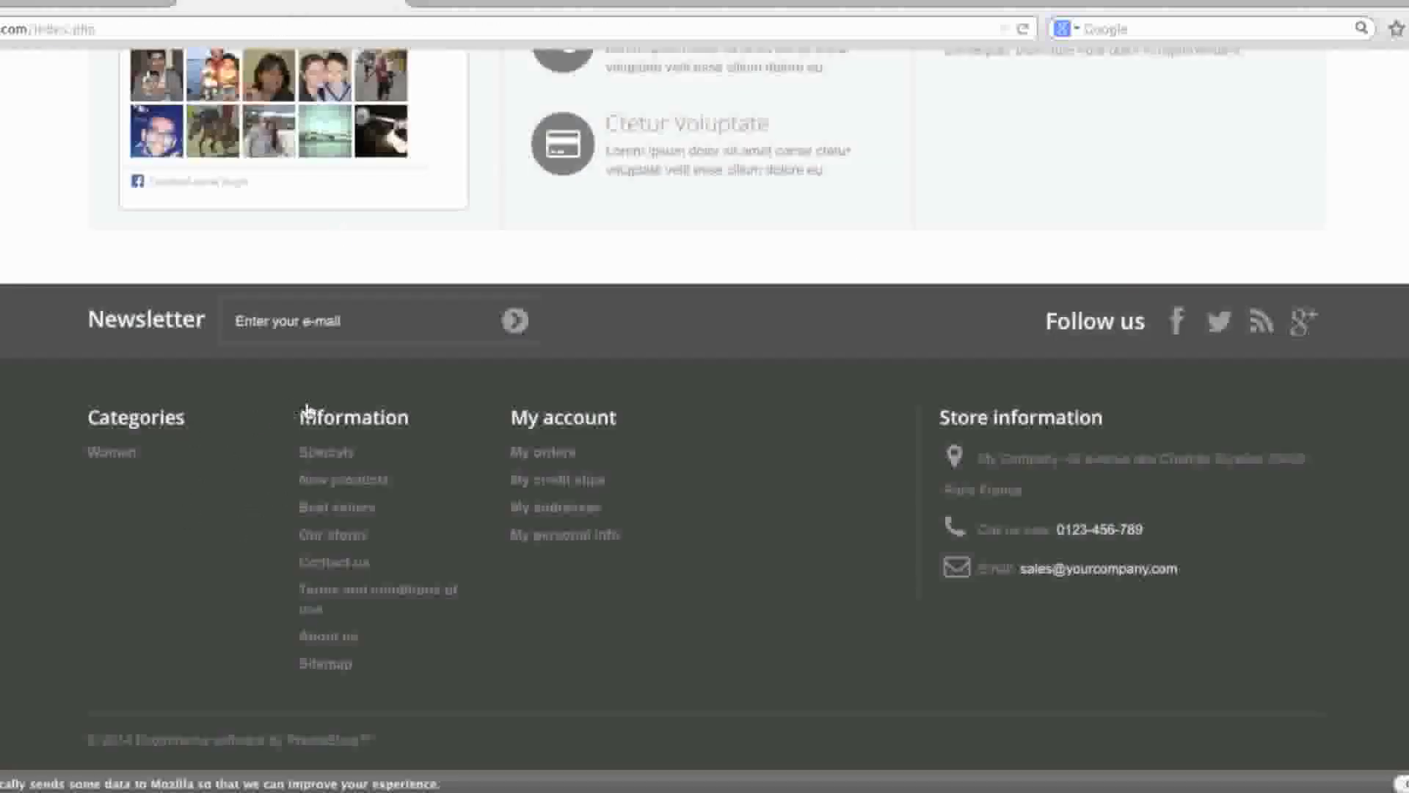
pyautogui.click(116, 4)
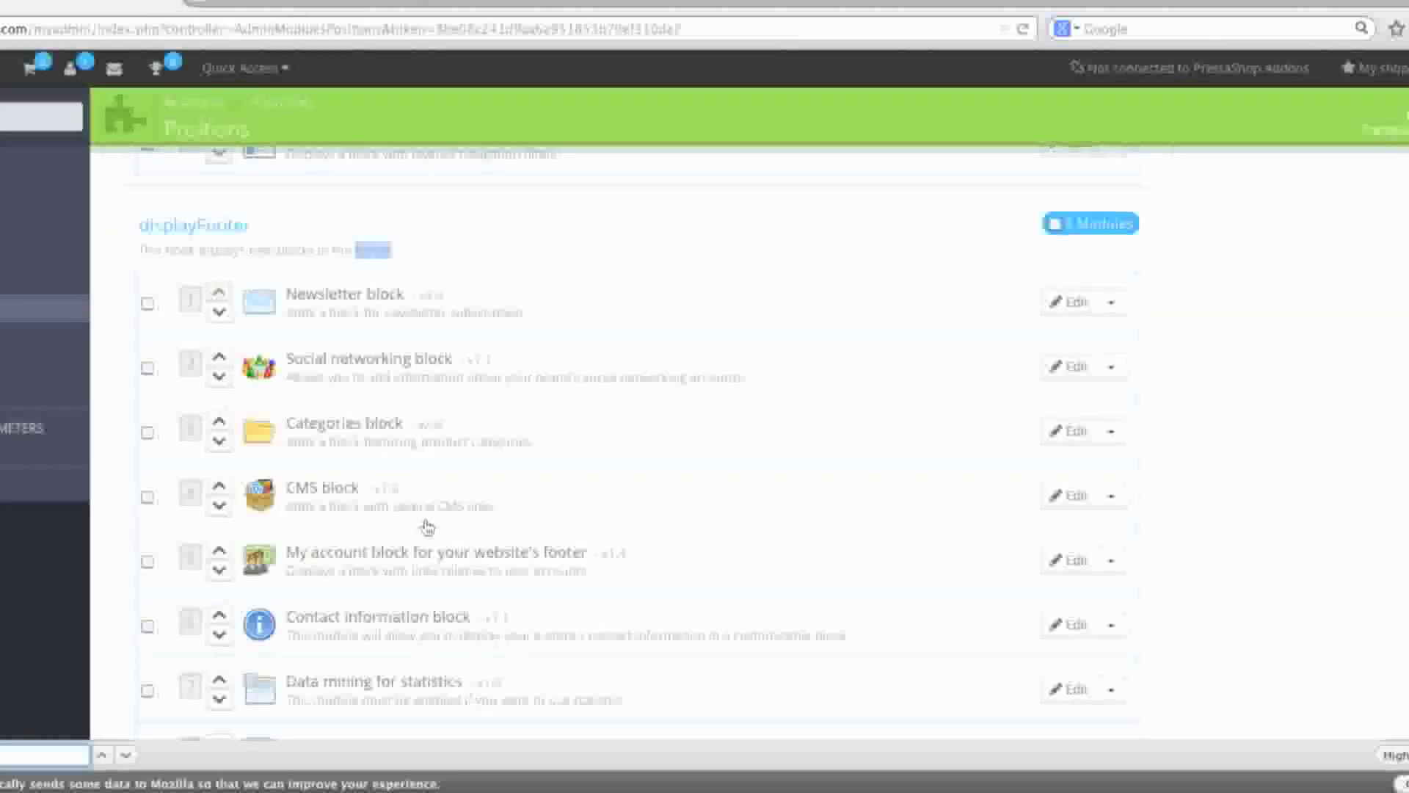
# Compare displayFooter's My account and Contact information blocks with the storefront footer's My account and Store information sections.
pyautogui.scroll(-1, 425, 525)
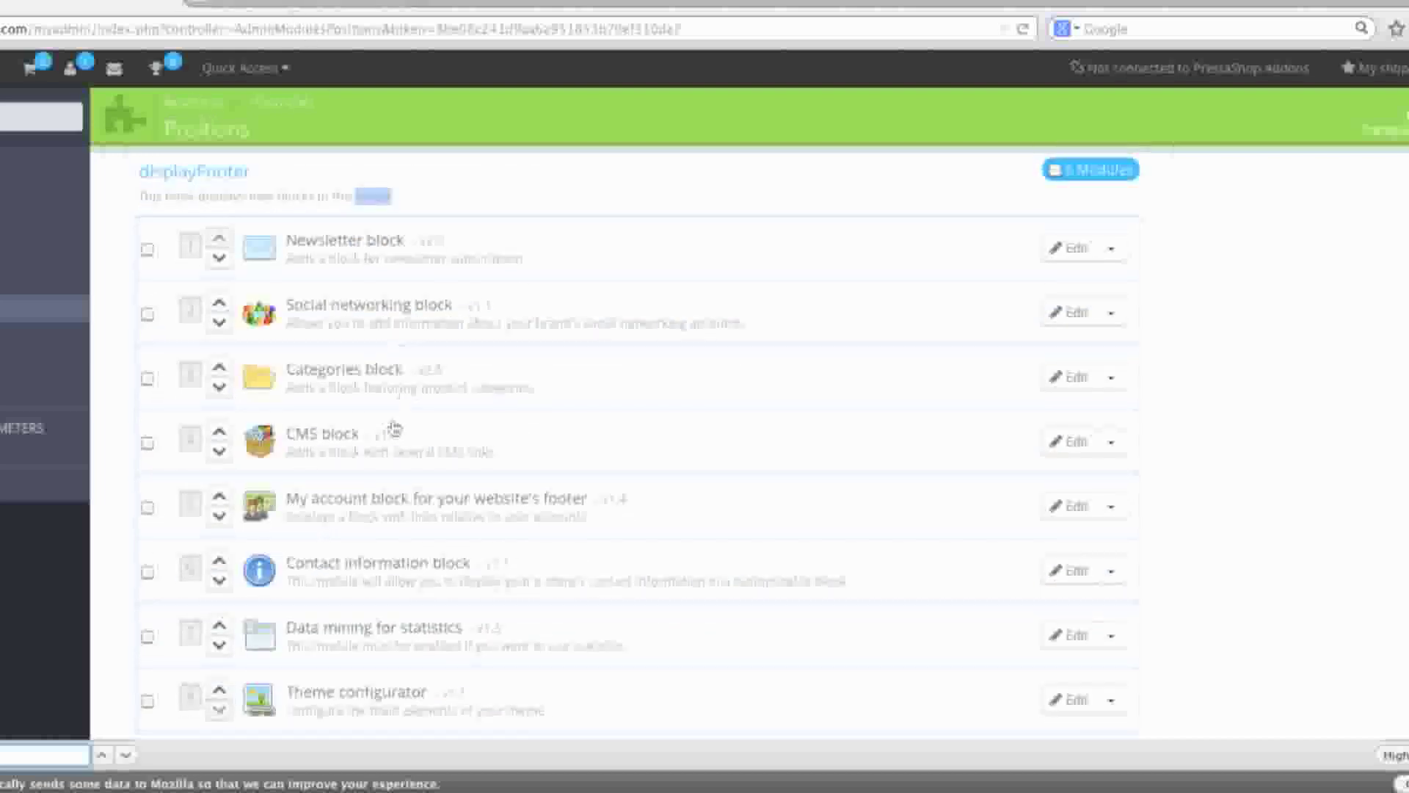
pyautogui.click(294, 5)
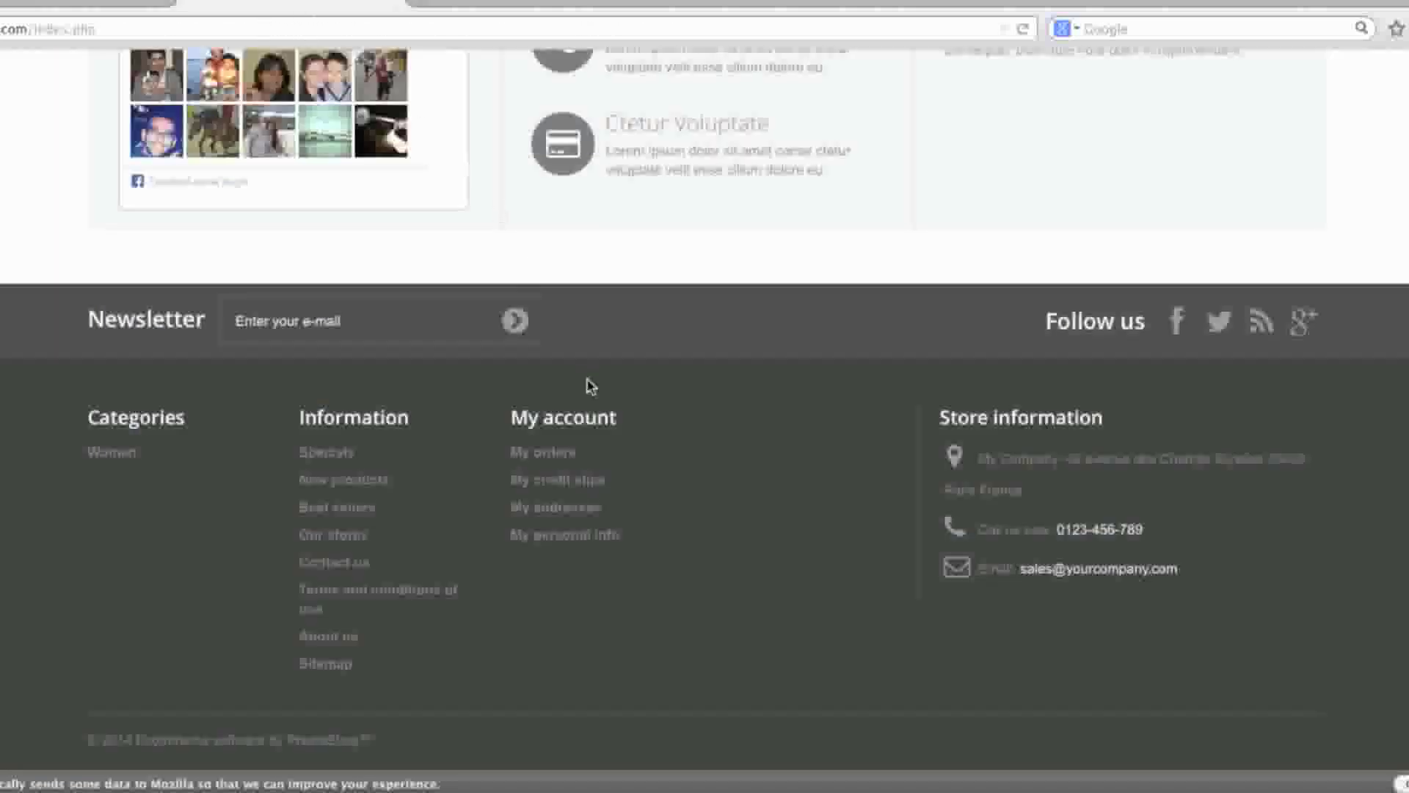
pyautogui.click(140, 5)
pyautogui.scroll(-1, 452, 440)
pyautogui.click(293, 5)
pyautogui.scroll(-1, 1026, 490)
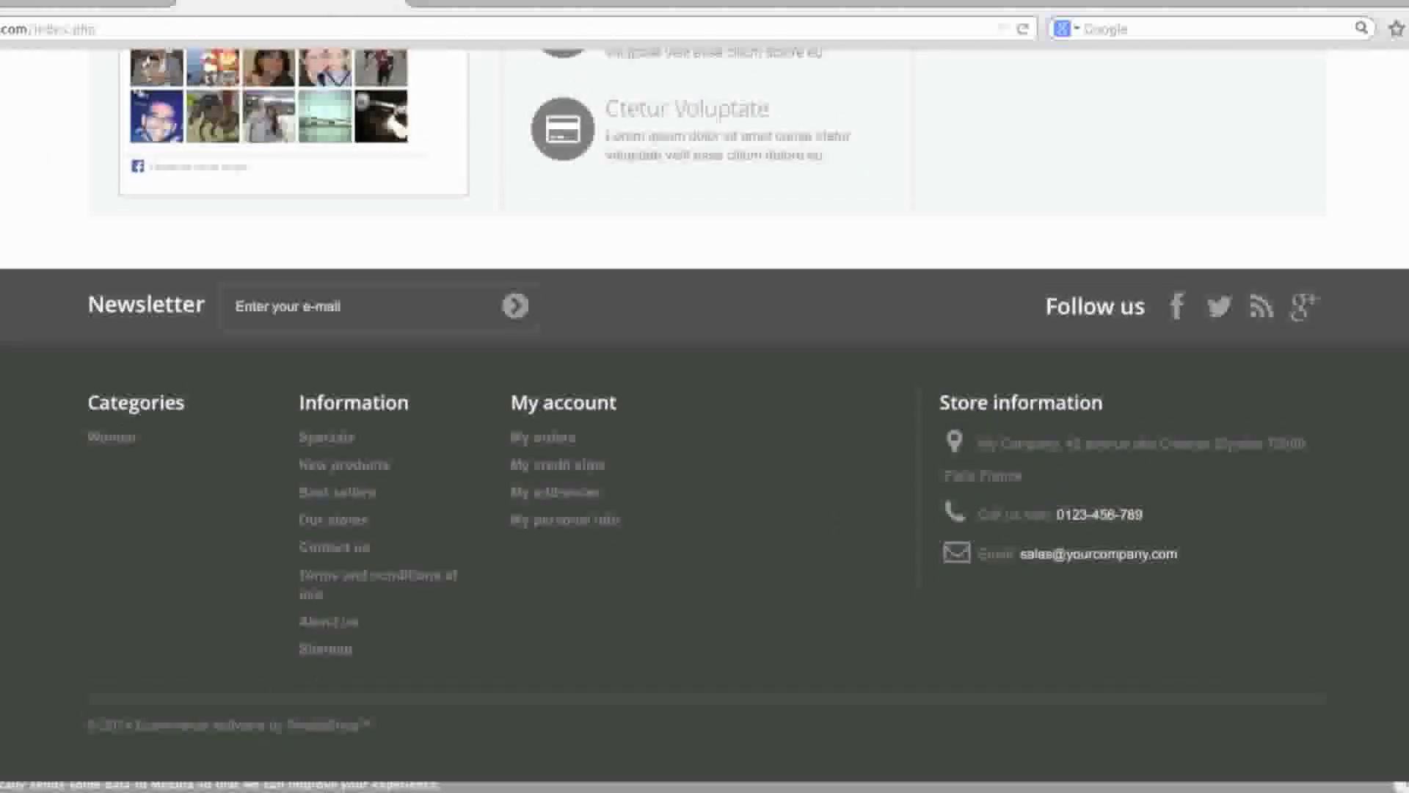
# Review the remaining displayFooter modules and compare the order of the whole list with the arrangement of the storefront footer.
pyautogui.click(139, 4)
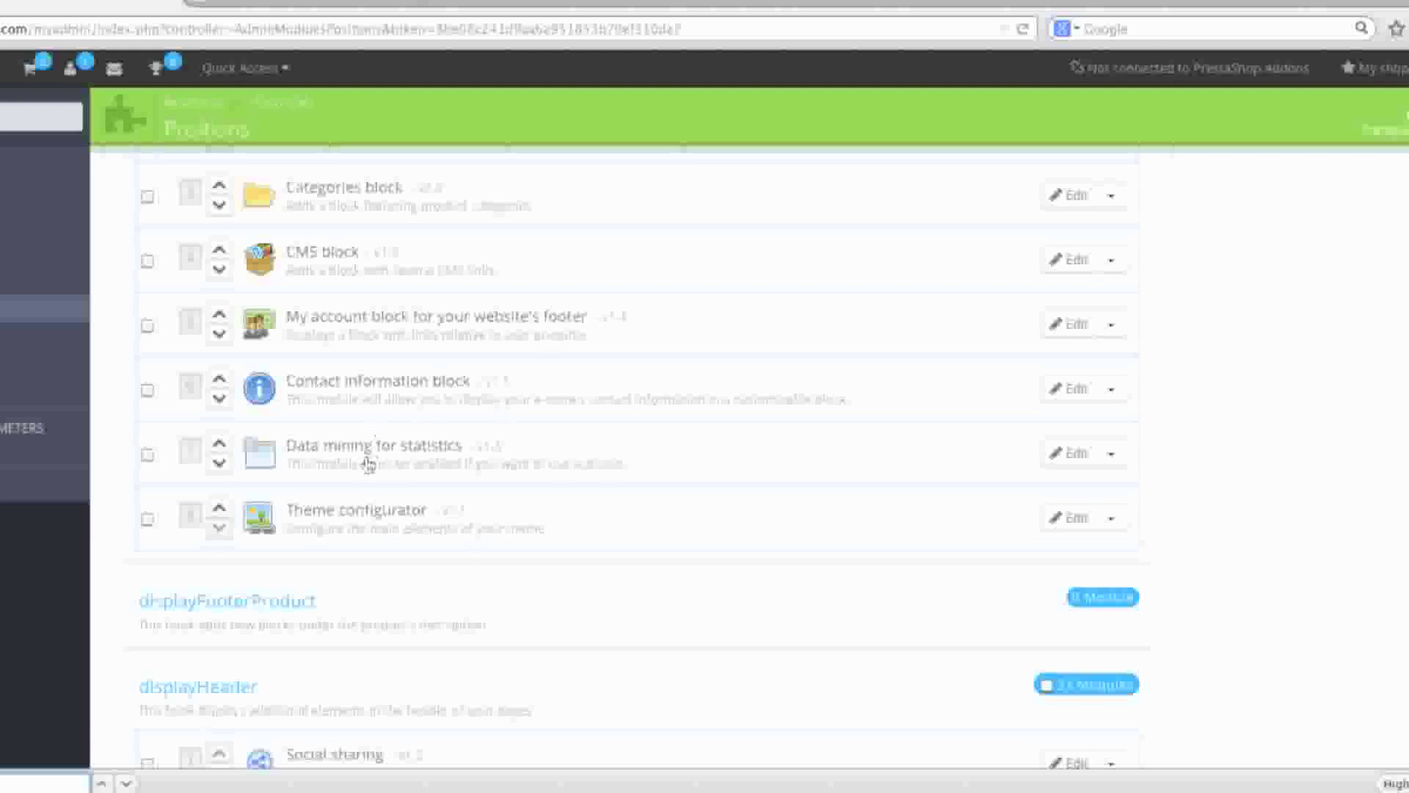
pyautogui.scroll(1, 408, 462)
pyautogui.scroll(3, 405, 464)
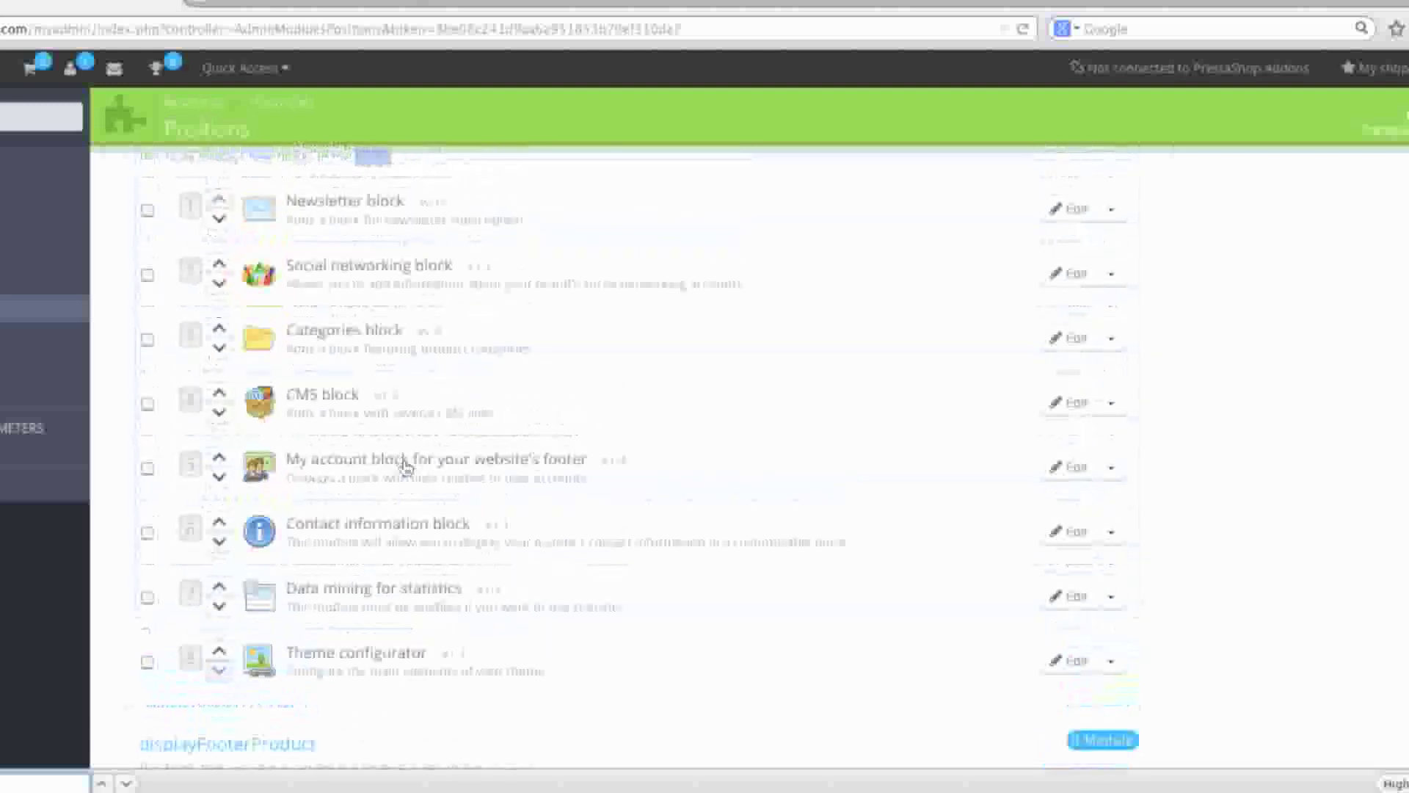
pyautogui.click(291, 4)
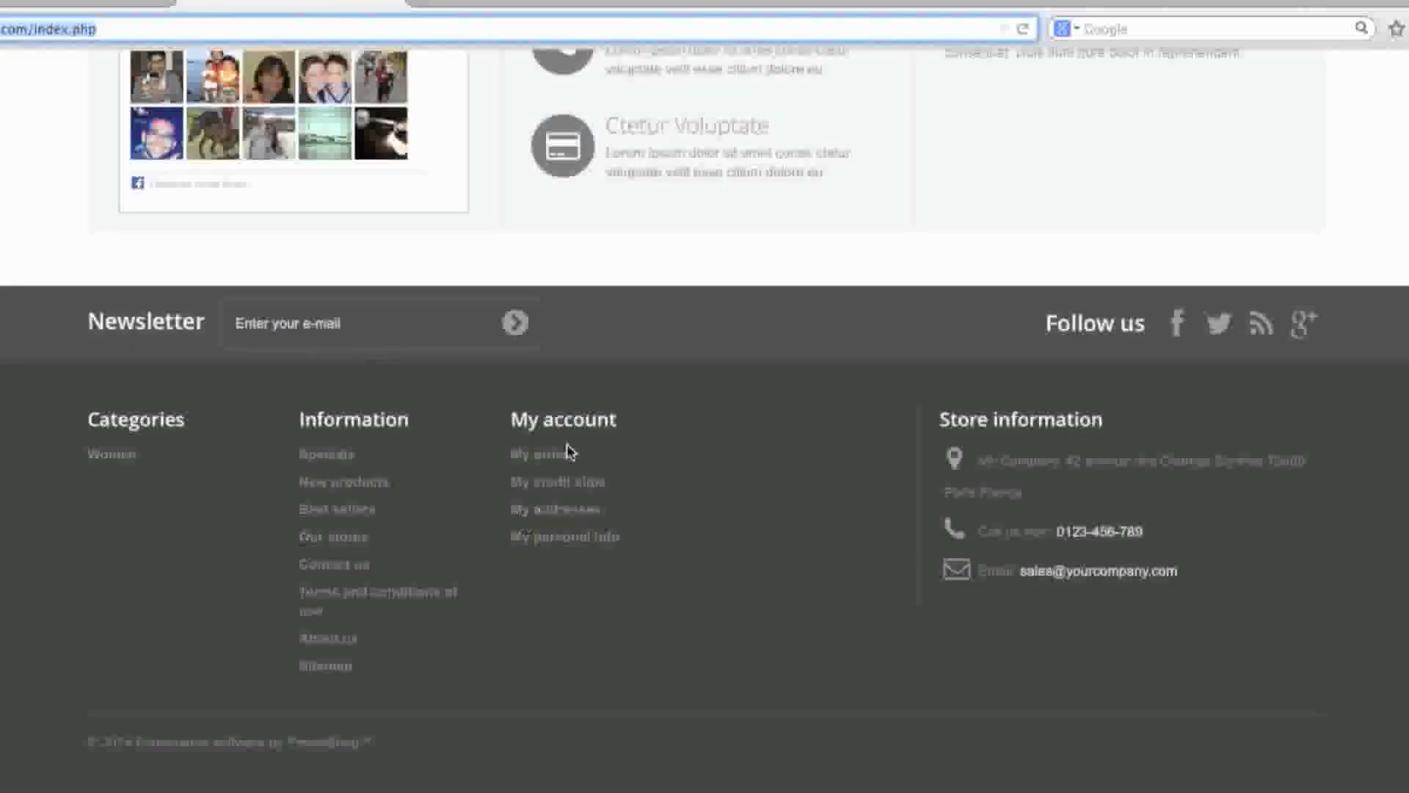
pyautogui.click(86, 3)
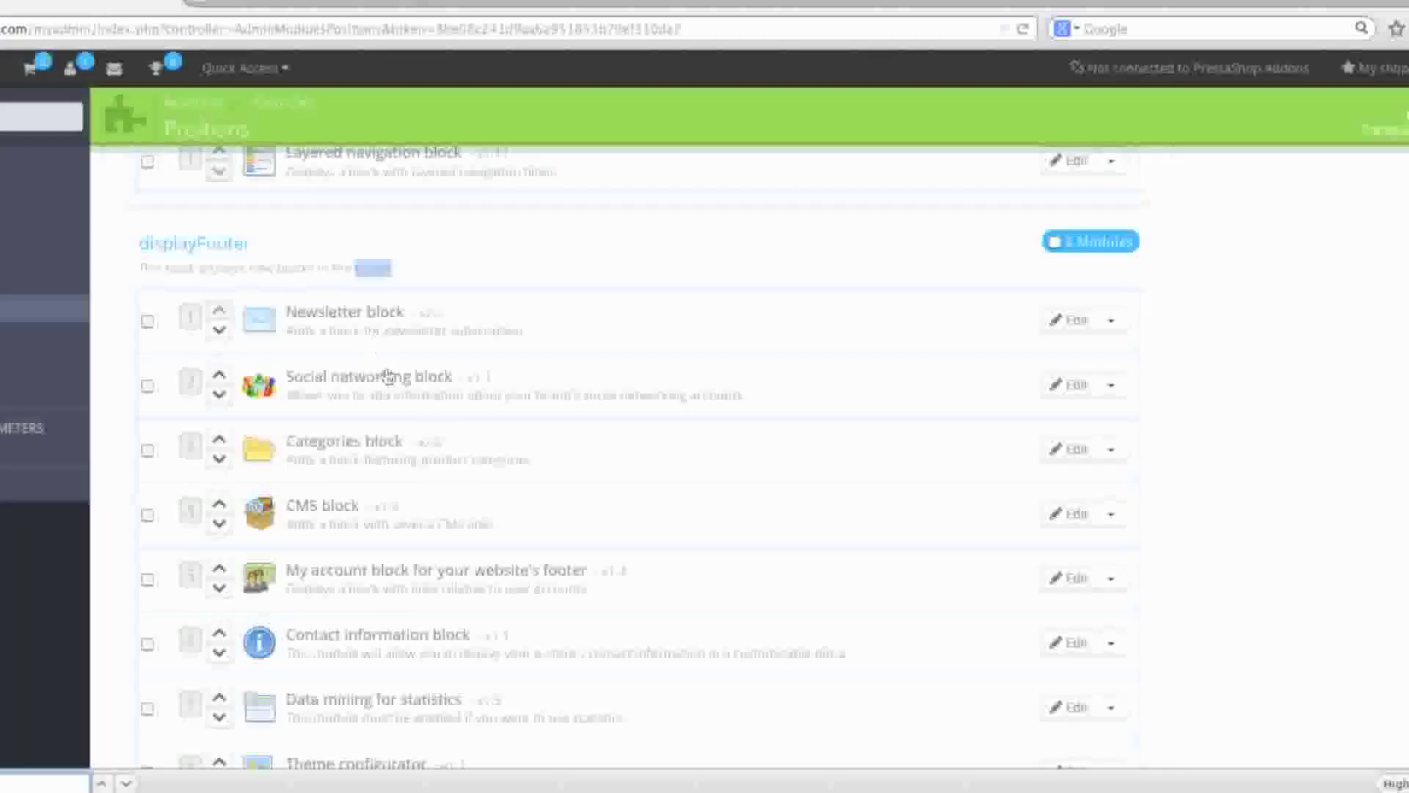
# Move the Newsletter block below the Social networking block in displayFooter, restore it to first position, and reload the storefront.
pyautogui.scroll(-1, 389, 373)
pyautogui.moveTo(374, 285); pyautogui.dragTo(355, 364)
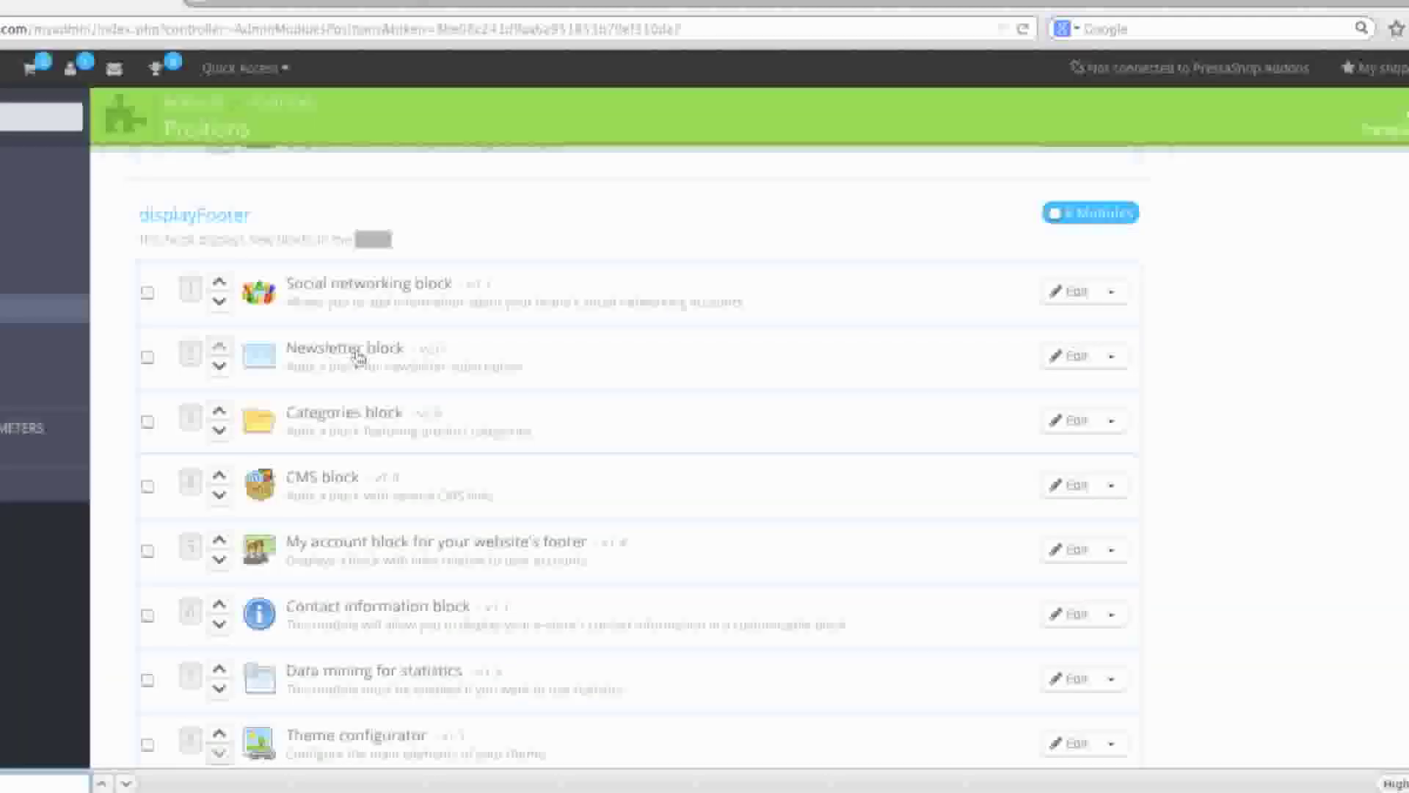
pyautogui.moveTo(354, 351); pyautogui.dragTo(334, 295)
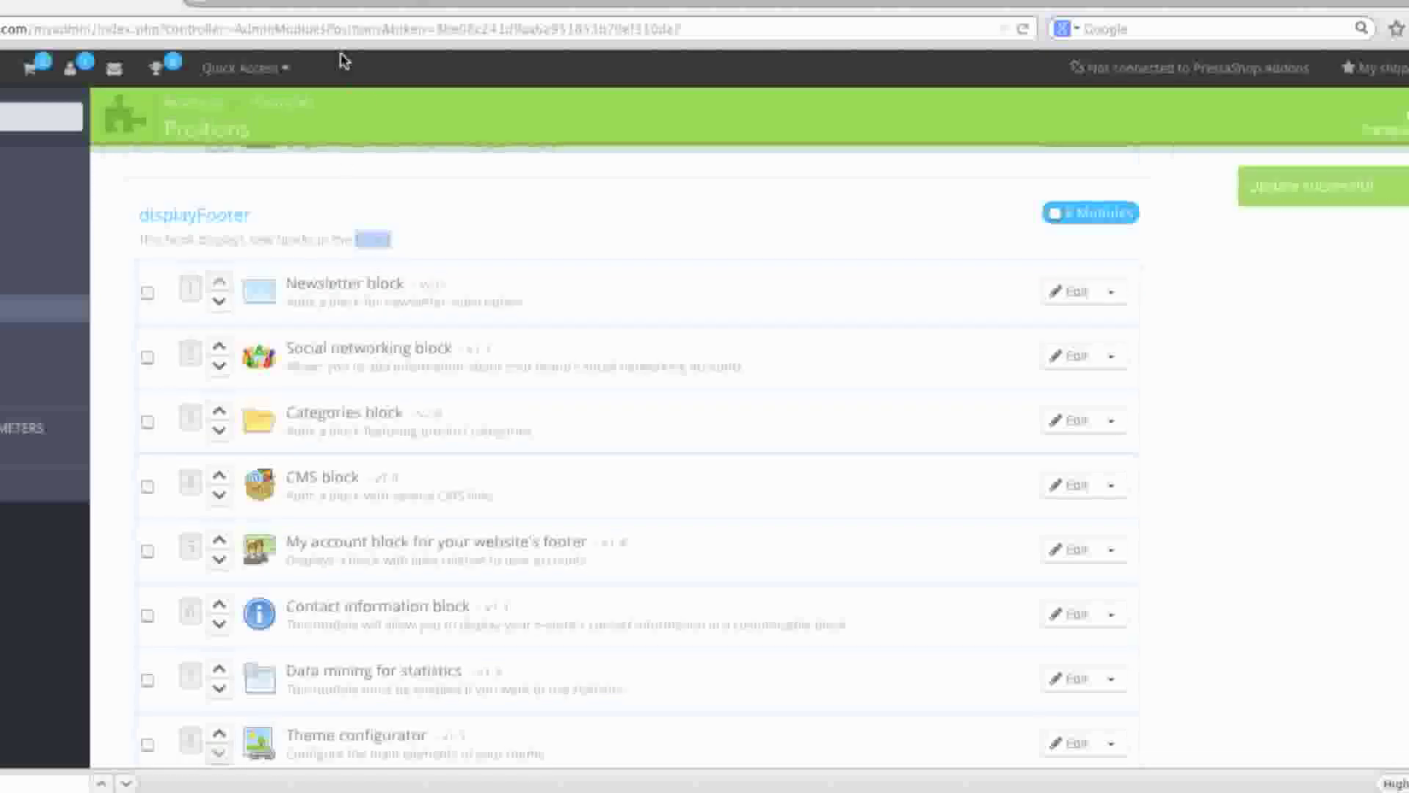
pyautogui.click(309, 11)
pyautogui.click(1024, 29)
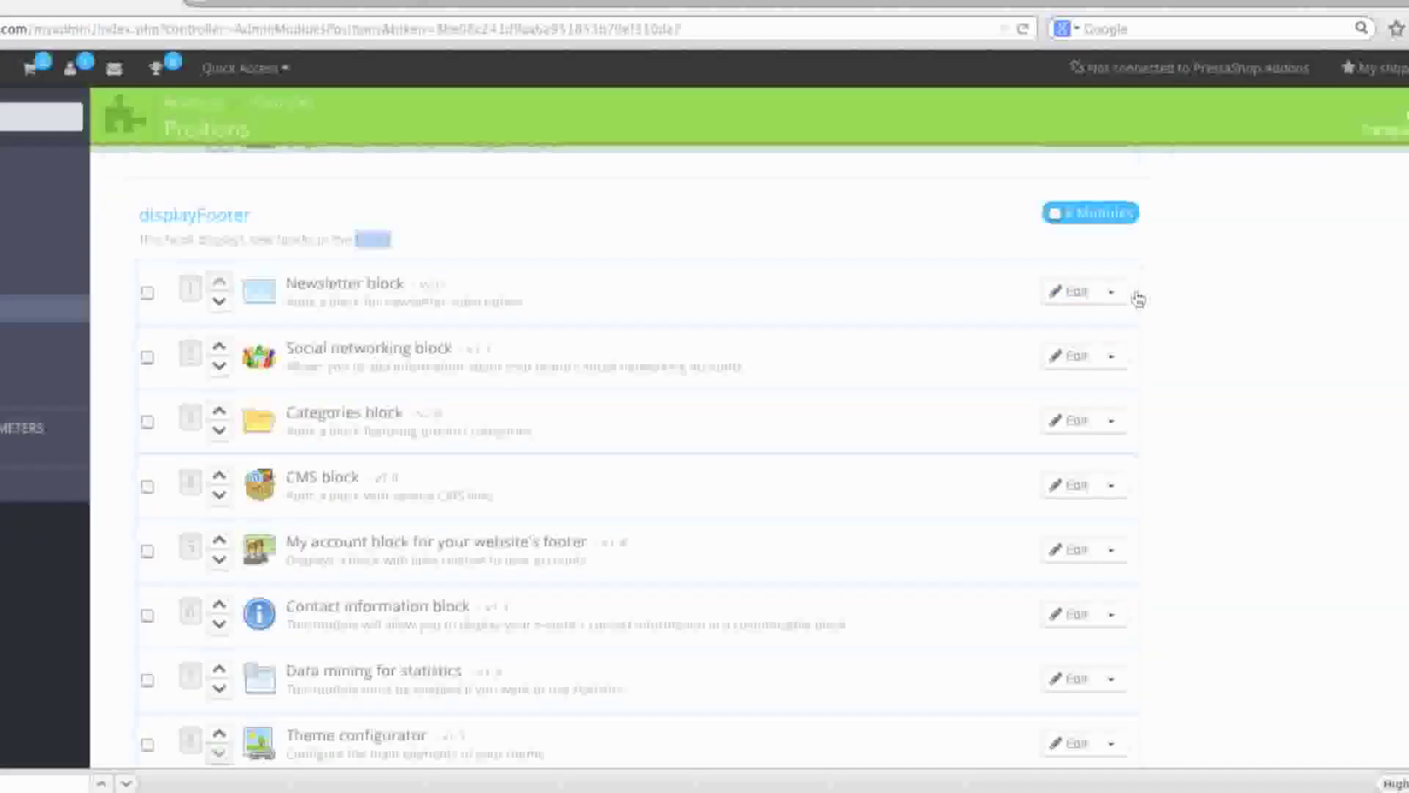
# Unhook the Newsletter block from displayFooter and reload the storefront to check its footer.
pyautogui.click(1116, 294)
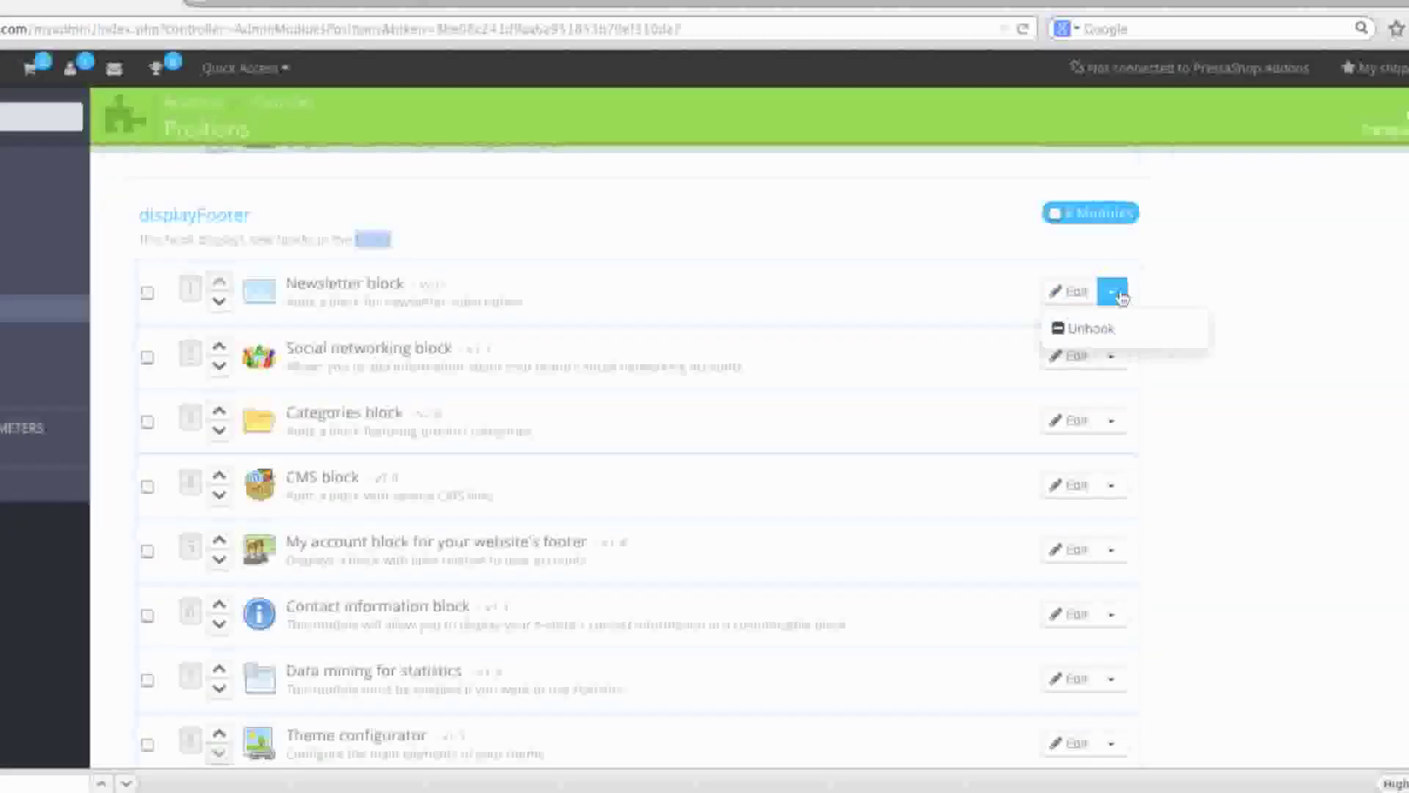
pyautogui.click(1105, 331)
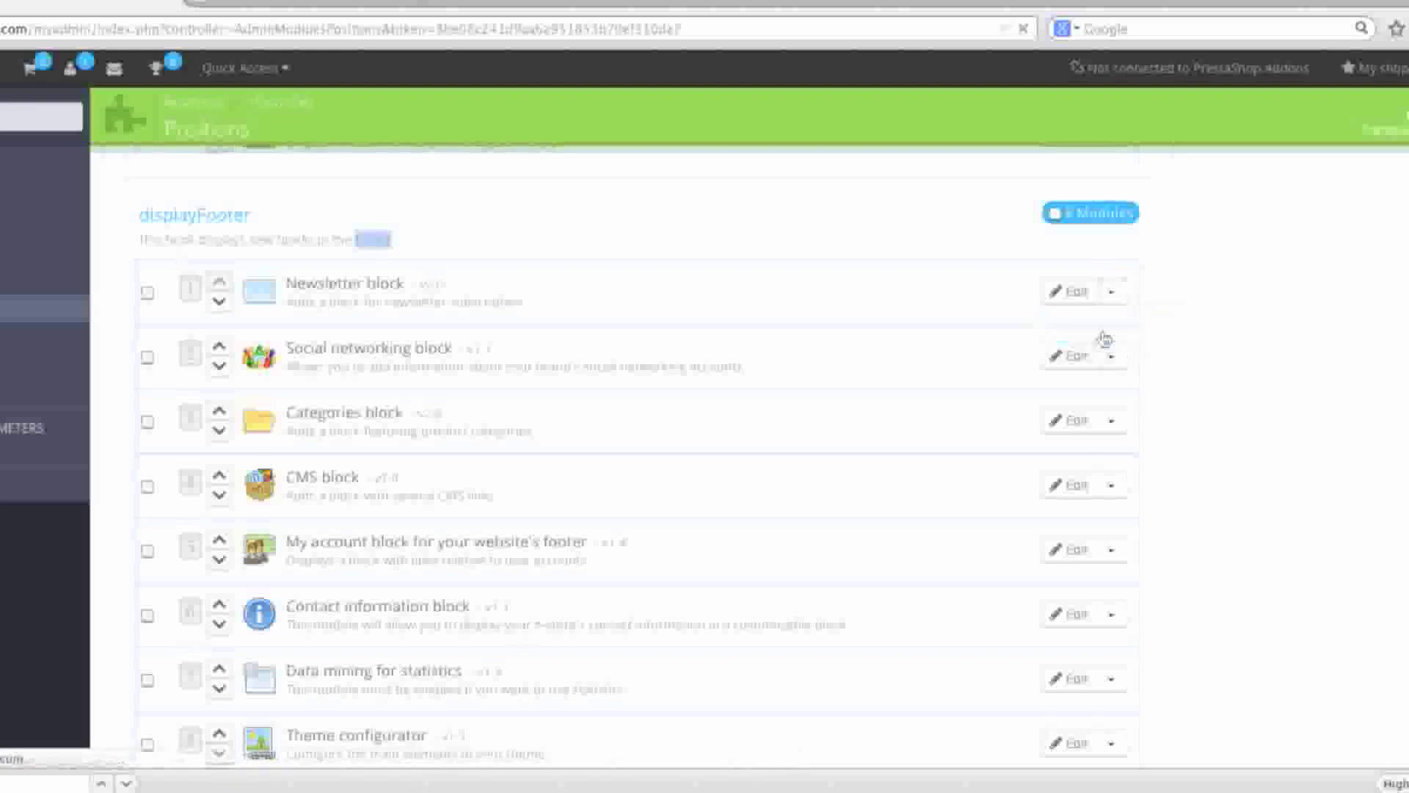
pyautogui.click(296, 9)
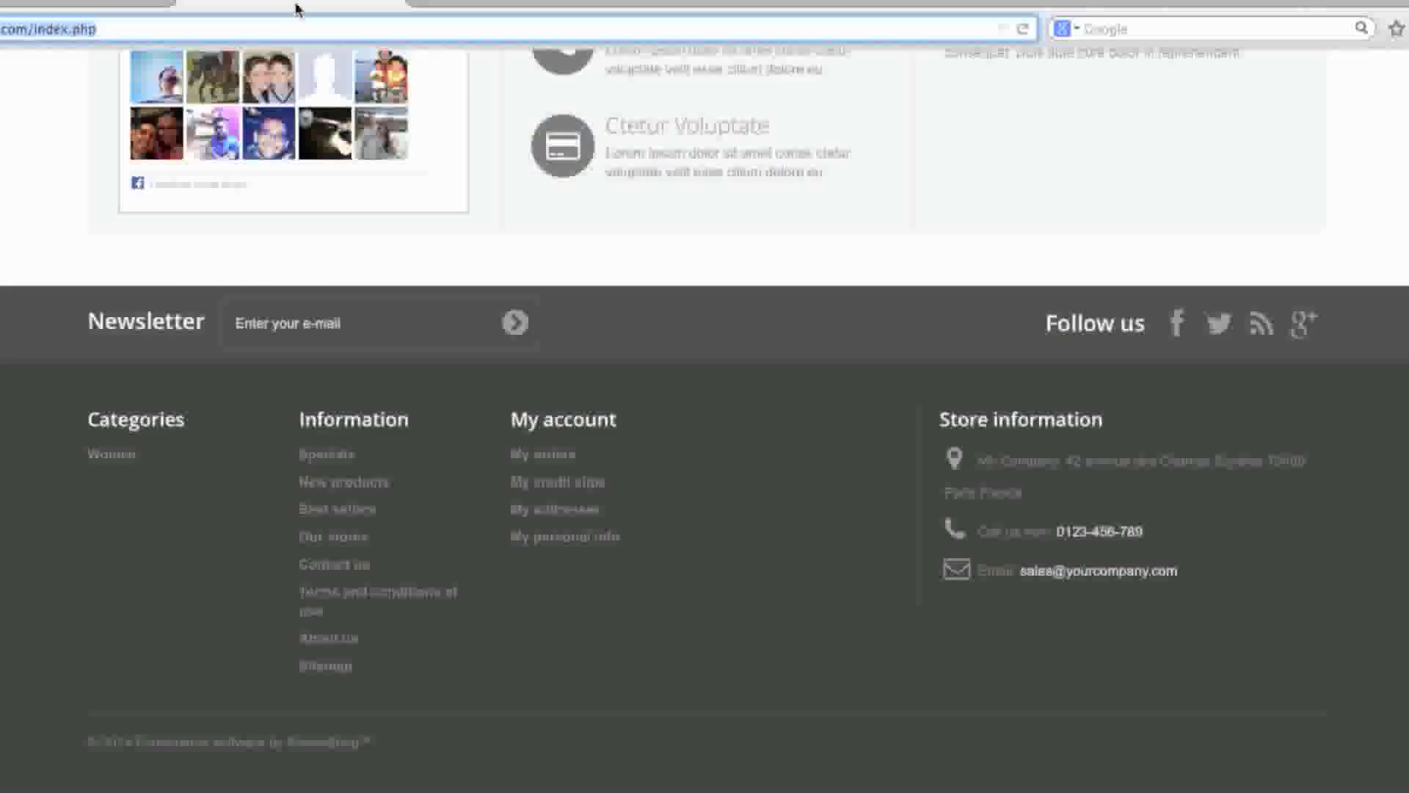
pyautogui.click(1026, 32)
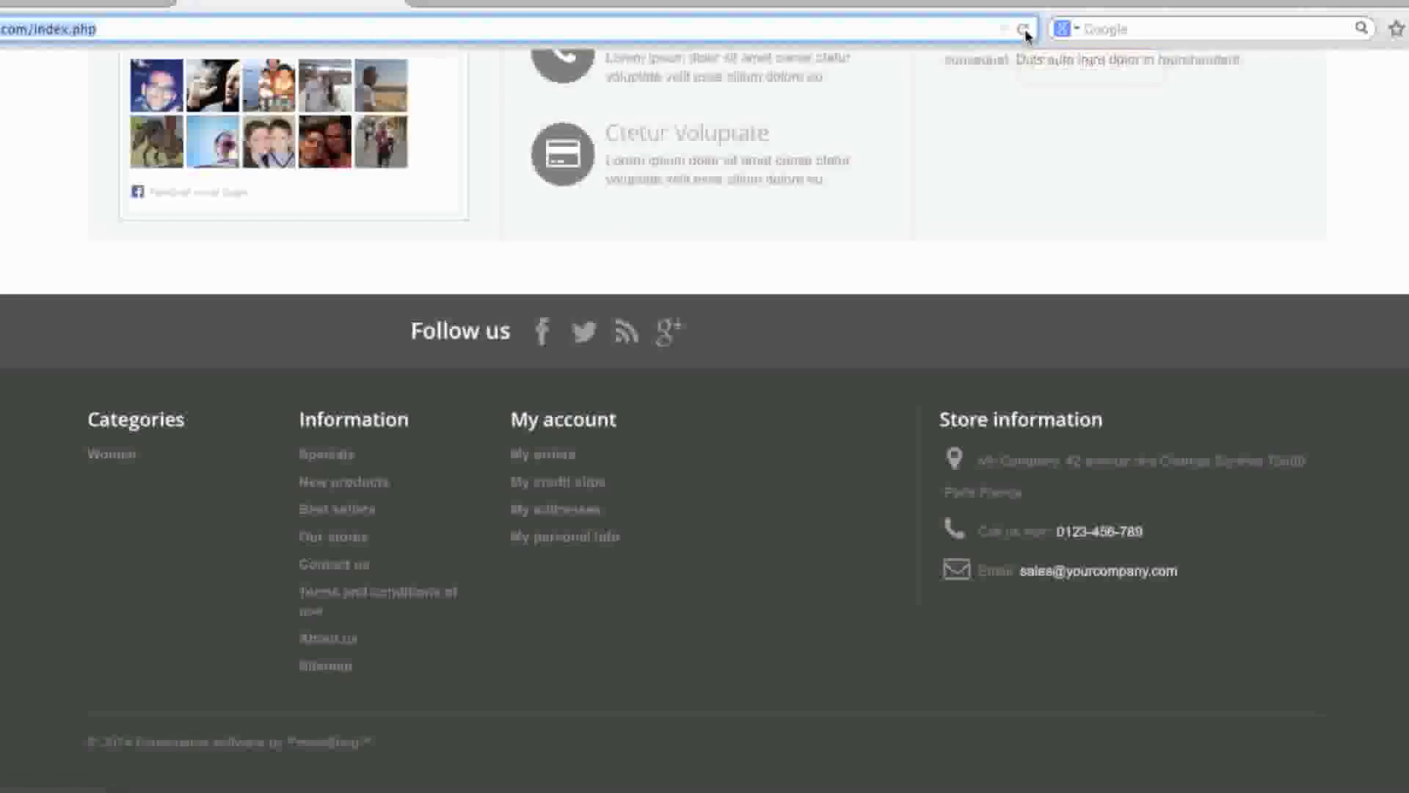
# Start transplanting a module in the back office, choosing Newsletter block as the module and displayFooter (Footer) as the hook.
pyautogui.click(55, 2)
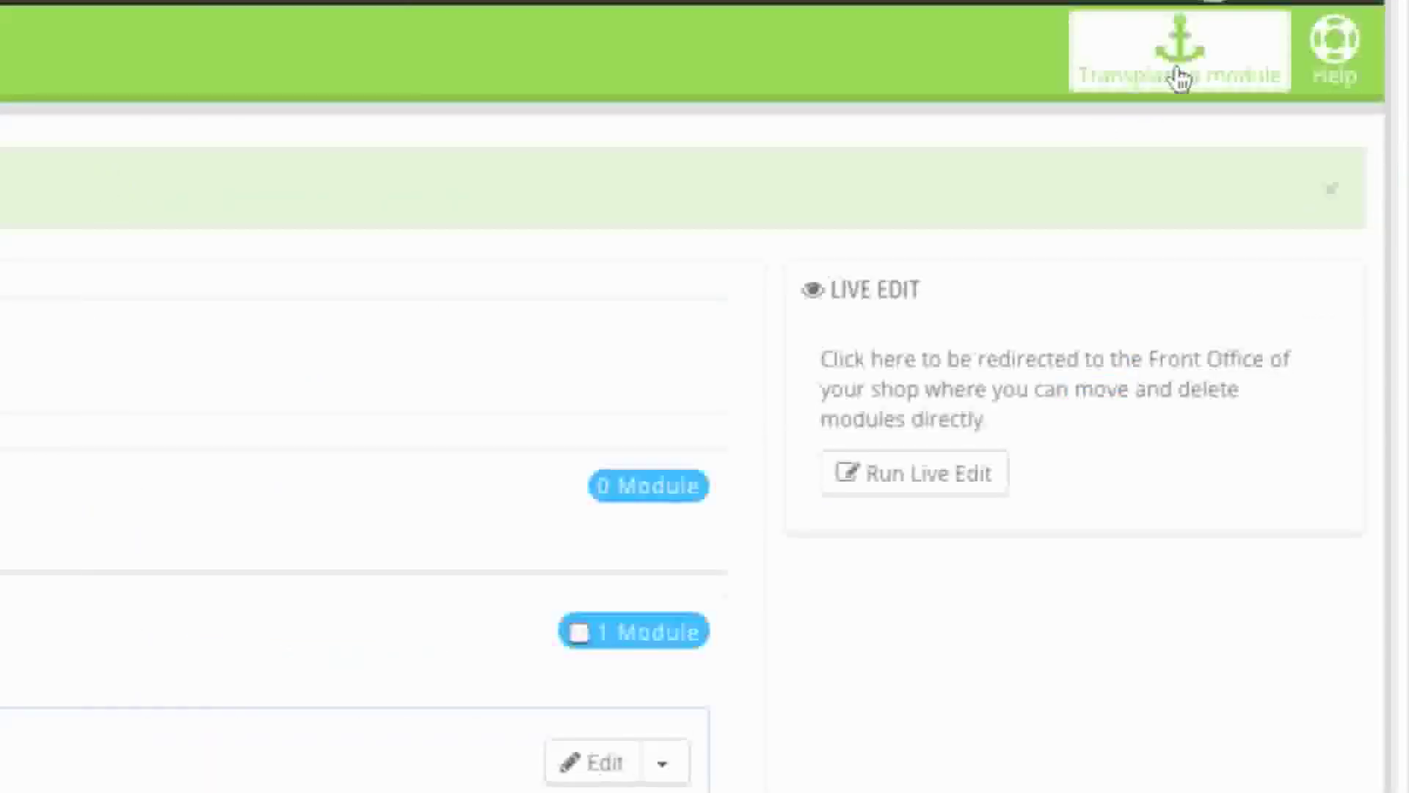
pyautogui.click(1179, 77)
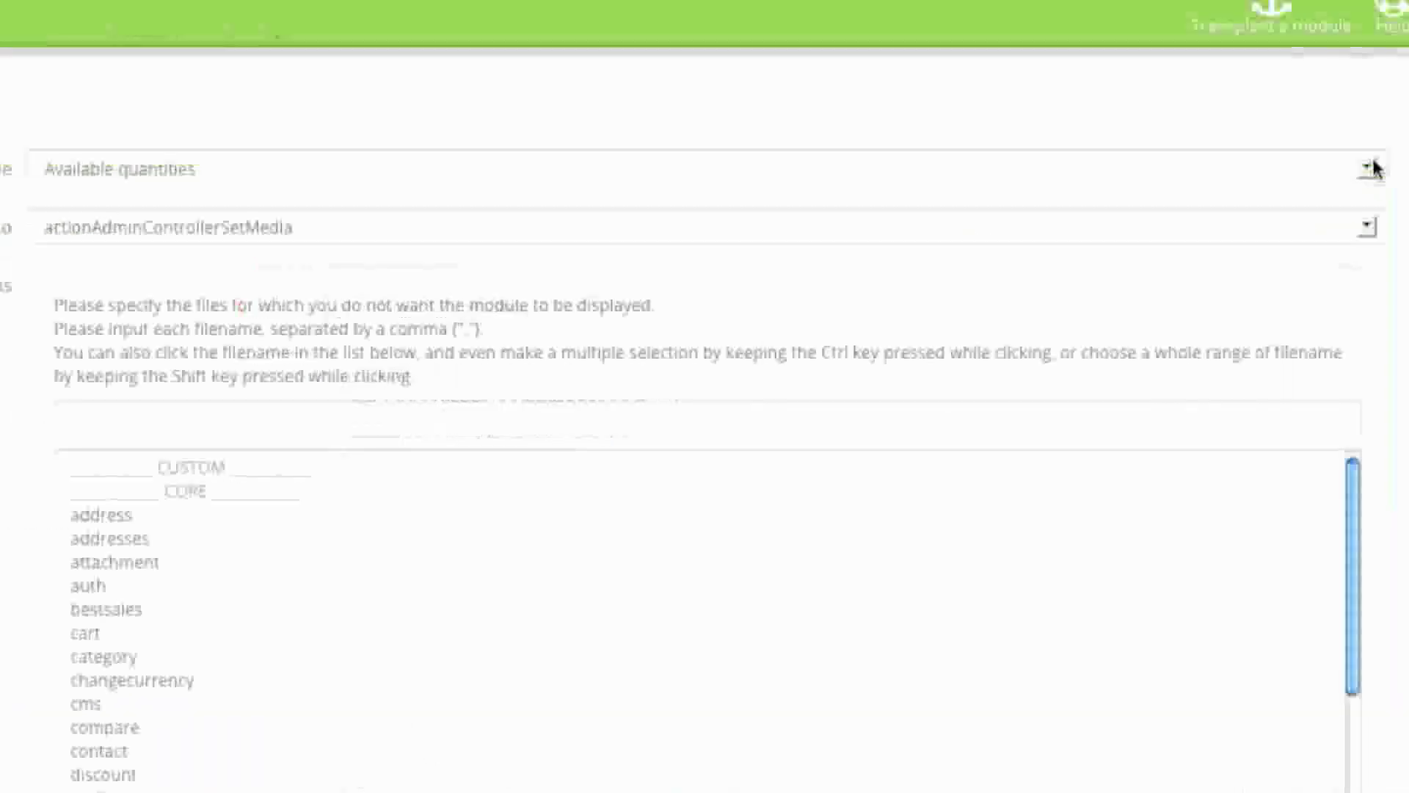
pyautogui.click(1345, 267)
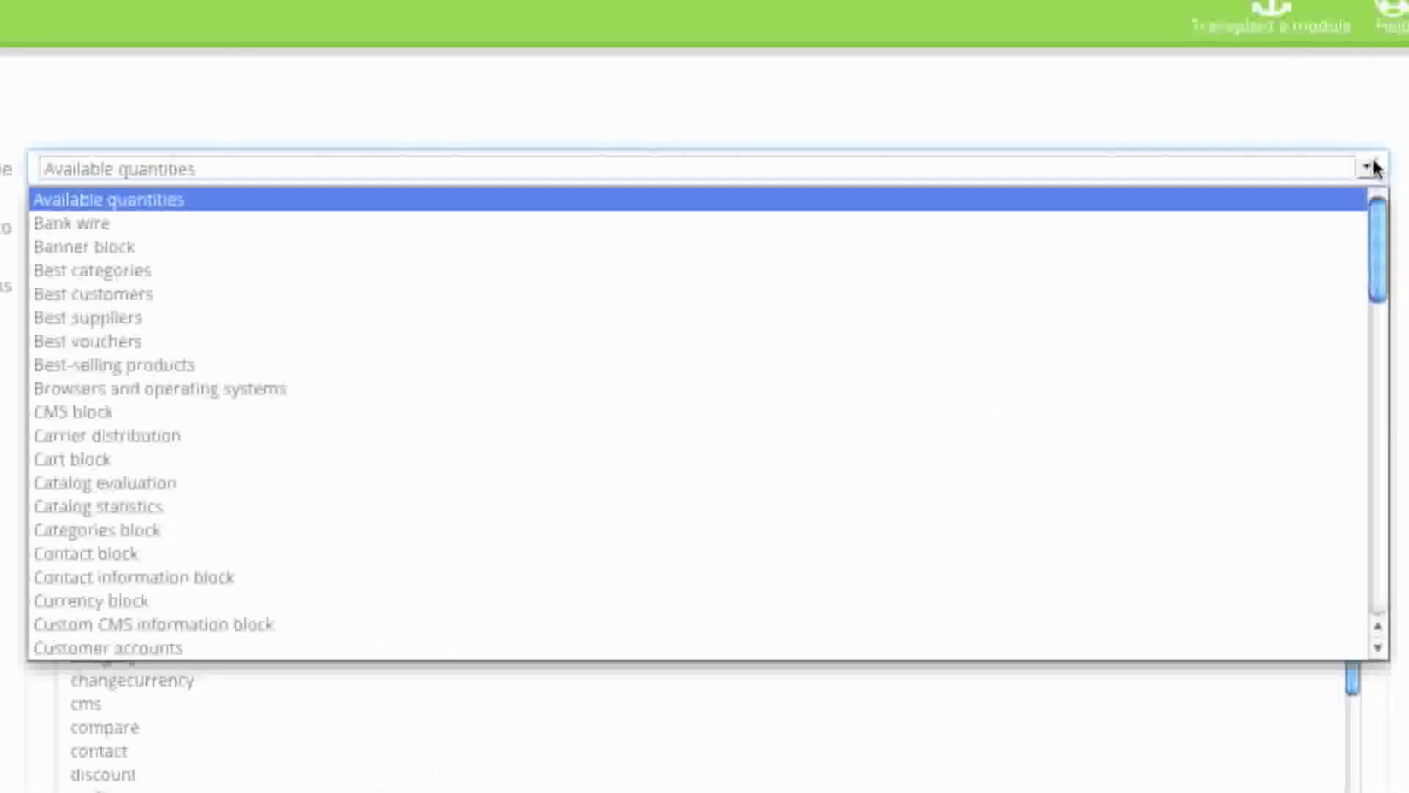
pyautogui.scroll(-10, 1193, 359)
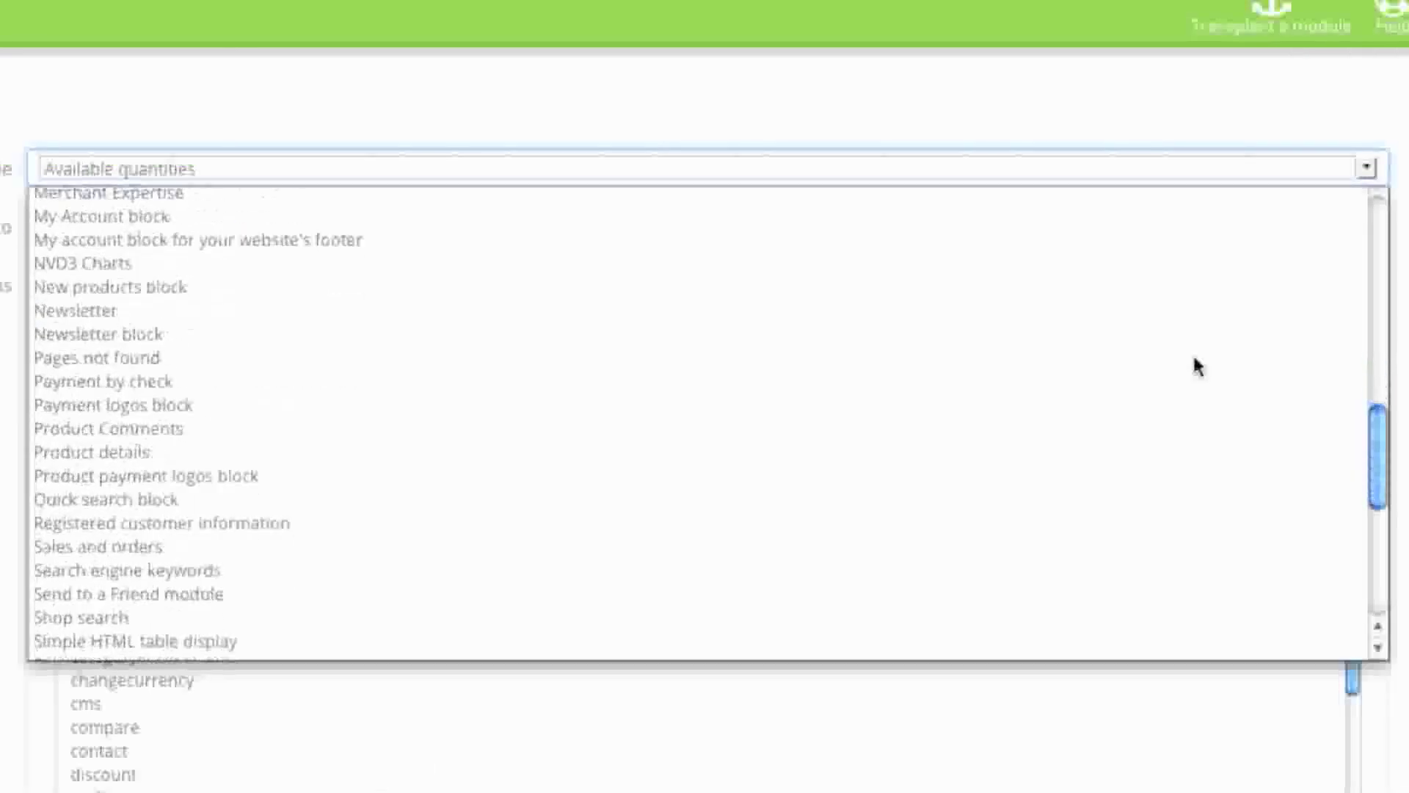
pyautogui.click(367, 338)
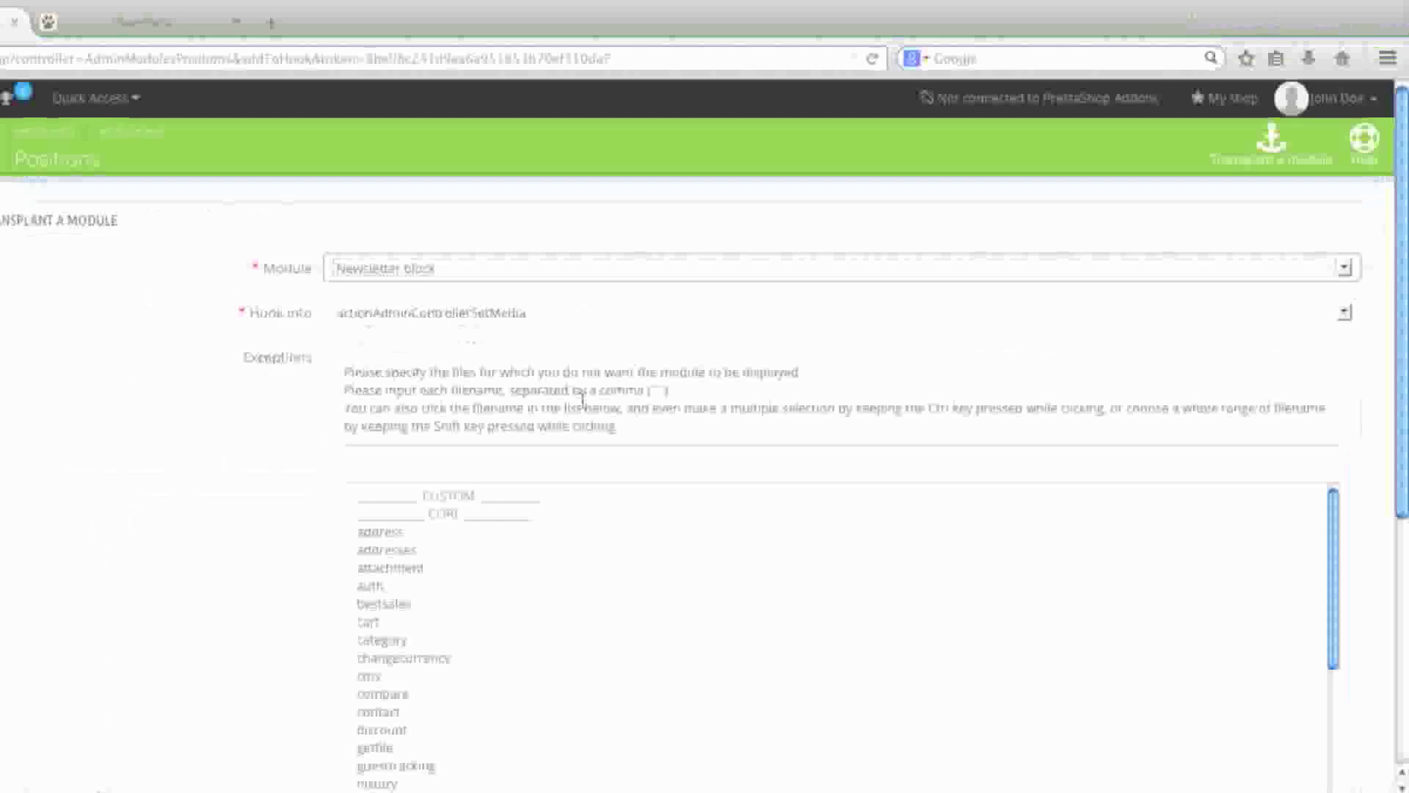
pyautogui.click(664, 317)
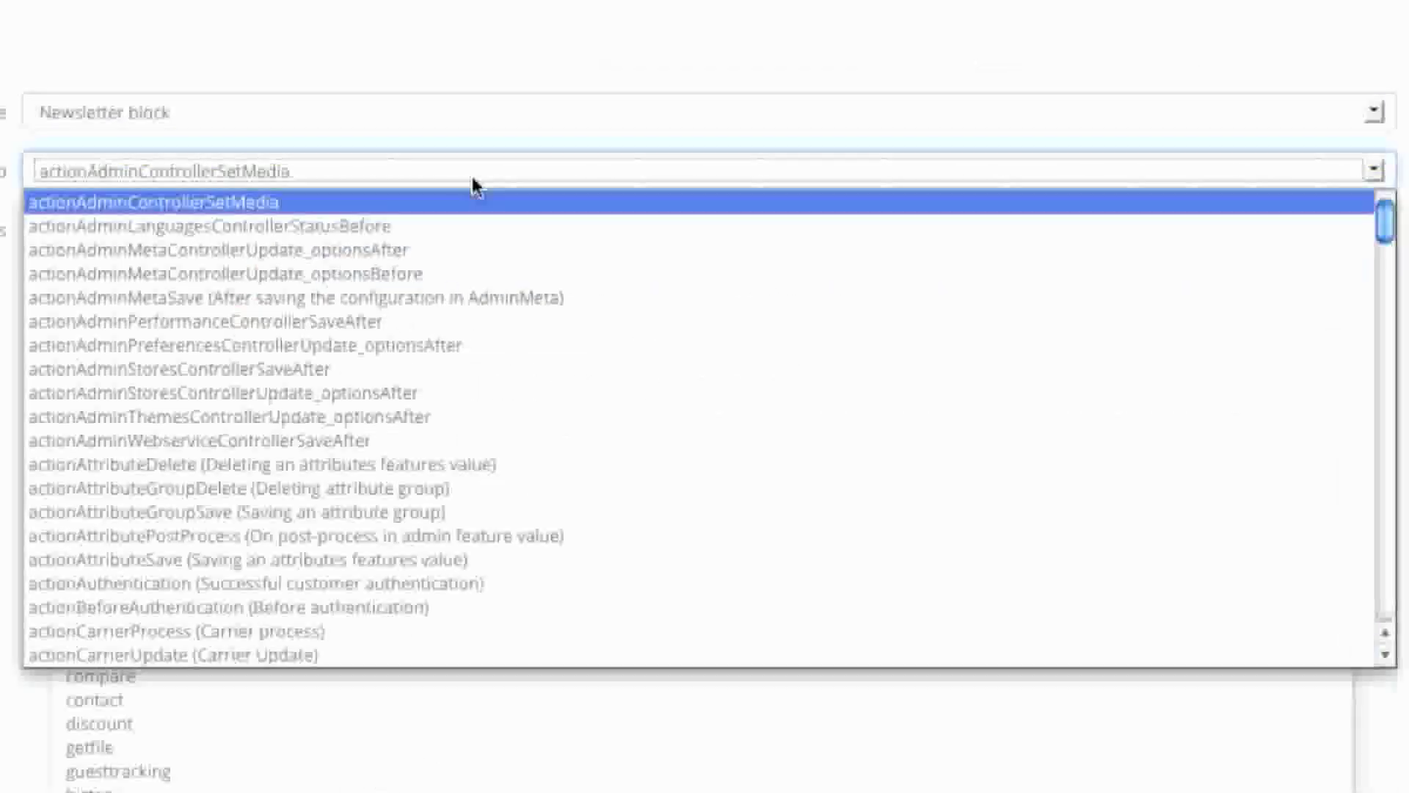
pyautogui.scroll(-20, 641, 382)
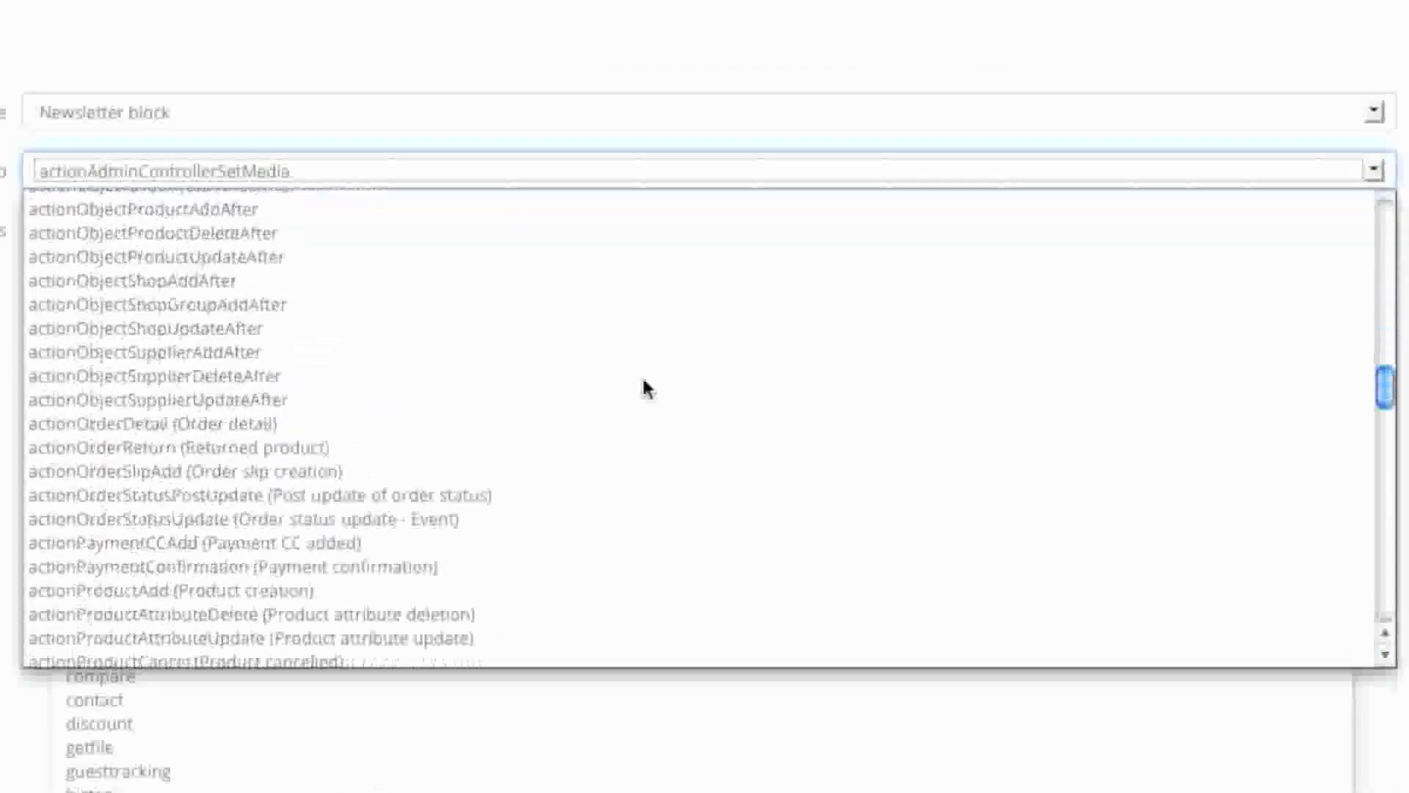
pyautogui.scroll(-6, 644, 382)
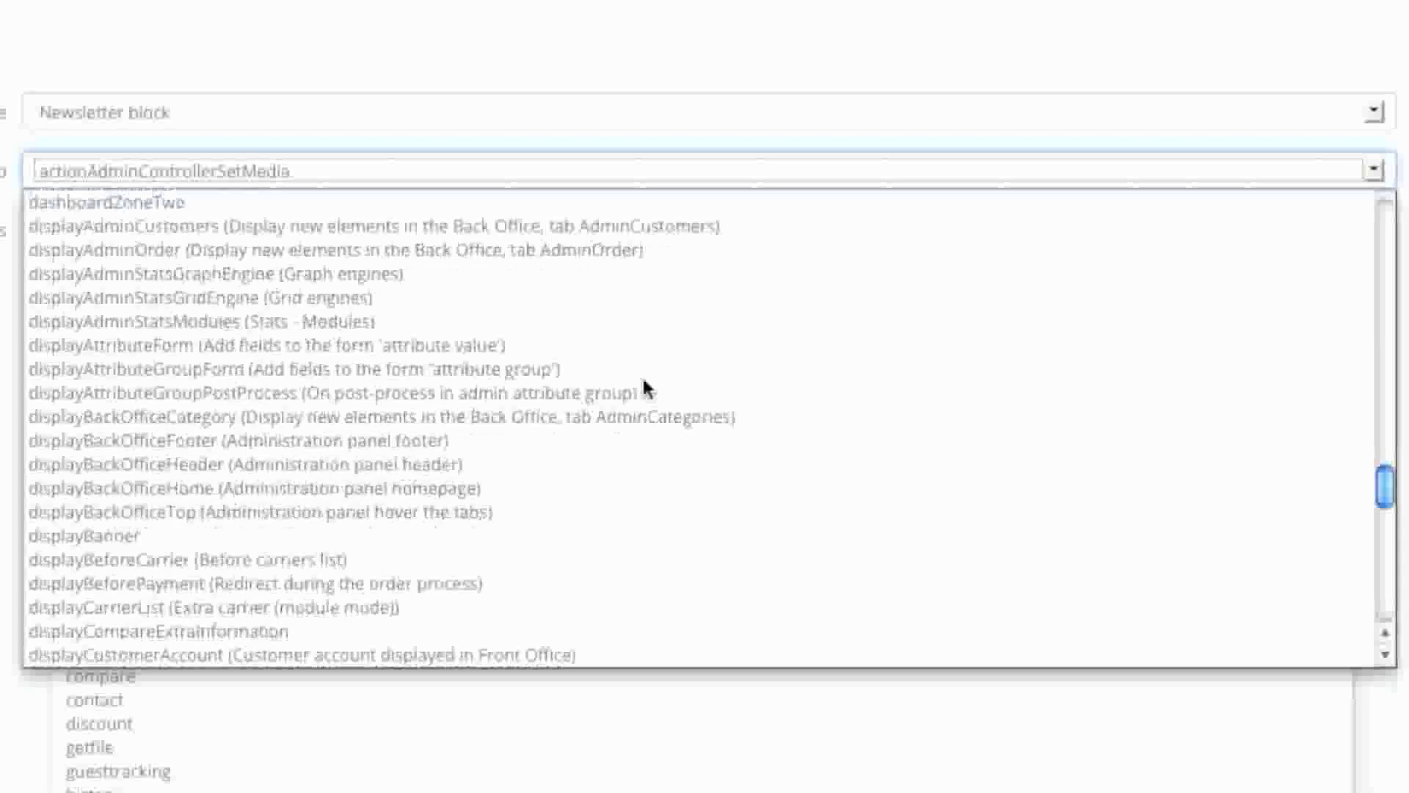
pyautogui.scroll(-3, 641, 375)
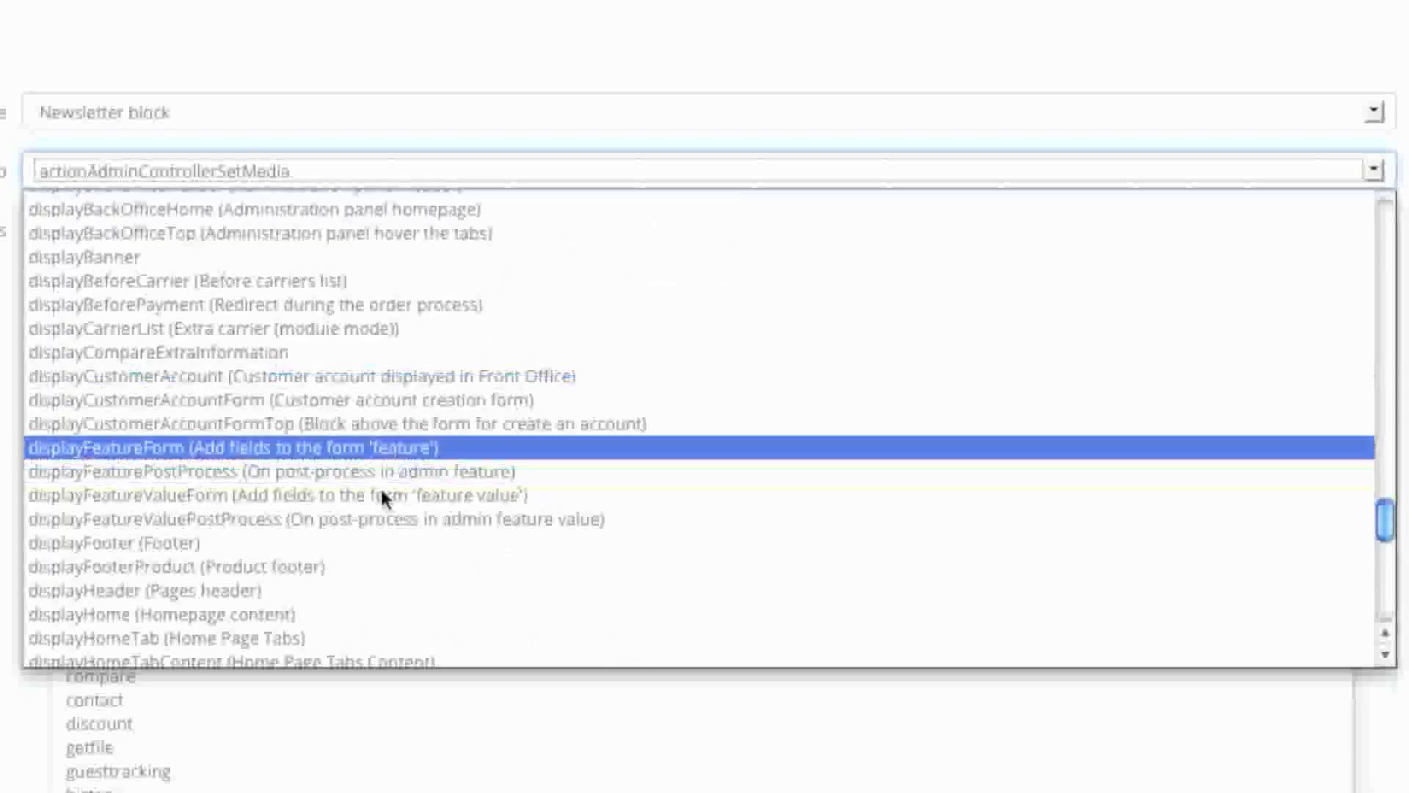
pyautogui.click(256, 551)
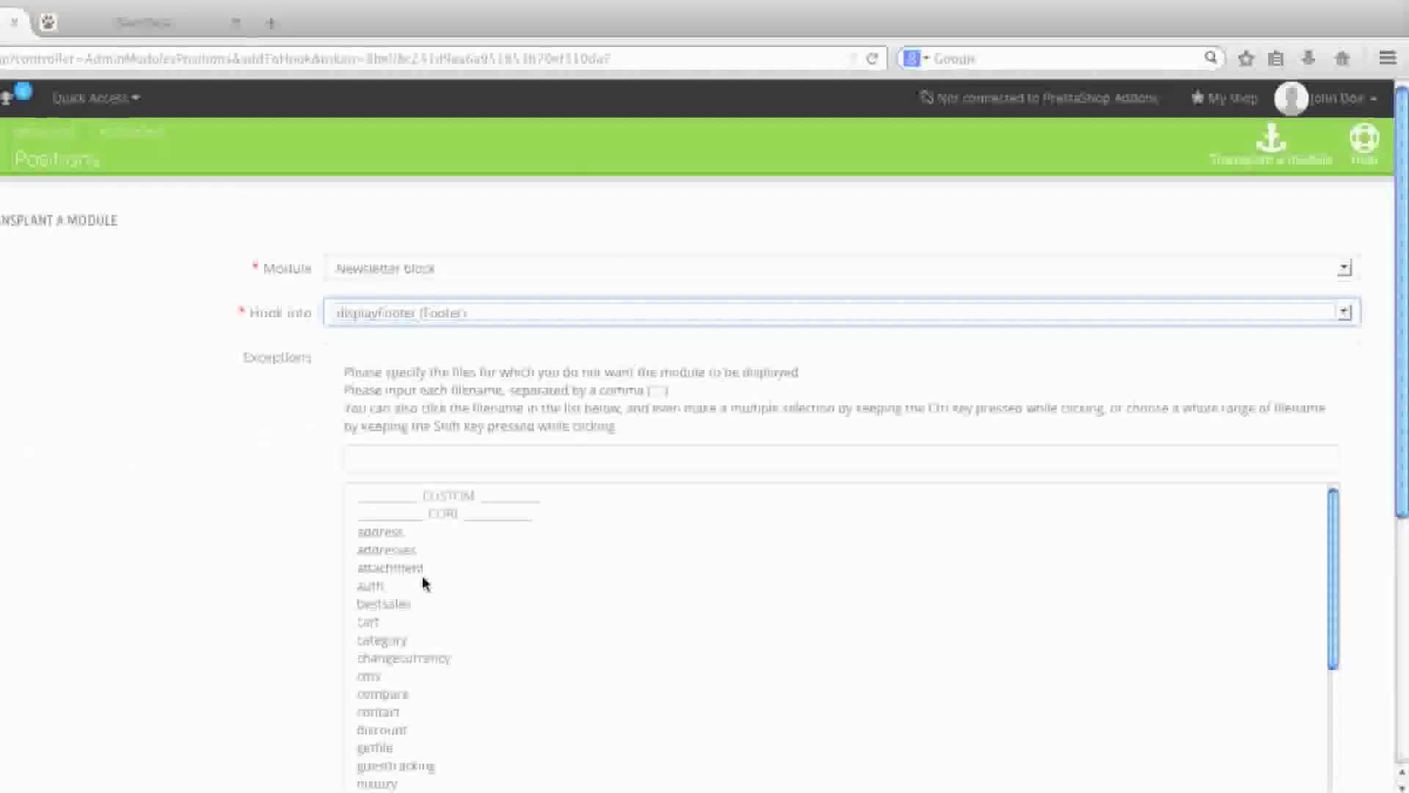
# Set category as the only exception page for the Newsletter block and save the transplant.
pyautogui.scroll(-1, 296, 572)
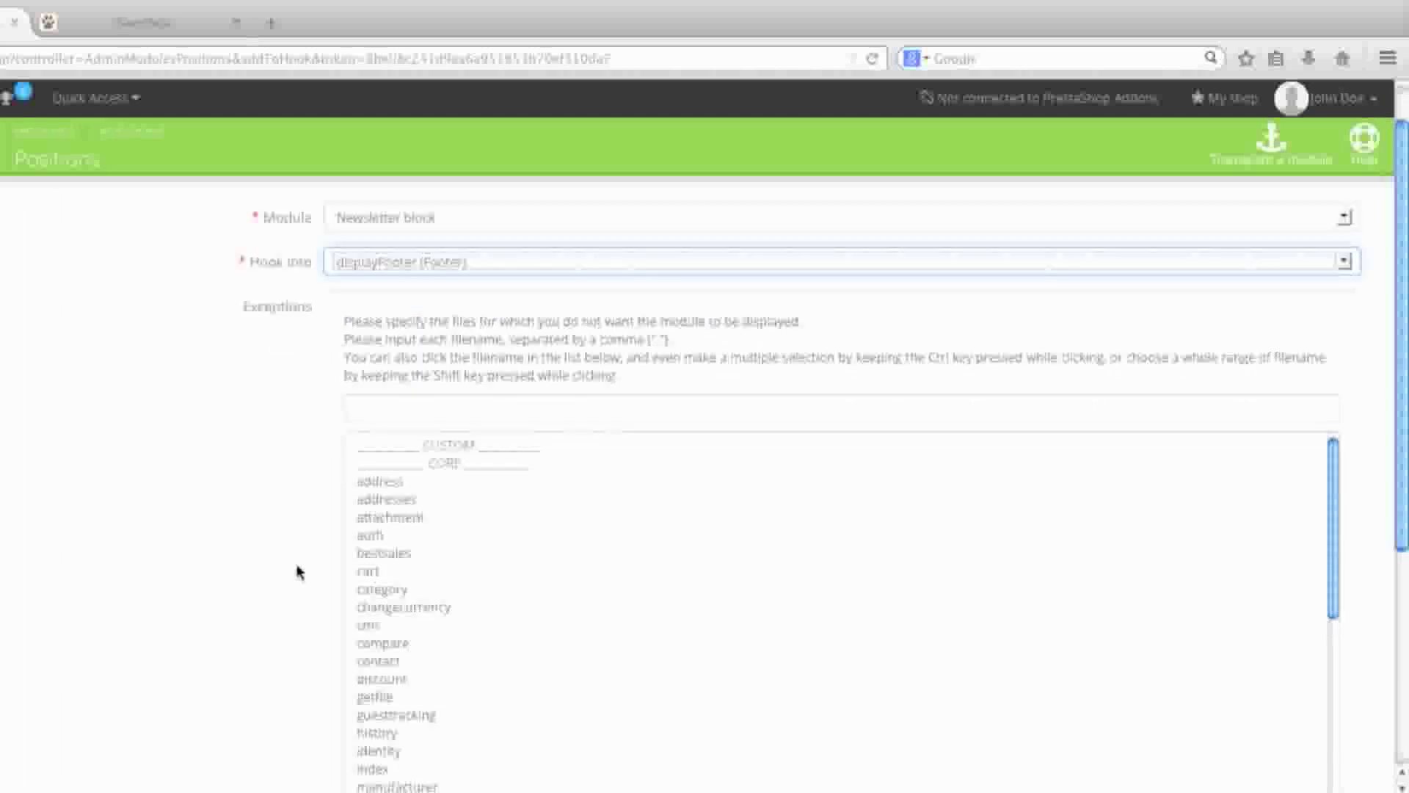
pyautogui.scroll(-2, 305, 569)
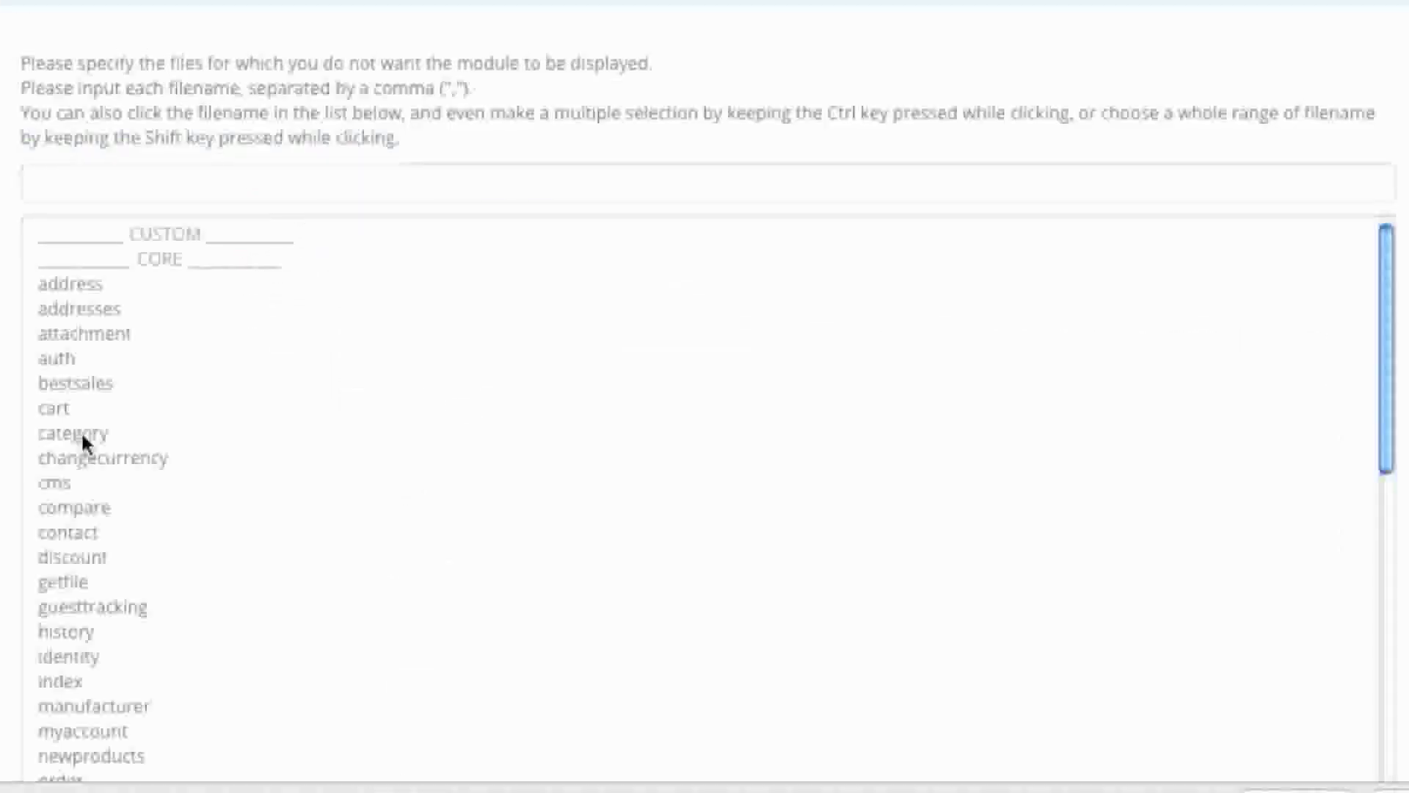
pyautogui.click(82, 436)
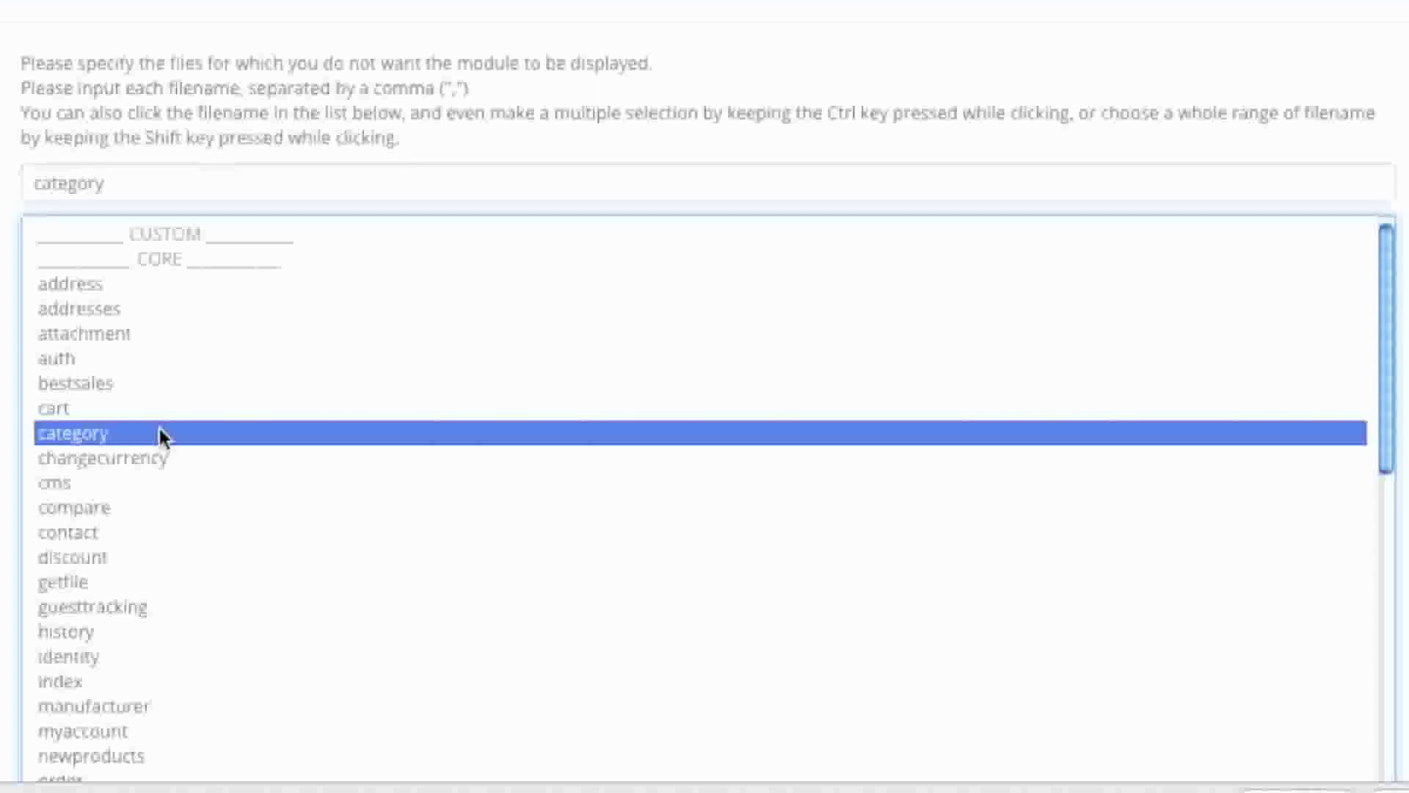
pyautogui.keyDown('ctrl'); pyautogui.click(149, 456); pyautogui.keyUp('ctrl')
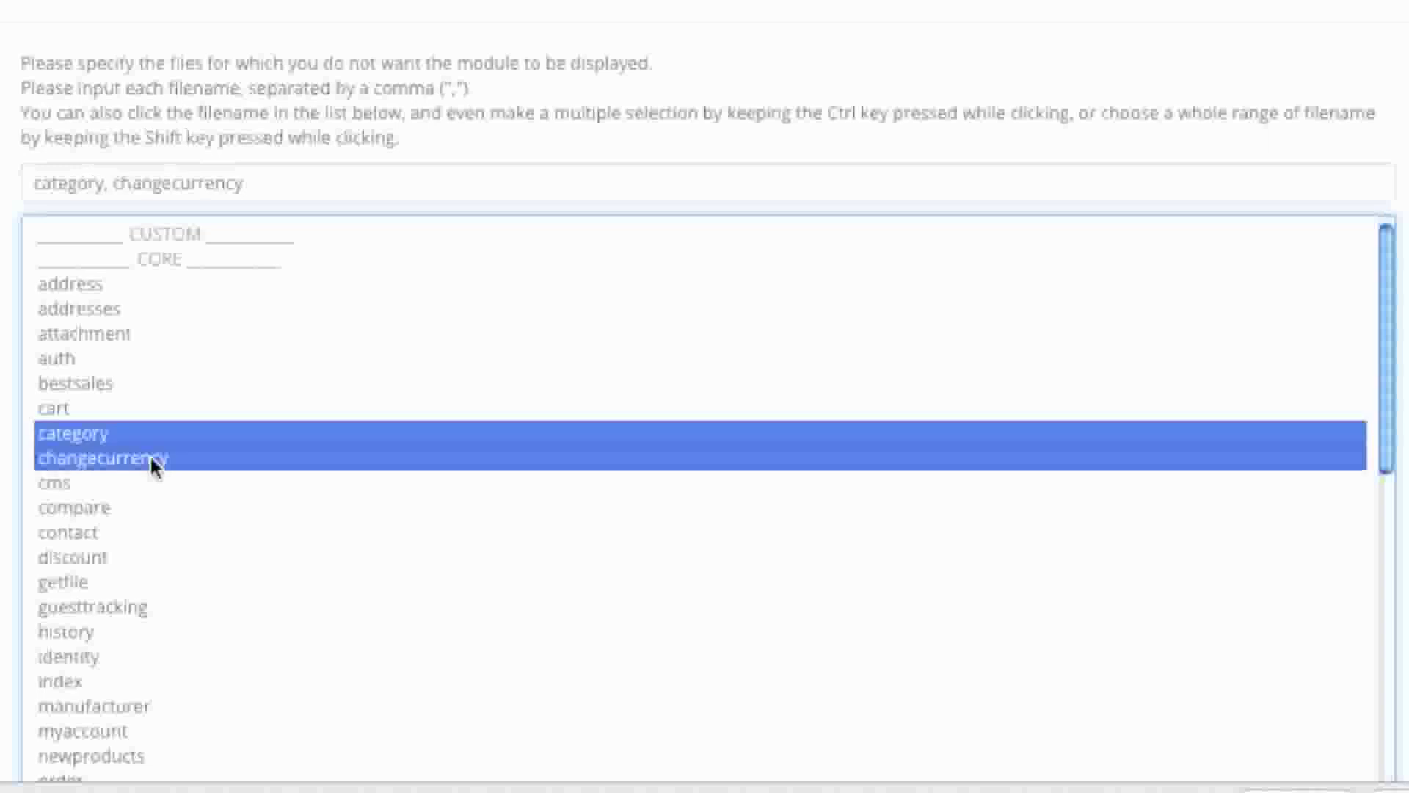
pyautogui.click(150, 439)
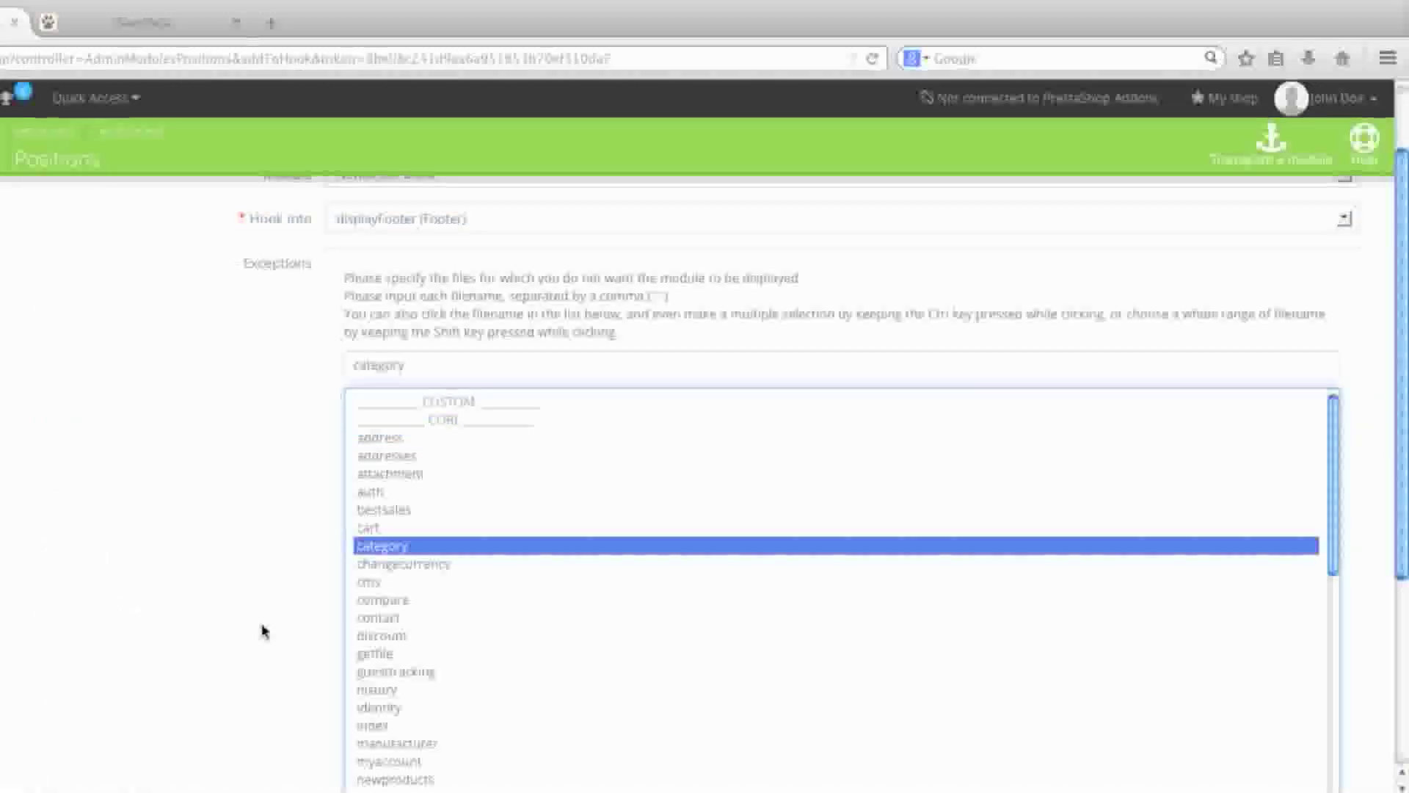
pyautogui.scroll(-3, 263, 629)
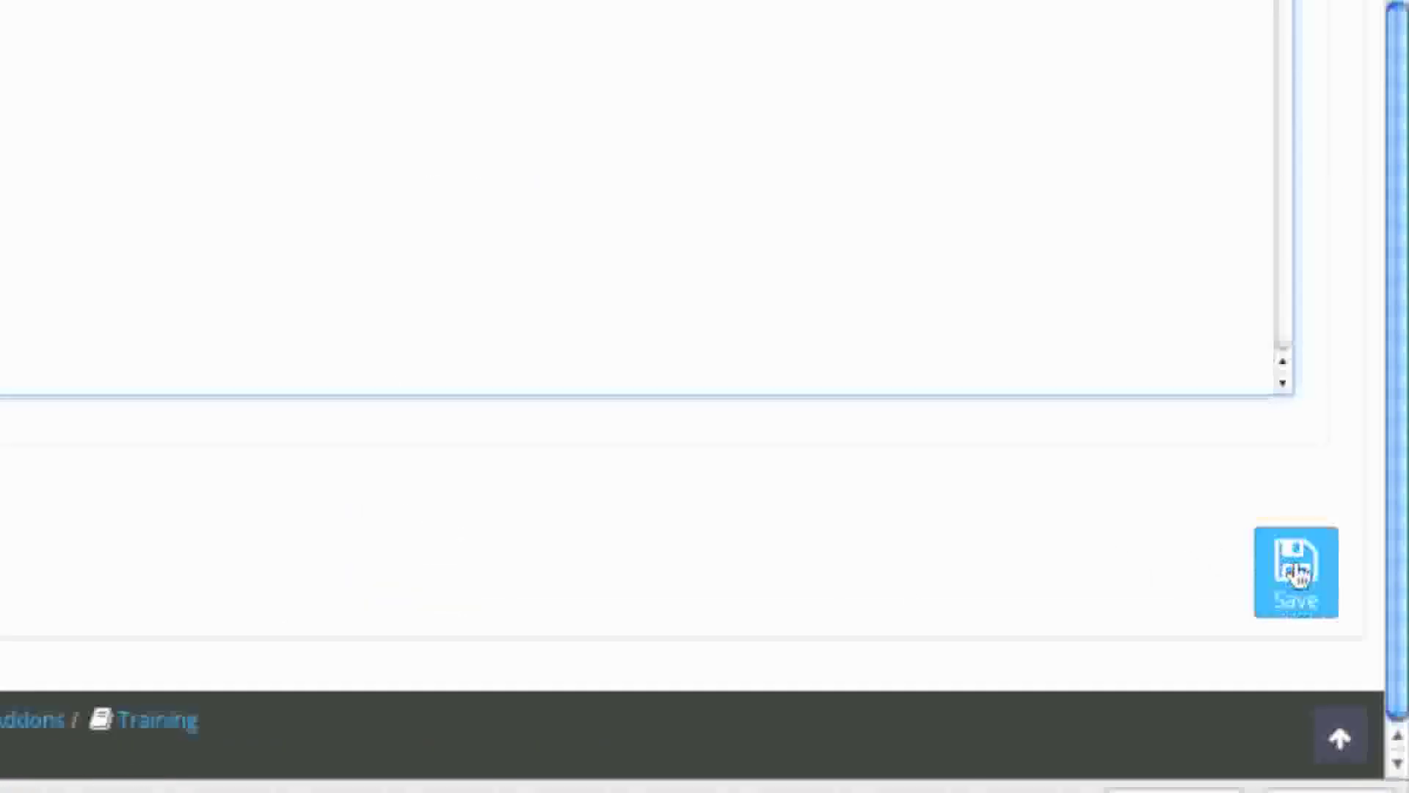
pyautogui.click(1296, 575)
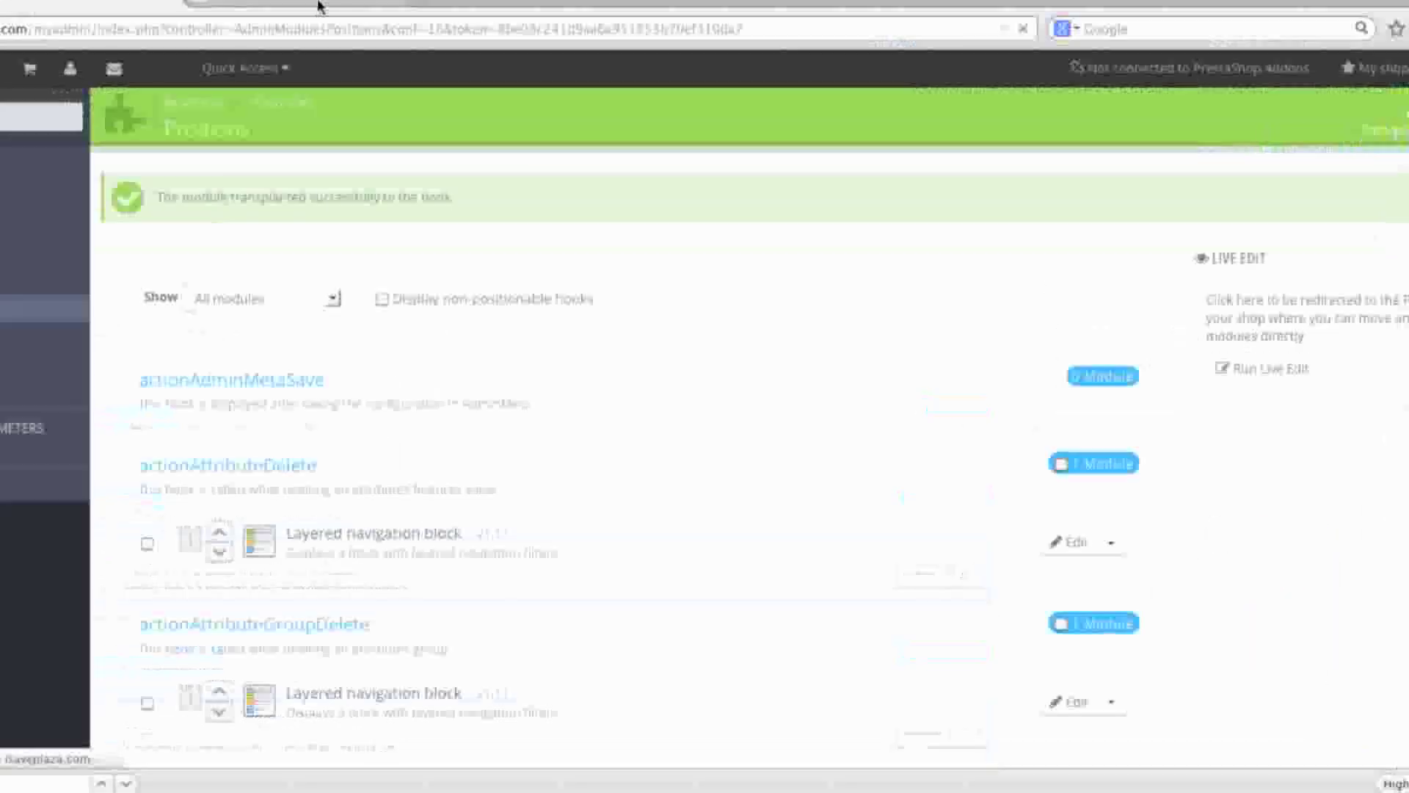
# Reload the storefront home page and check where the Newsletter block sits in the footer.
pyautogui.click(319, 6)
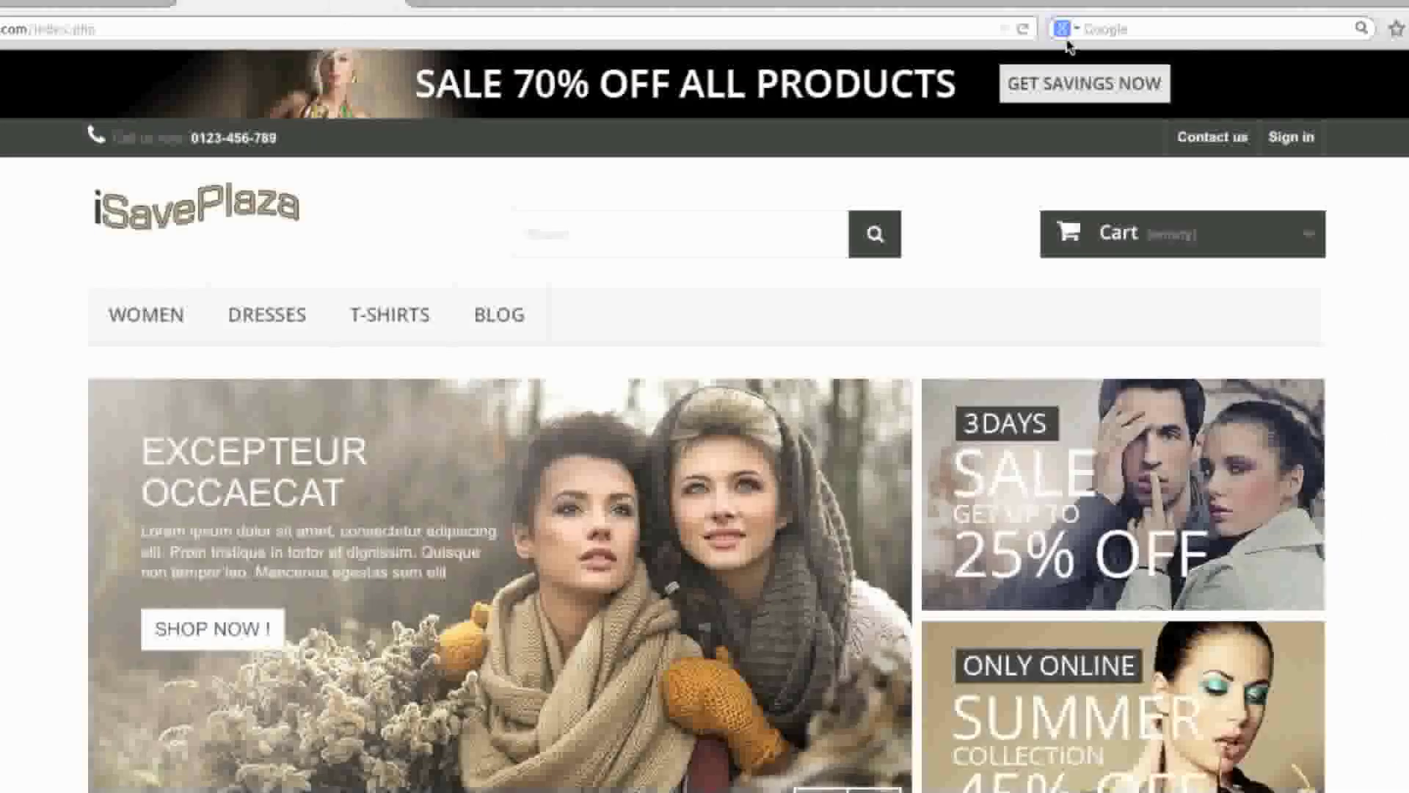
pyautogui.click(1023, 29)
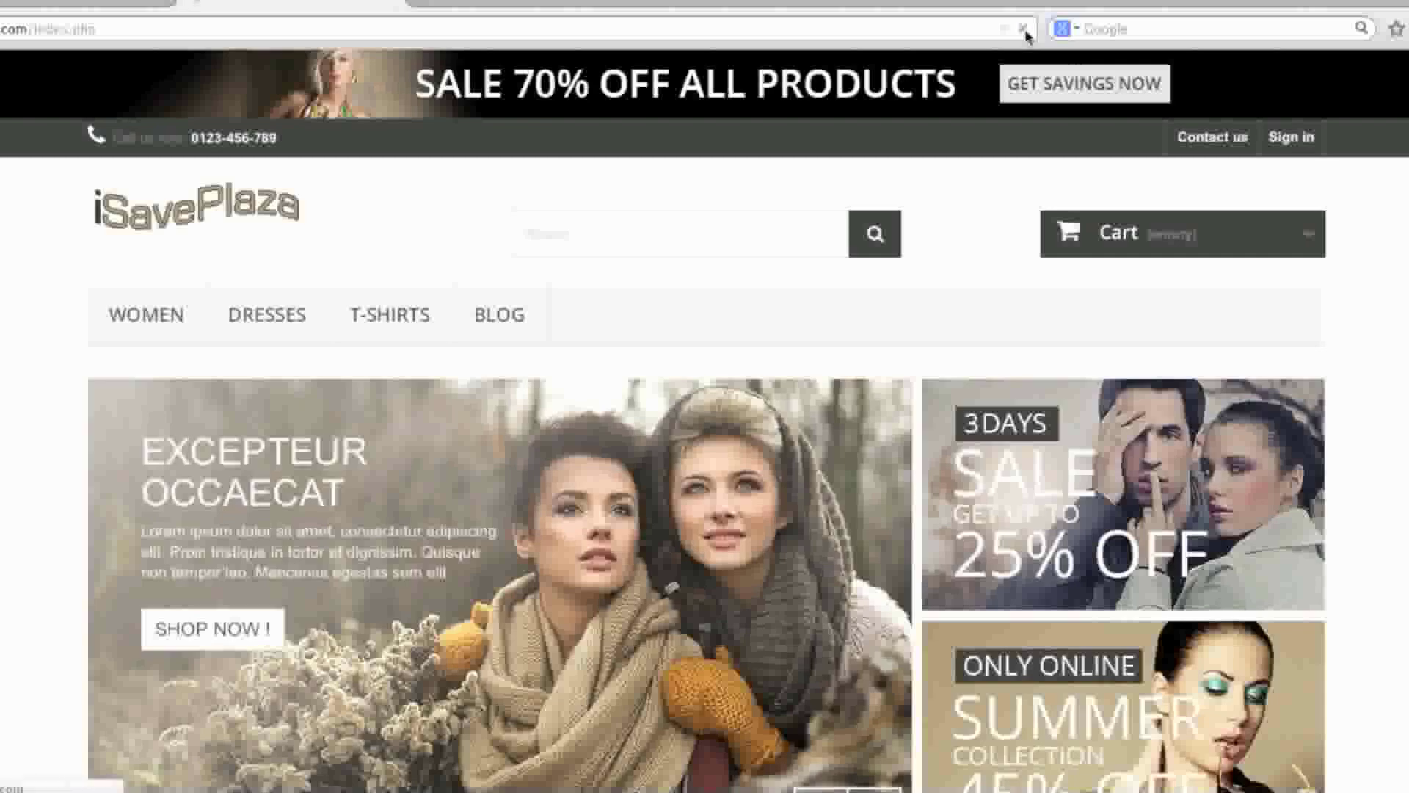
pyautogui.scroll(-7, 1398, 286)
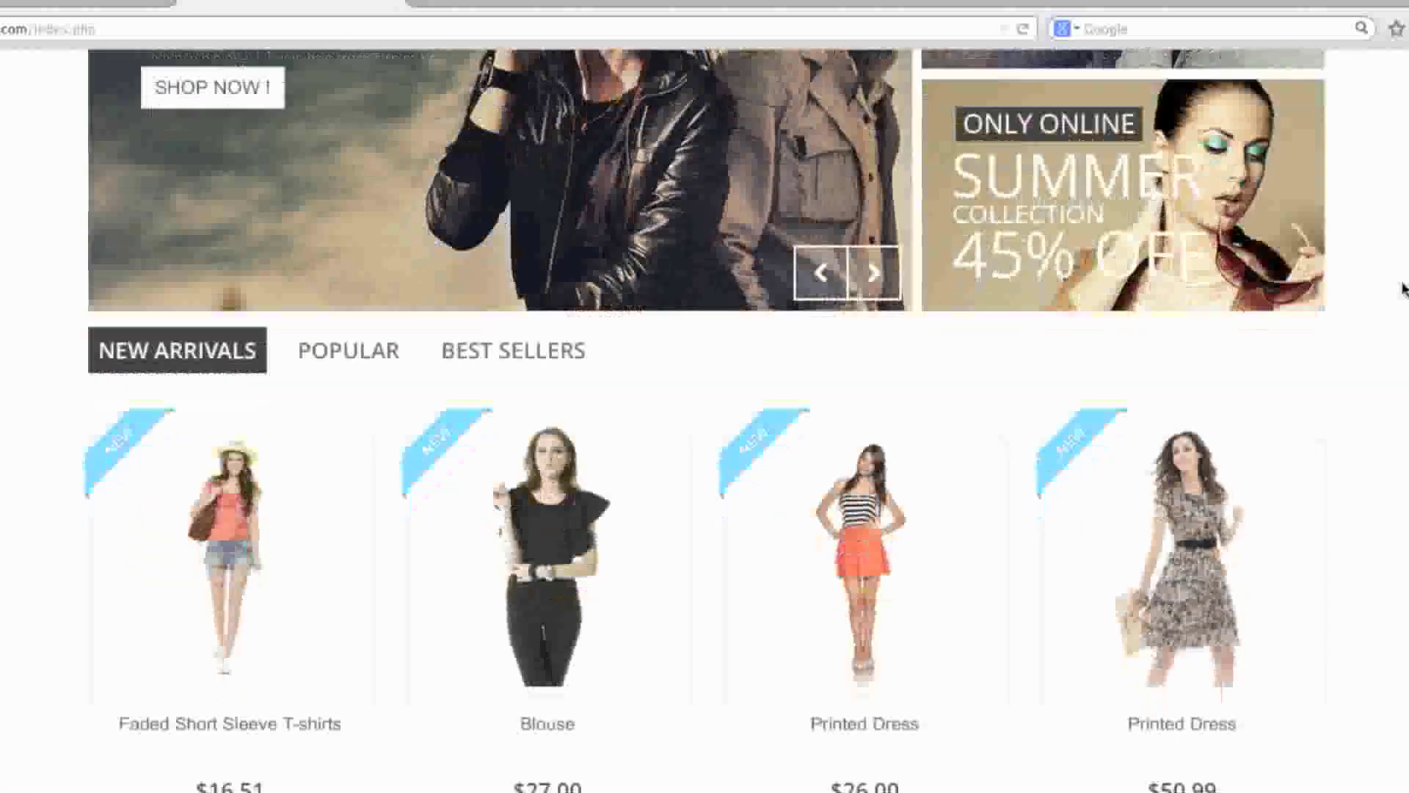
pyautogui.scroll(-20, 1402, 288)
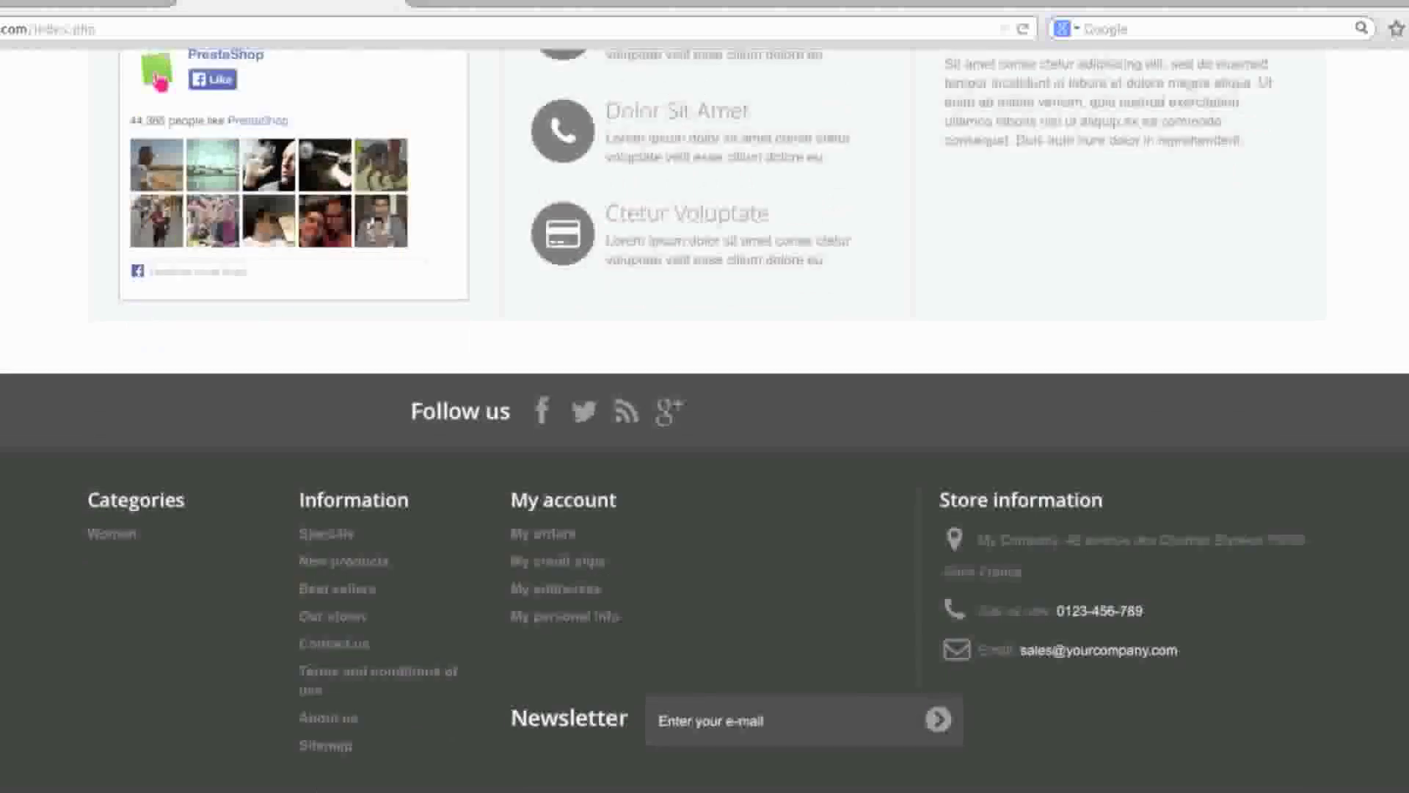
# Return to the back office and move the Newsletter block to the first position in the displayFooter hook.
pyautogui.click(117, 3)
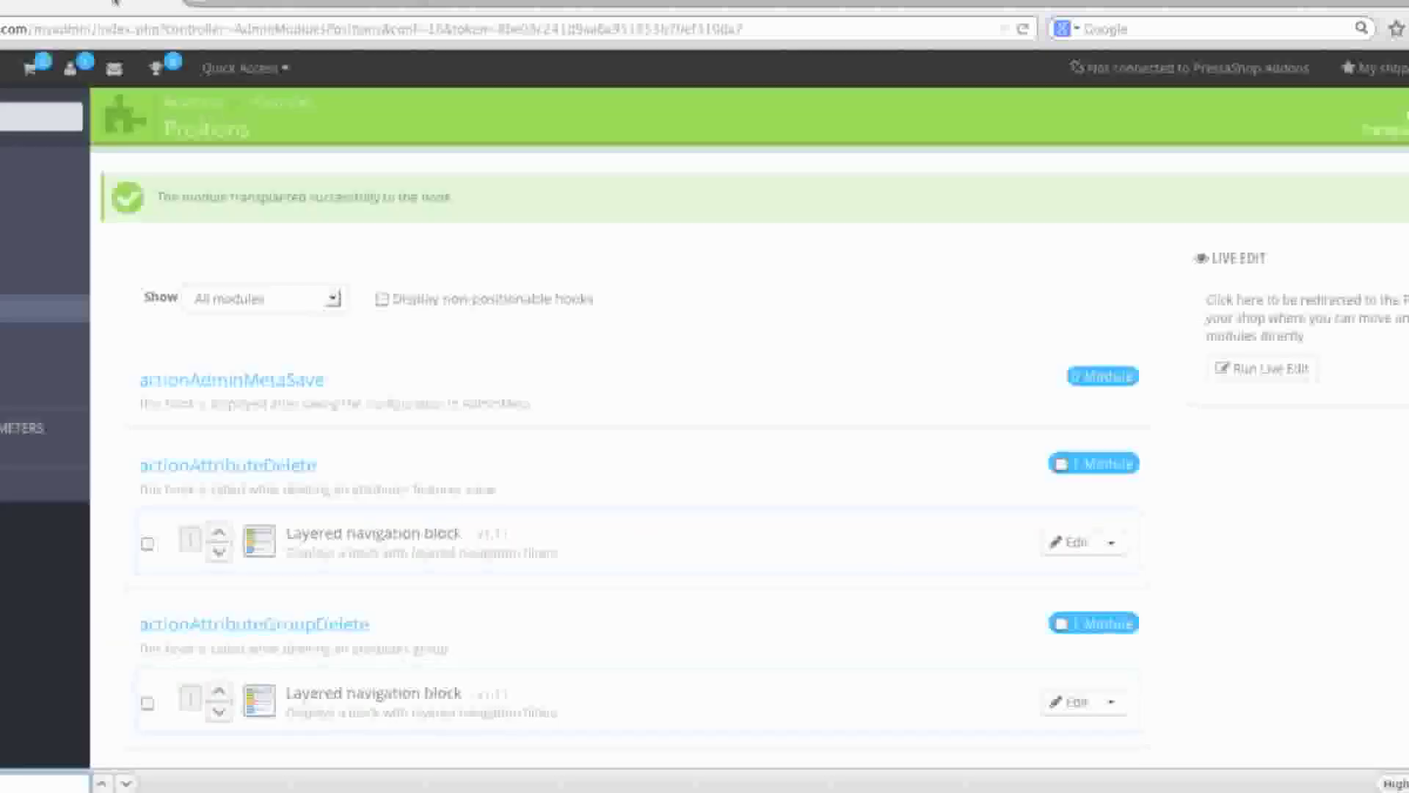
pyautogui.scroll(-15, 631, 455)
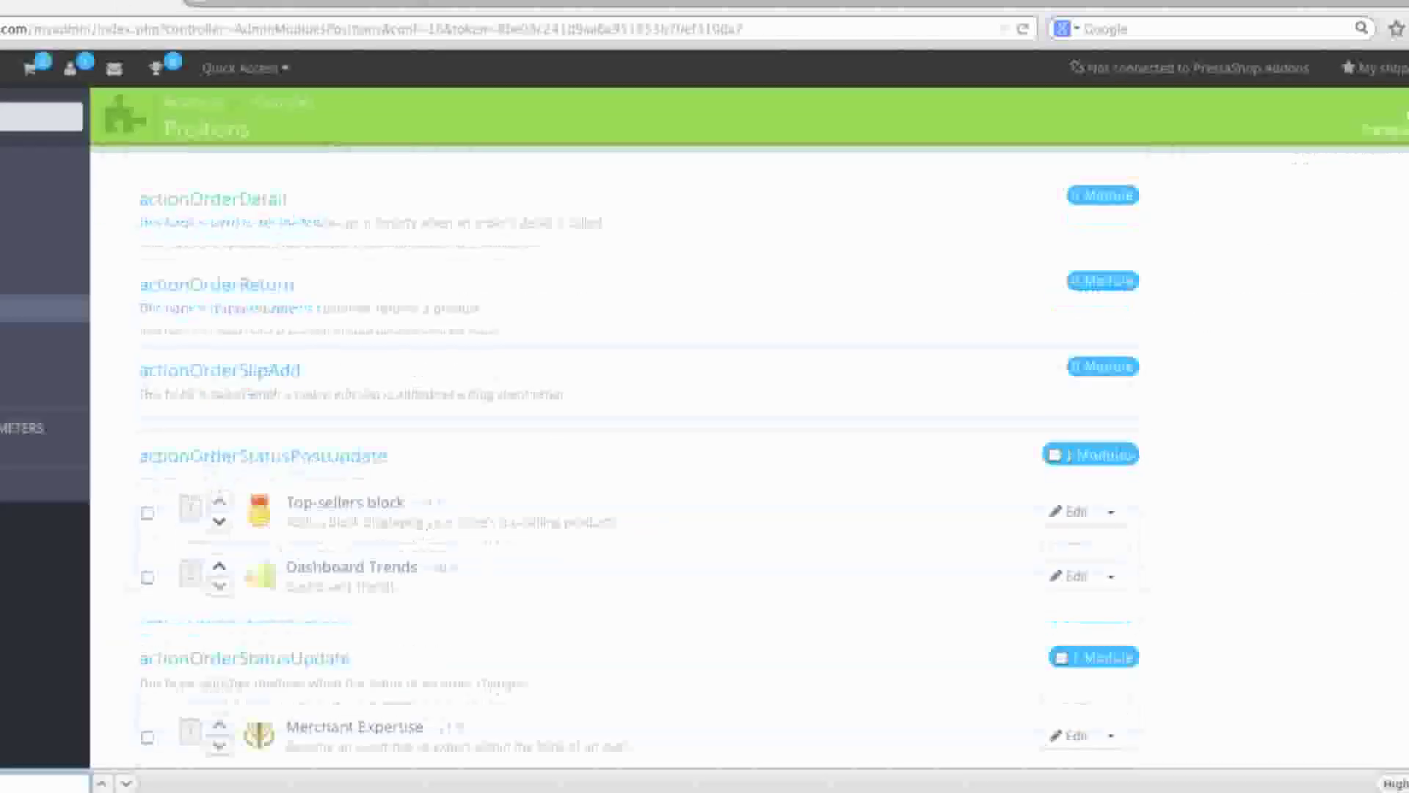
pyautogui.scroll(-10, 1252, 455)
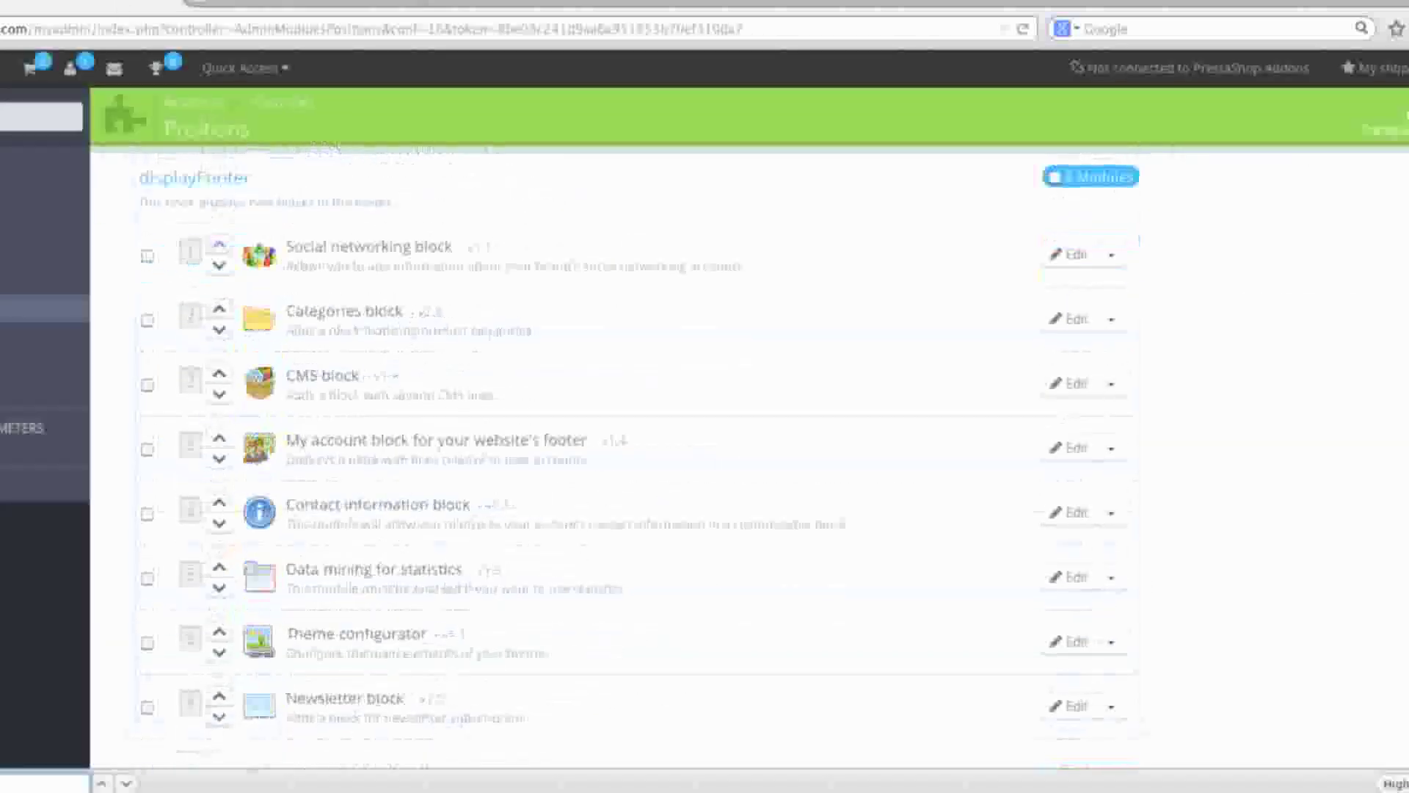
pyautogui.scroll(2, 1252, 456)
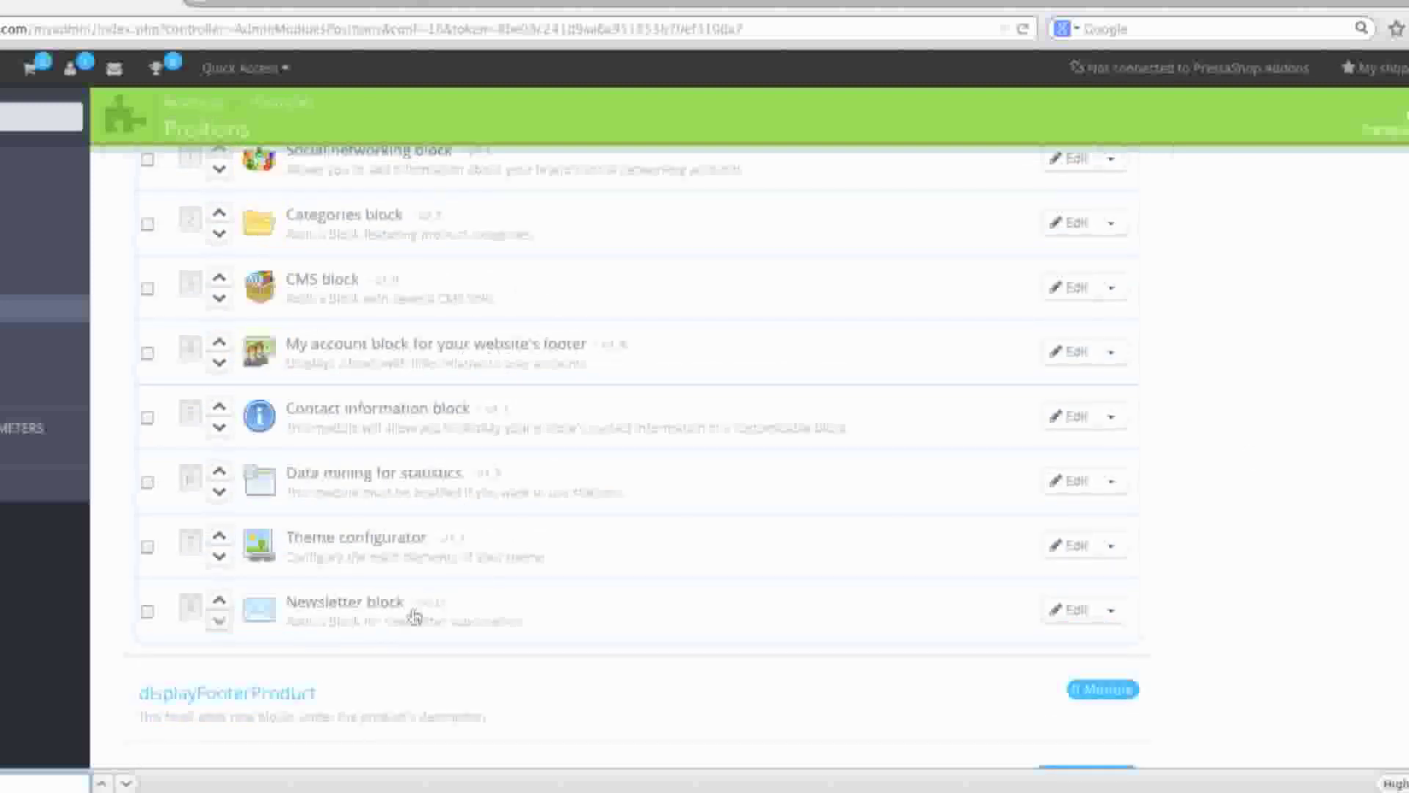
pyautogui.moveTo(415, 616); pyautogui.dragTo(396, 188)
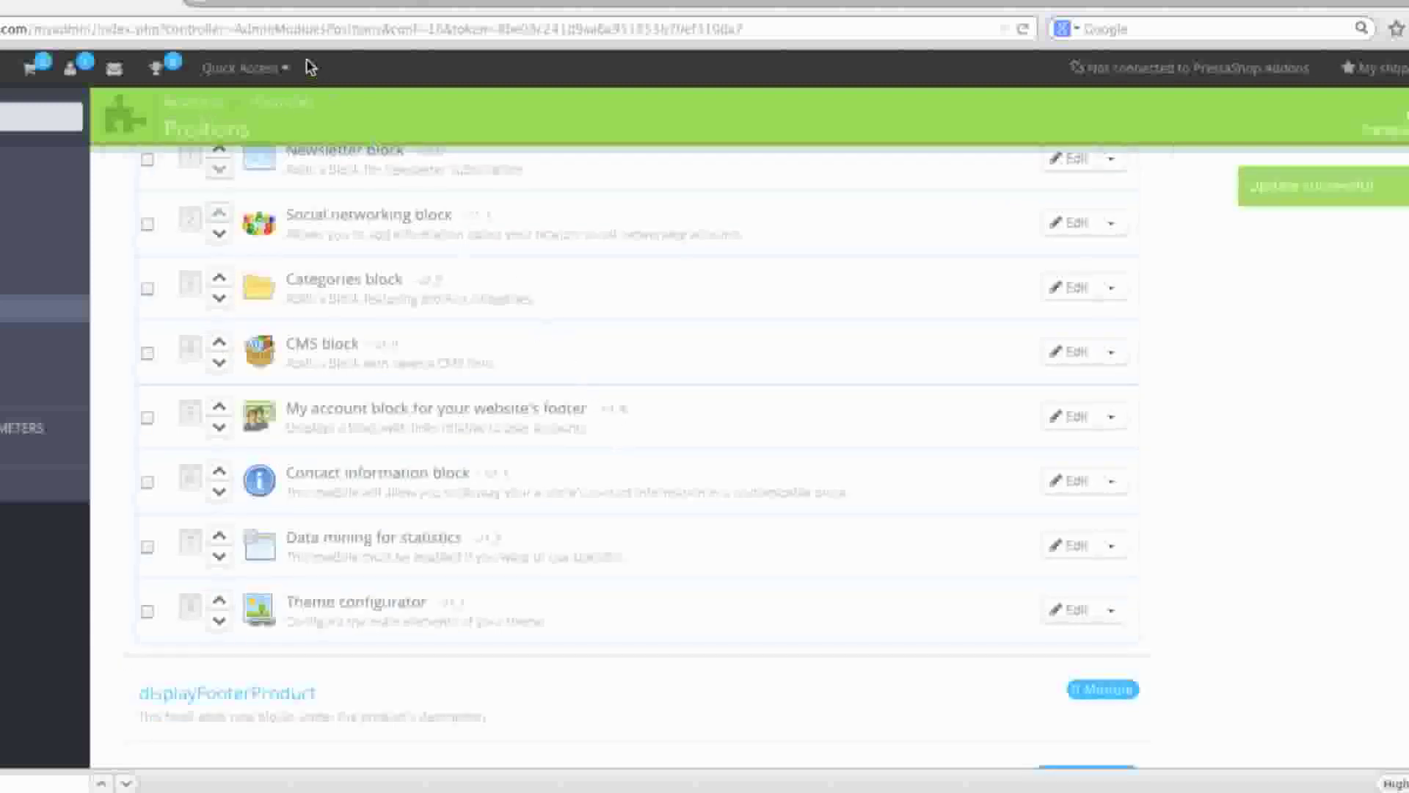
# Reload the storefront home page, then open the Women category and compare where the Newsletter block appears in each footer.
pyautogui.click(302, 11)
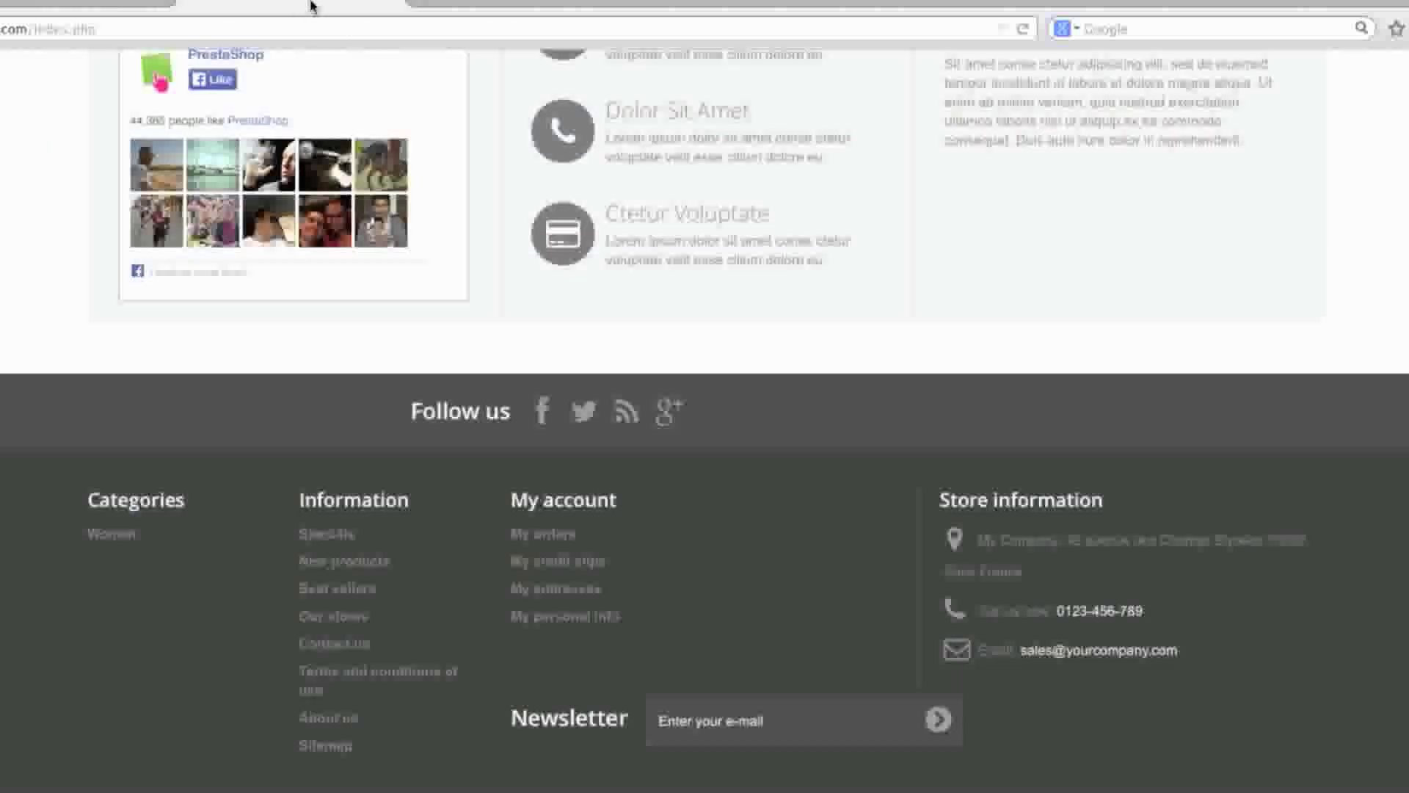
pyautogui.click(1024, 33)
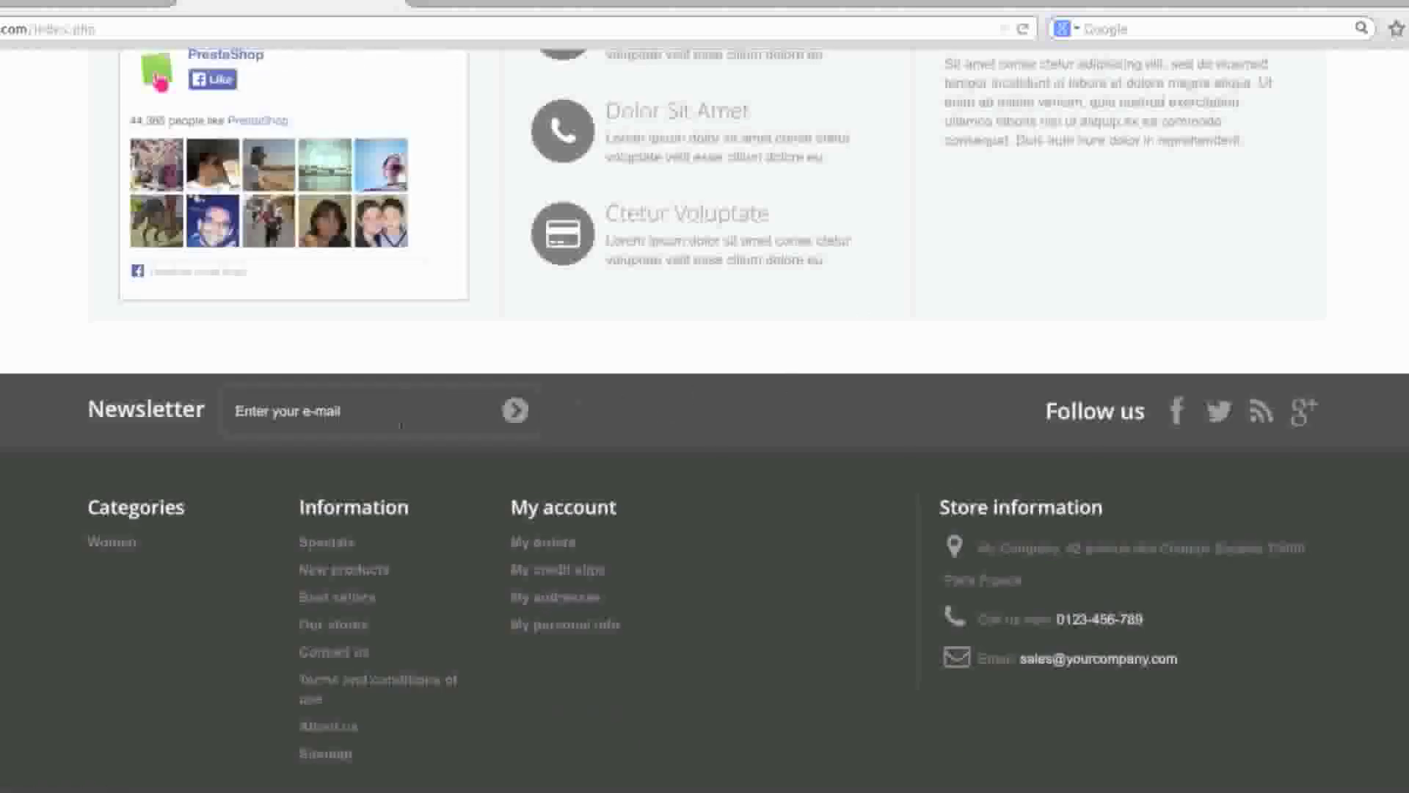
pyautogui.click(112, 542)
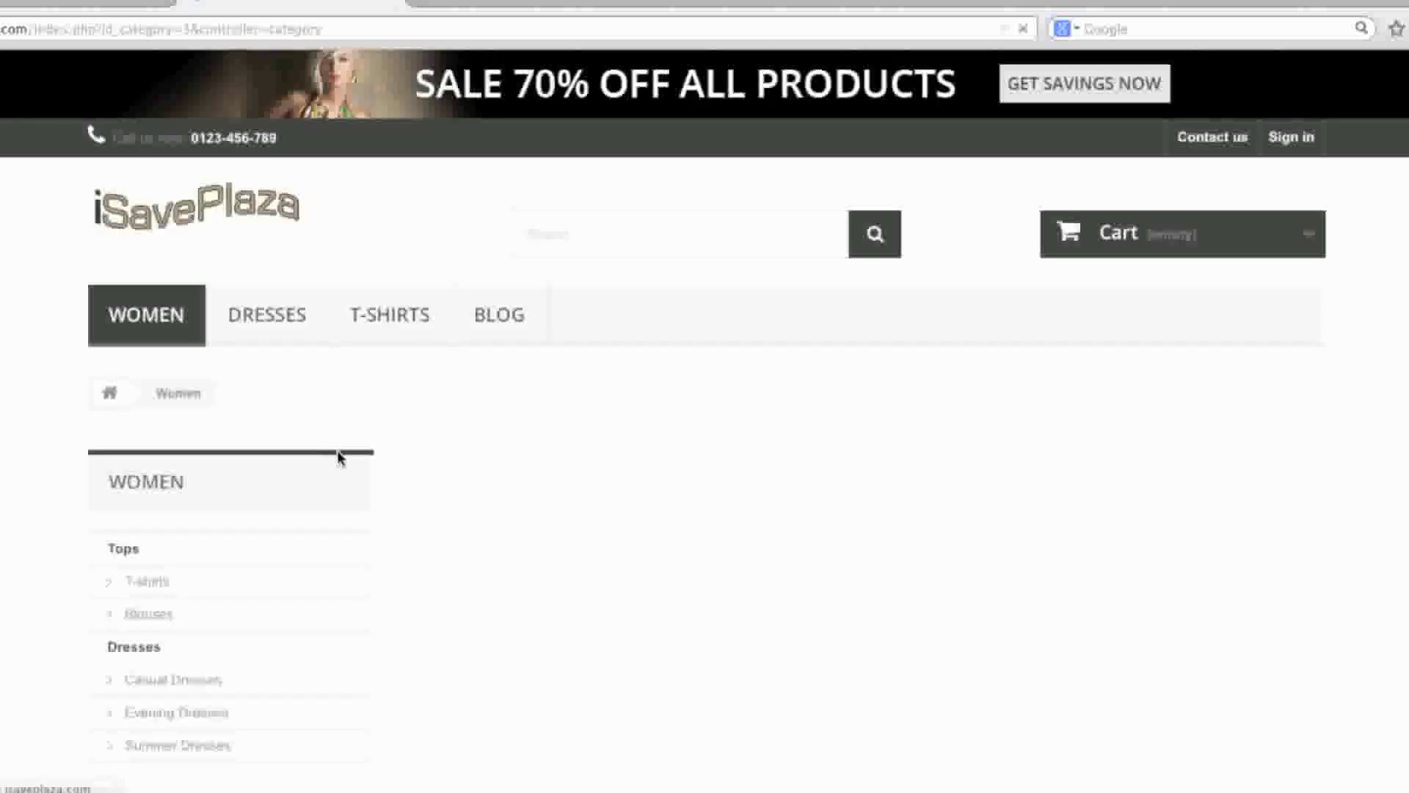
pyautogui.scroll(-20, 338, 456)
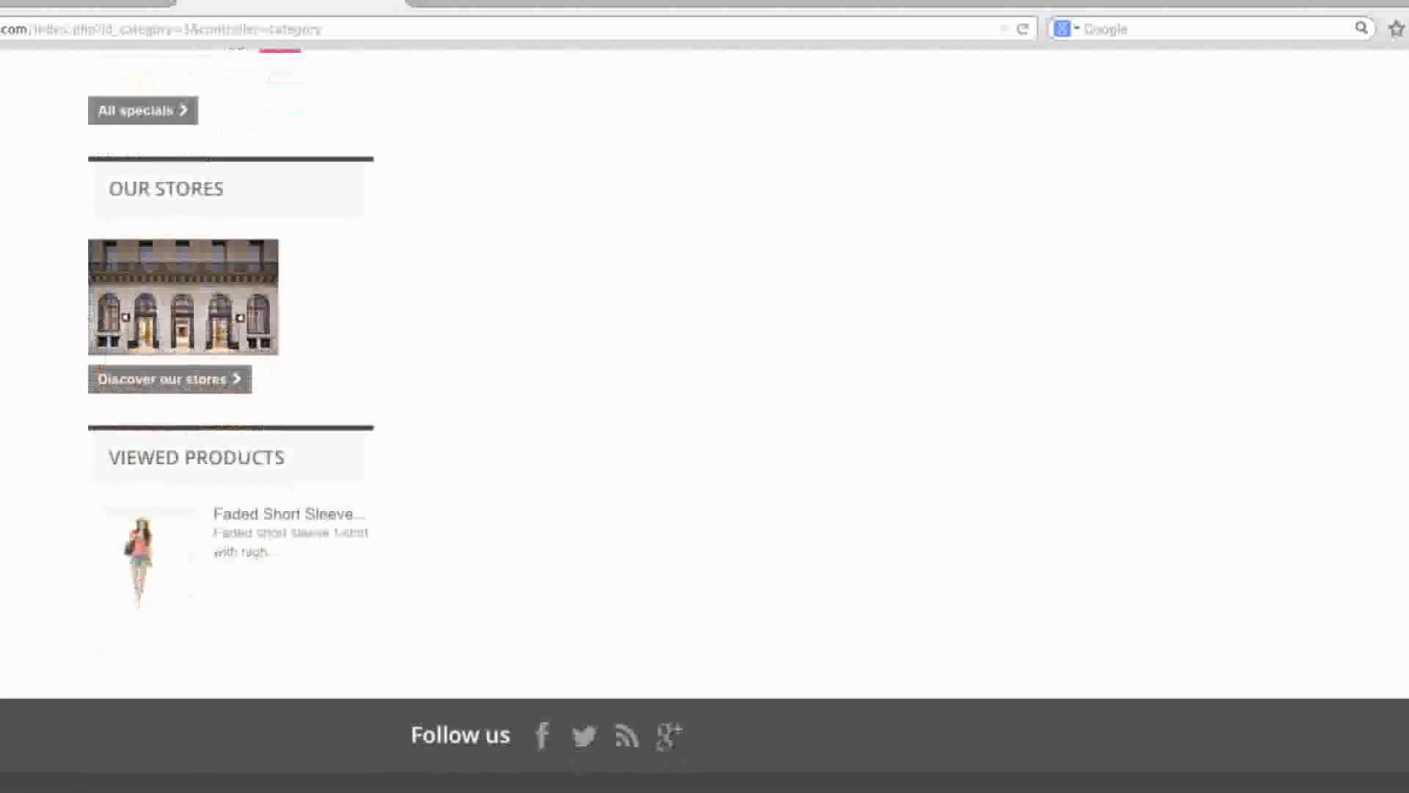
pyautogui.scroll(-3, 458, 477)
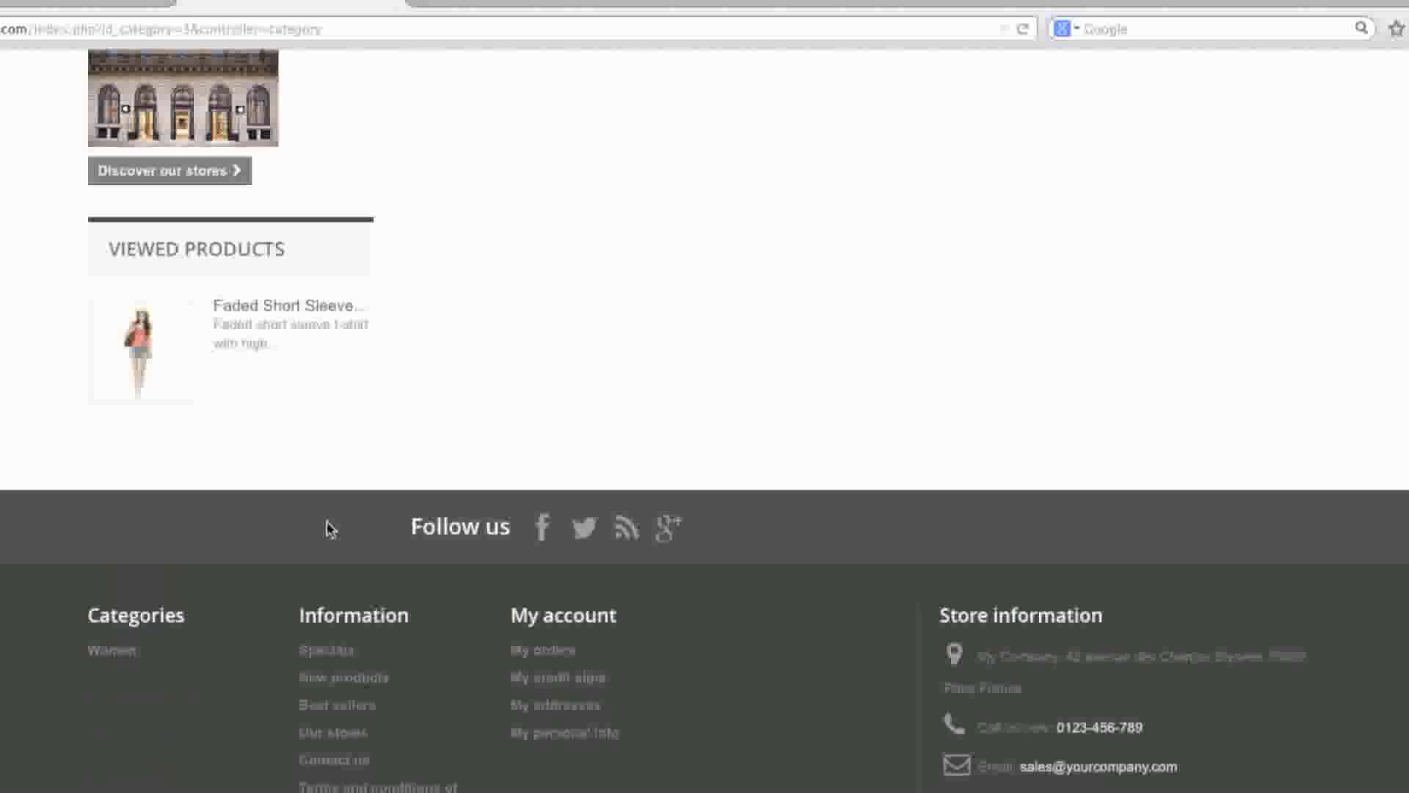
# Edit the Newsletter block in displayFooter to clear its category exception, save, and reload the storefront's Women category page.
pyautogui.click(61, 4)
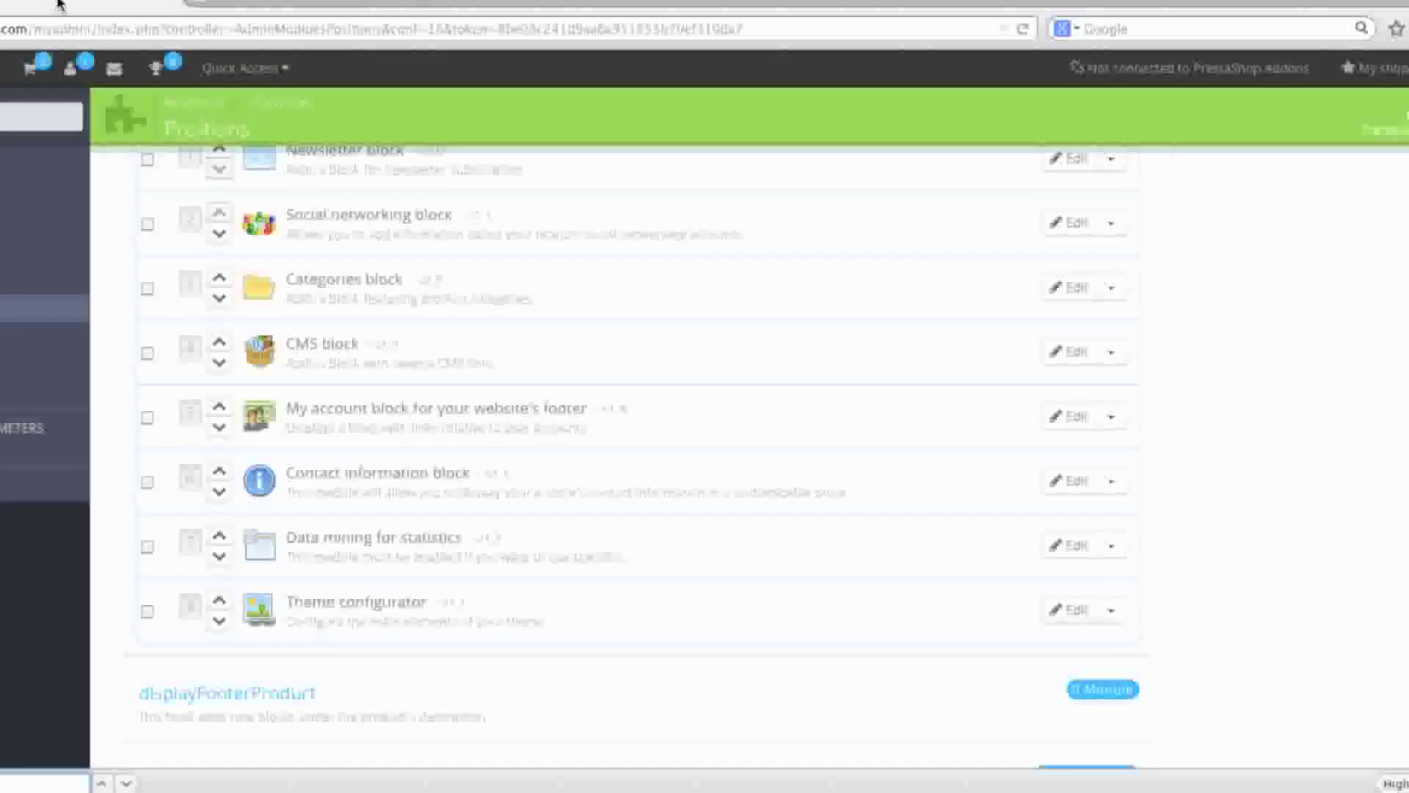
pyautogui.scroll(1, 463, 378)
pyautogui.scroll(1, 462, 378)
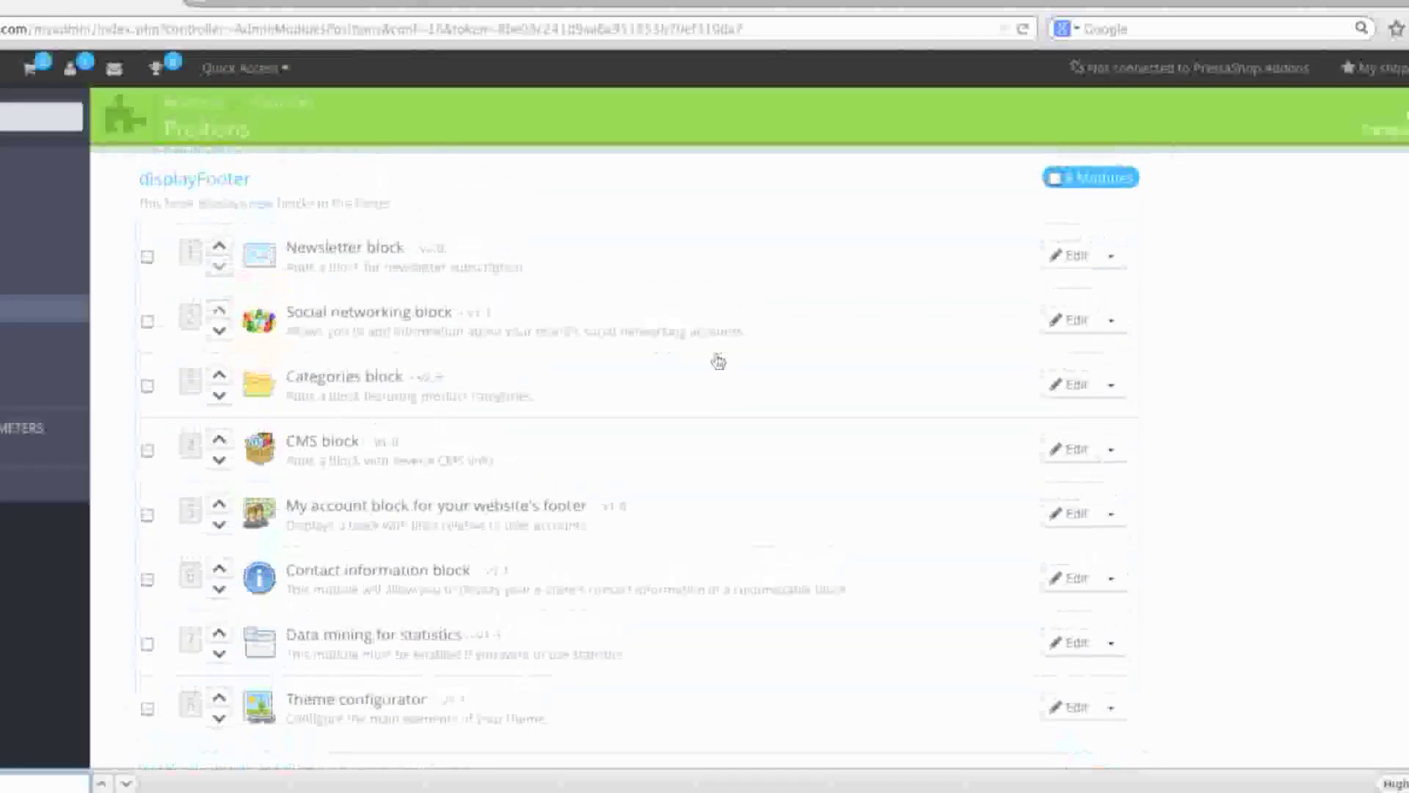
pyautogui.click(1072, 258)
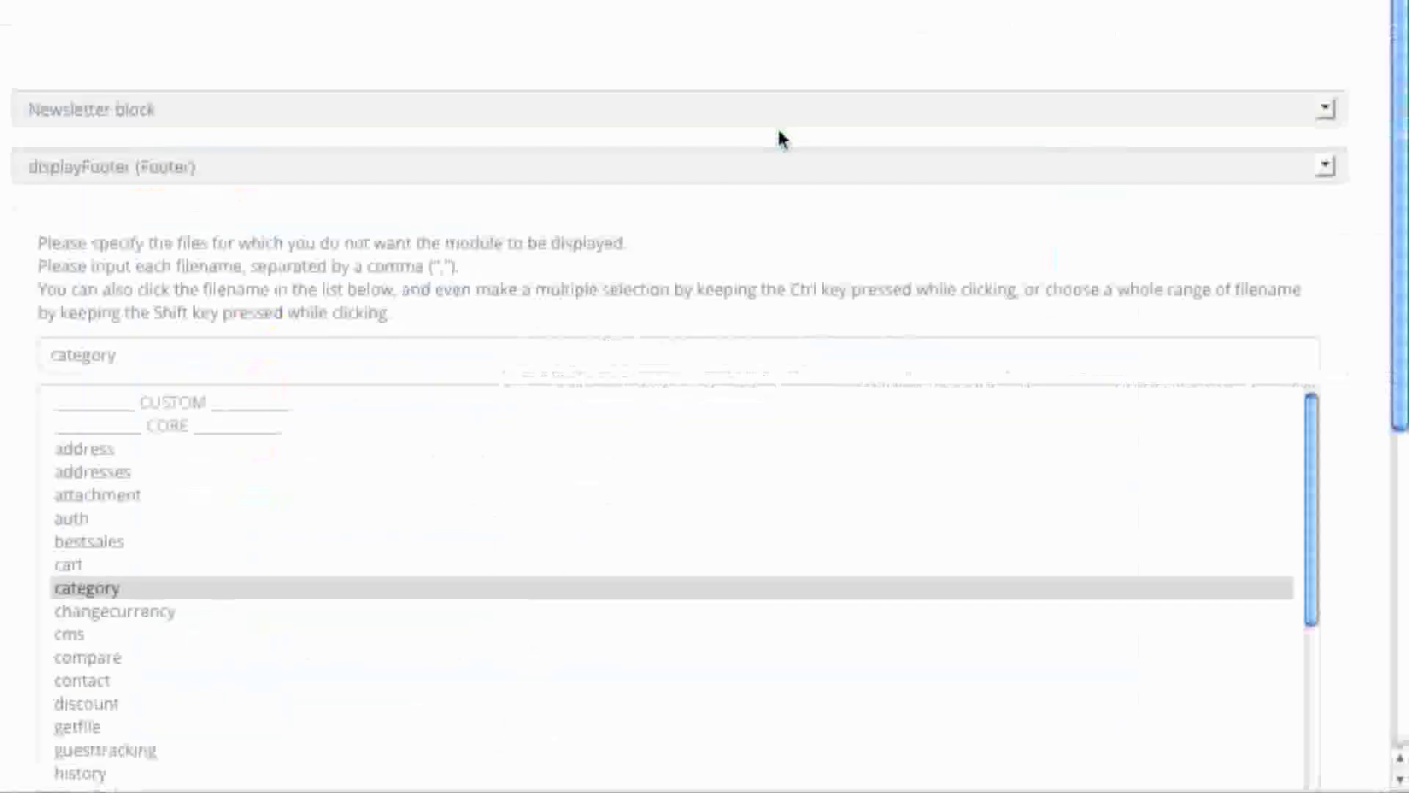
pyautogui.scroll(-2, 76, 444)
pyautogui.click(140, 363)
pyautogui.hotkey('ctrl', 'a')
pyautogui.press('BackSpace')
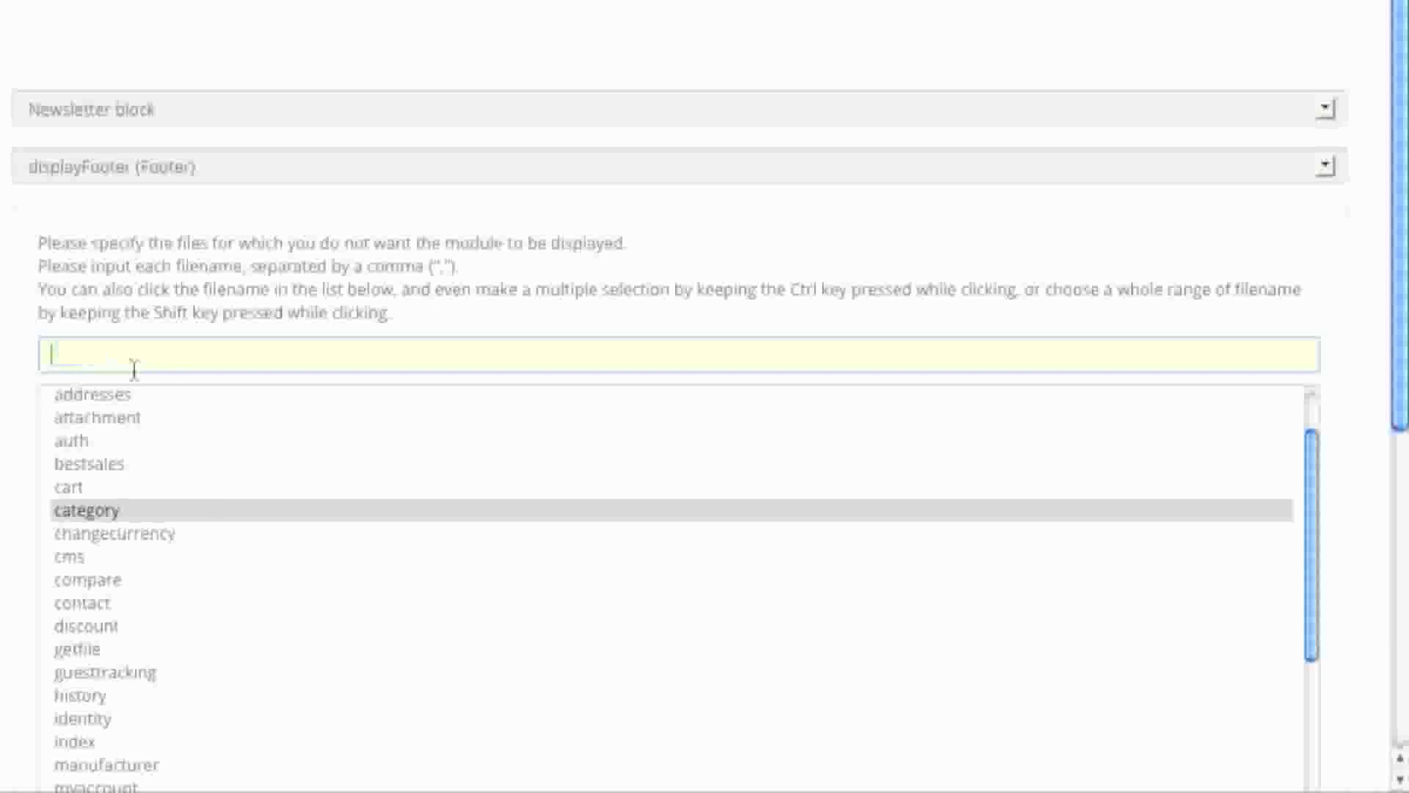
pyautogui.scroll(-6, 1133, 497)
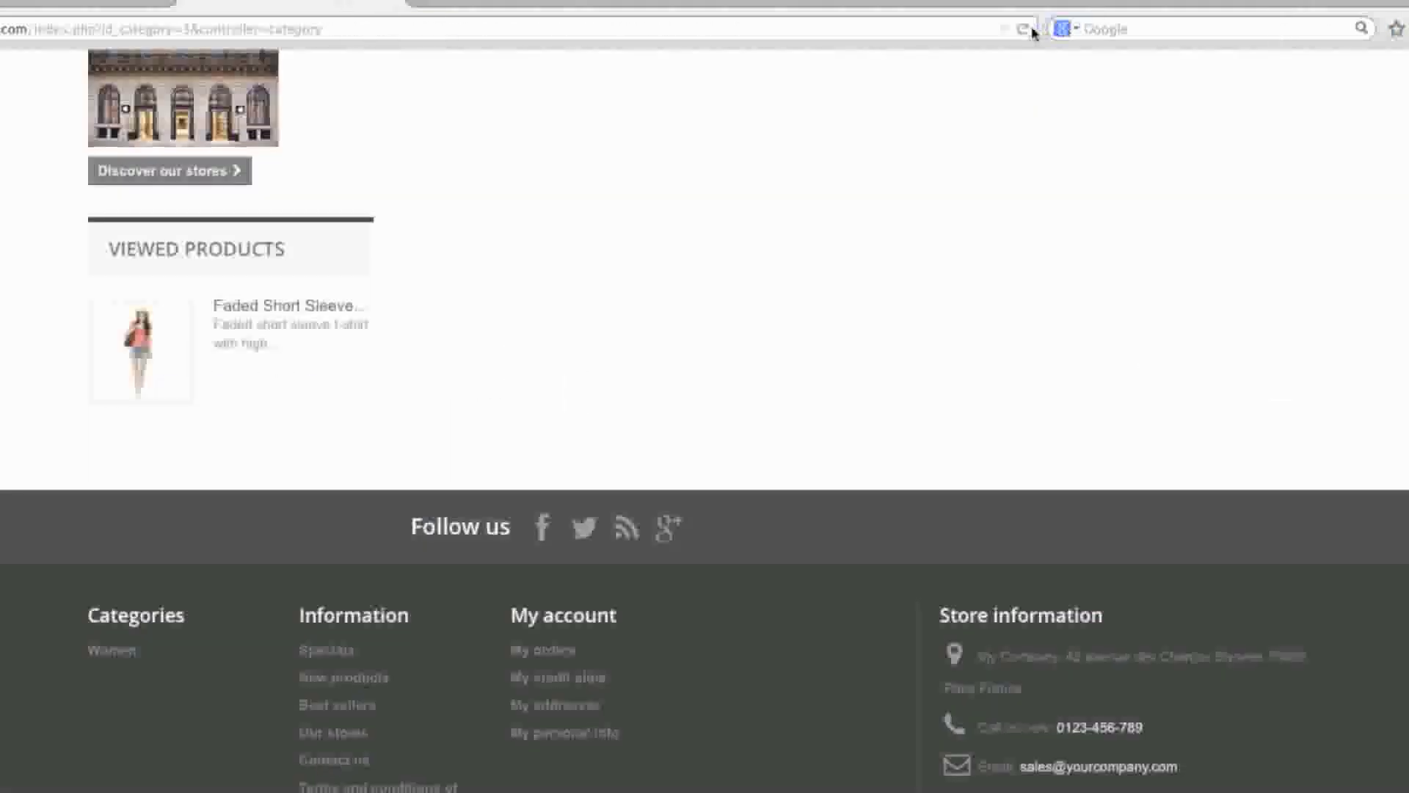
pyautogui.click(1025, 30)
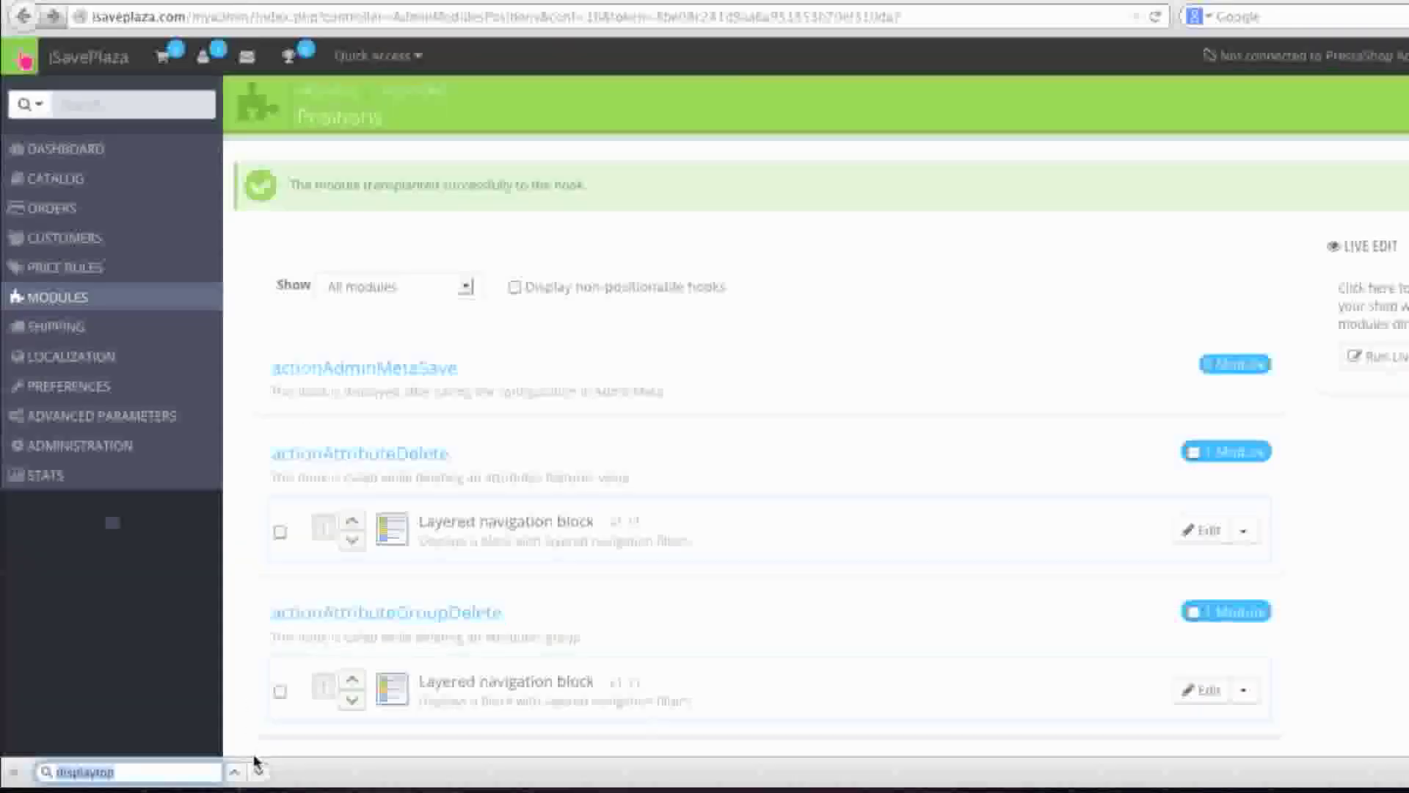
# Find the displayTop hook on the back office Positions page and compare its modules with the storefront header.
pyautogui.click(261, 774)
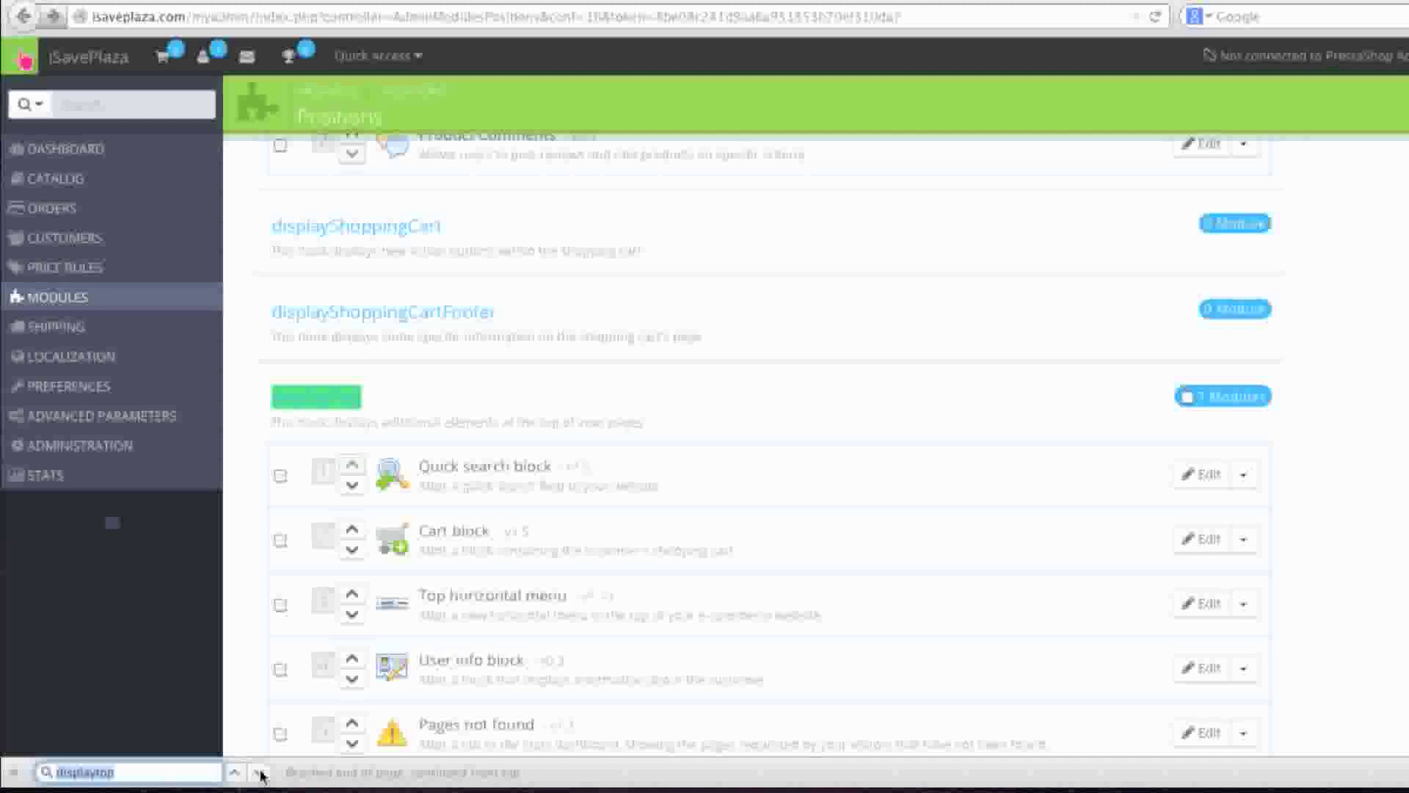
pyautogui.scroll(-1, 498, 593)
pyautogui.scroll(-1, 497, 593)
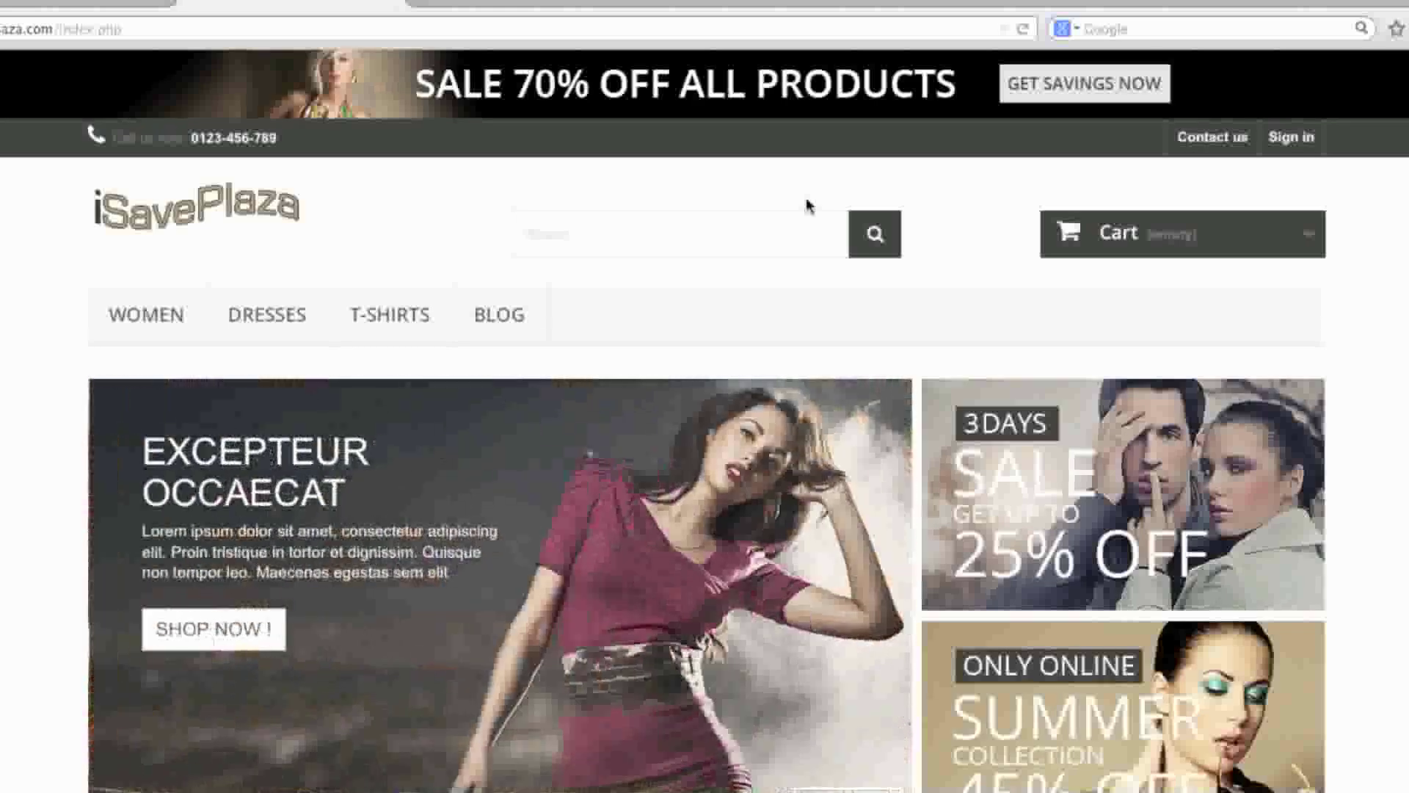
pyautogui.click(66, 8)
pyautogui.scroll(-1, 613, 441)
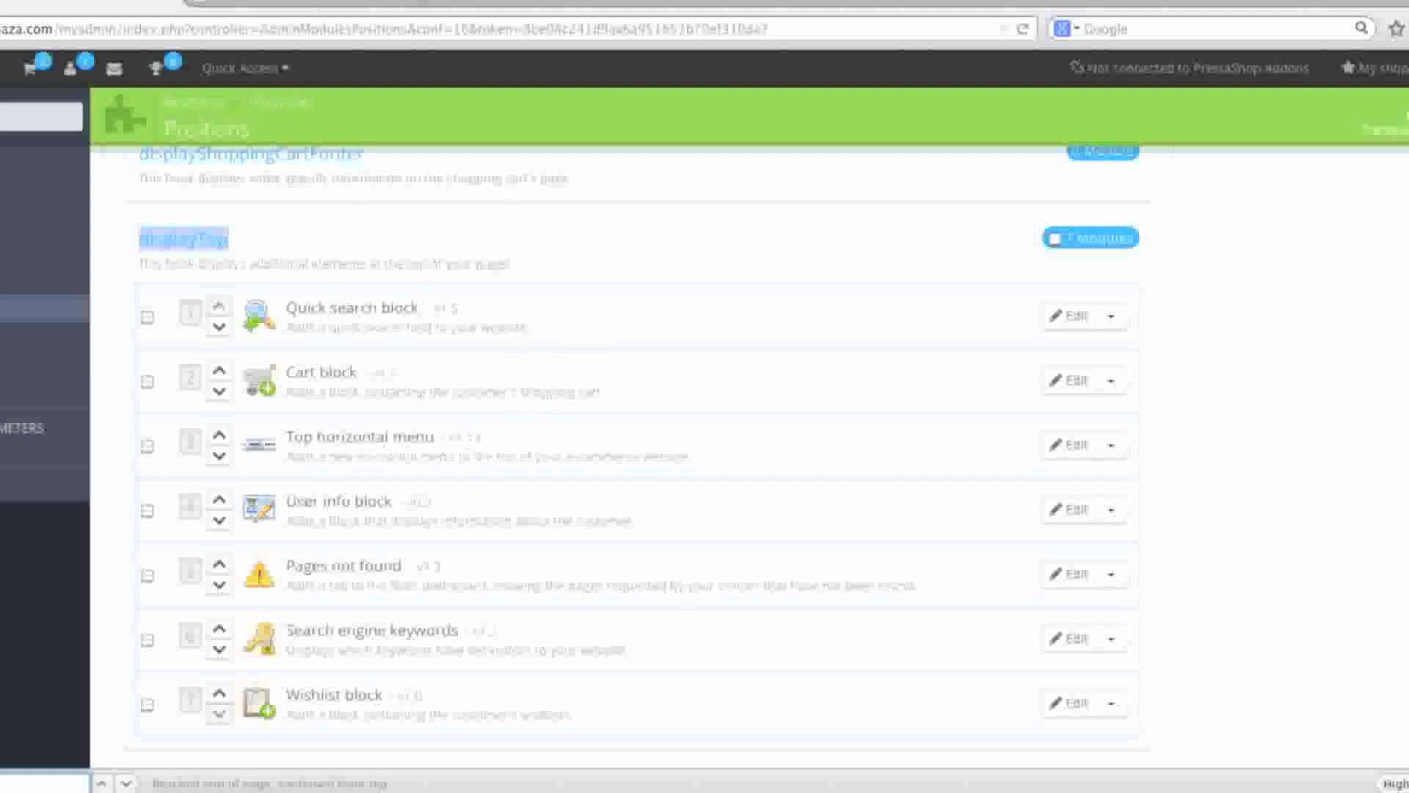
pyautogui.click(294, 8)
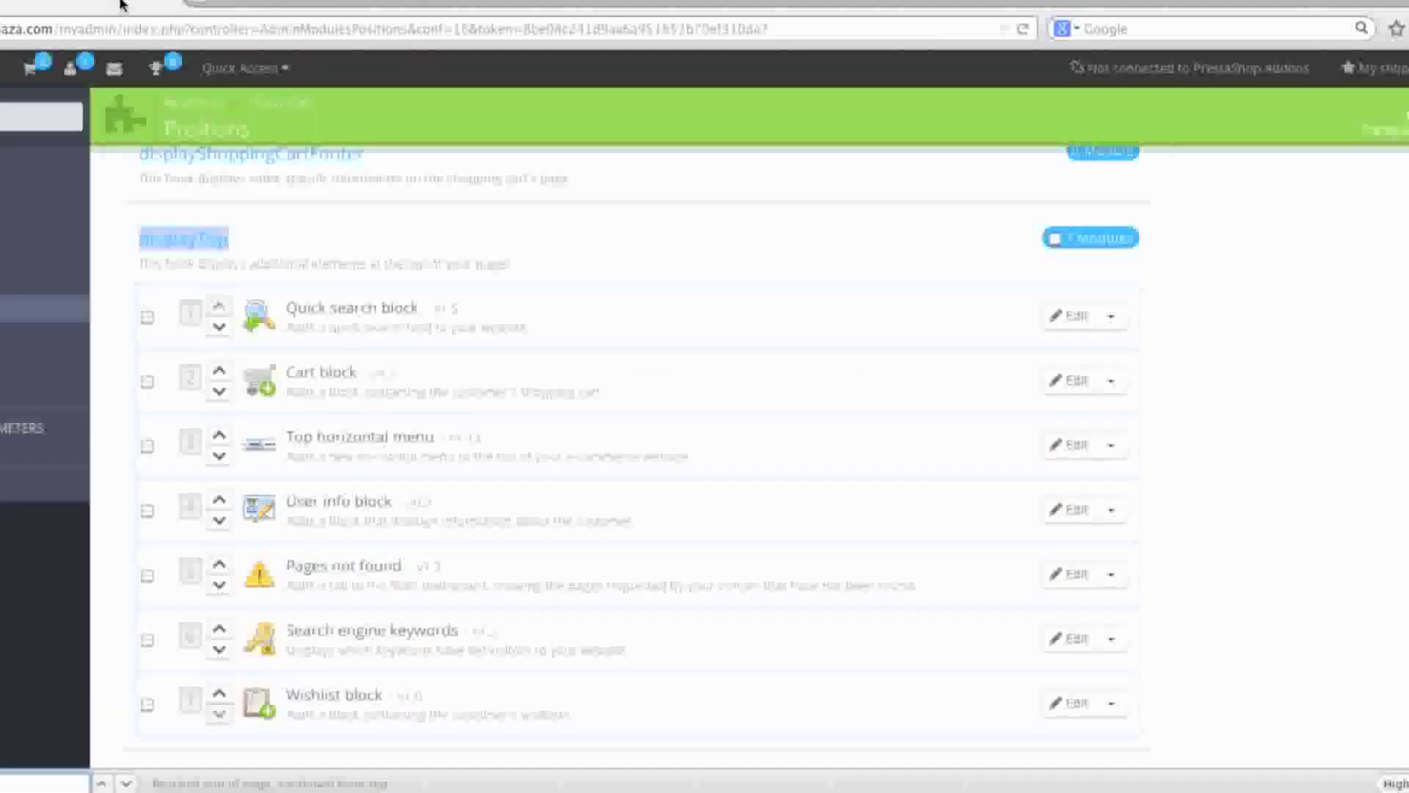
# Open the Modules list in the back office and filter it by Installed Modules and Enabled Modules.
pyautogui.click(126, 9)
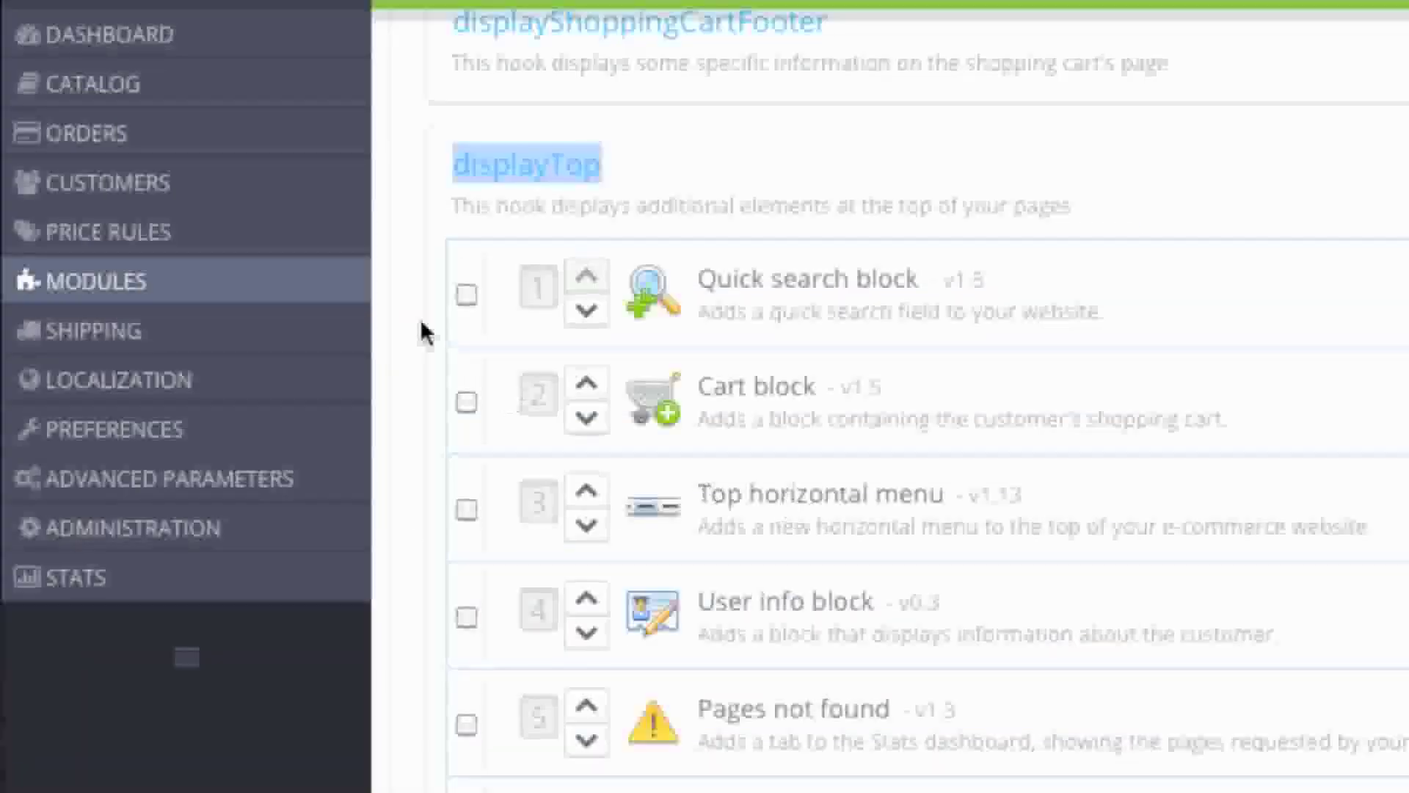
pyautogui.moveTo(44, 312)
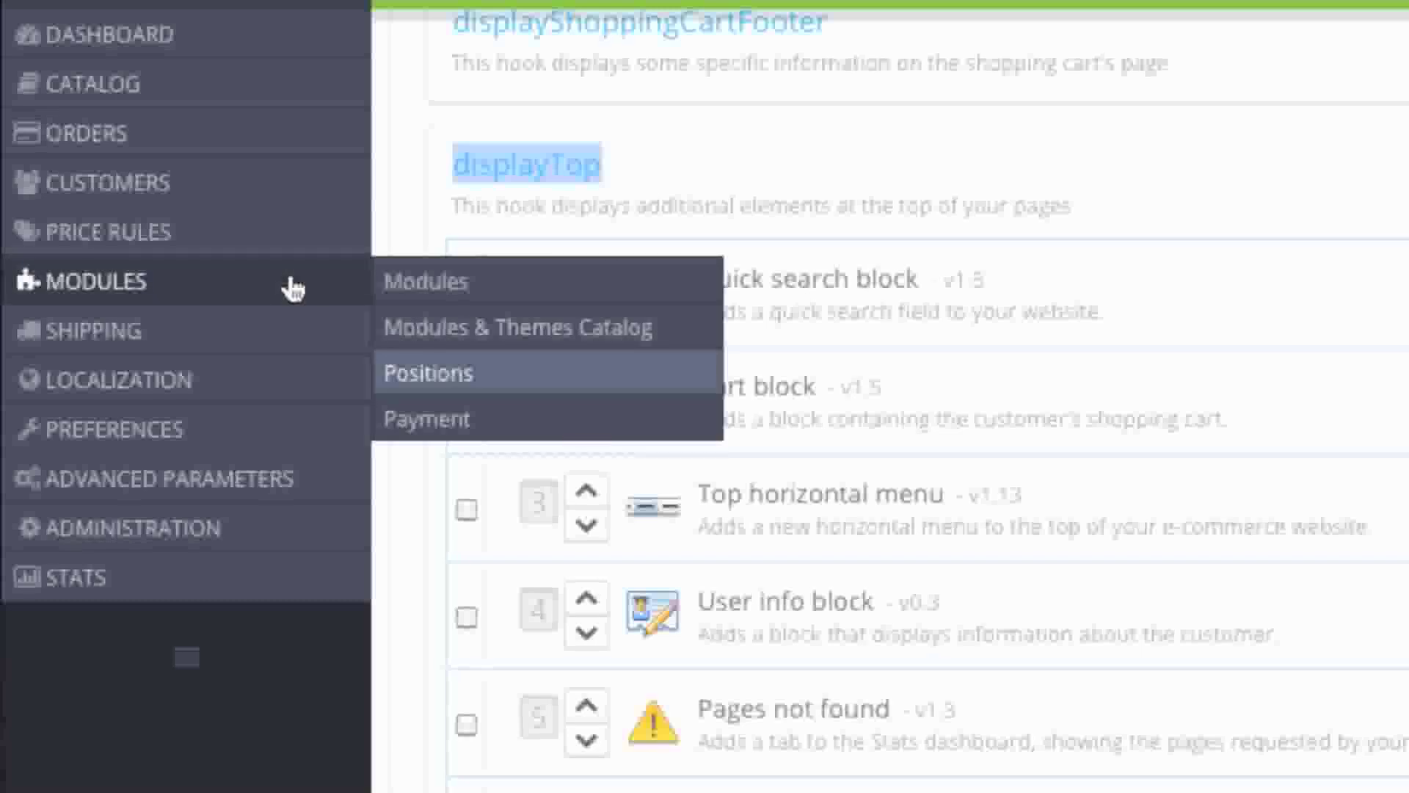
pyautogui.click(411, 288)
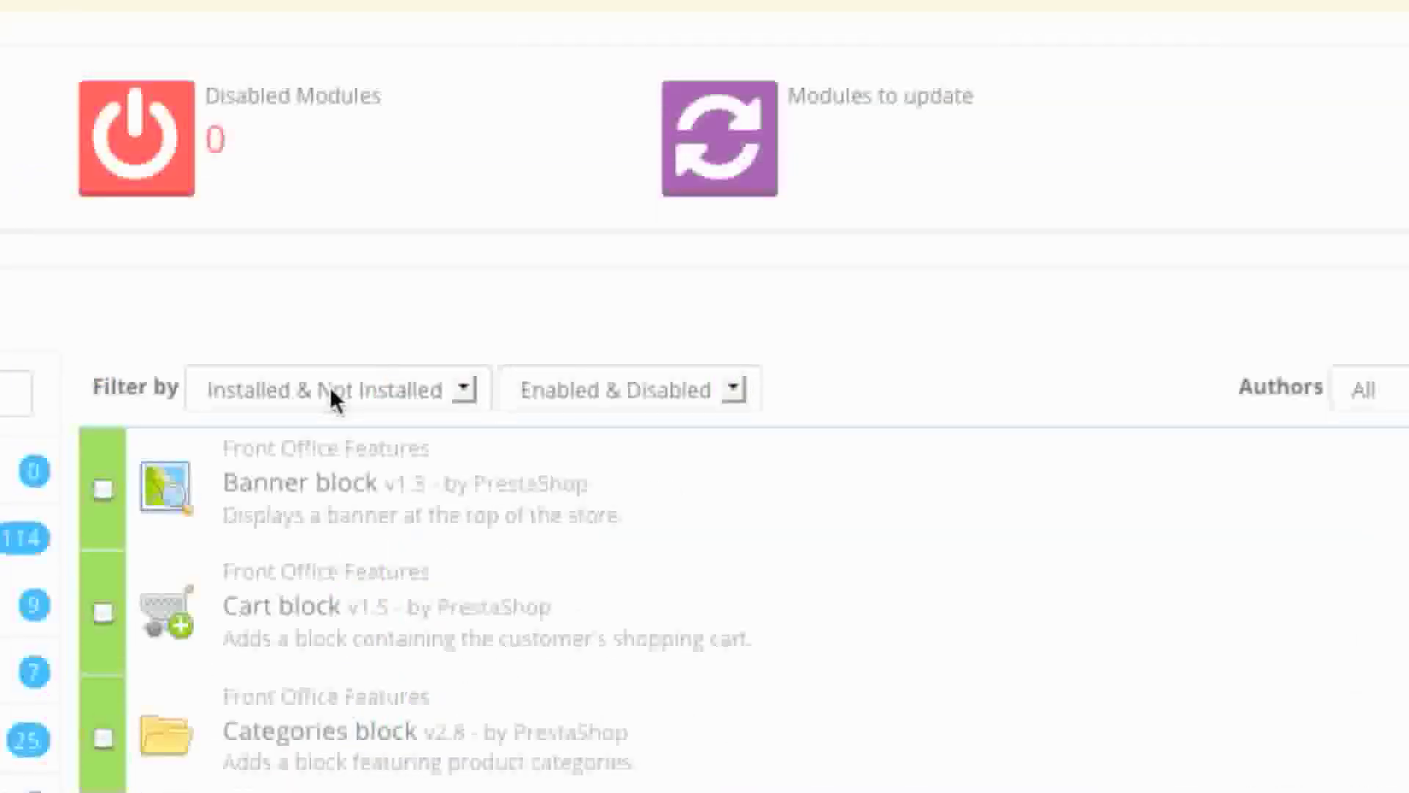
pyautogui.click(330, 391)
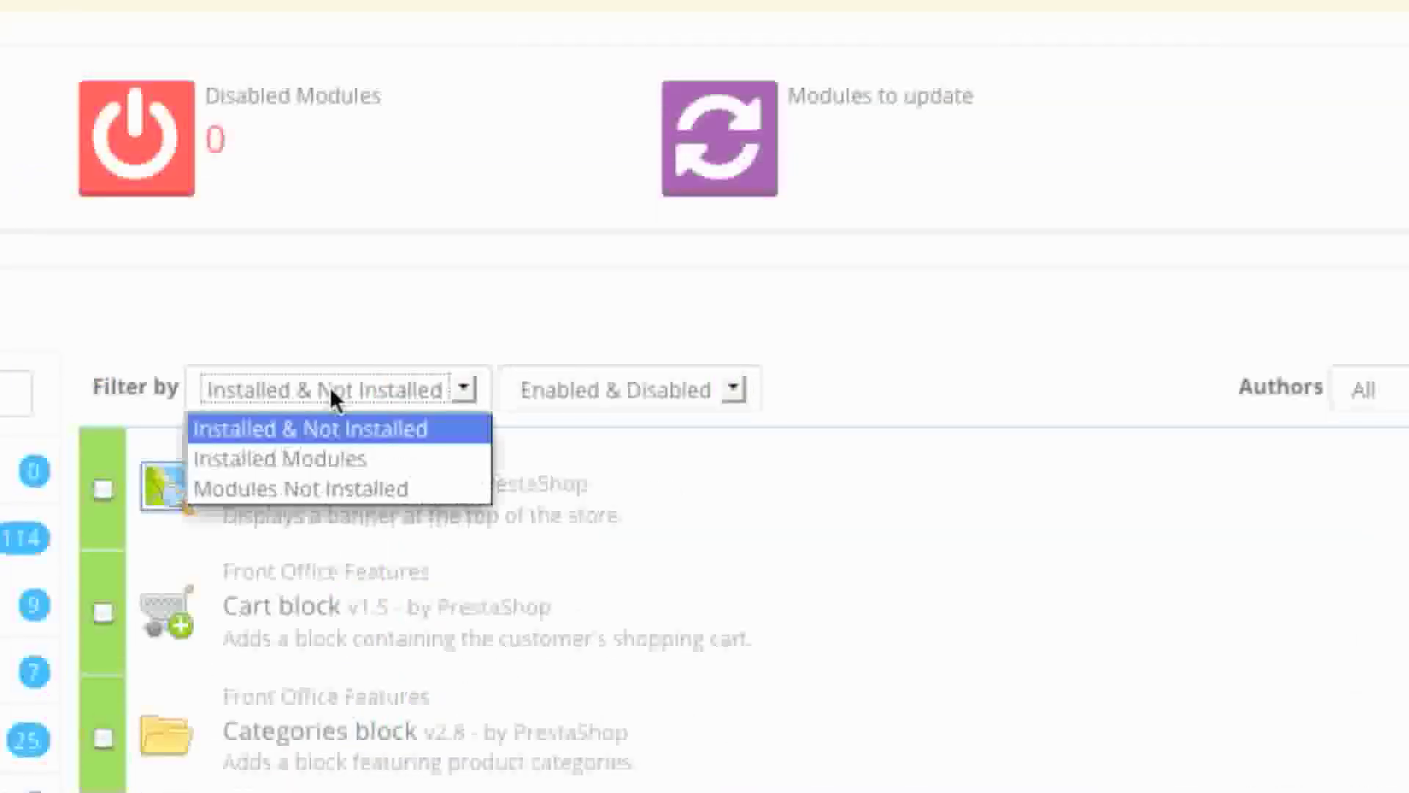
pyautogui.click(320, 455)
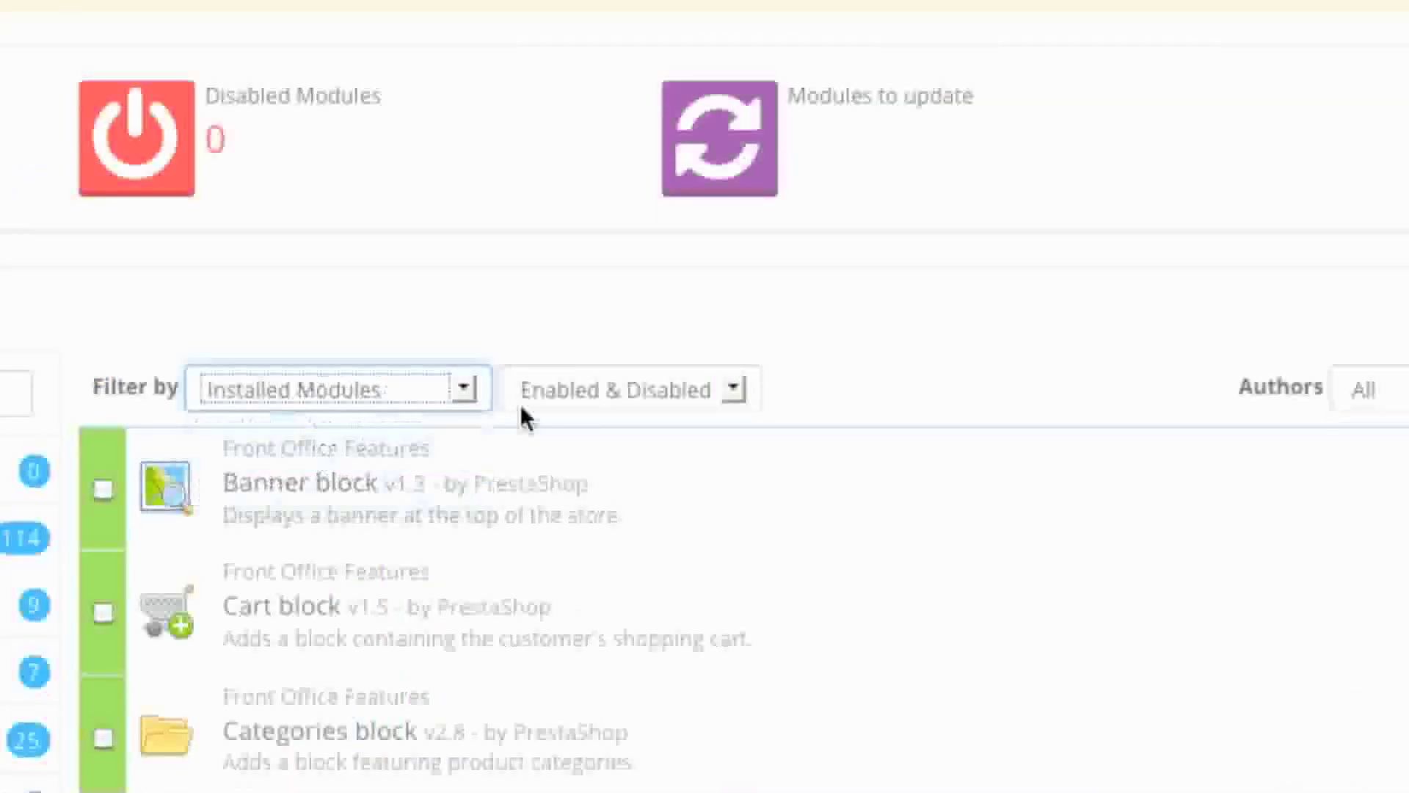
pyautogui.click(624, 391)
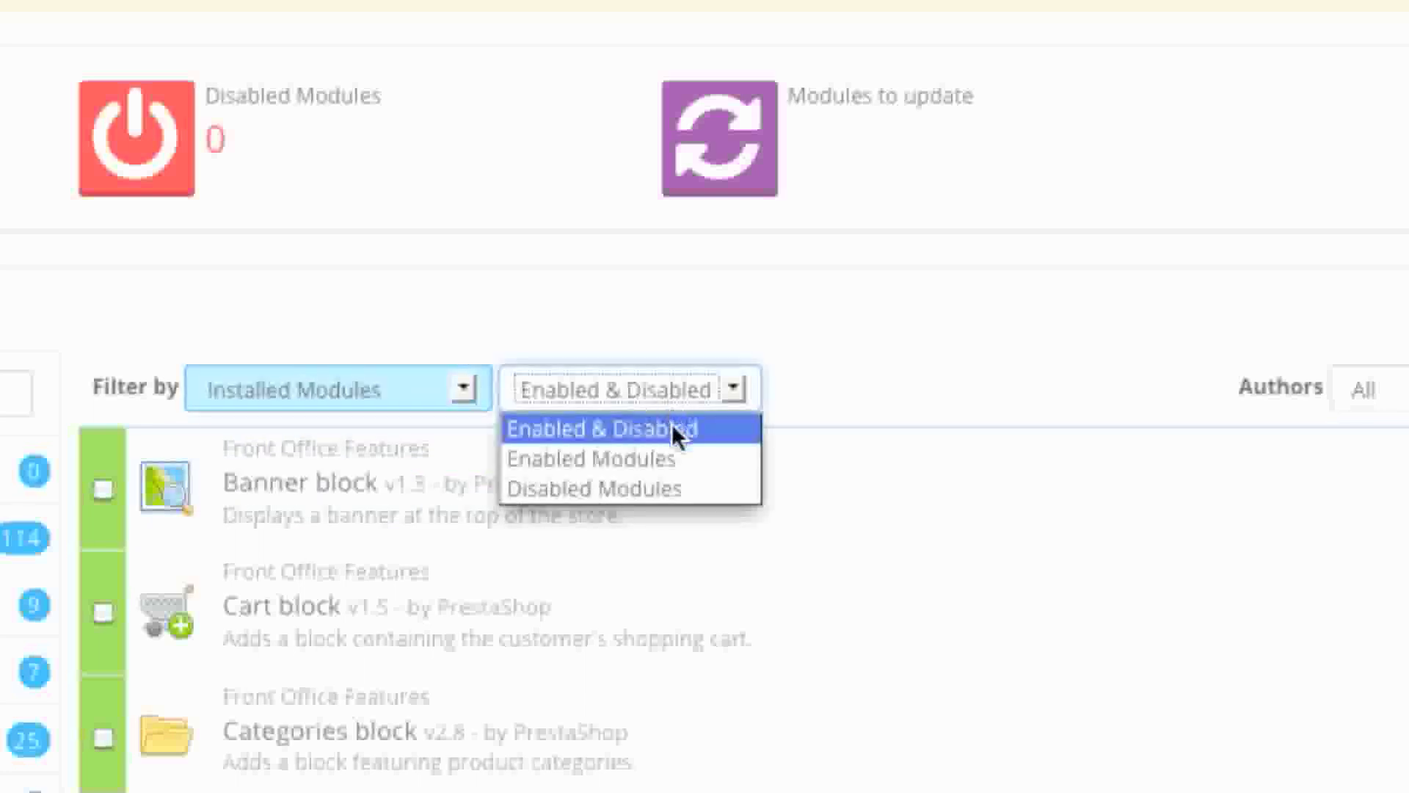
pyautogui.click(663, 456)
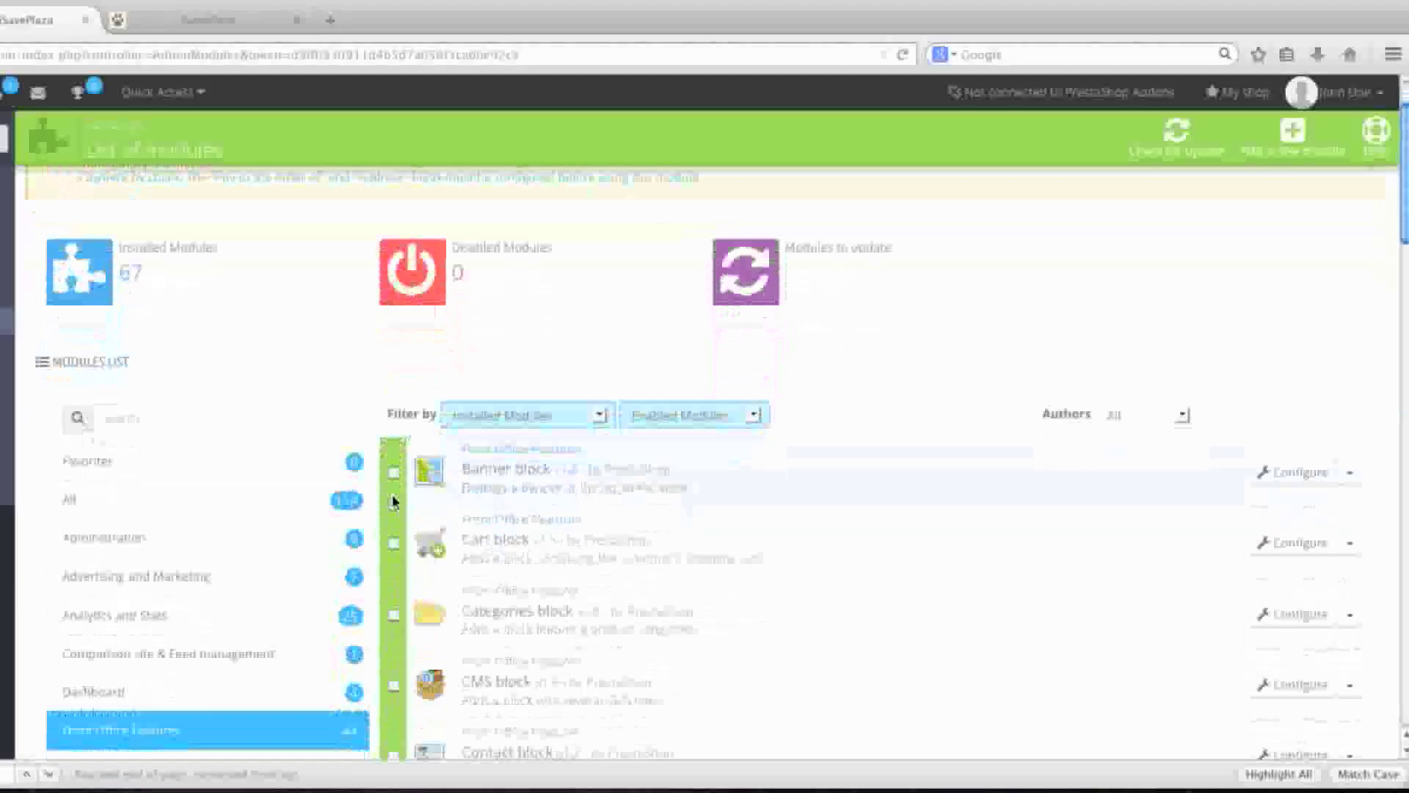
# Open the configuration of the Top horizontal menu module and remove Blog from its selected items.
pyautogui.scroll(-3, 394, 501)
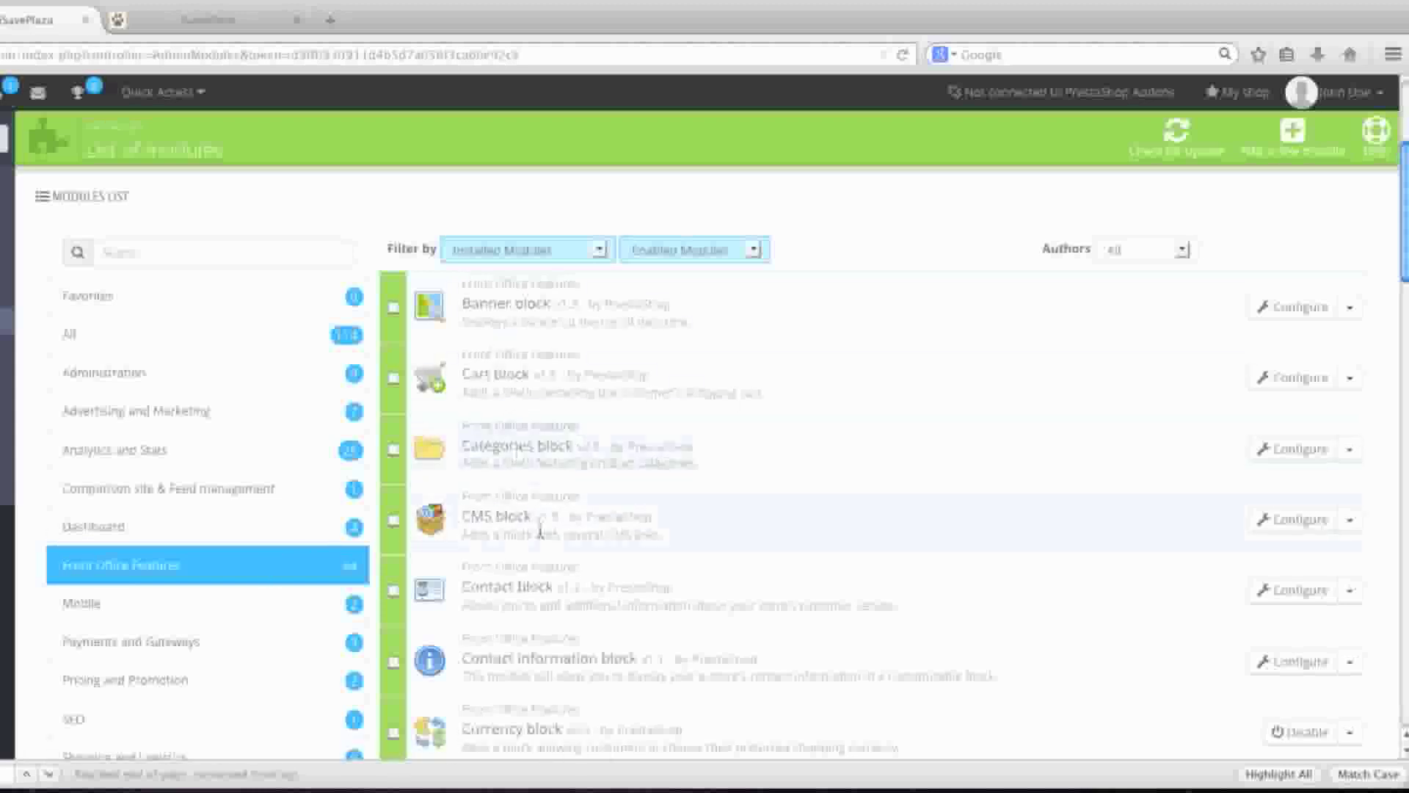
pyautogui.scroll(-2, 541, 528)
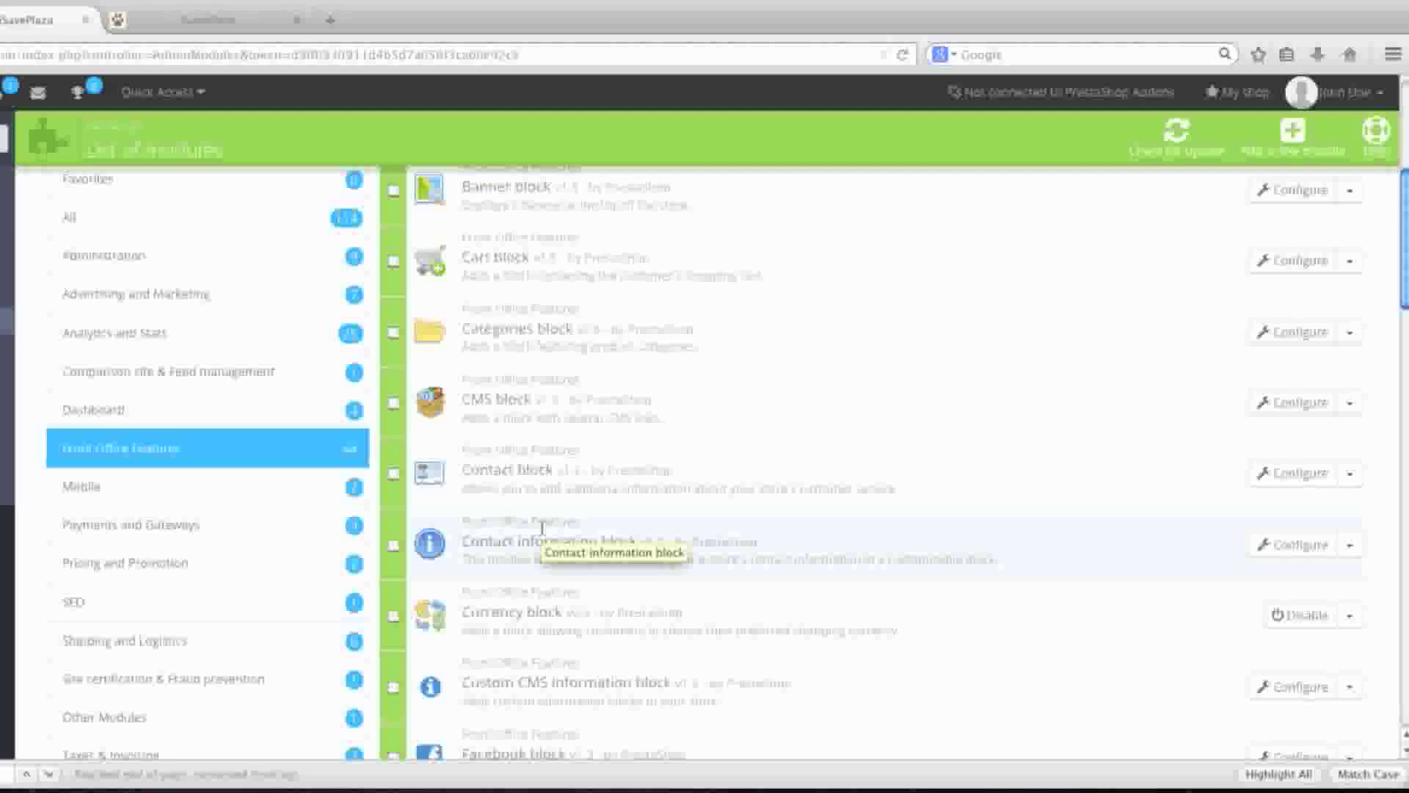
pyautogui.scroll(-6, 543, 528)
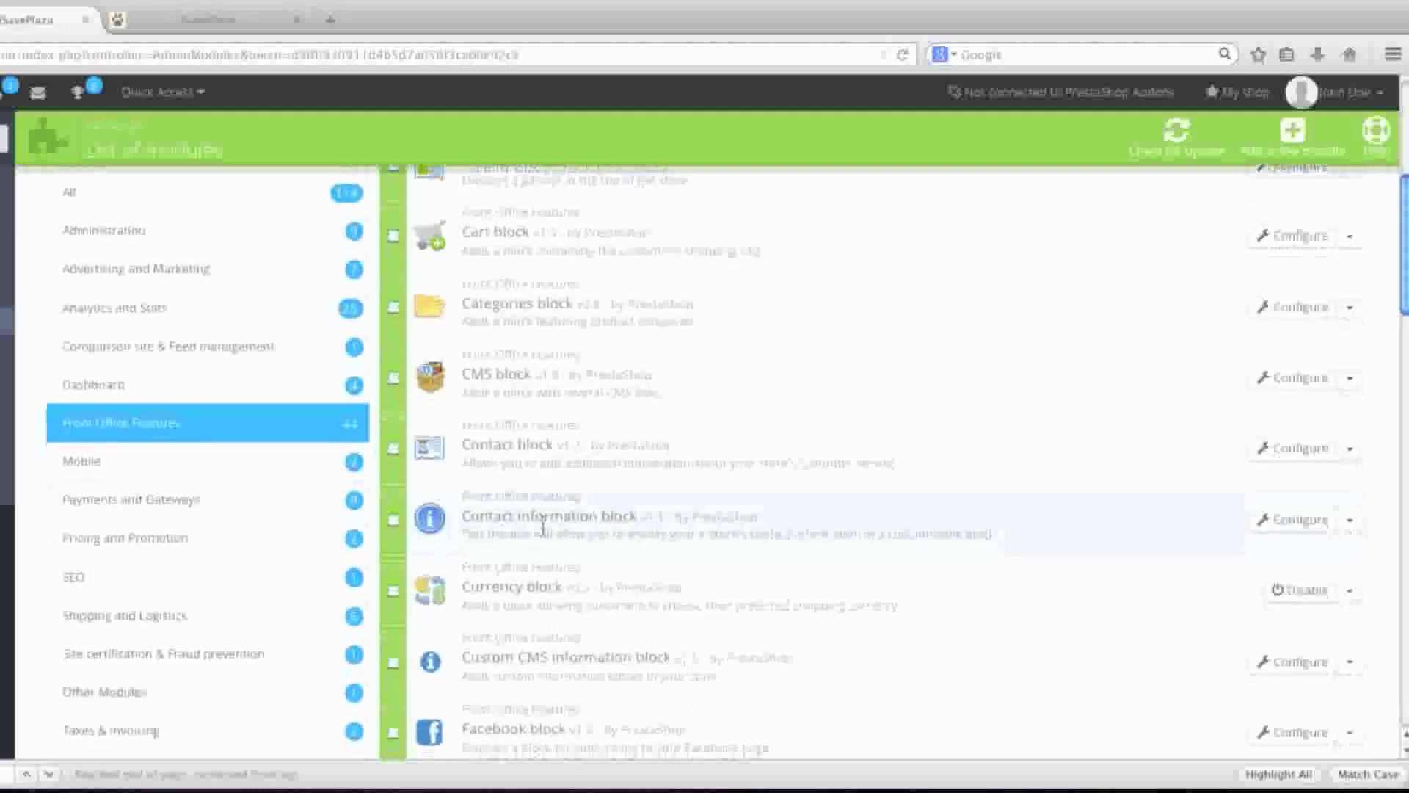
pyautogui.scroll(-8, 543, 530)
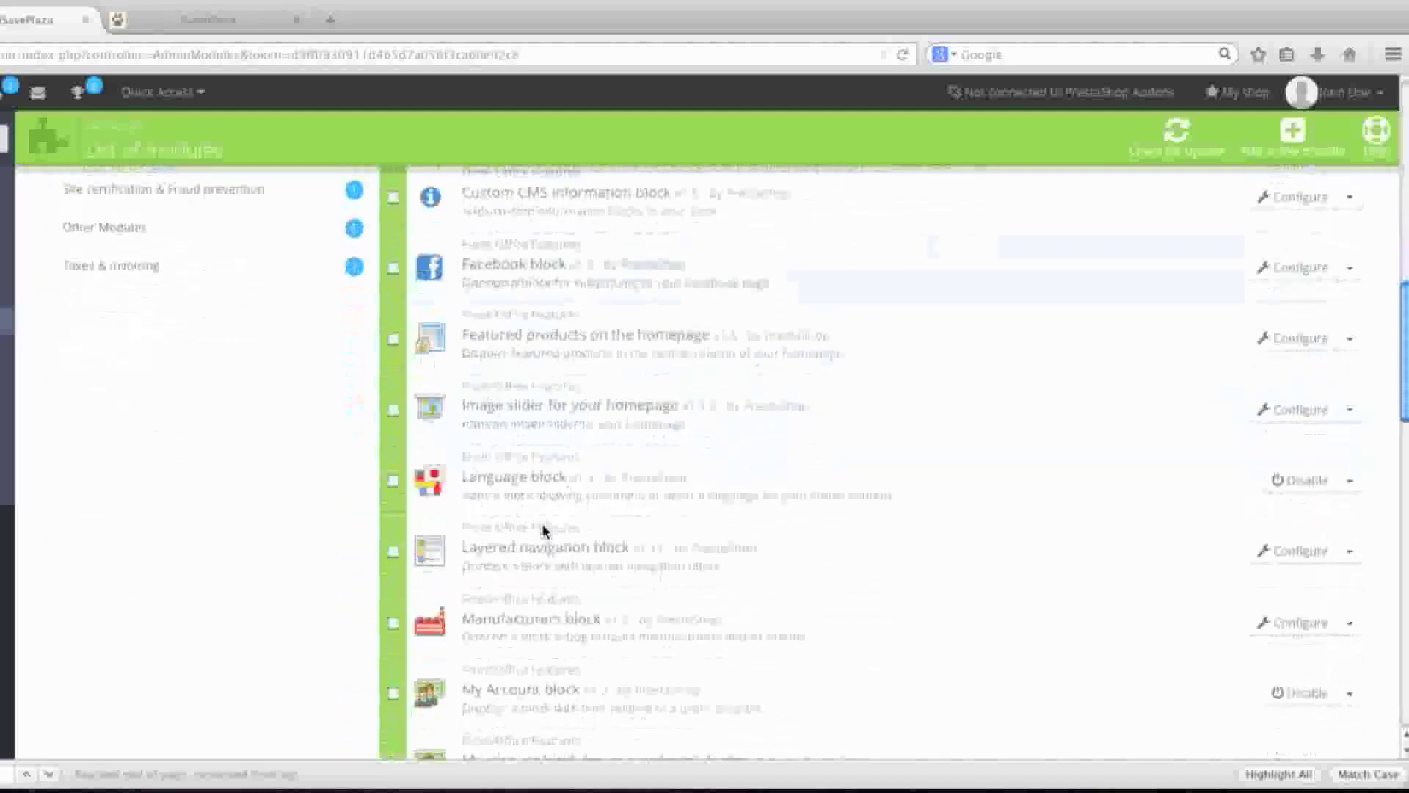
pyautogui.scroll(-10, 543, 527)
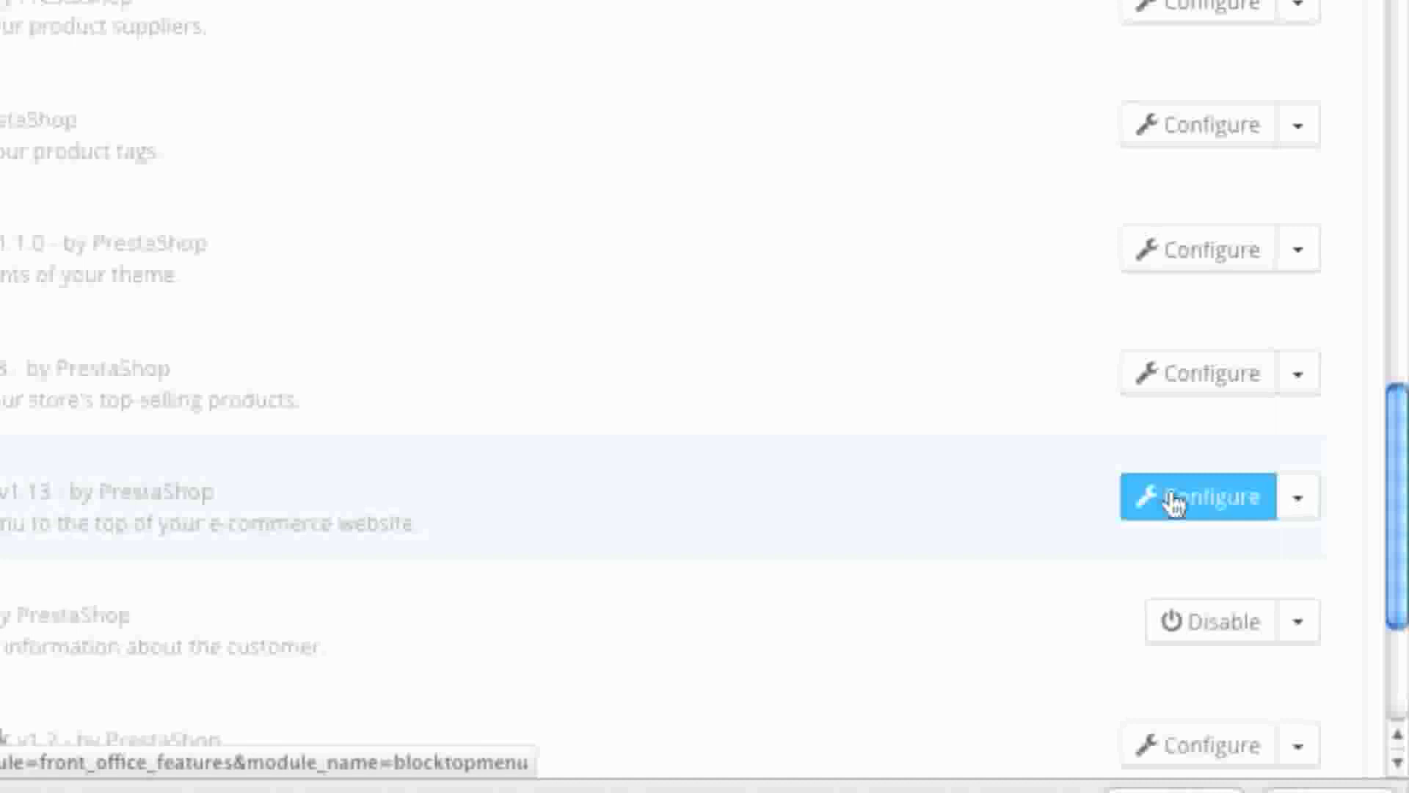
pyautogui.click(1174, 503)
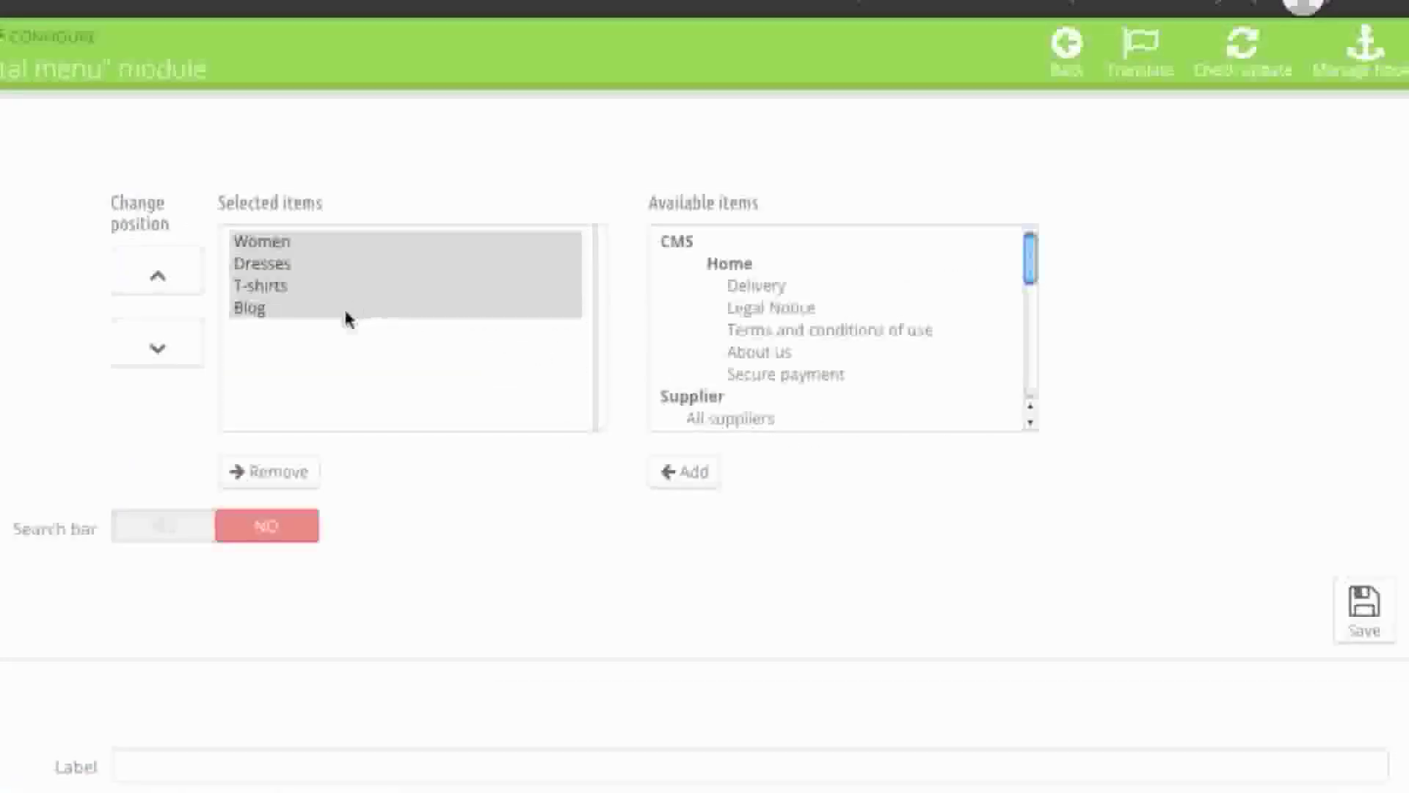
pyautogui.click(348, 312)
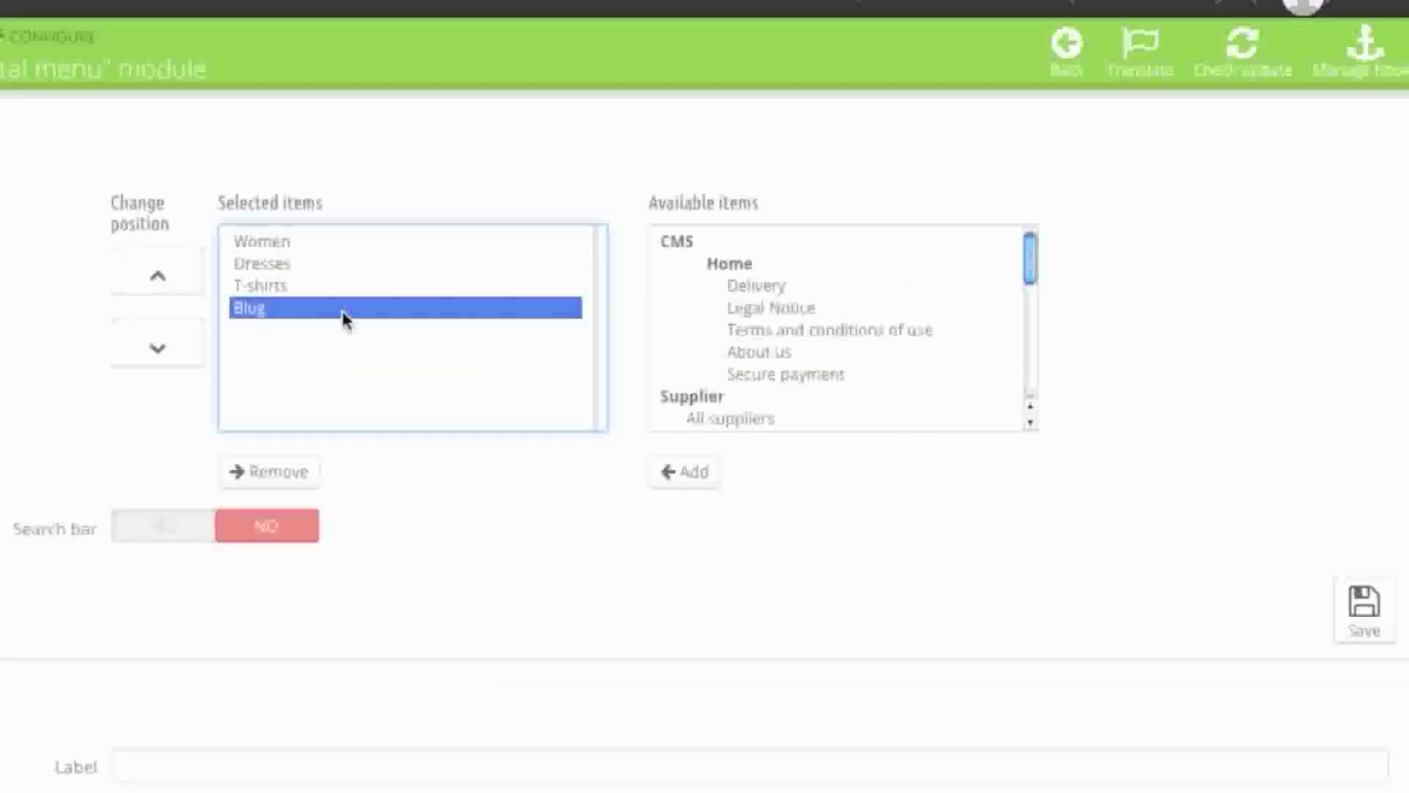
pyautogui.click(275, 473)
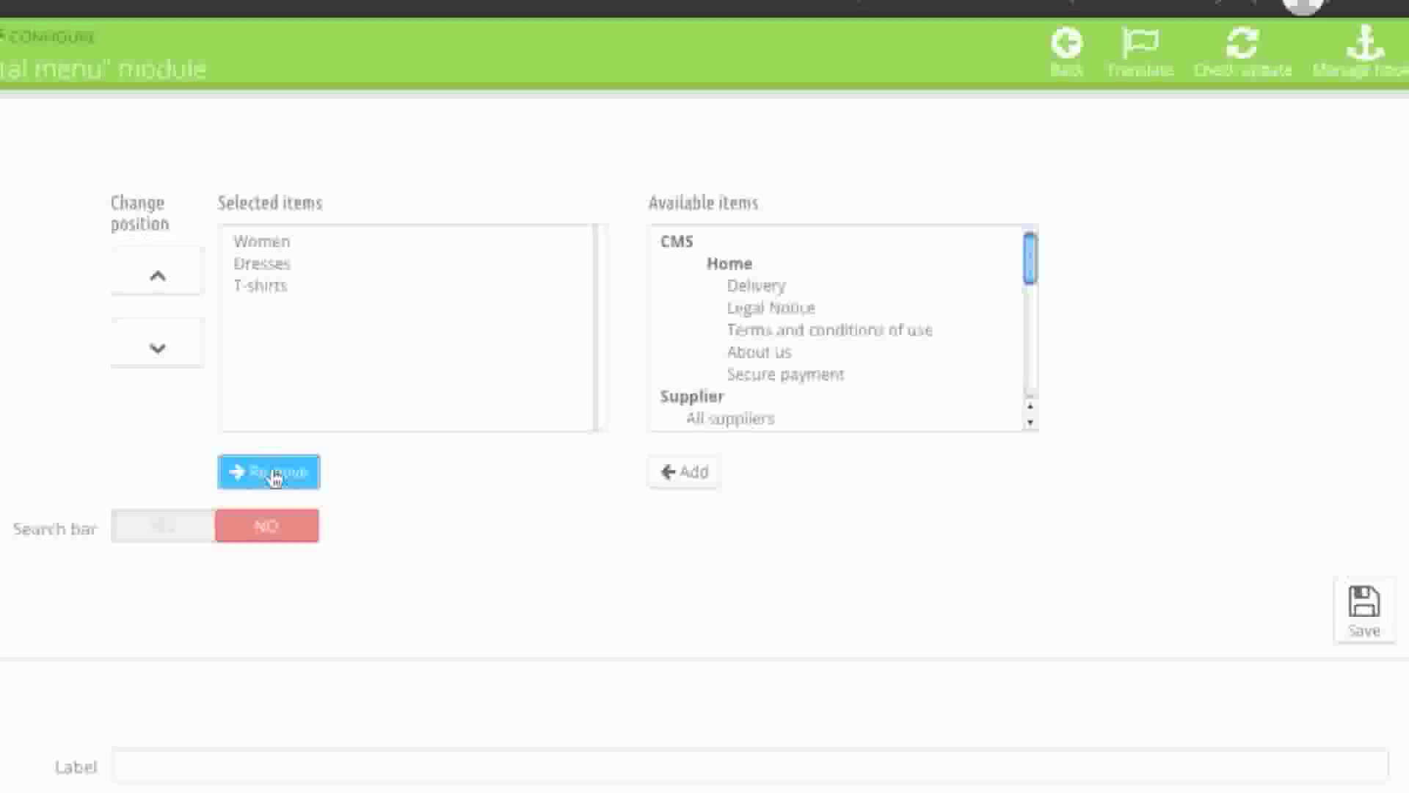
# Save the changed top menu items and check the navigation bar on the storefront home page.
pyautogui.click(1362, 614)
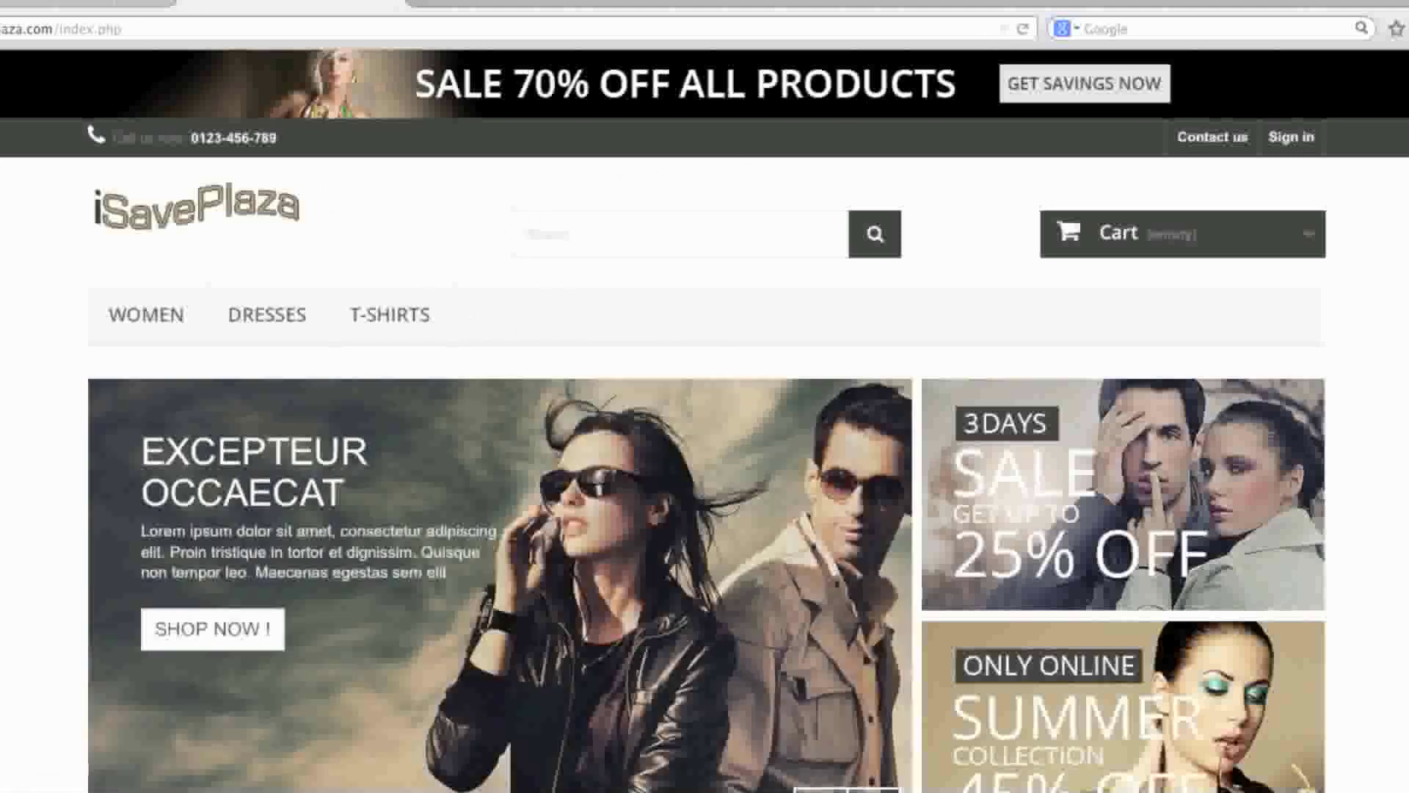
pyautogui.click(119, 2)
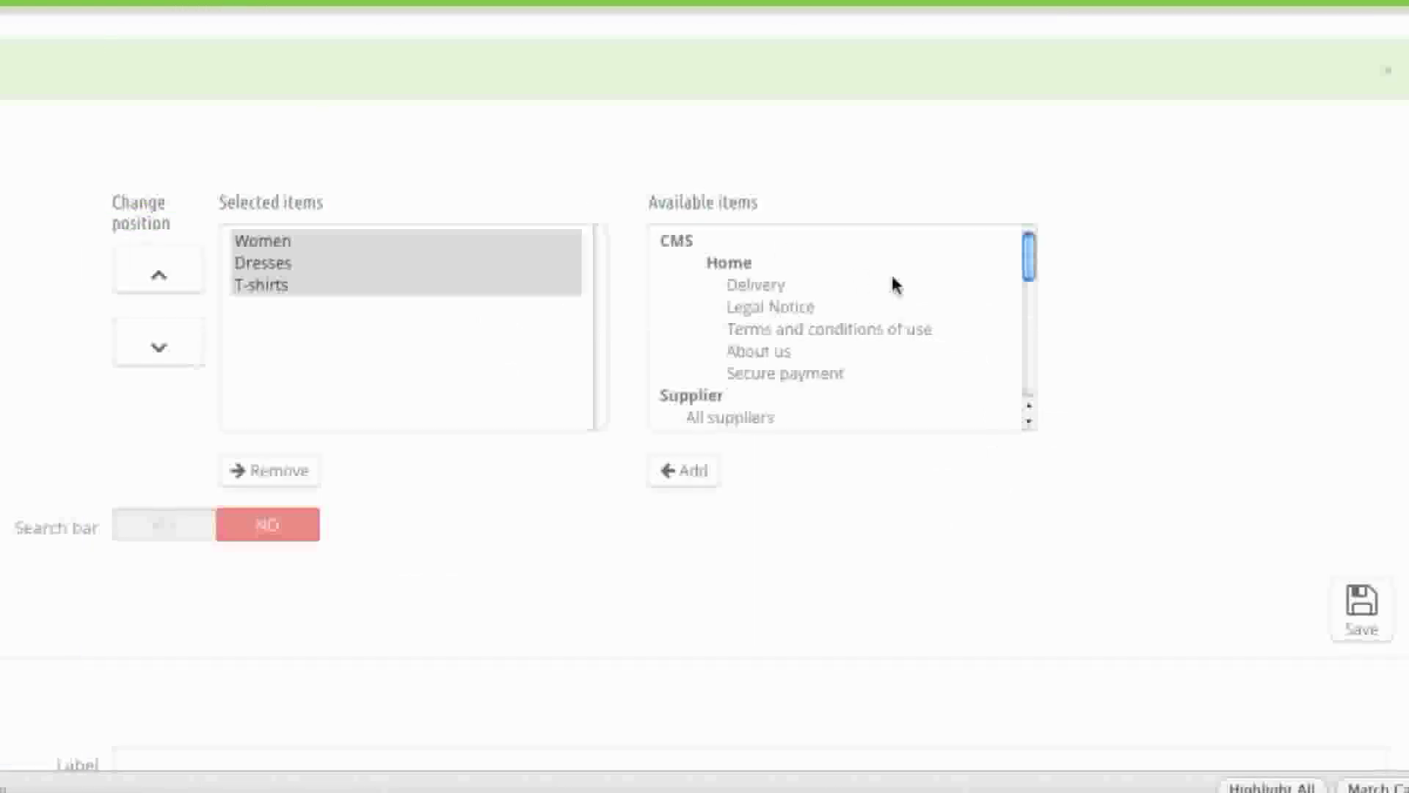
# In the back office menu configuration, add the Tops (iSavePlaza) category from the available items to the selected items.
pyautogui.scroll(-5, 893, 281)
pyautogui.scroll(-2, 894, 285)
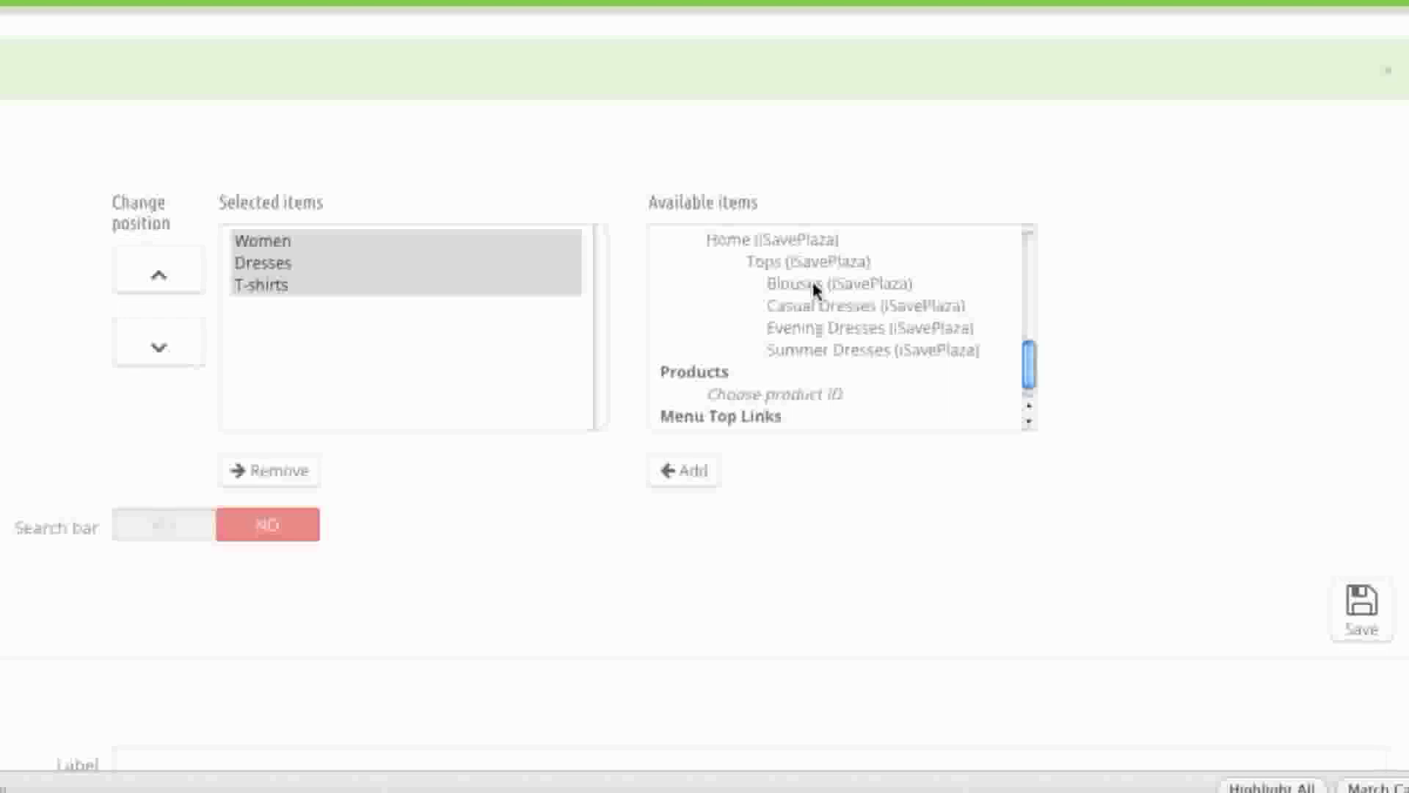
pyautogui.click(807, 263)
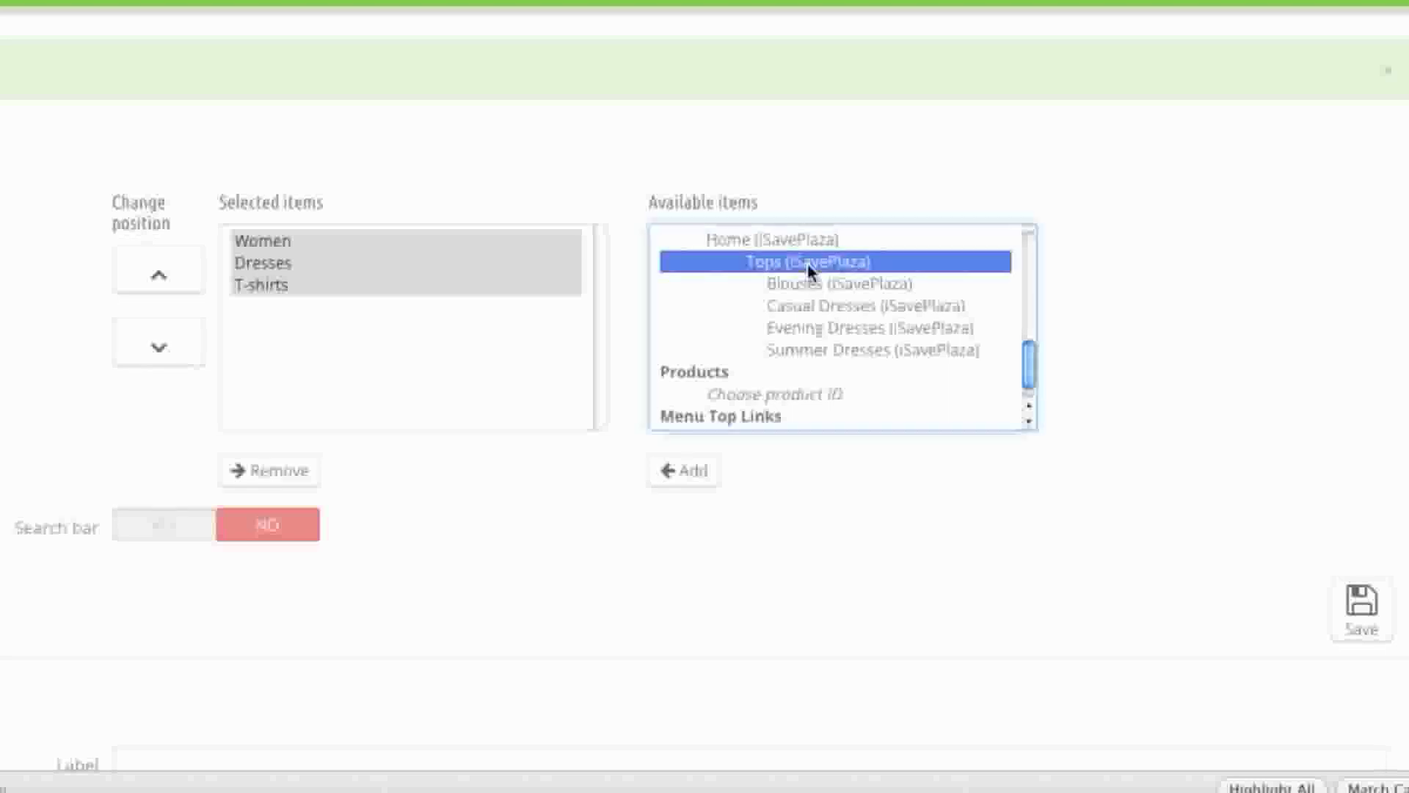
pyautogui.click(684, 472)
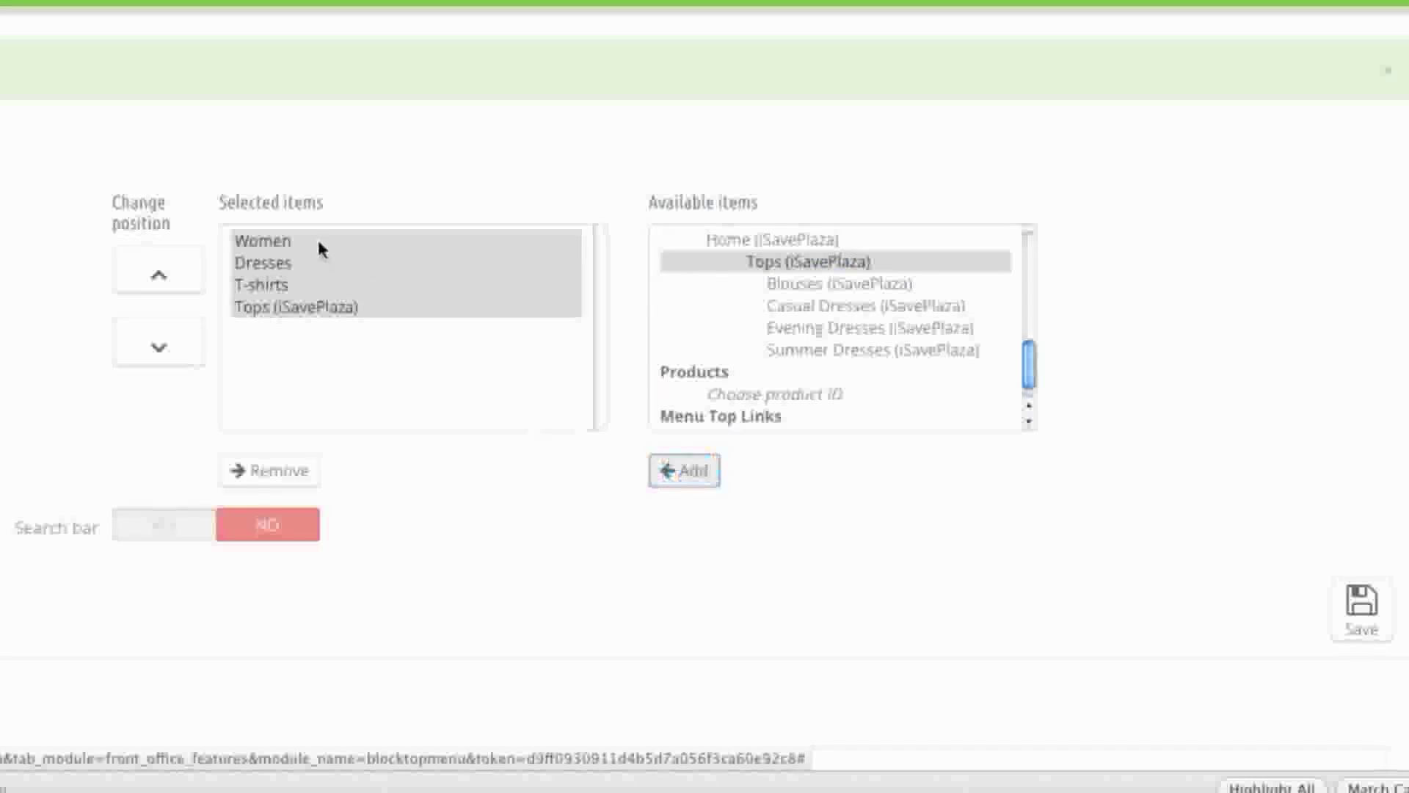
# Remove T-shirts from the selected menu items, save, and reload the storefront home page to check the menu.
pyautogui.click(315, 284)
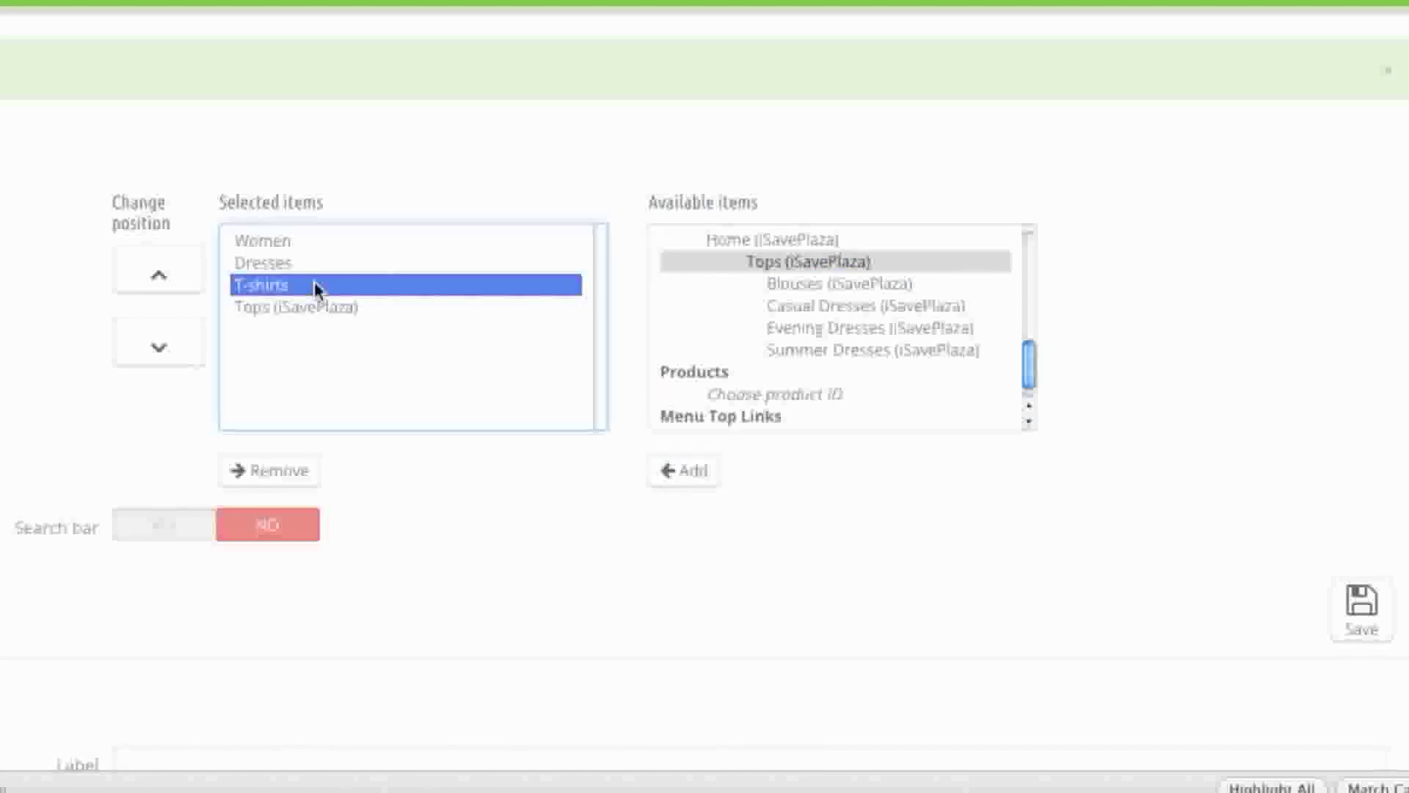
pyautogui.click(277, 471)
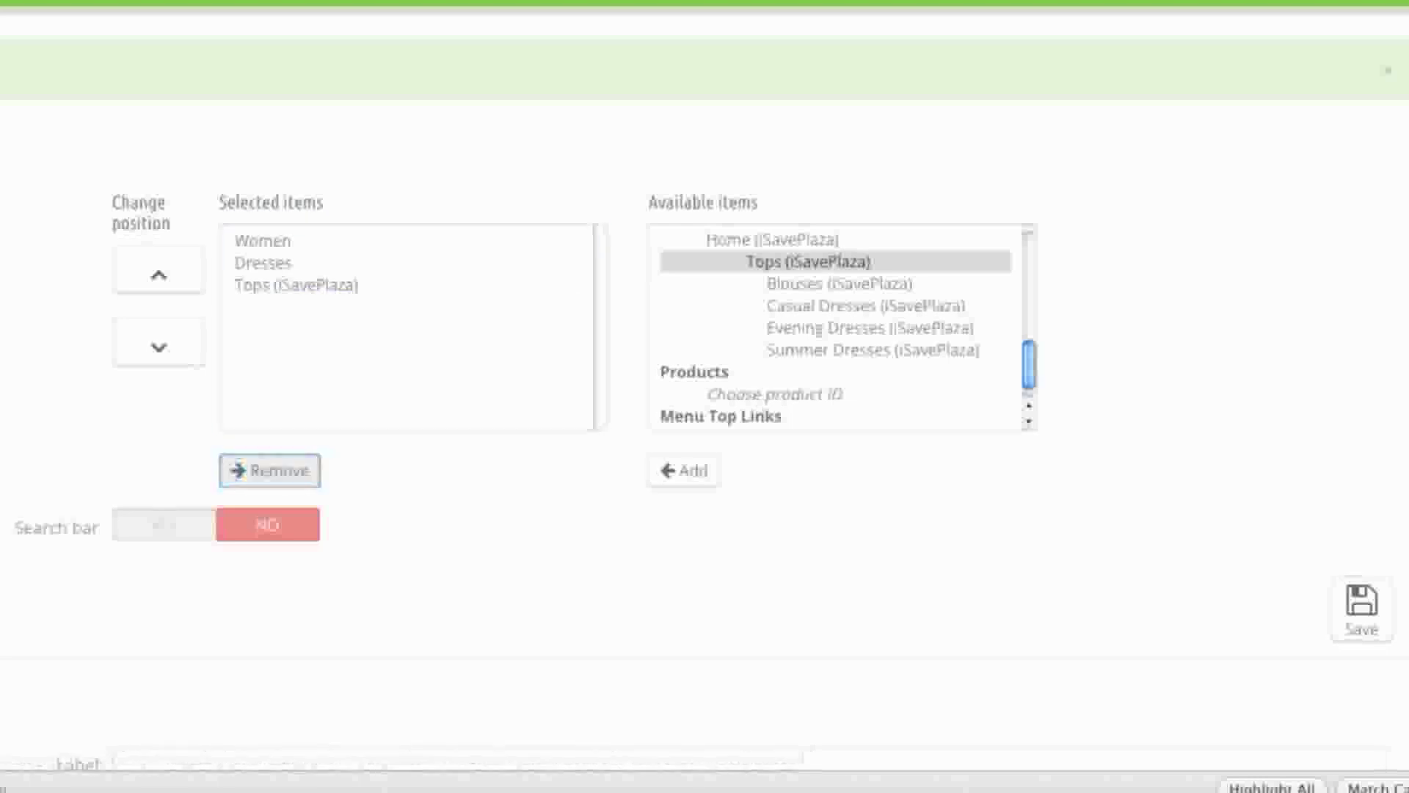
pyautogui.click(1364, 615)
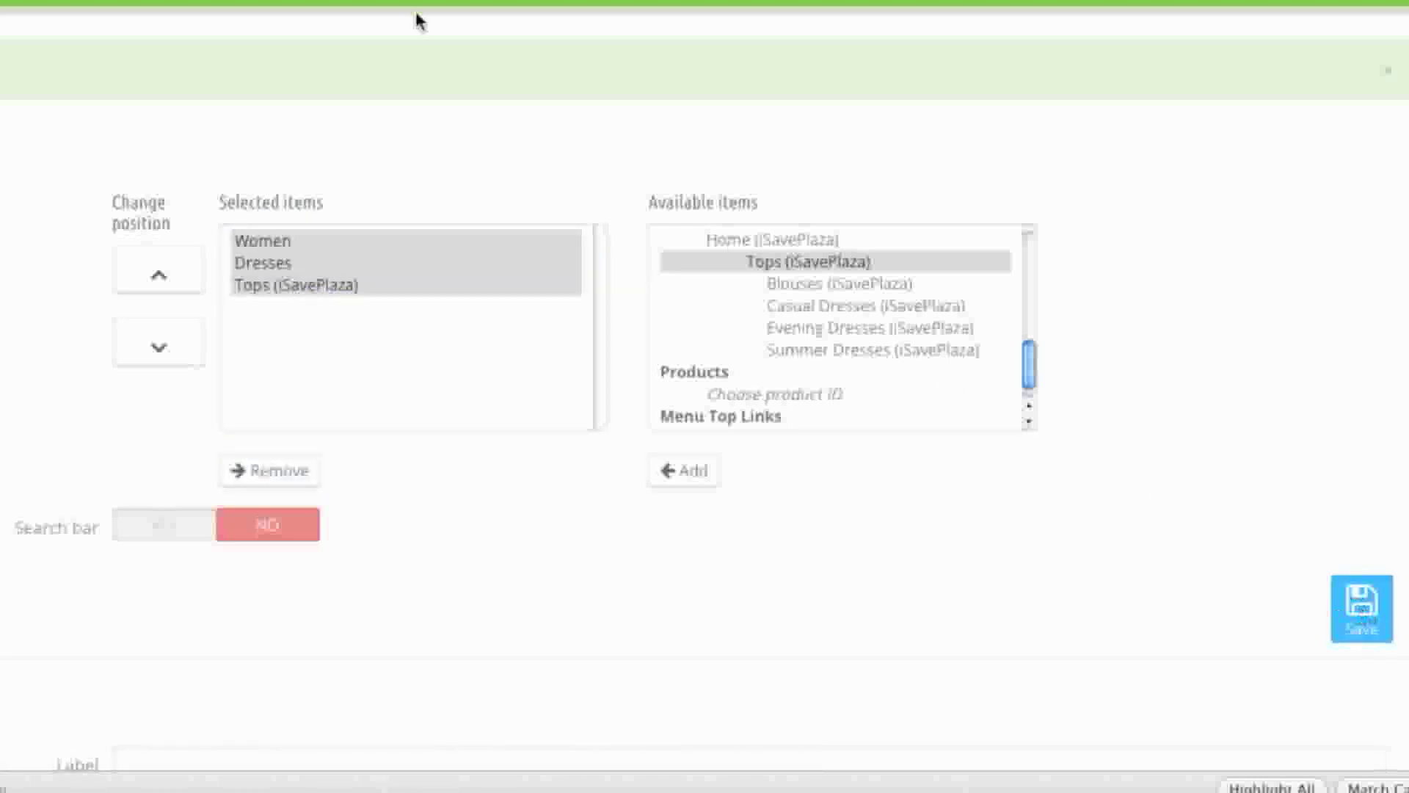
pyautogui.click(293, 3)
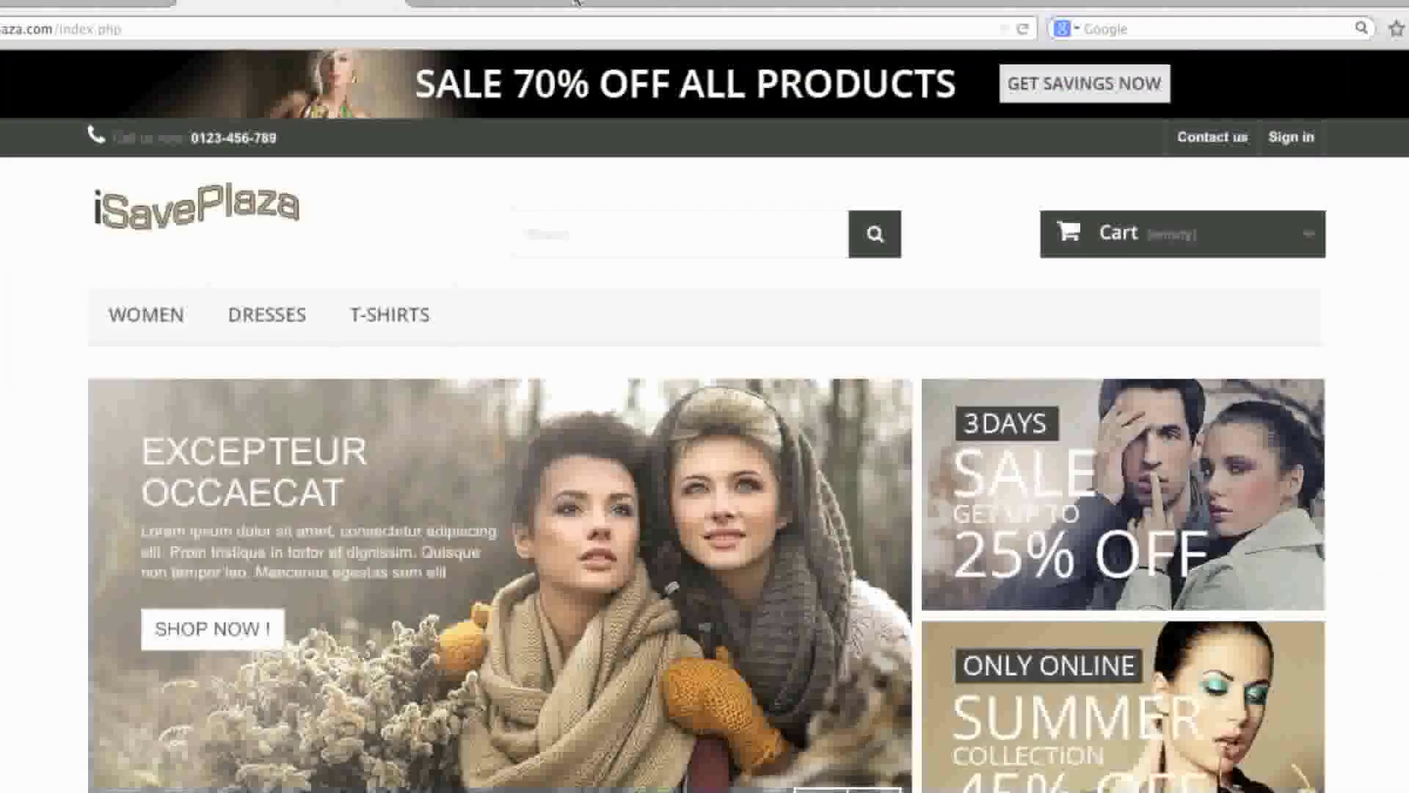
pyautogui.click(1023, 29)
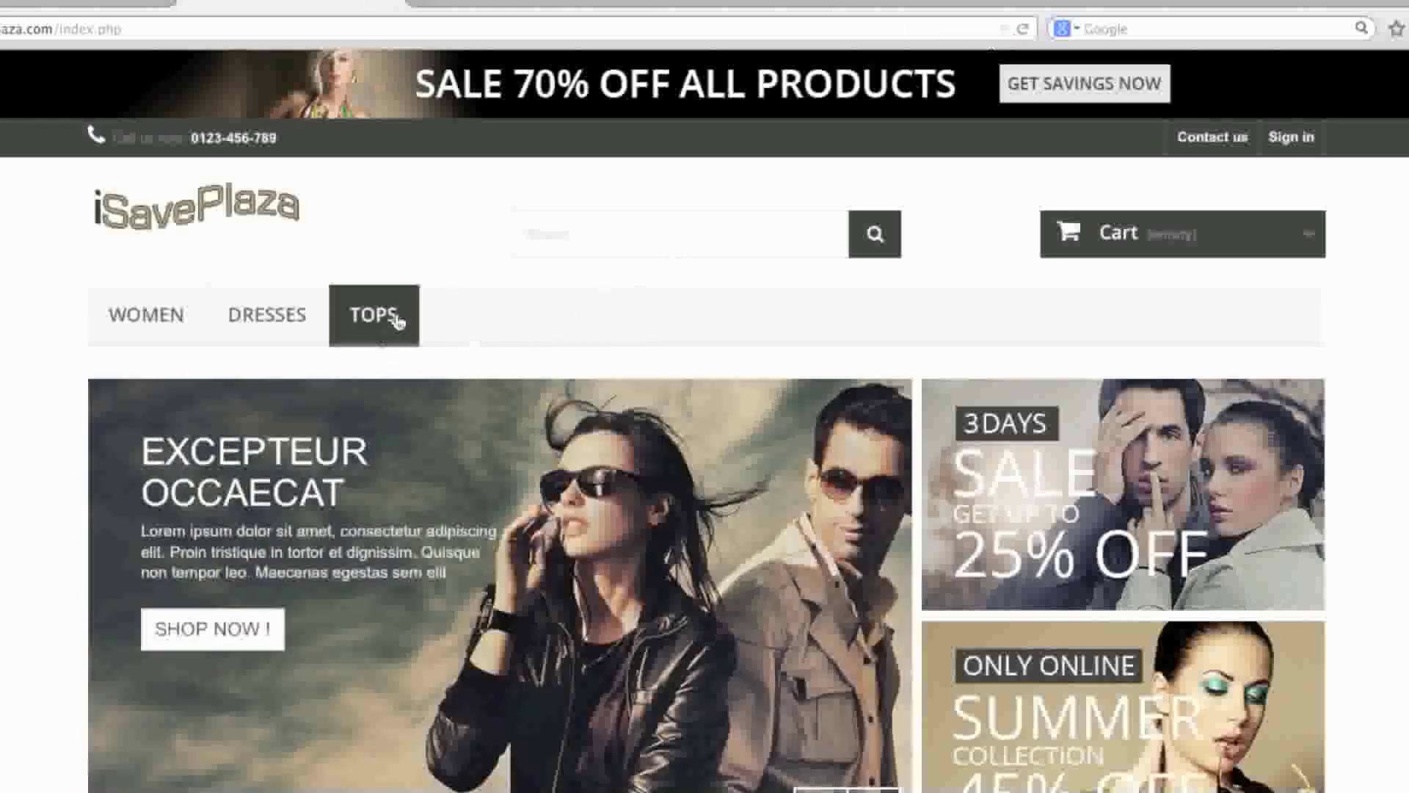
pyautogui.moveTo(397, 320)
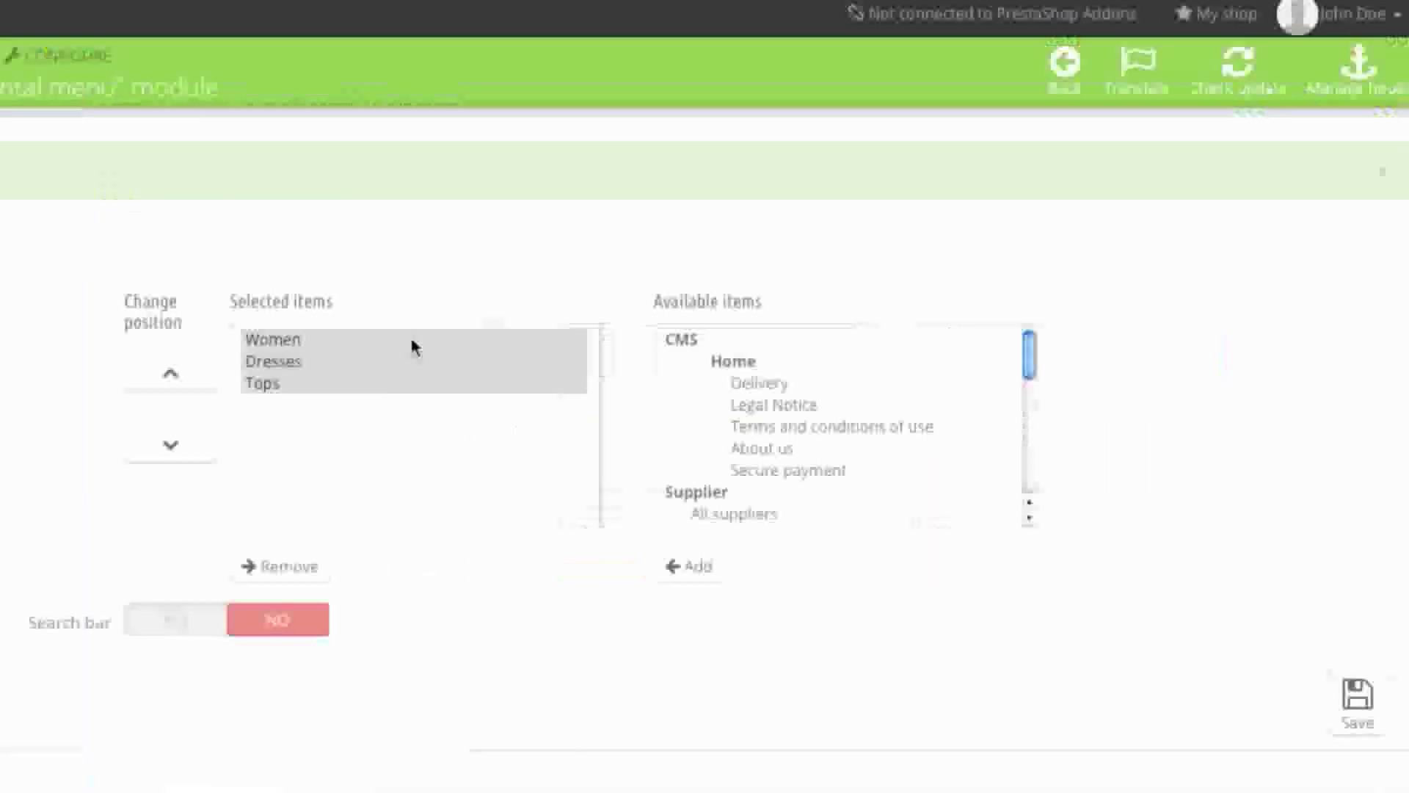
# Try the menu module's Search bar option set to Yes and save, and restore it to No and save again.
pyautogui.scroll(-5, 413, 347)
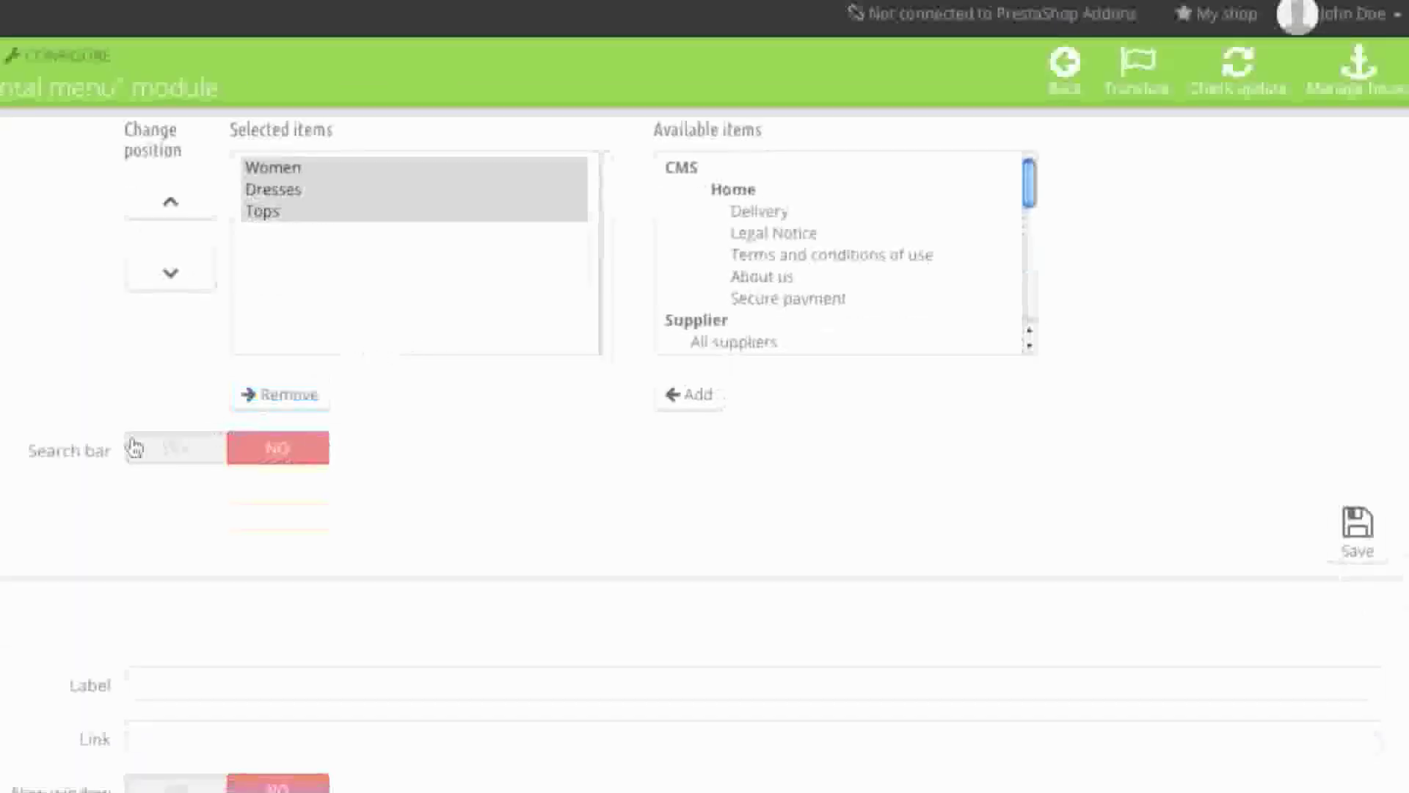
pyautogui.scroll(-3, 157, 446)
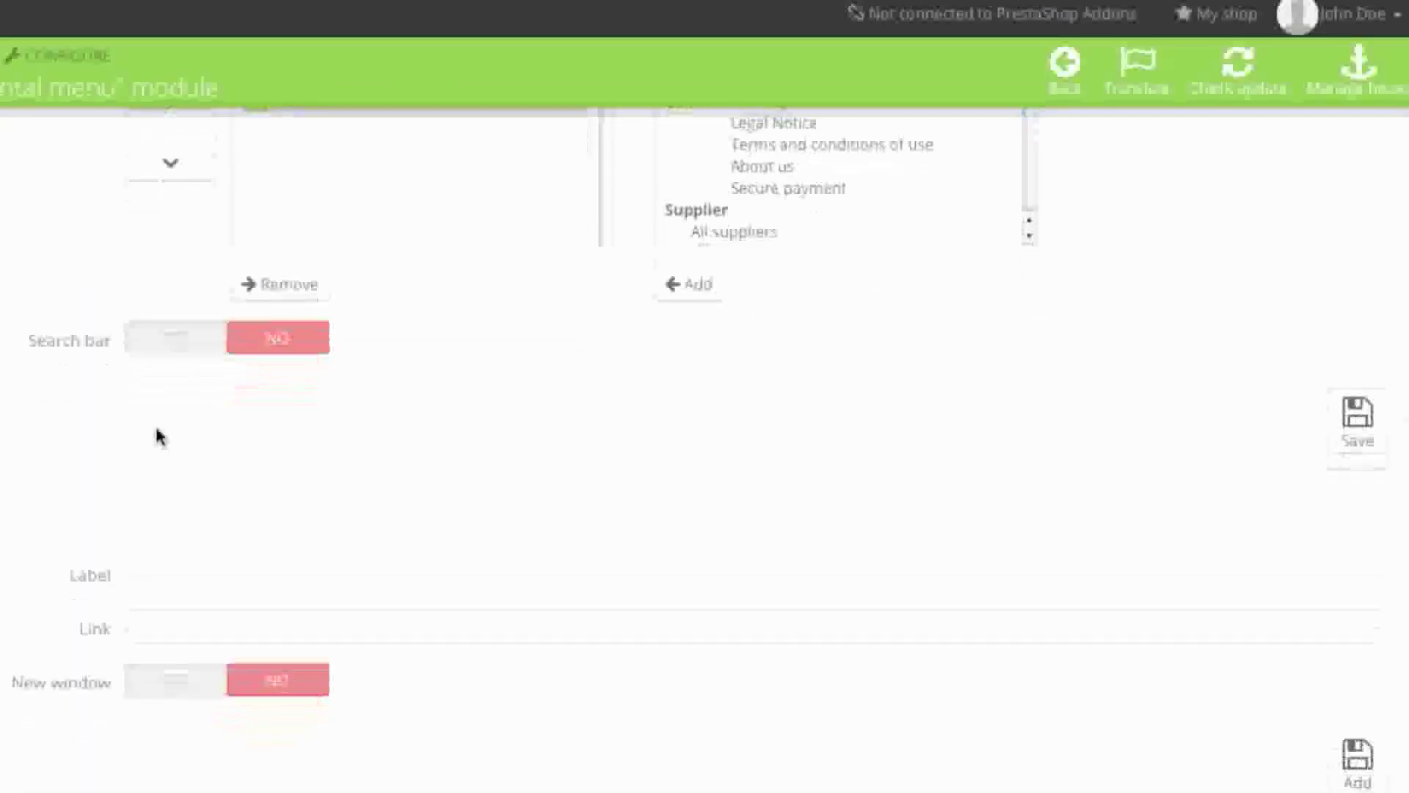
pyautogui.click(173, 351)
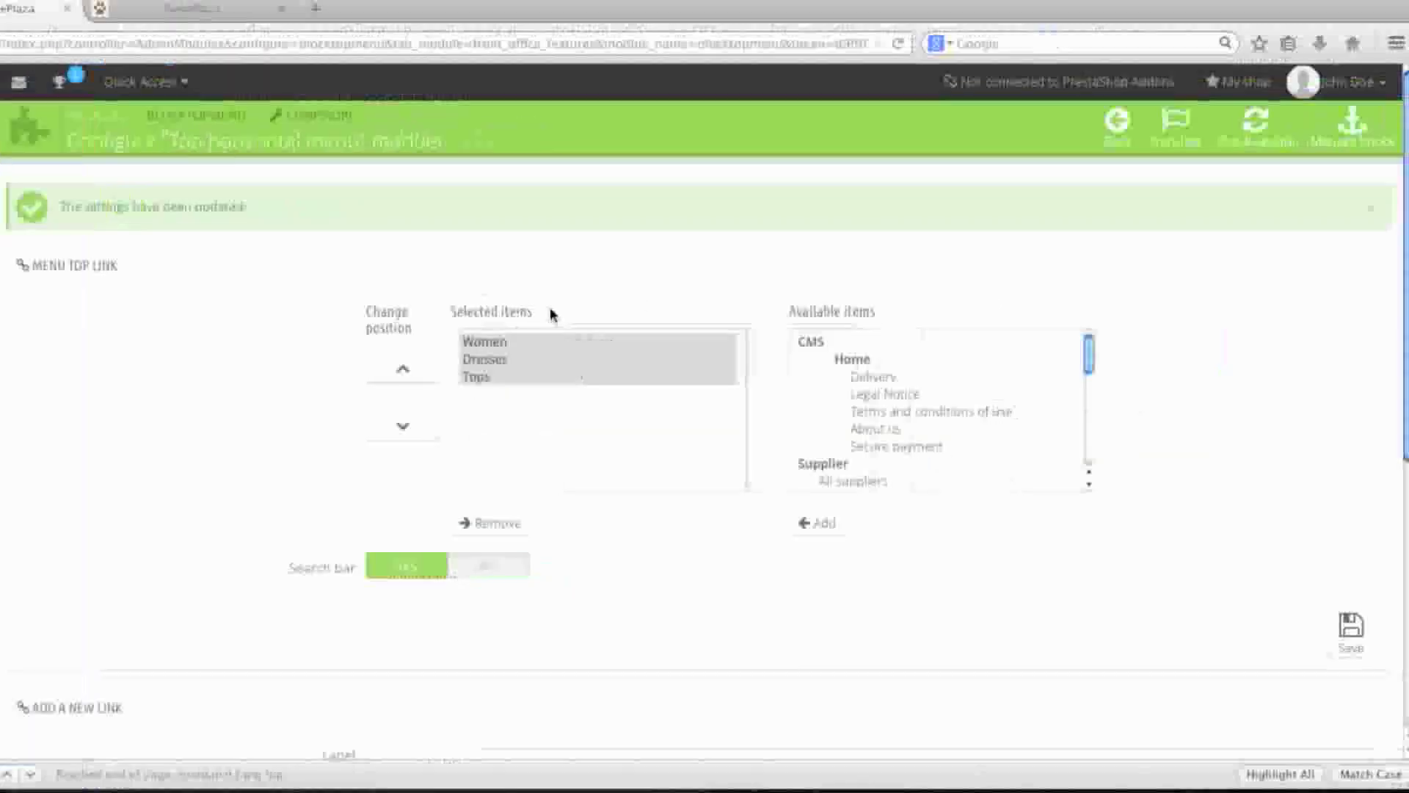
pyautogui.scroll(-1, 550, 312)
pyautogui.click(508, 503)
pyautogui.click(1359, 574)
pyautogui.scroll(-2, 961, 570)
pyautogui.scroll(-4, 961, 571)
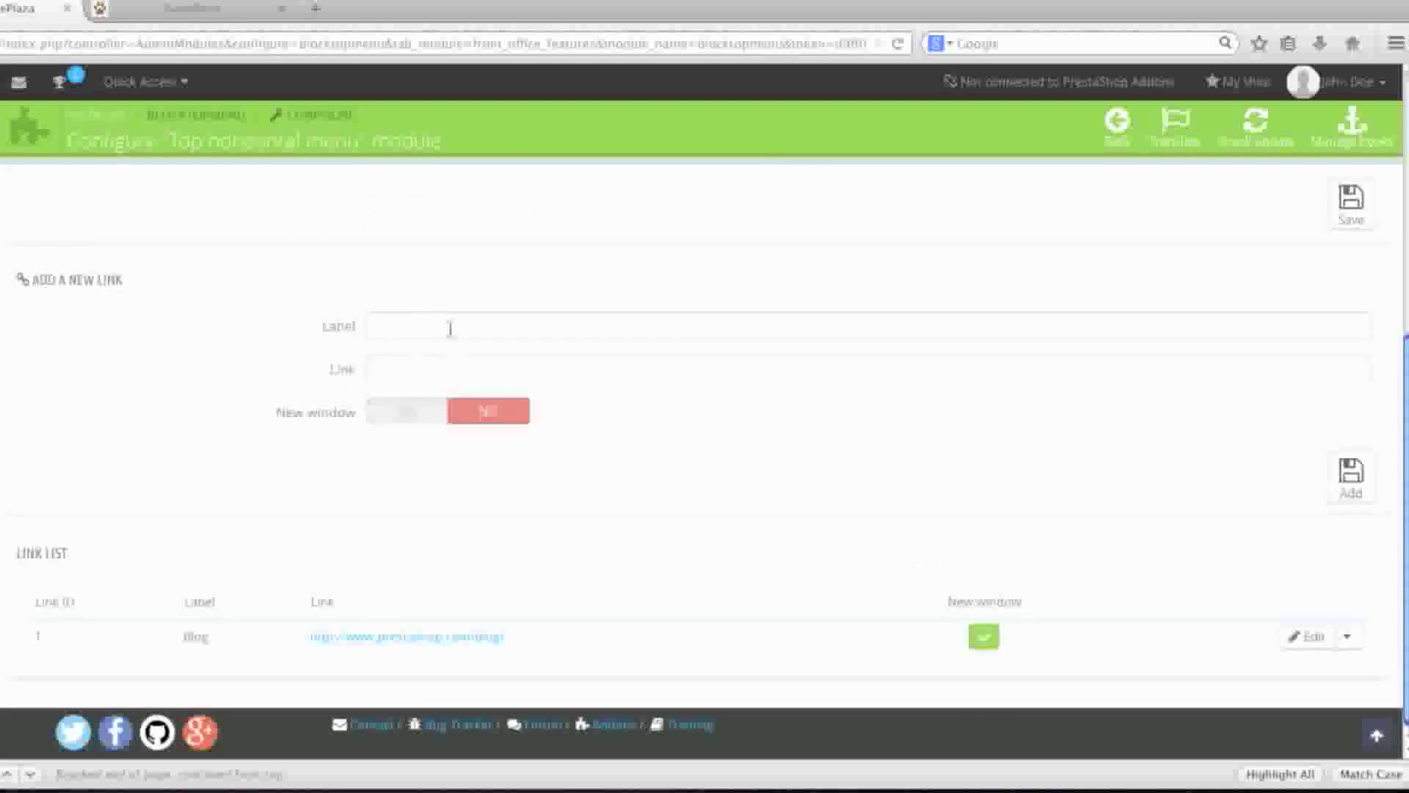
pyautogui.click(481, 331)
pyautogui.write('Fa')
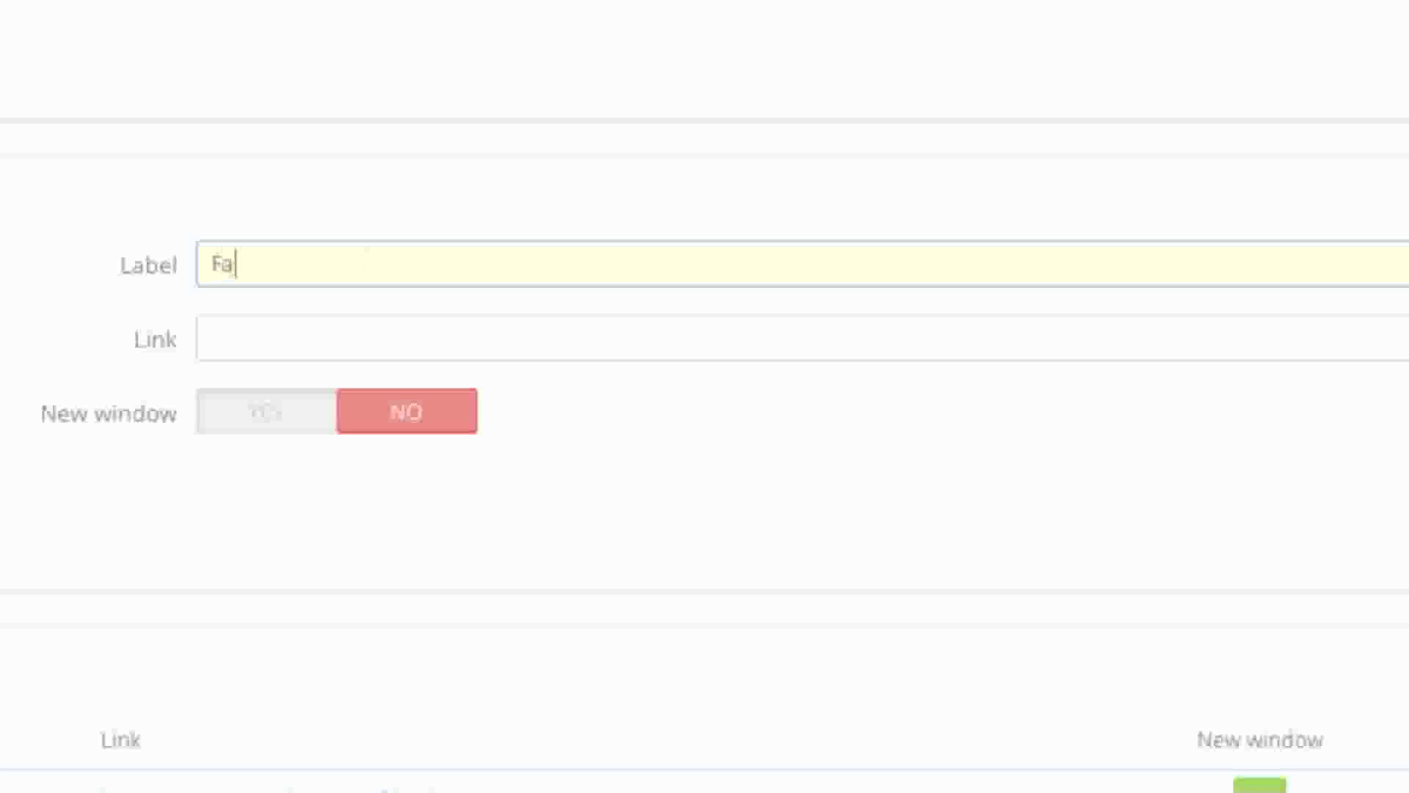
pyautogui.write('cebook')
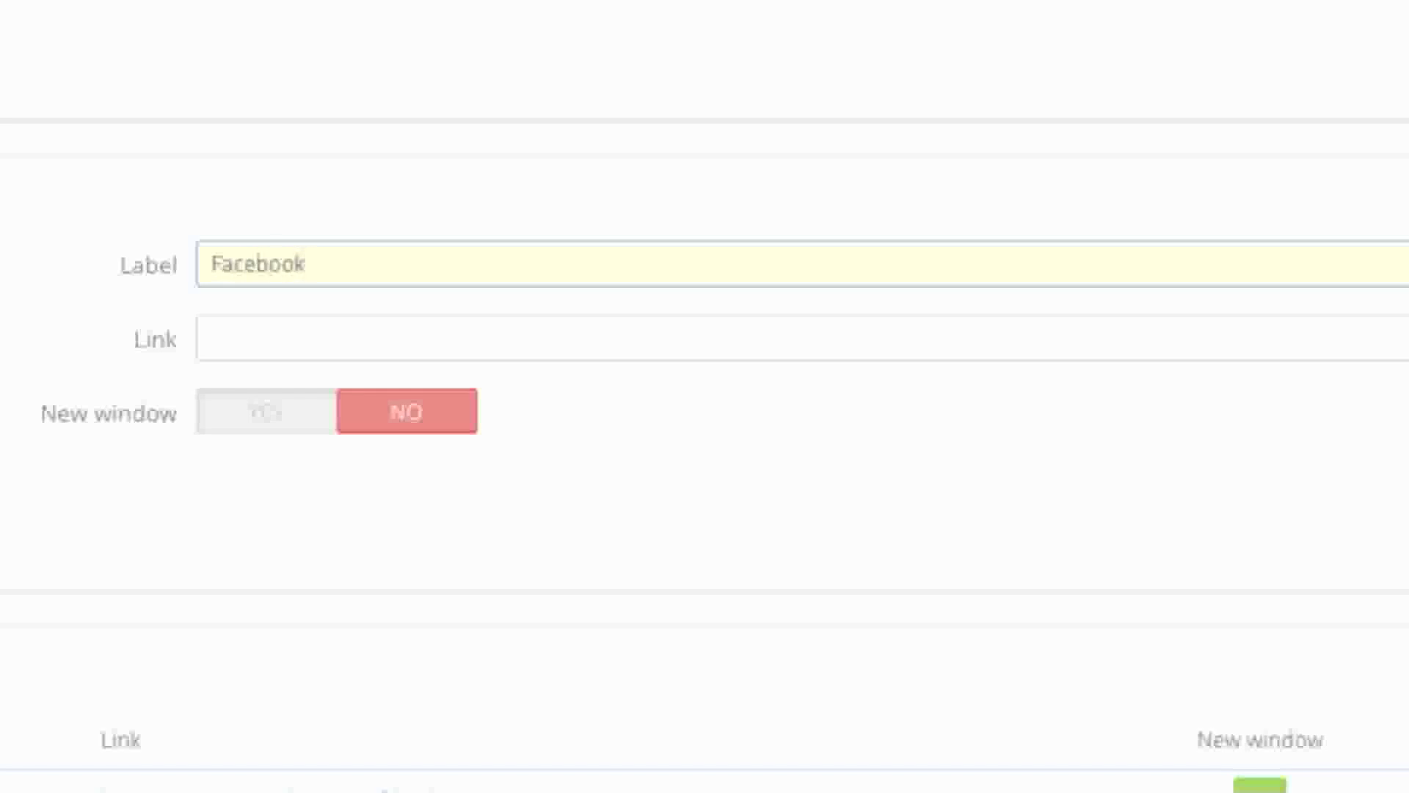
pyautogui.doubleClick(396, 262)
pyautogui.click(330, 333)
pyautogui.write('http://www.')
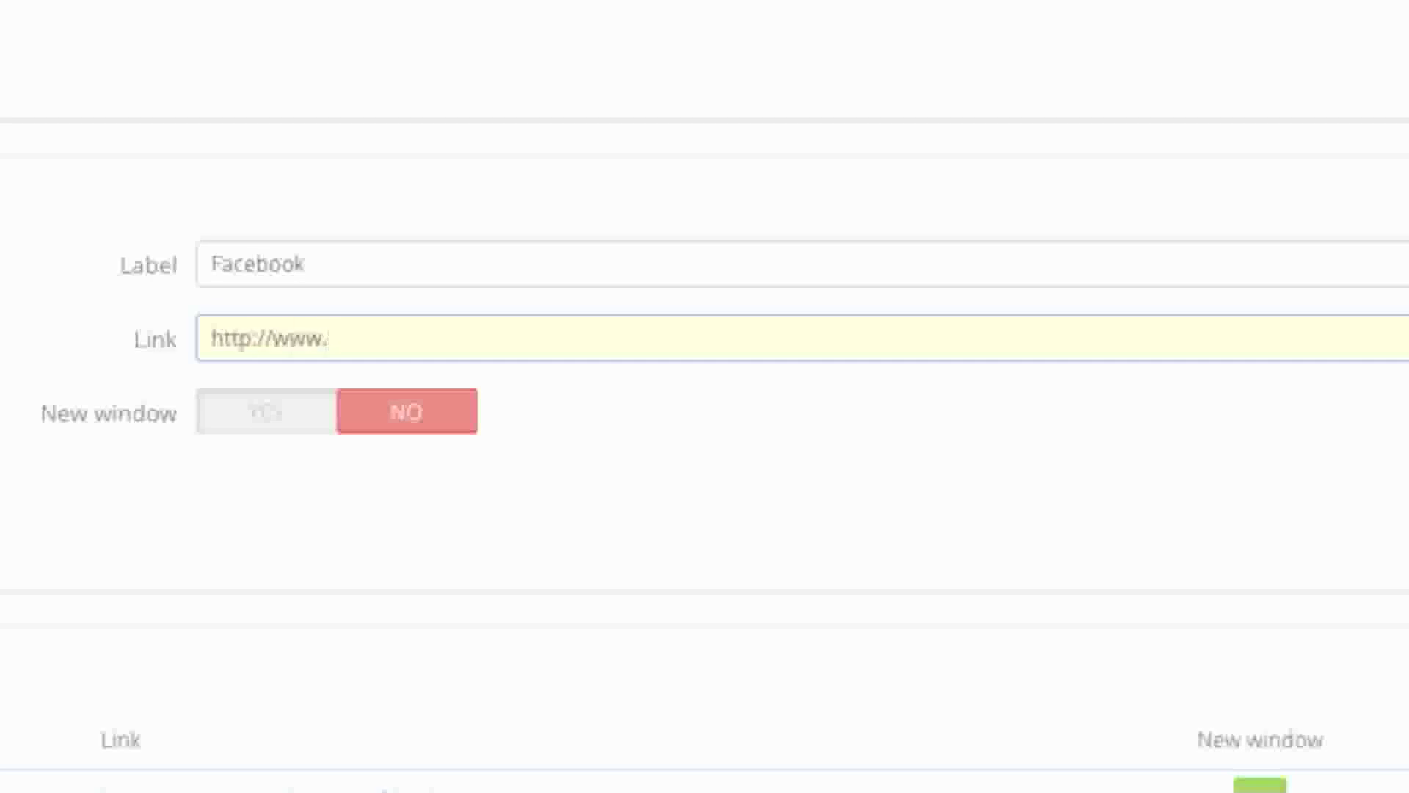
pyautogui.write('facebook.com/')
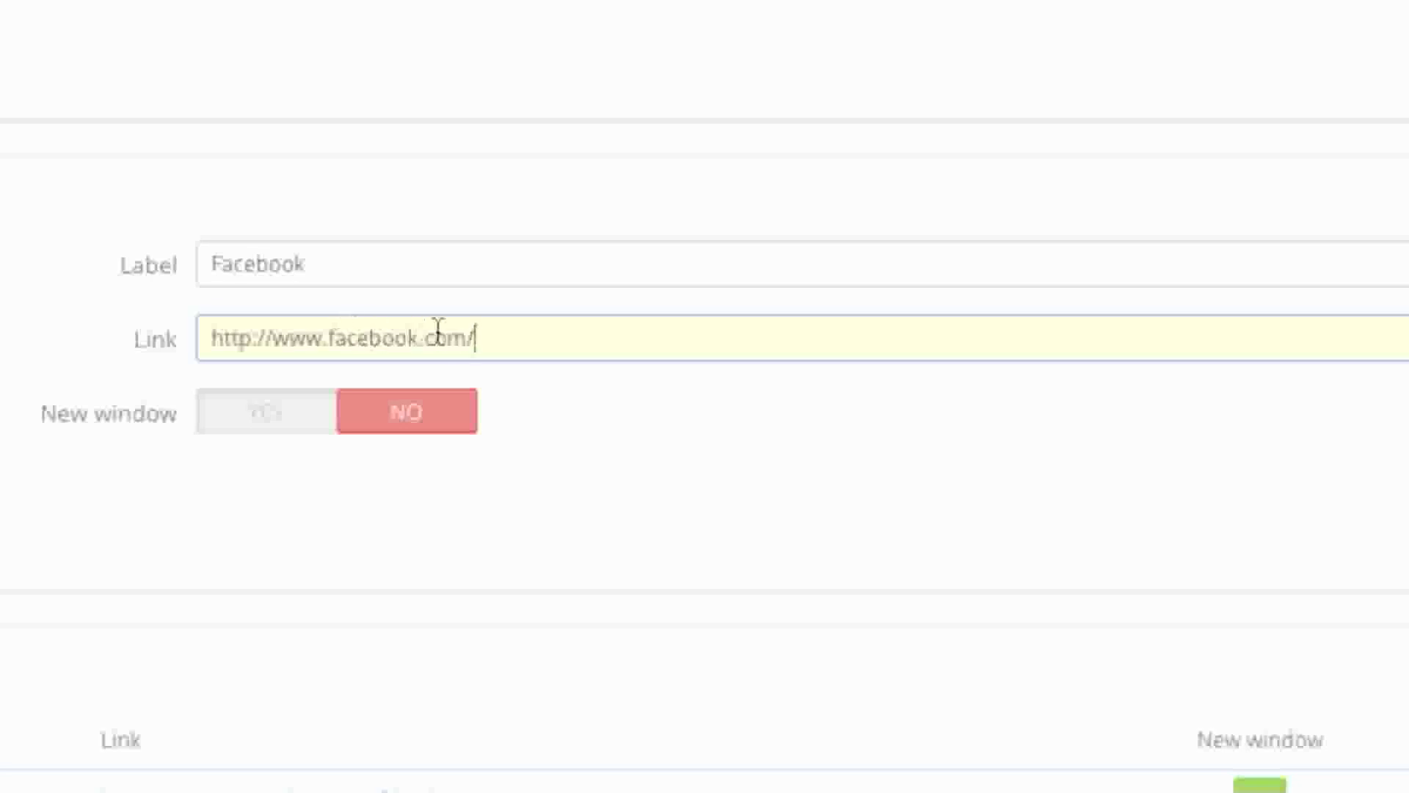
pyautogui.click(319, 429)
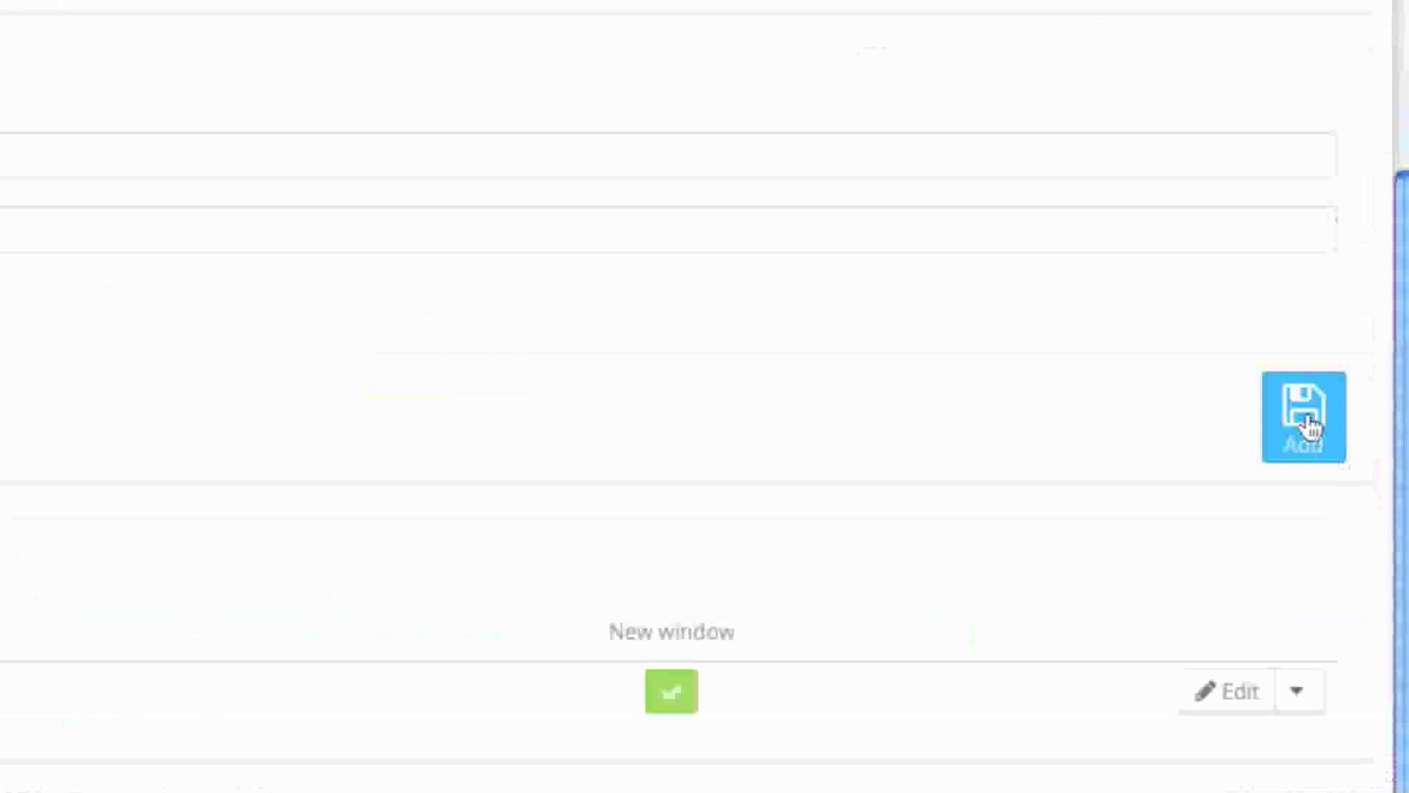
pyautogui.click(1309, 424)
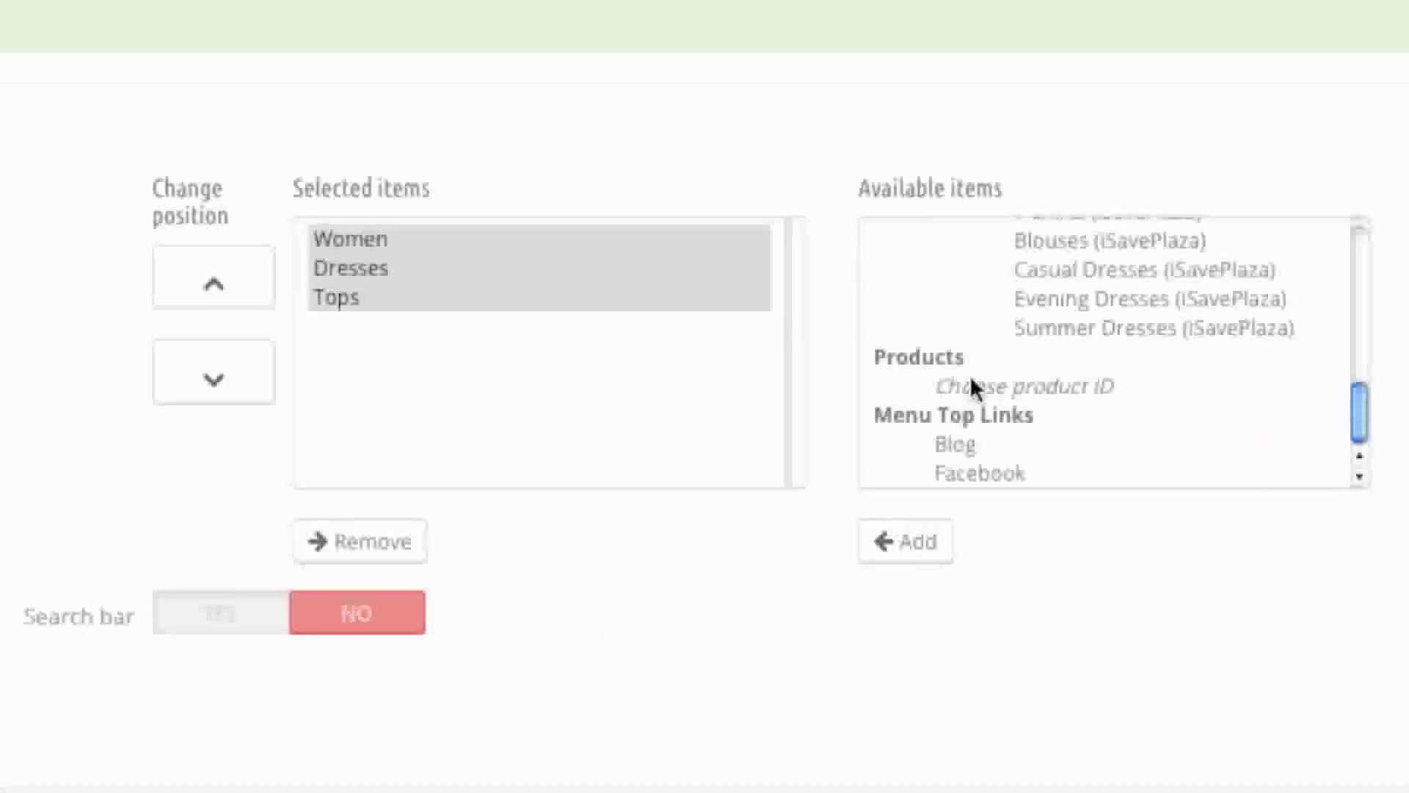
# Add the Facebook link to the selected menu items, save, and reload the storefront home page.
pyautogui.click(962, 474)
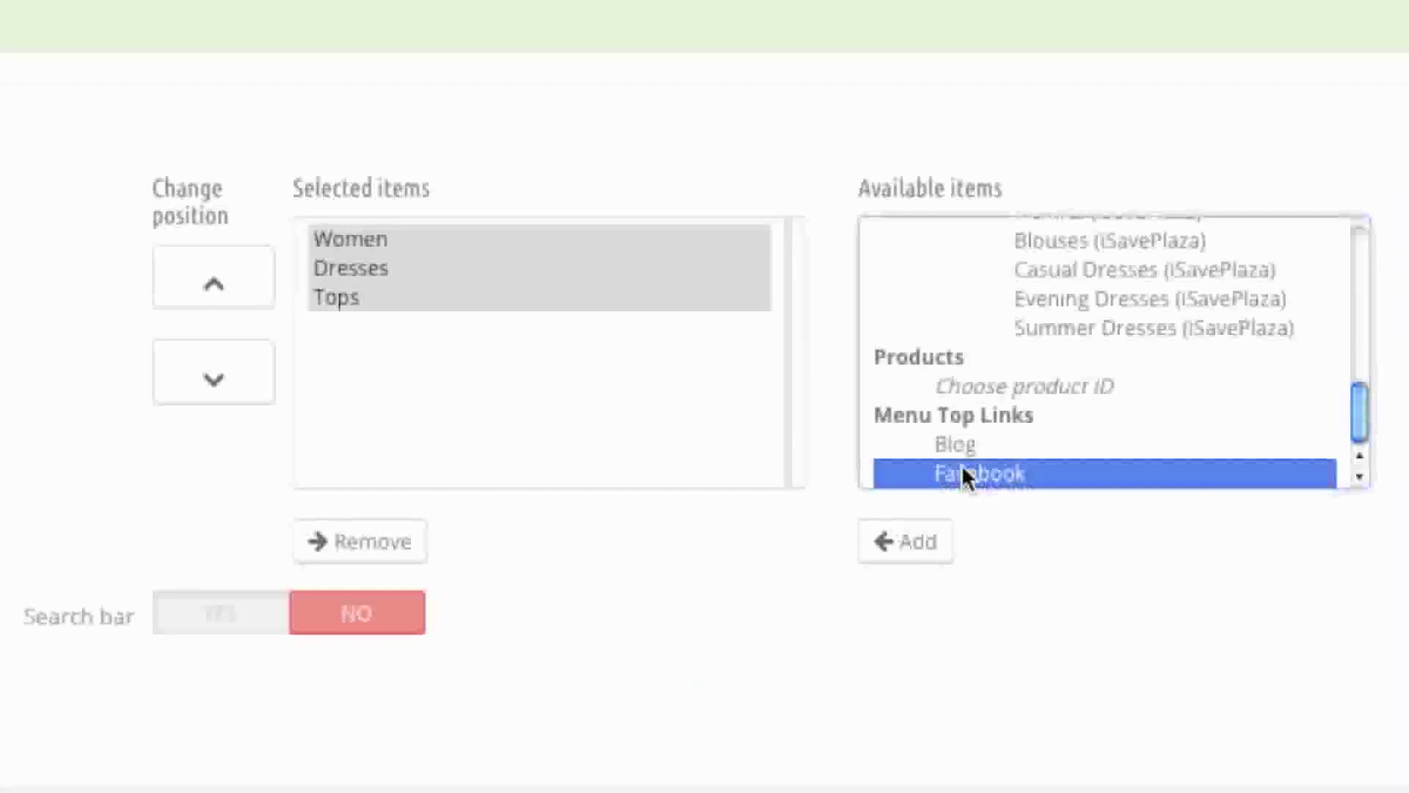
pyautogui.click(907, 546)
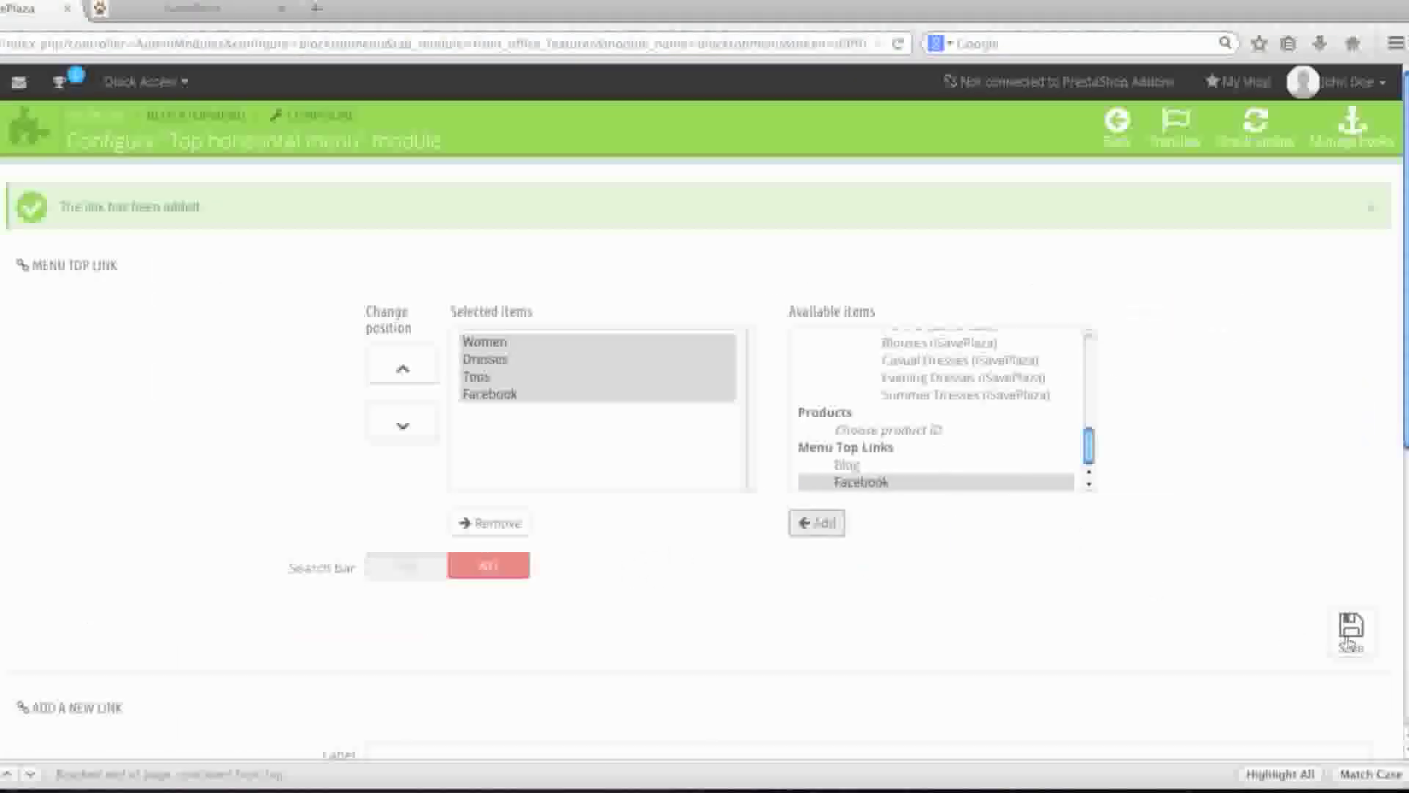
pyautogui.click(1349, 643)
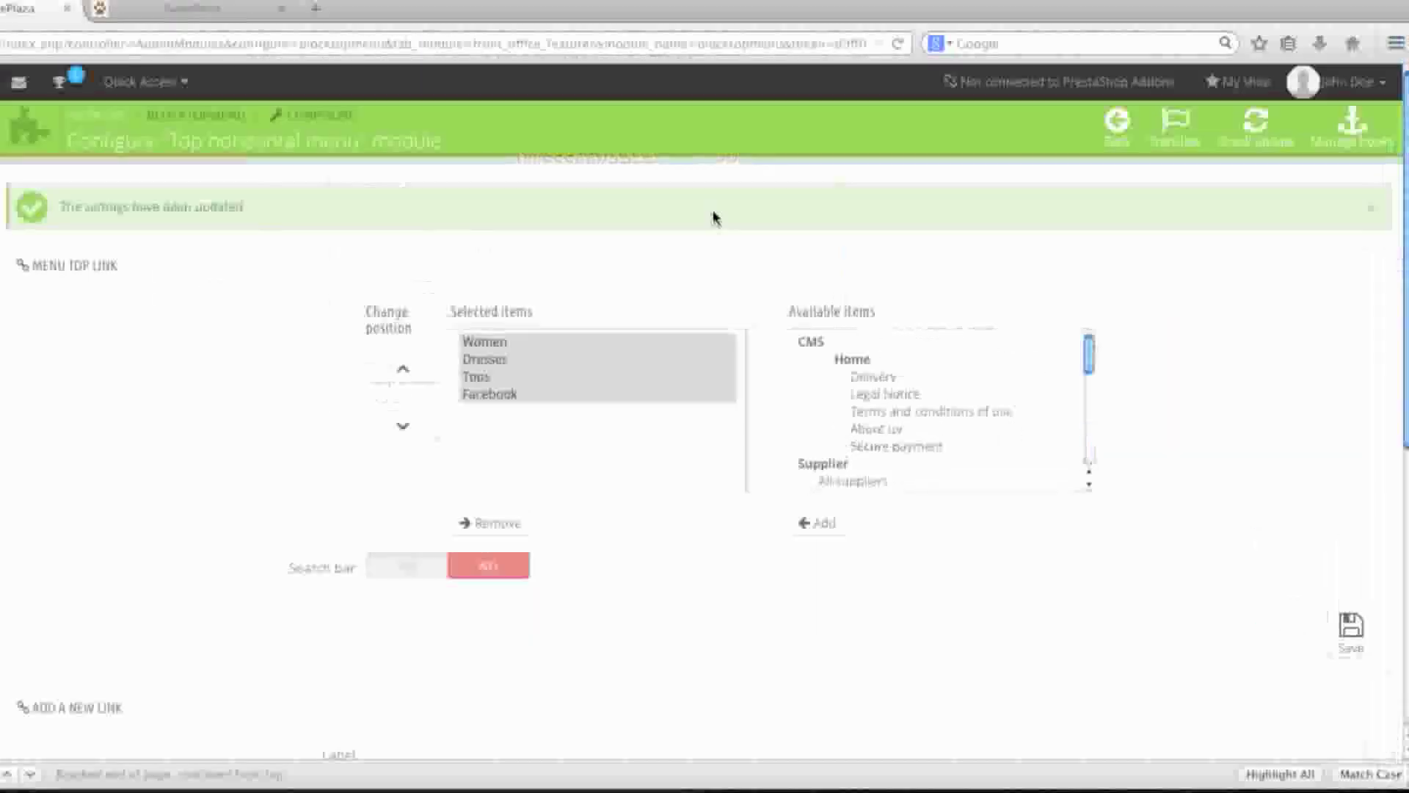
pyautogui.click(231, 17)
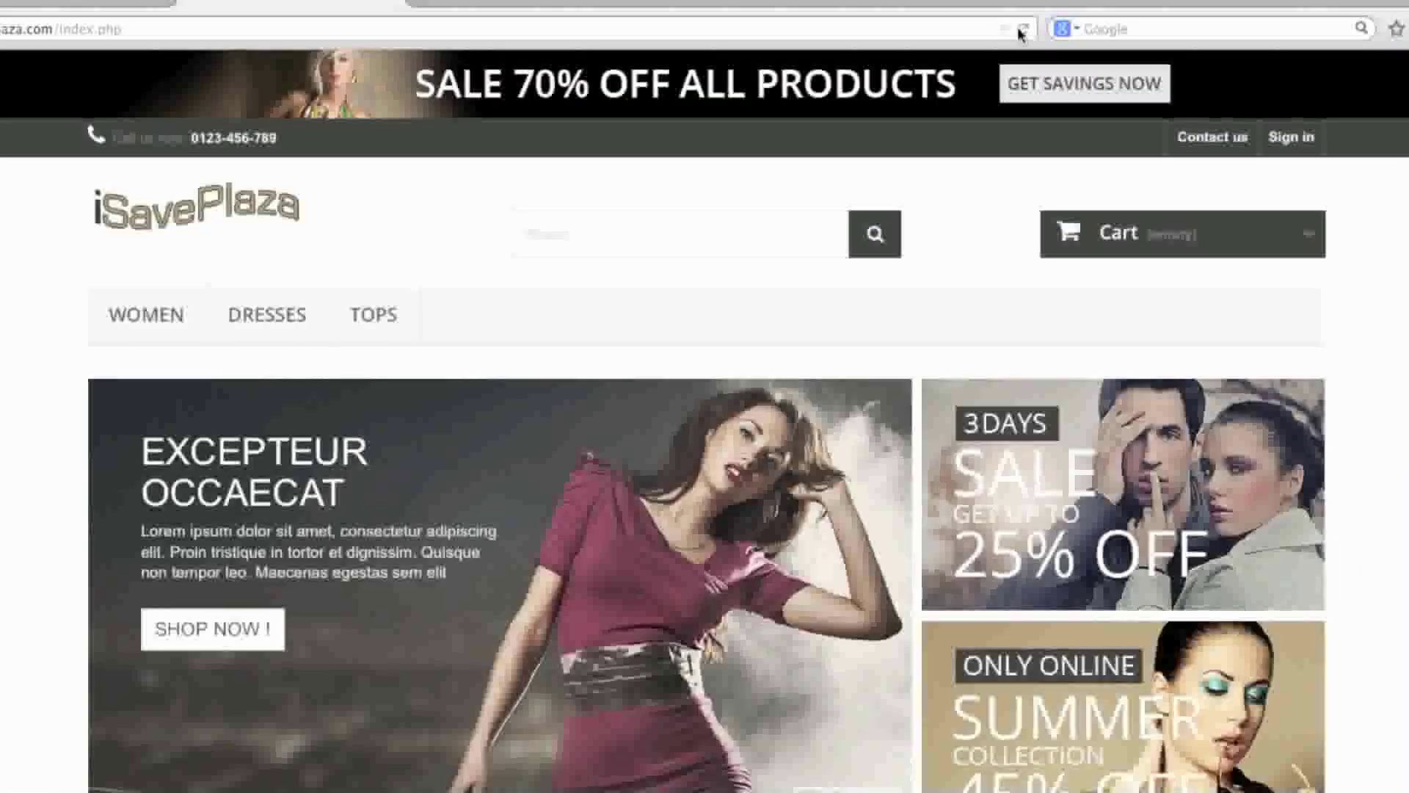
pyautogui.click(897, 44)
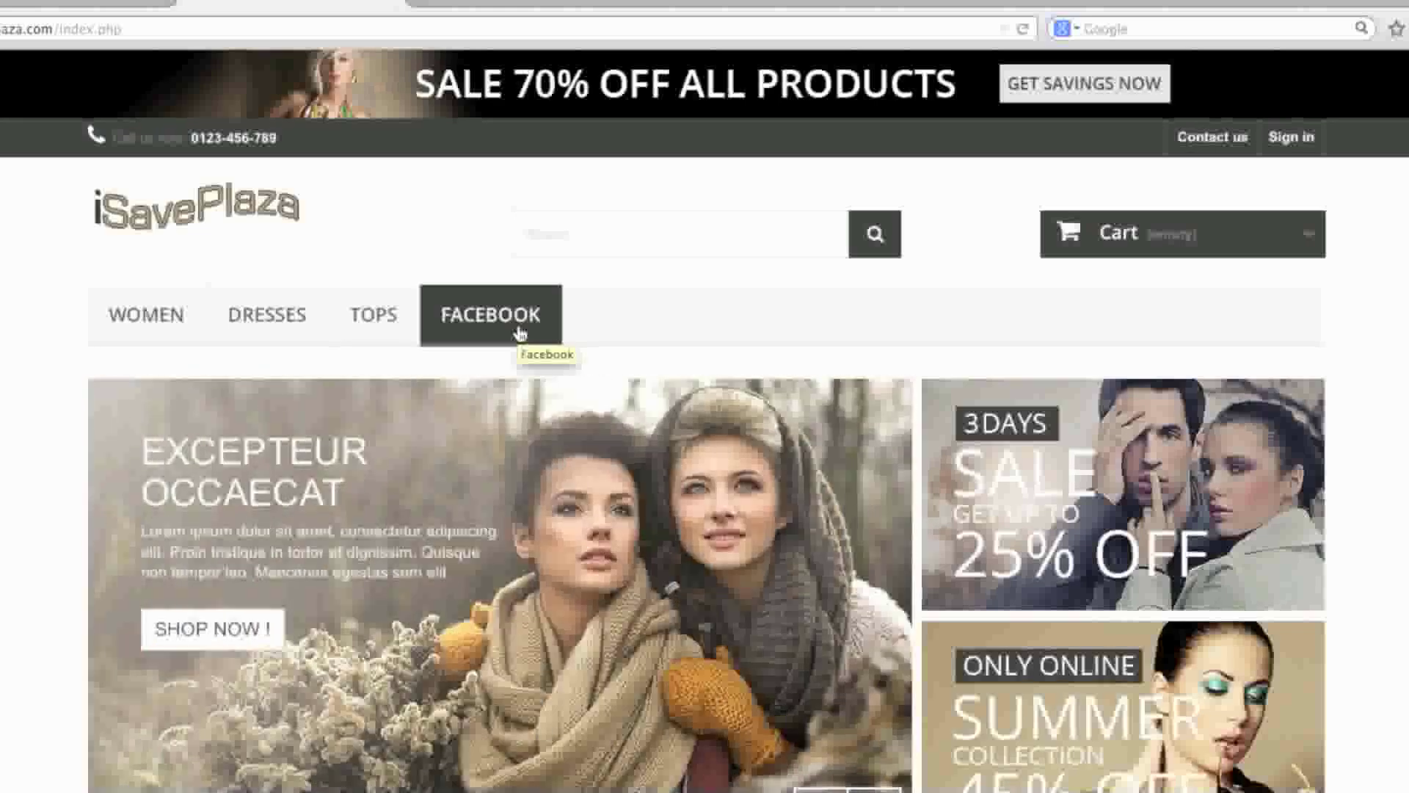
# Move Facebook above Tops in the selected menu items, save, and reload the storefront home page.
pyautogui.click(110, 2)
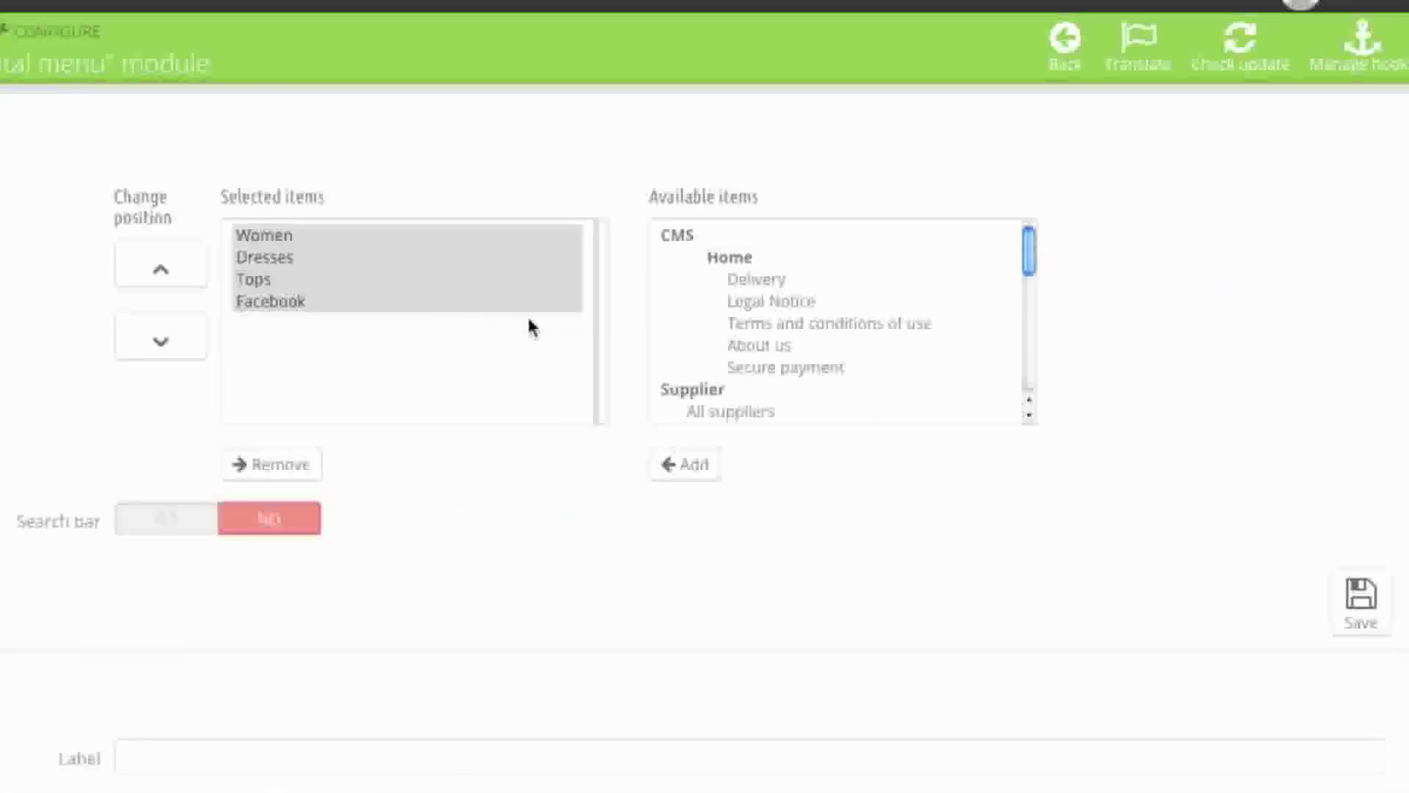
pyautogui.click(631, 327)
pyautogui.click(161, 270)
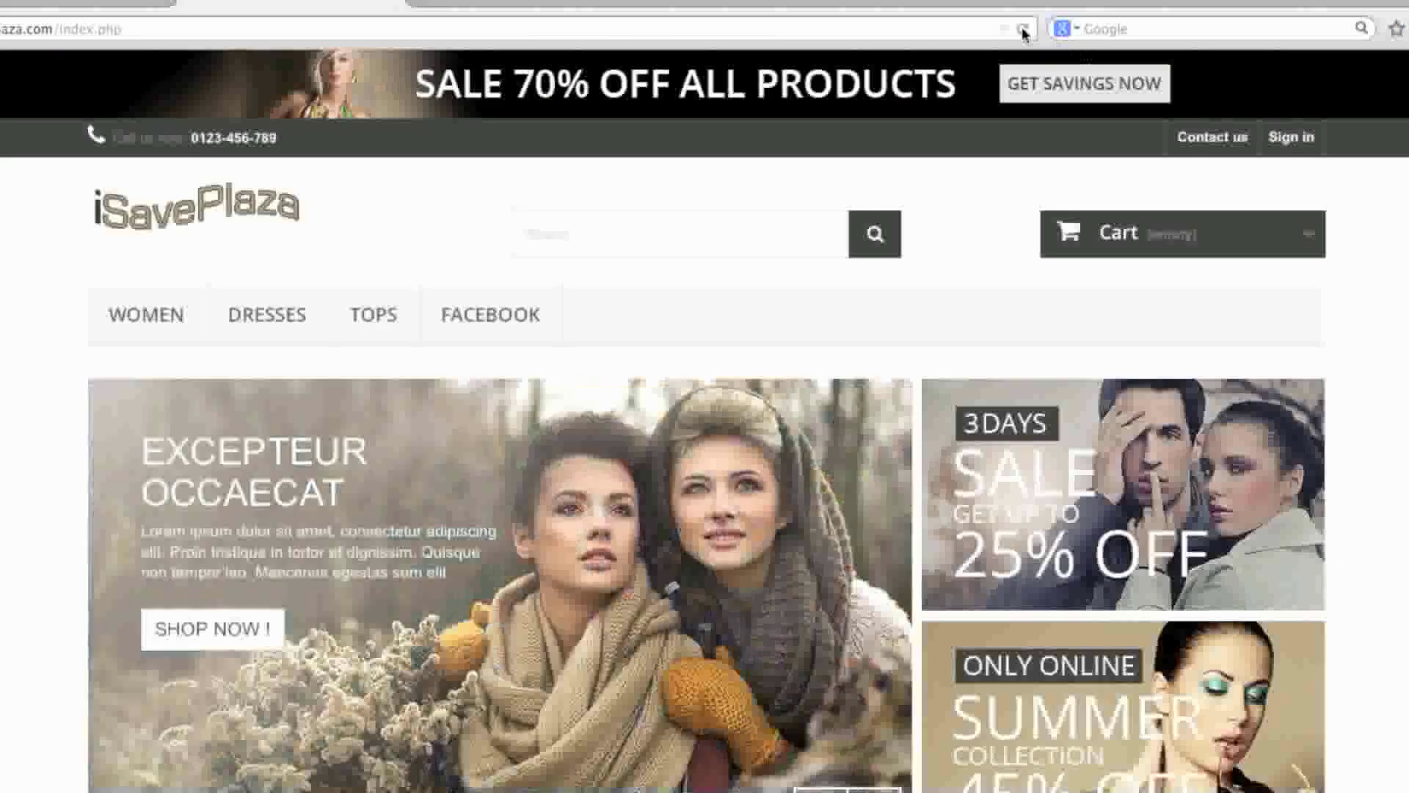
pyautogui.click(1024, 31)
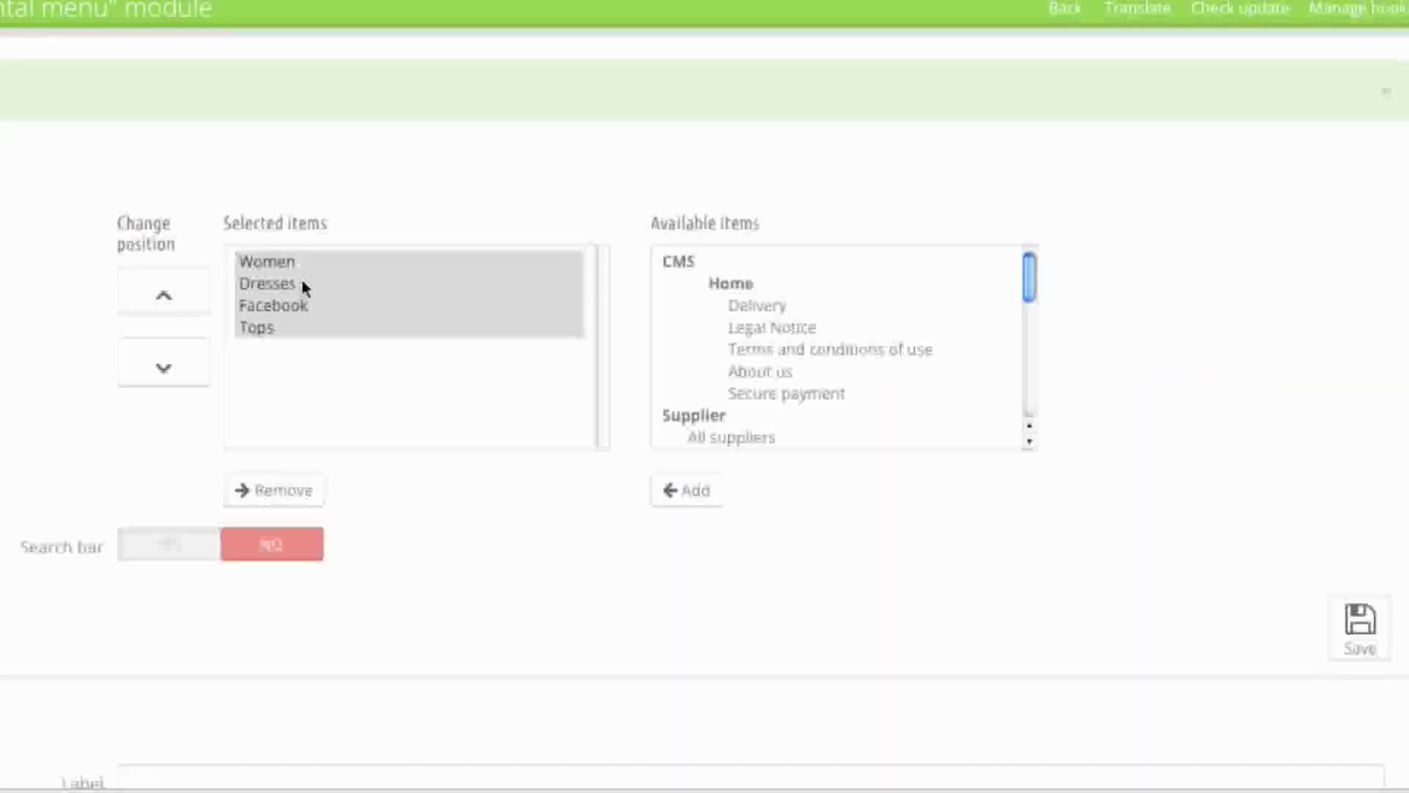
# Move Facebook back below Tops in the selected menu items, save, and view the storefront home page down to the footer.
pyautogui.click(269, 307)
pyautogui.click(163, 363)
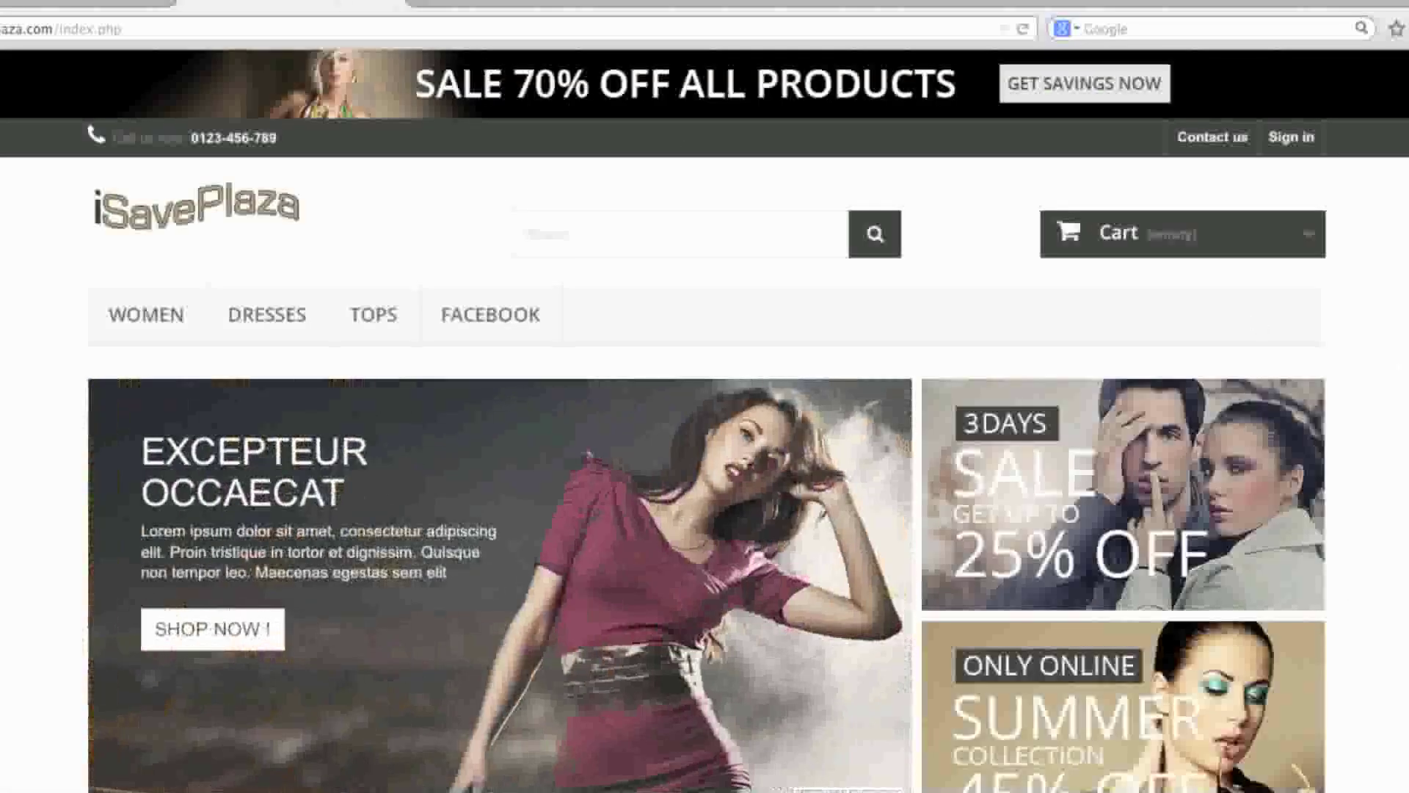
pyautogui.scroll(-15, 158, 57)
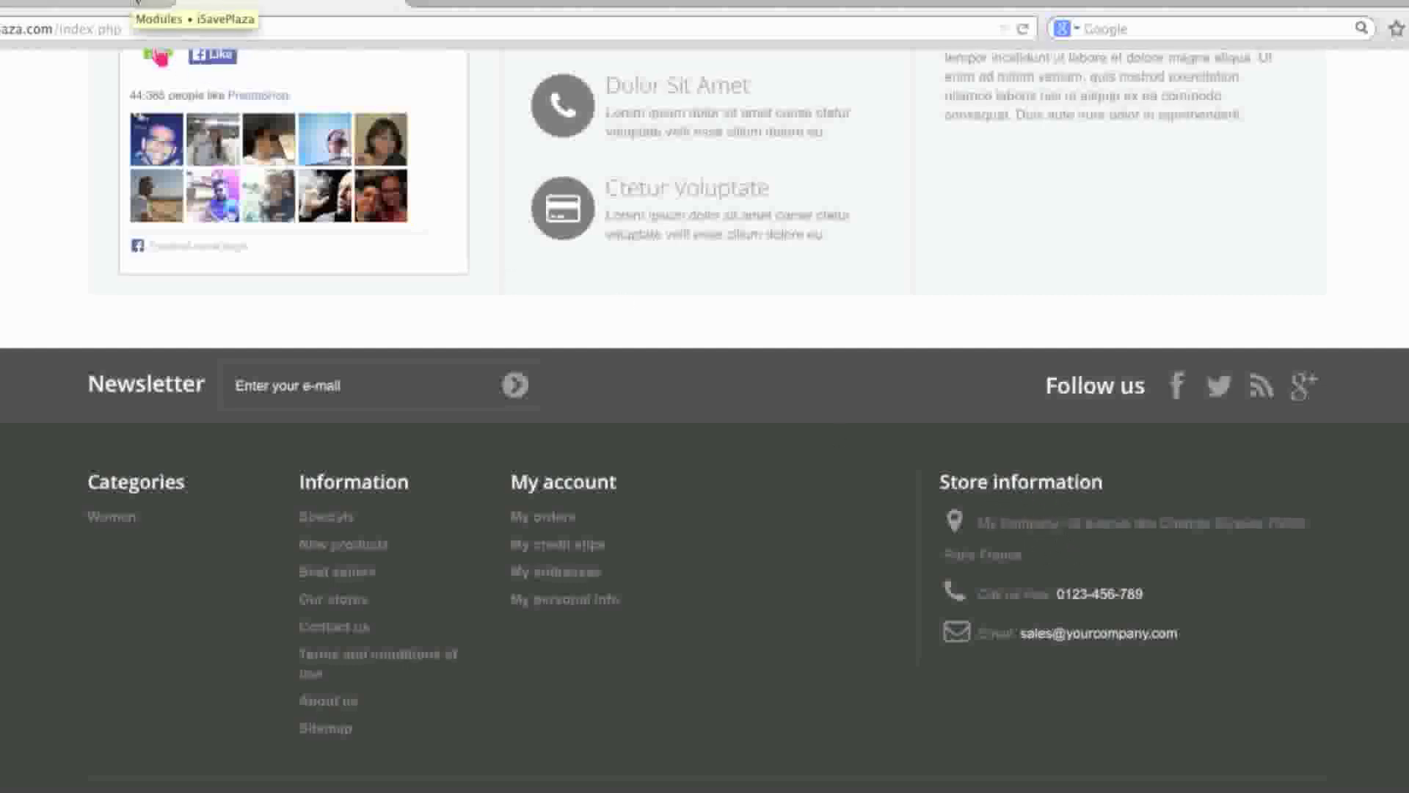
# Return to the back office's list of modules and look through the installed and enabled Front Office Features modules.
pyautogui.click(137, 2)
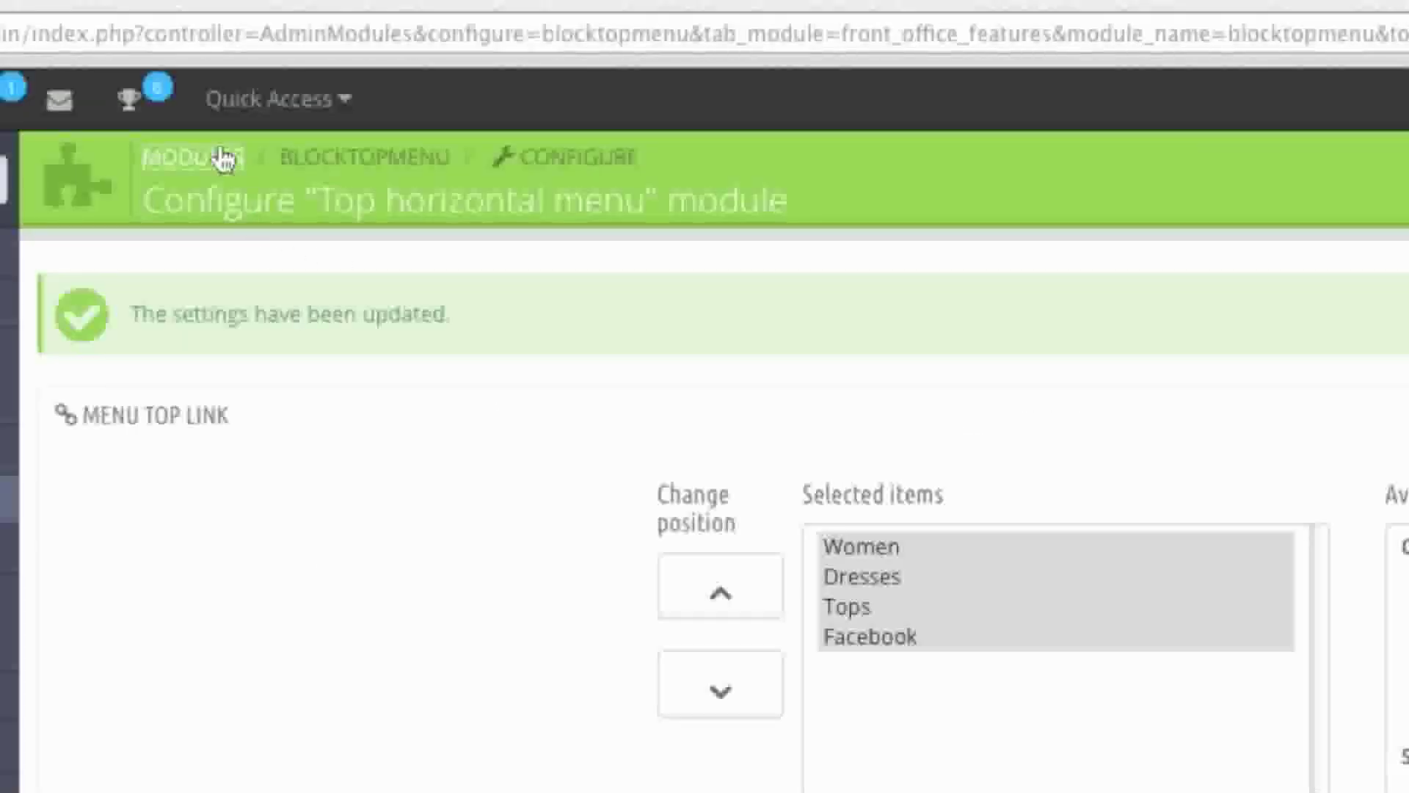
pyautogui.click(139, 95)
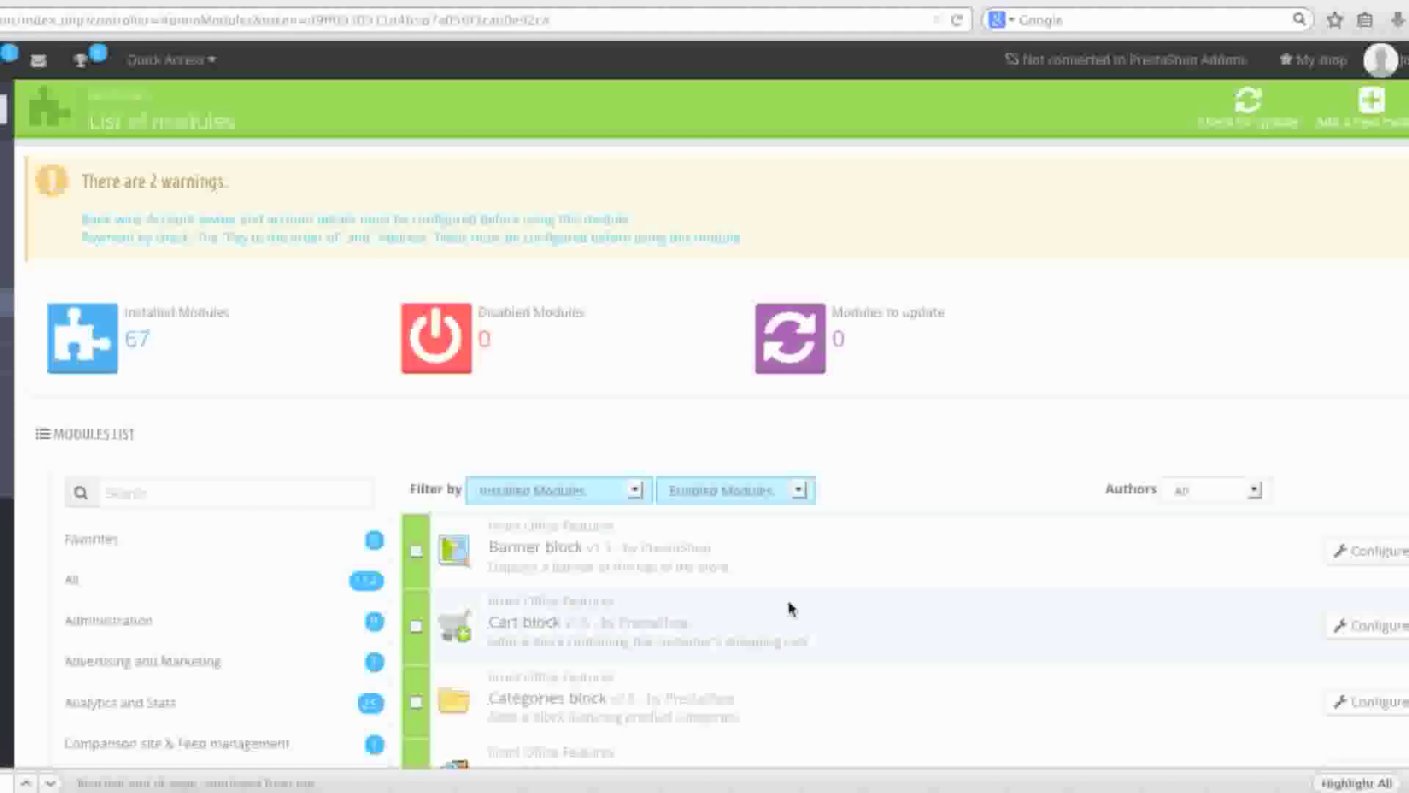
pyautogui.scroll(-3, 788, 601)
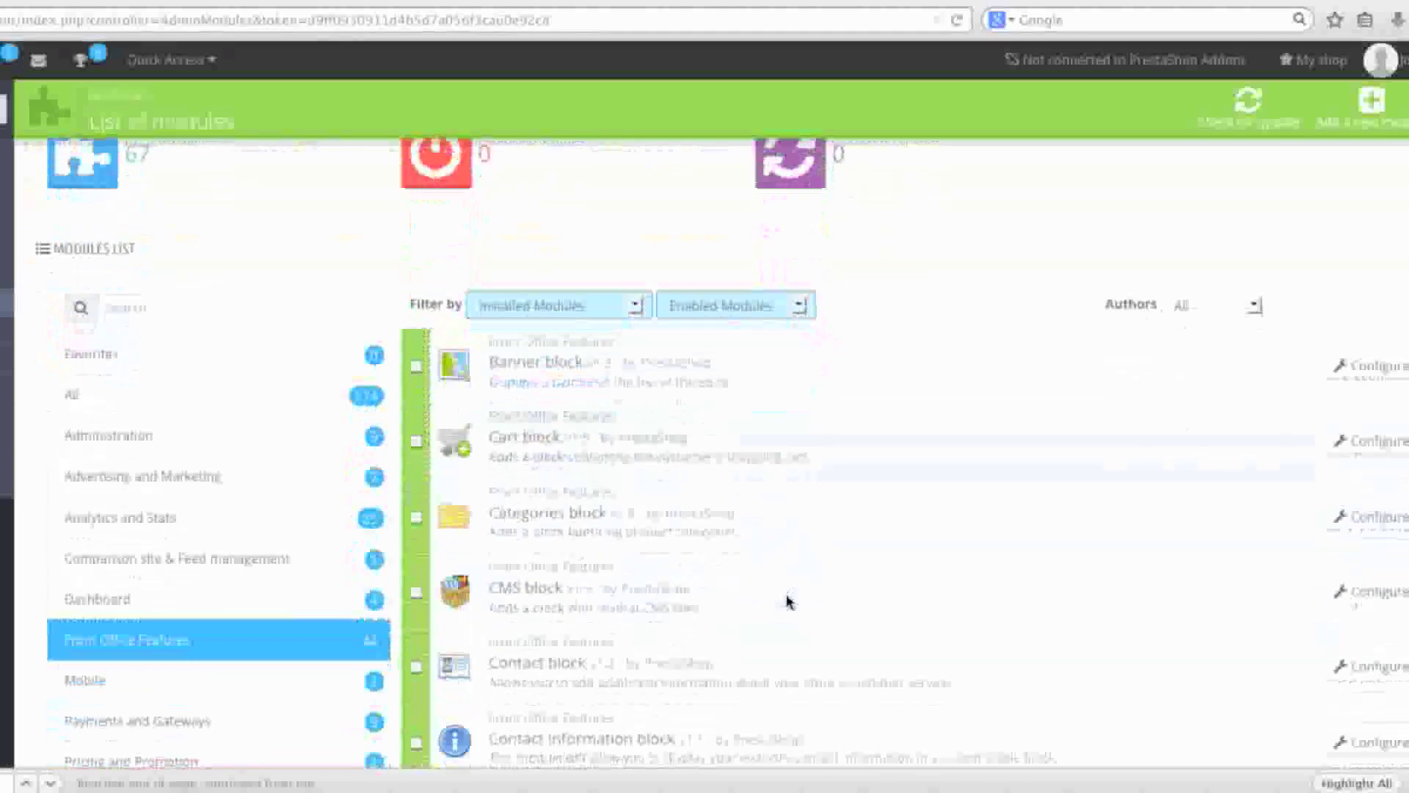
pyautogui.scroll(-2, 787, 602)
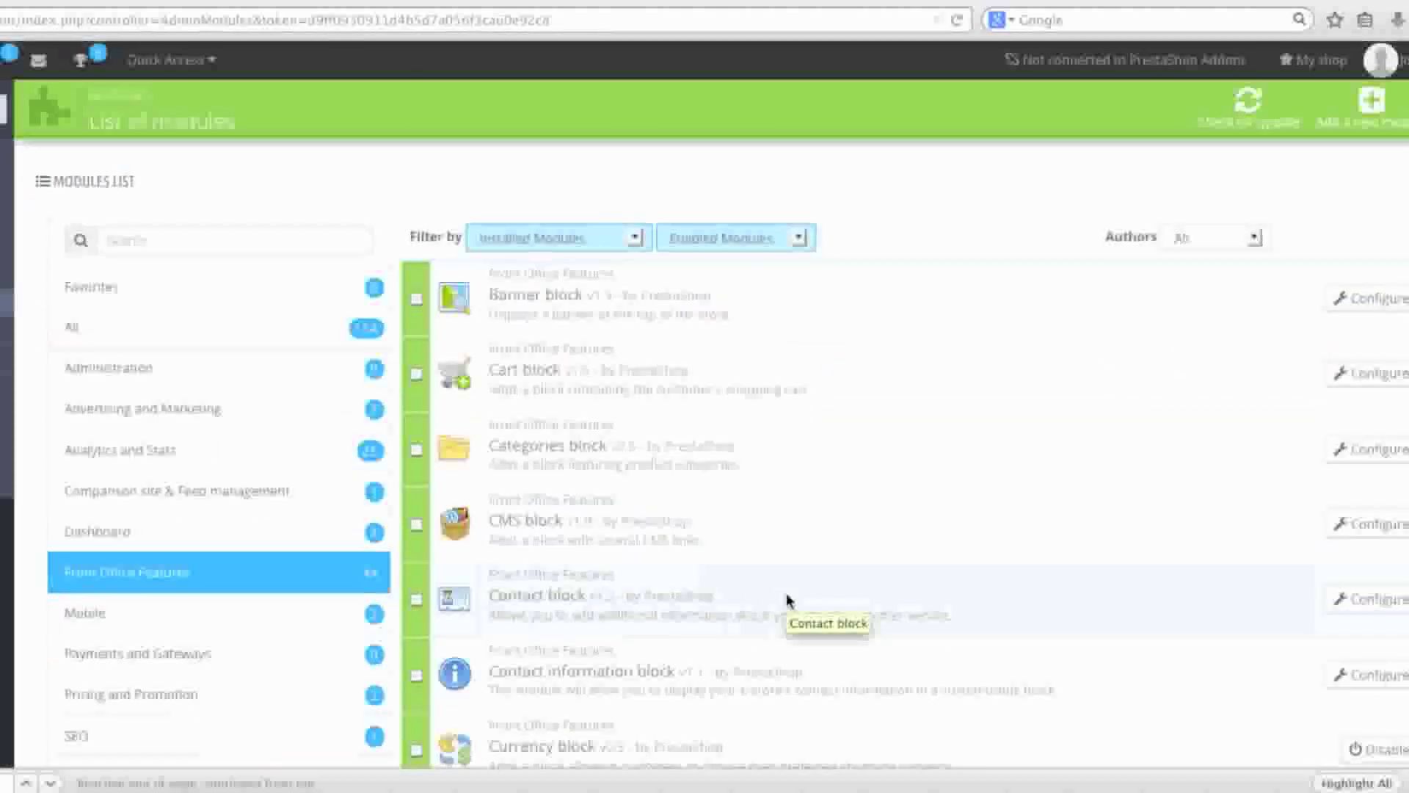
# Set the Contact information block's address to USA, save, and reload the storefront home page to check the footer.
pyautogui.scroll(-2, 786, 593)
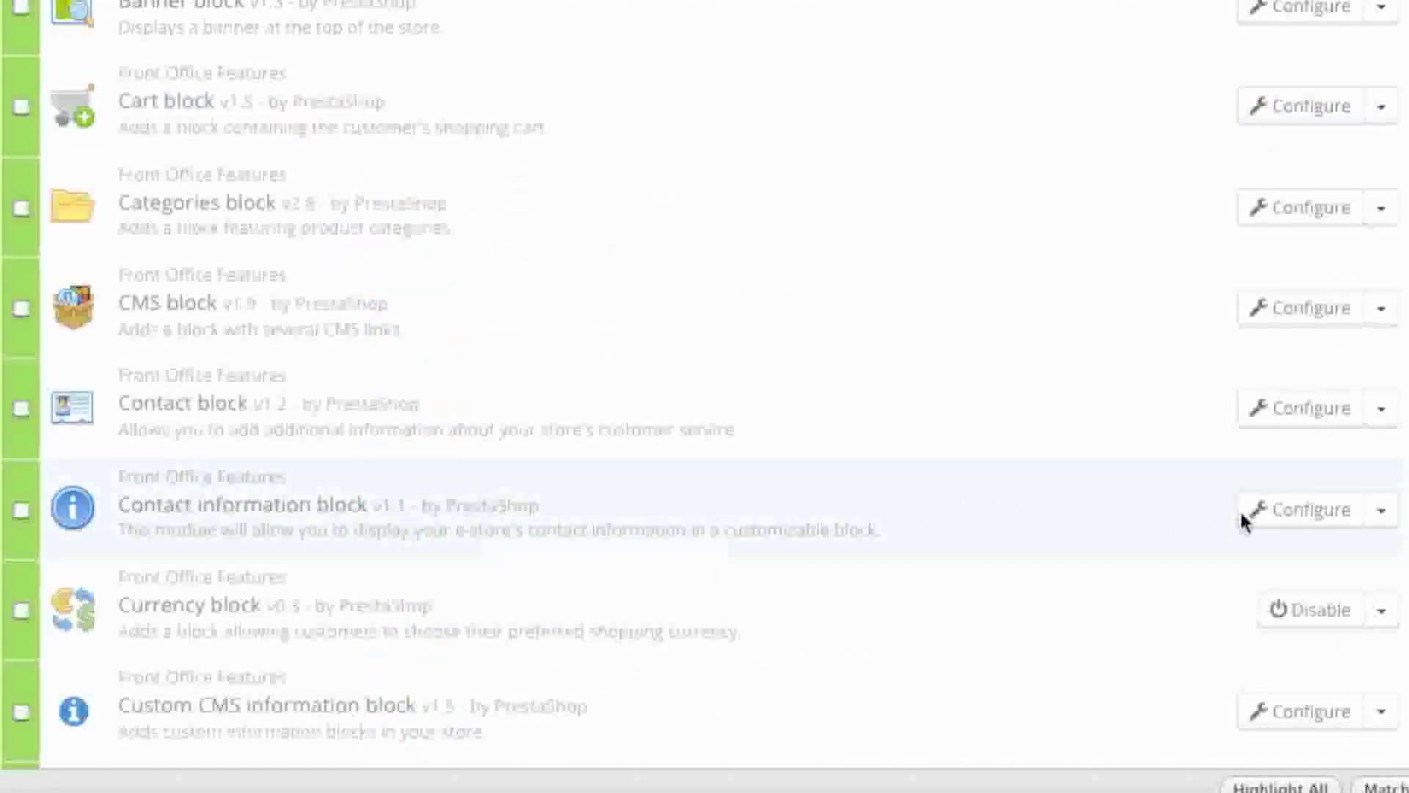
pyautogui.click(1263, 513)
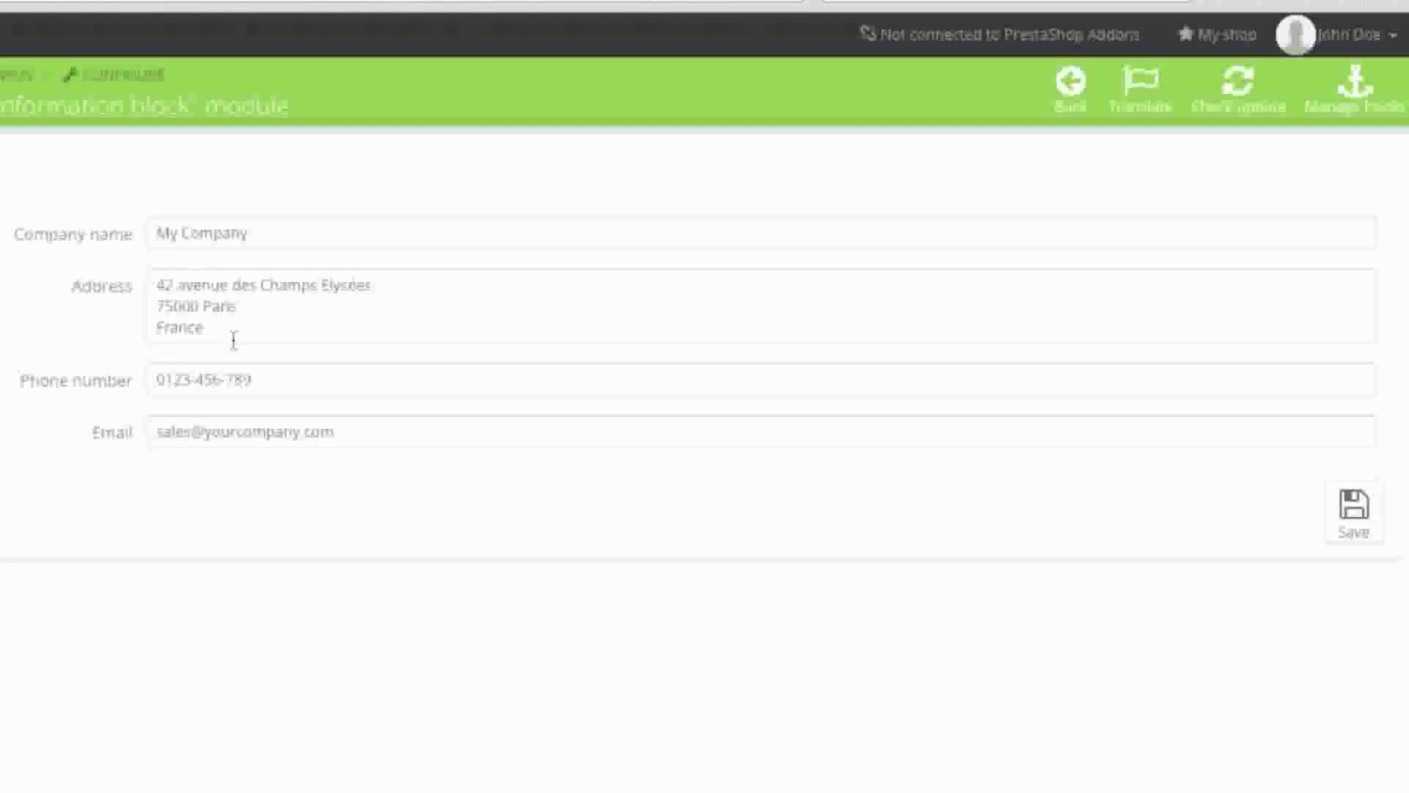
pyautogui.moveTo(233, 339); pyautogui.dragTo(131, 273)
pyautogui.write('USA')
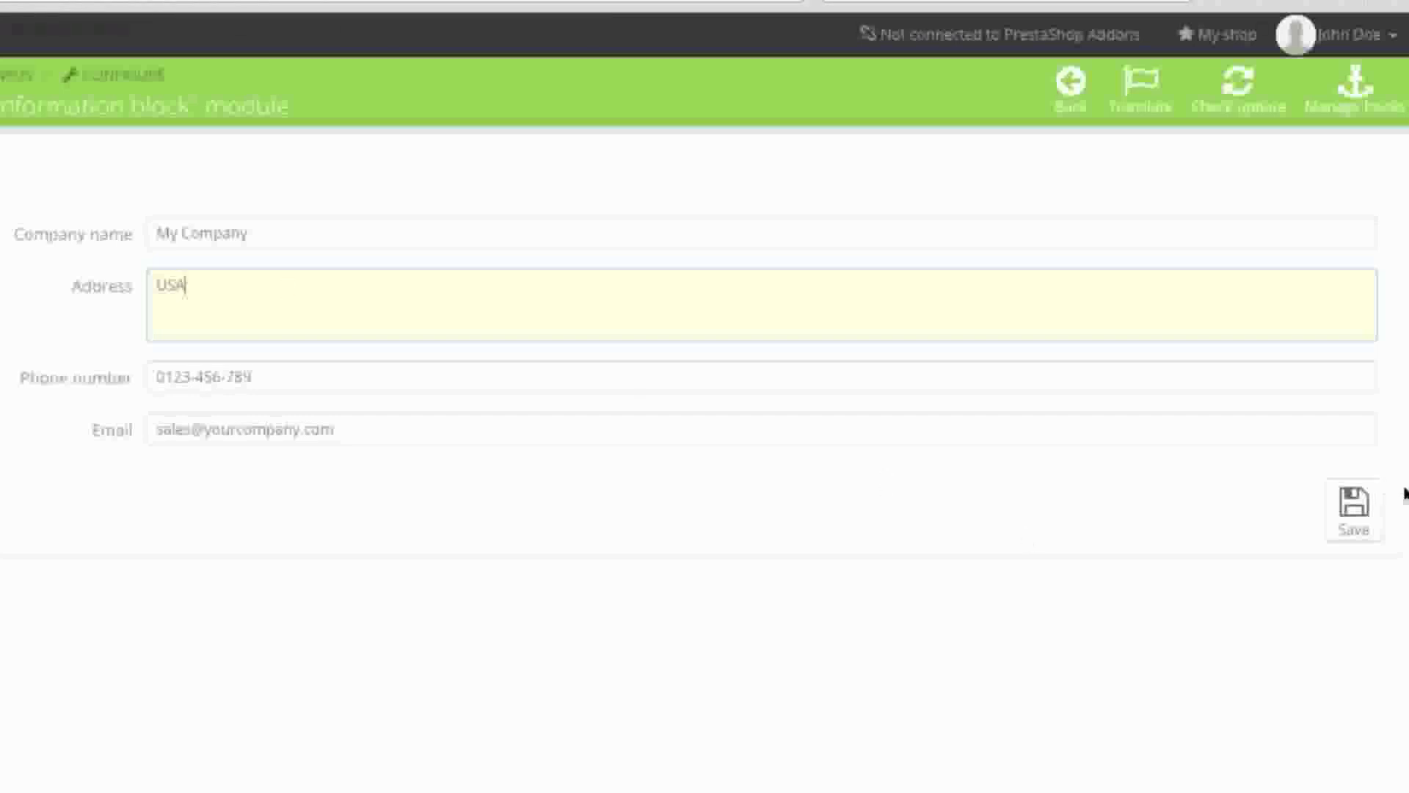
pyautogui.click(1374, 513)
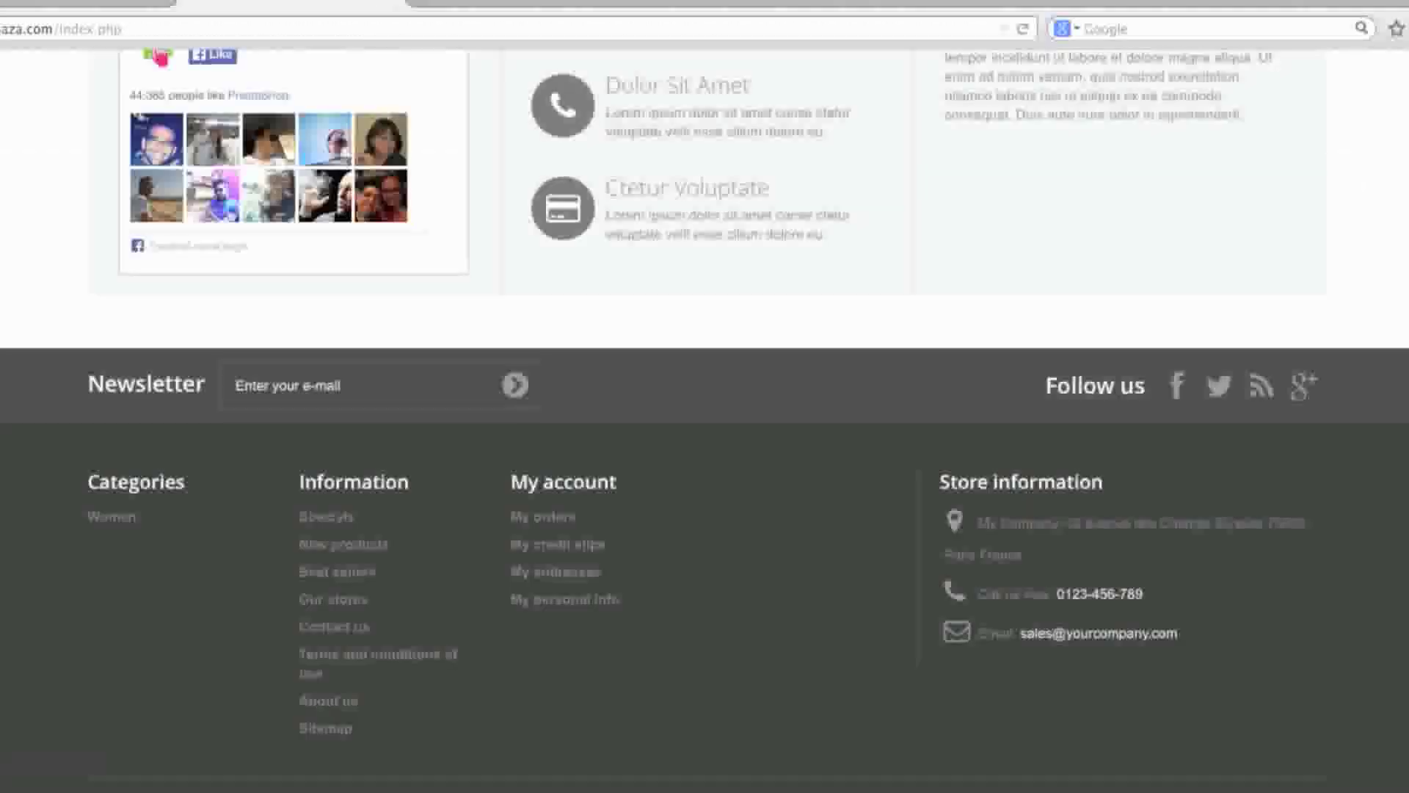
pyautogui.click(1021, 29)
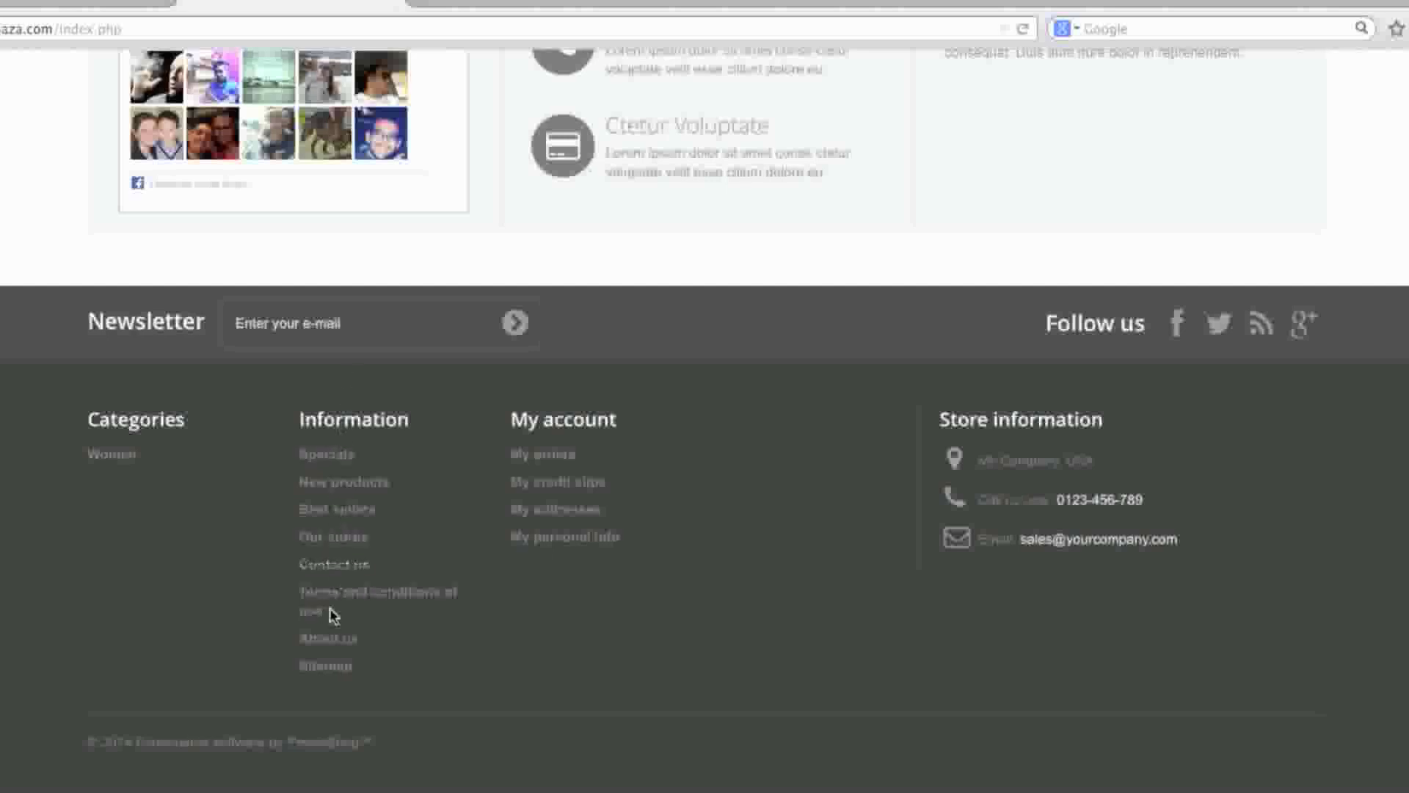
# Turn off the "Our stores" footer link in the CMS block module's configuration, save, and reload the storefront home page.
pyautogui.click(110, 2)
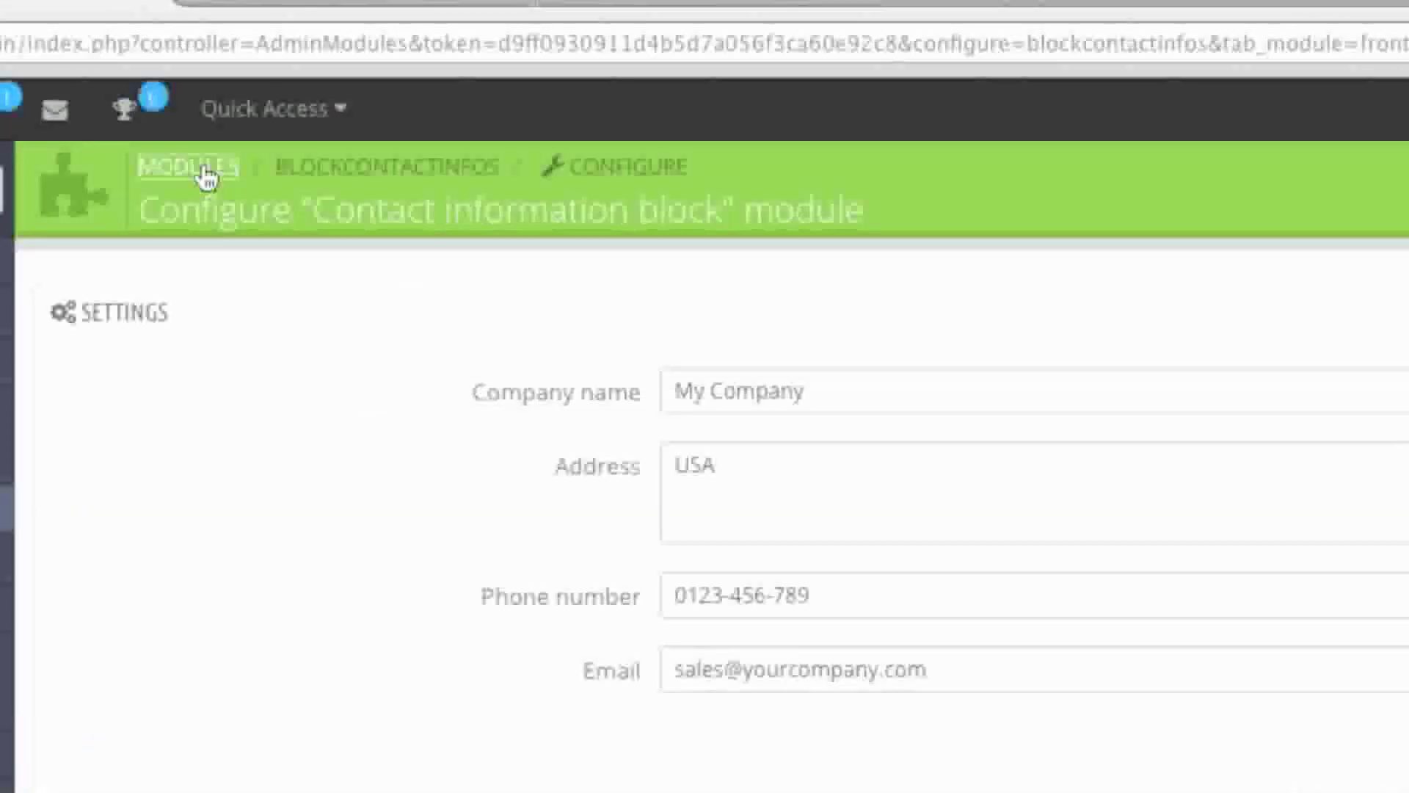
pyautogui.click(213, 177)
pyautogui.scroll(-3, 896, 372)
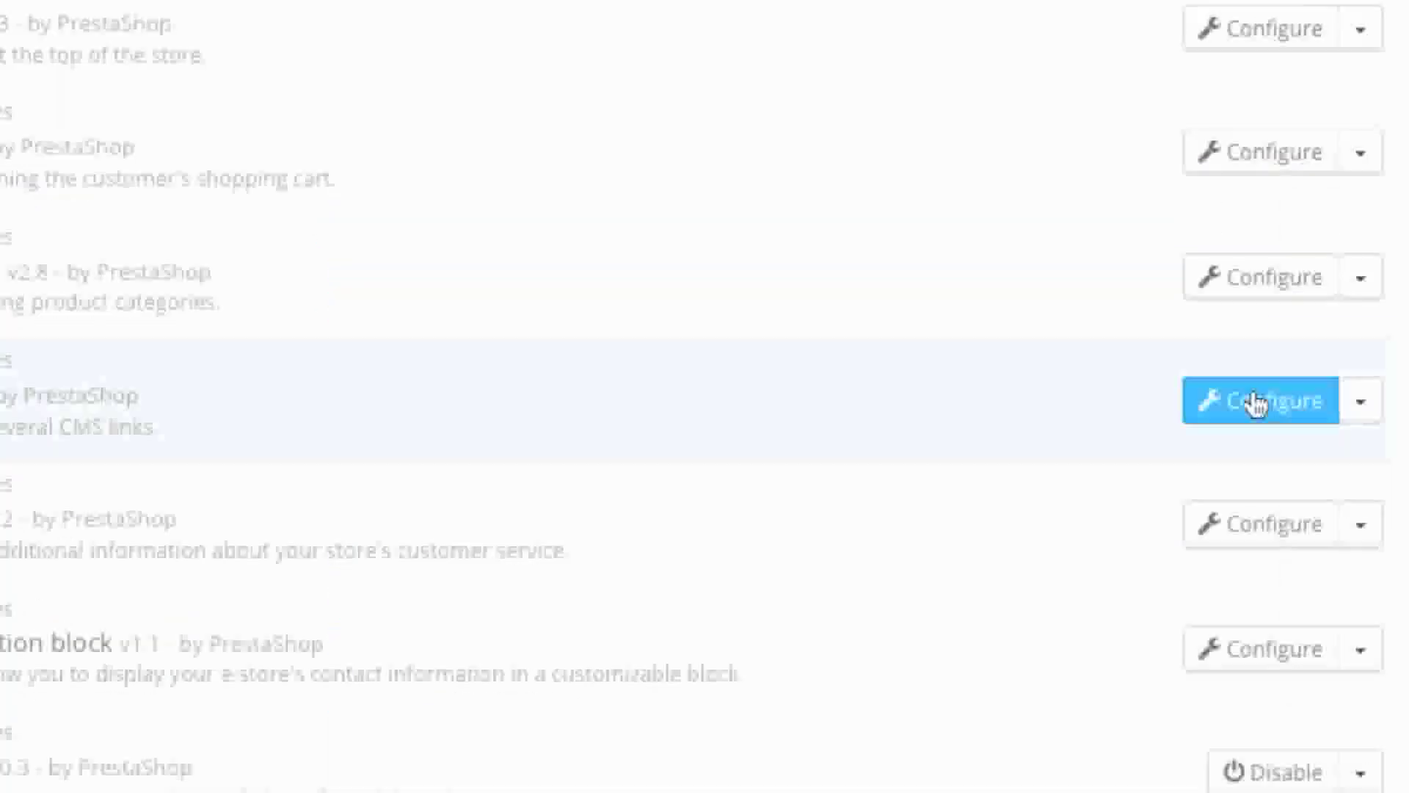
pyautogui.click(1256, 403)
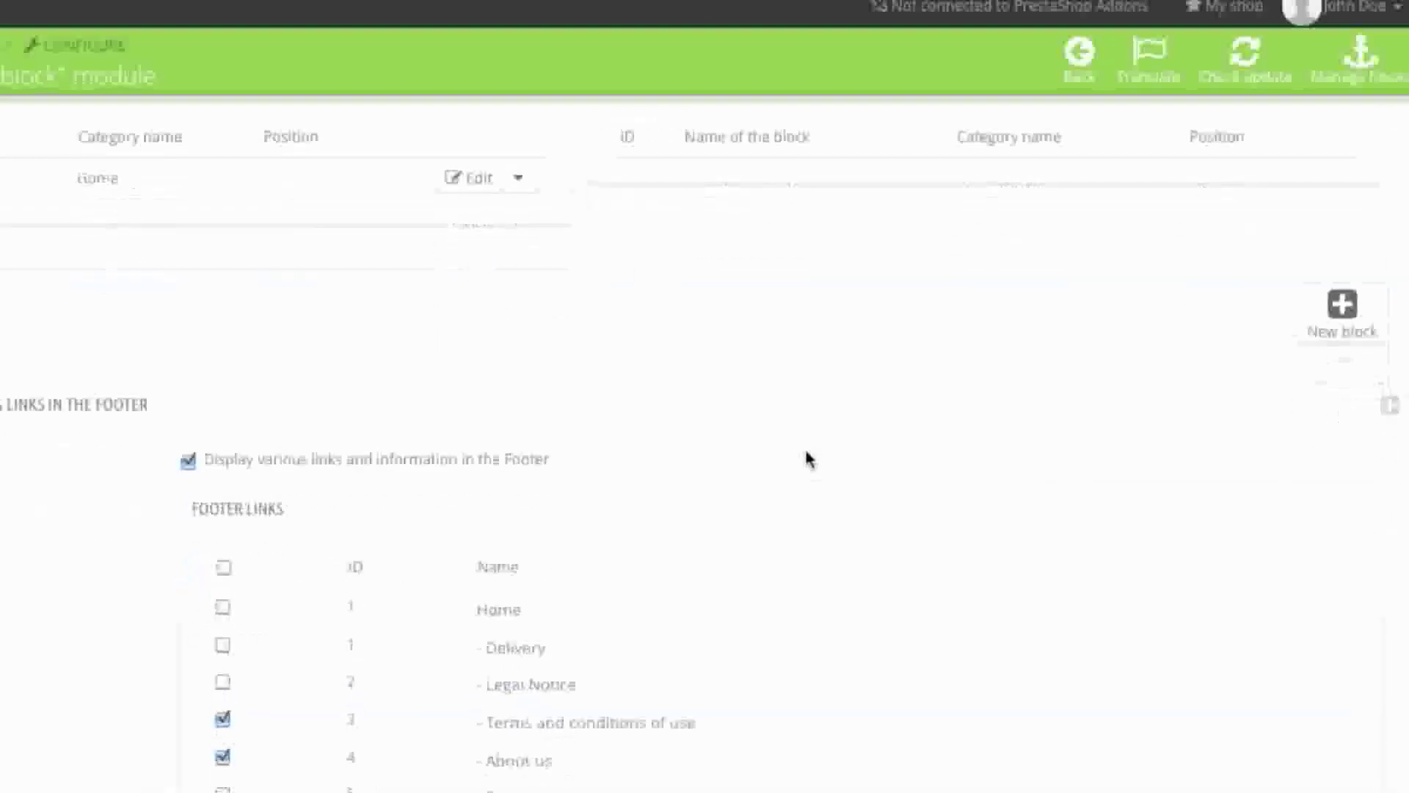
pyautogui.scroll(-8, 807, 460)
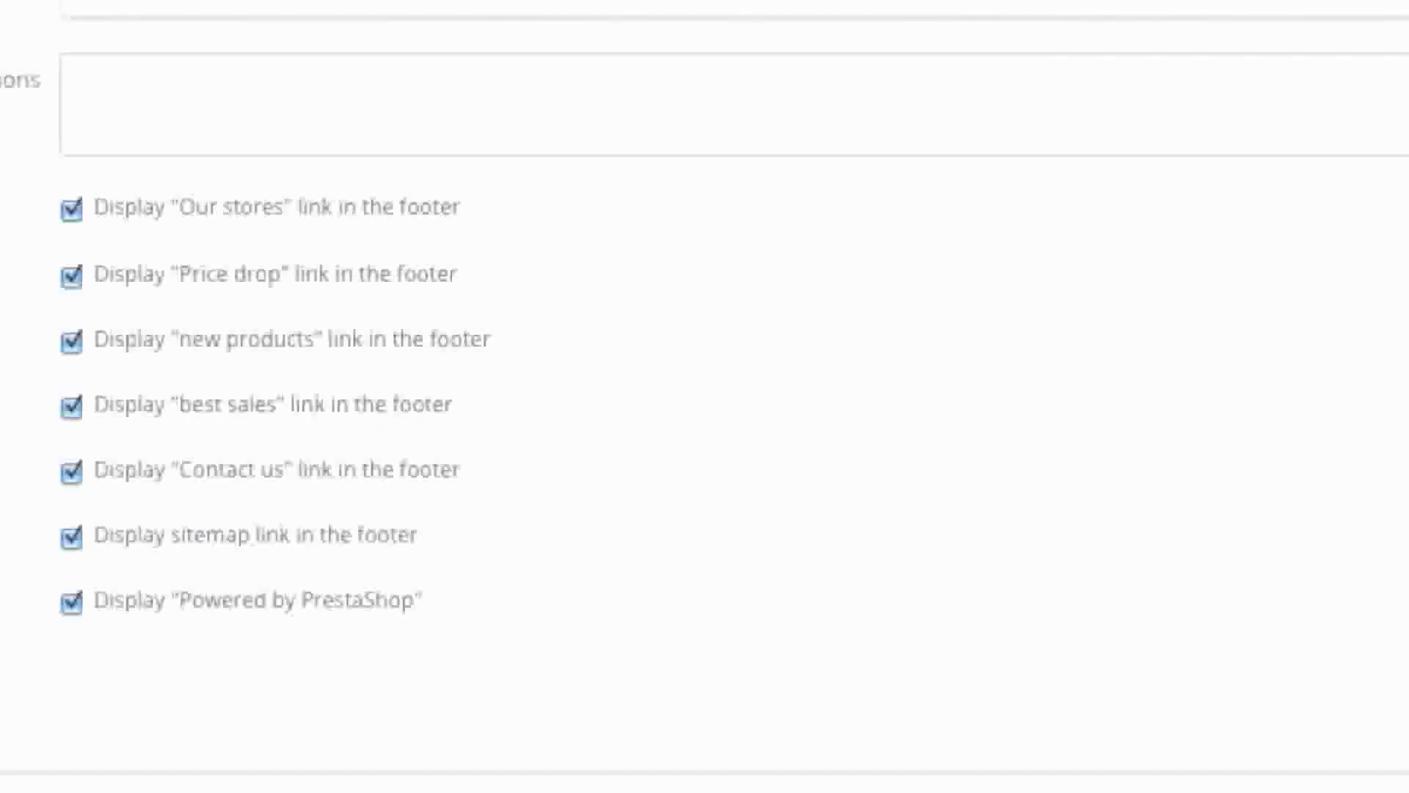
pyautogui.click(72, 214)
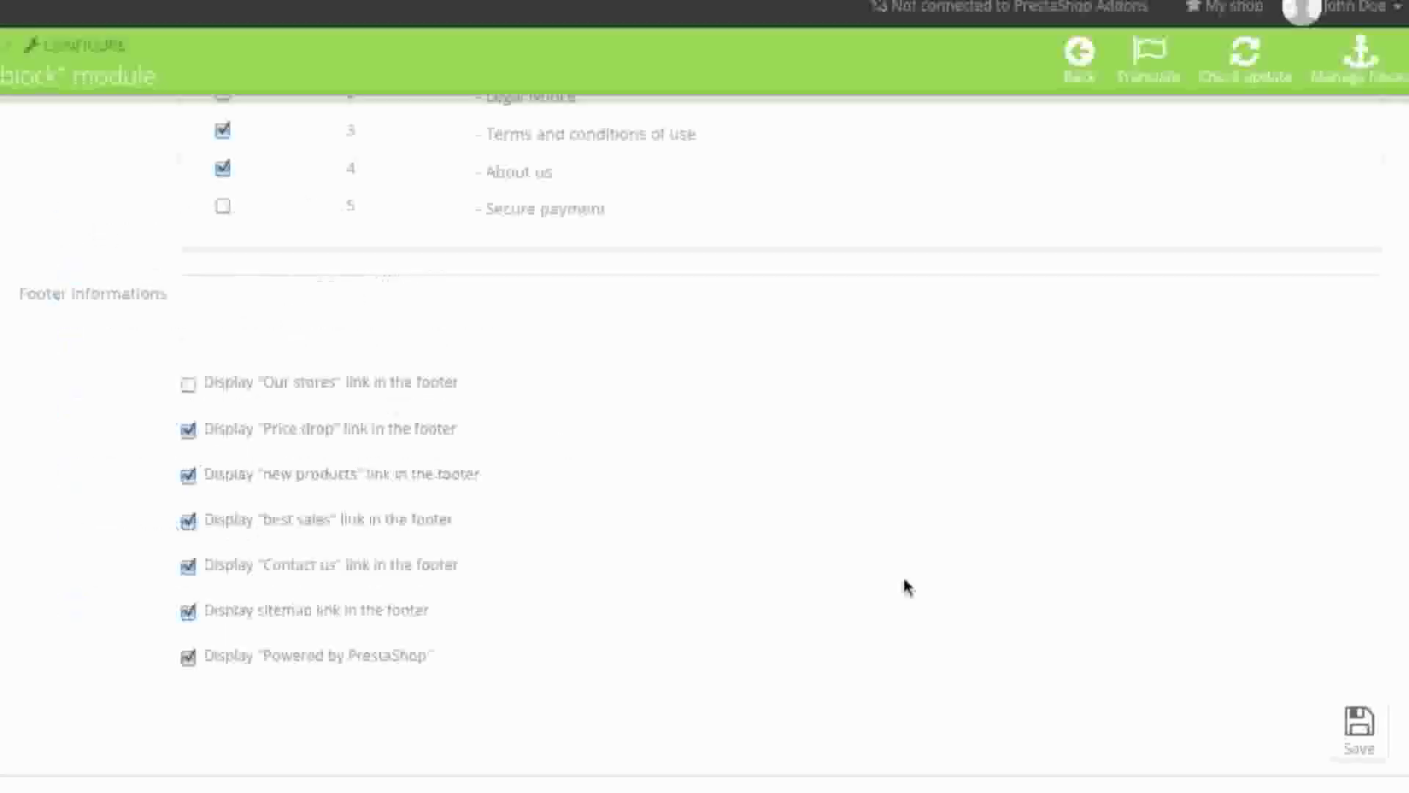
pyautogui.click(1383, 757)
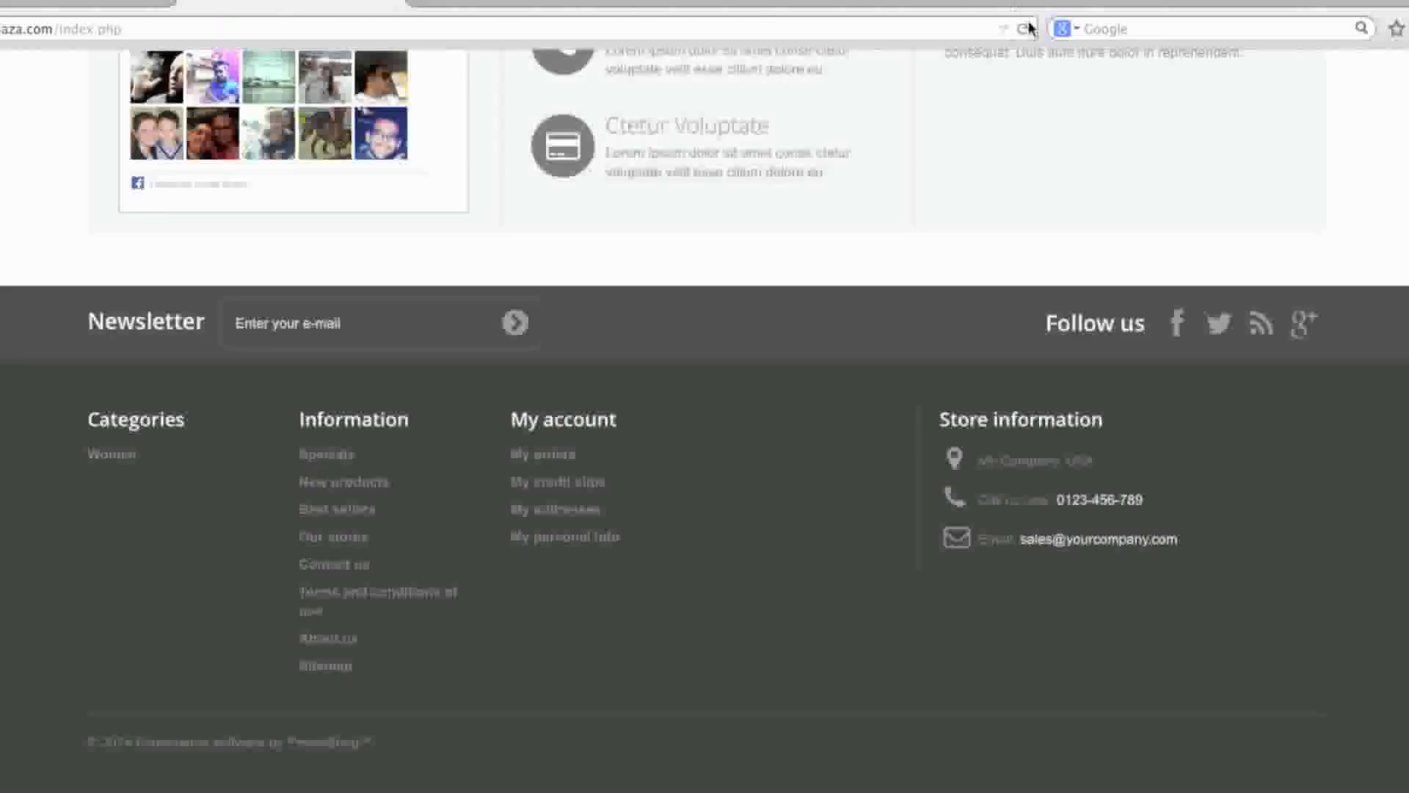
pyautogui.click(1026, 29)
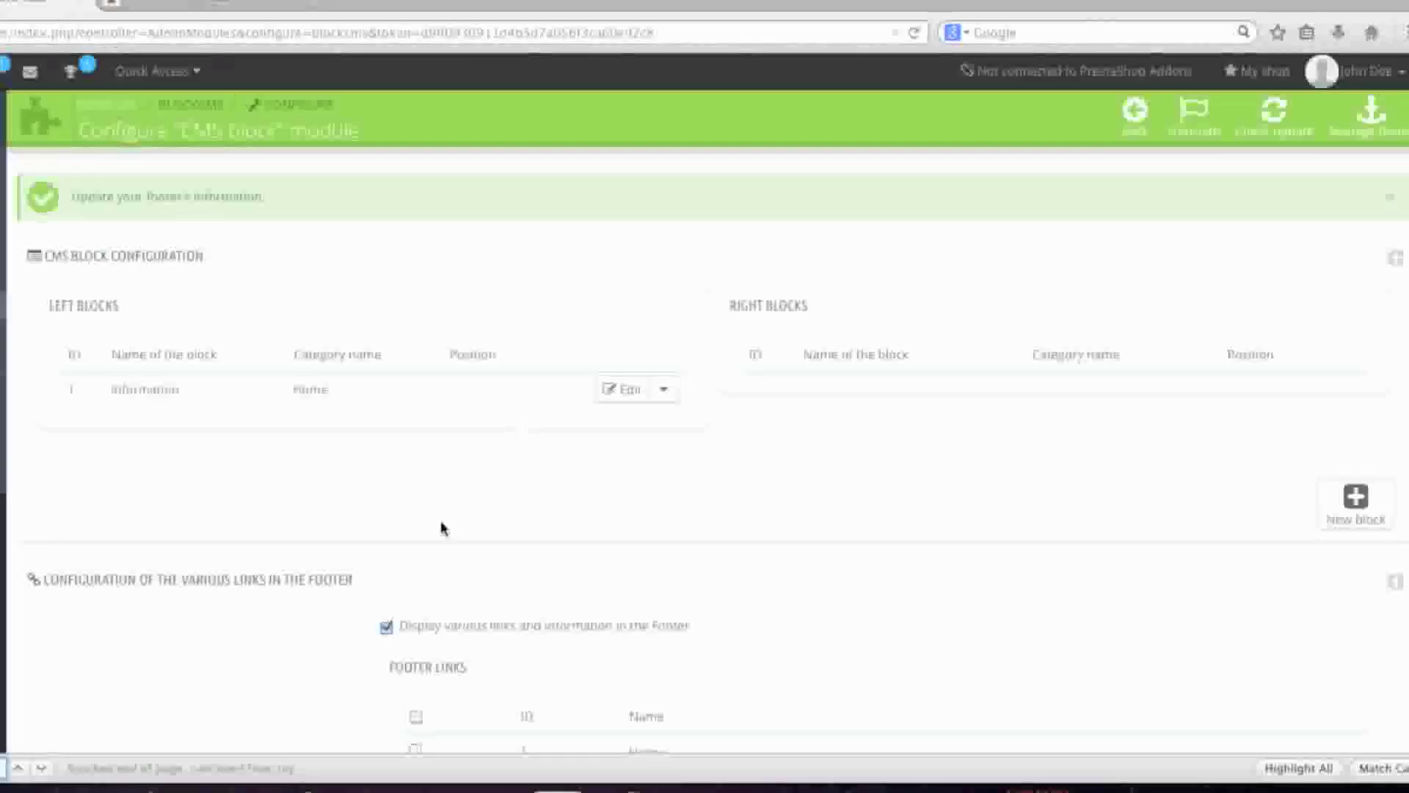
# Turn the "Our stores" footer link back on in the CMS block configuration and view the storefront footer.
pyautogui.scroll(-8, 444, 530)
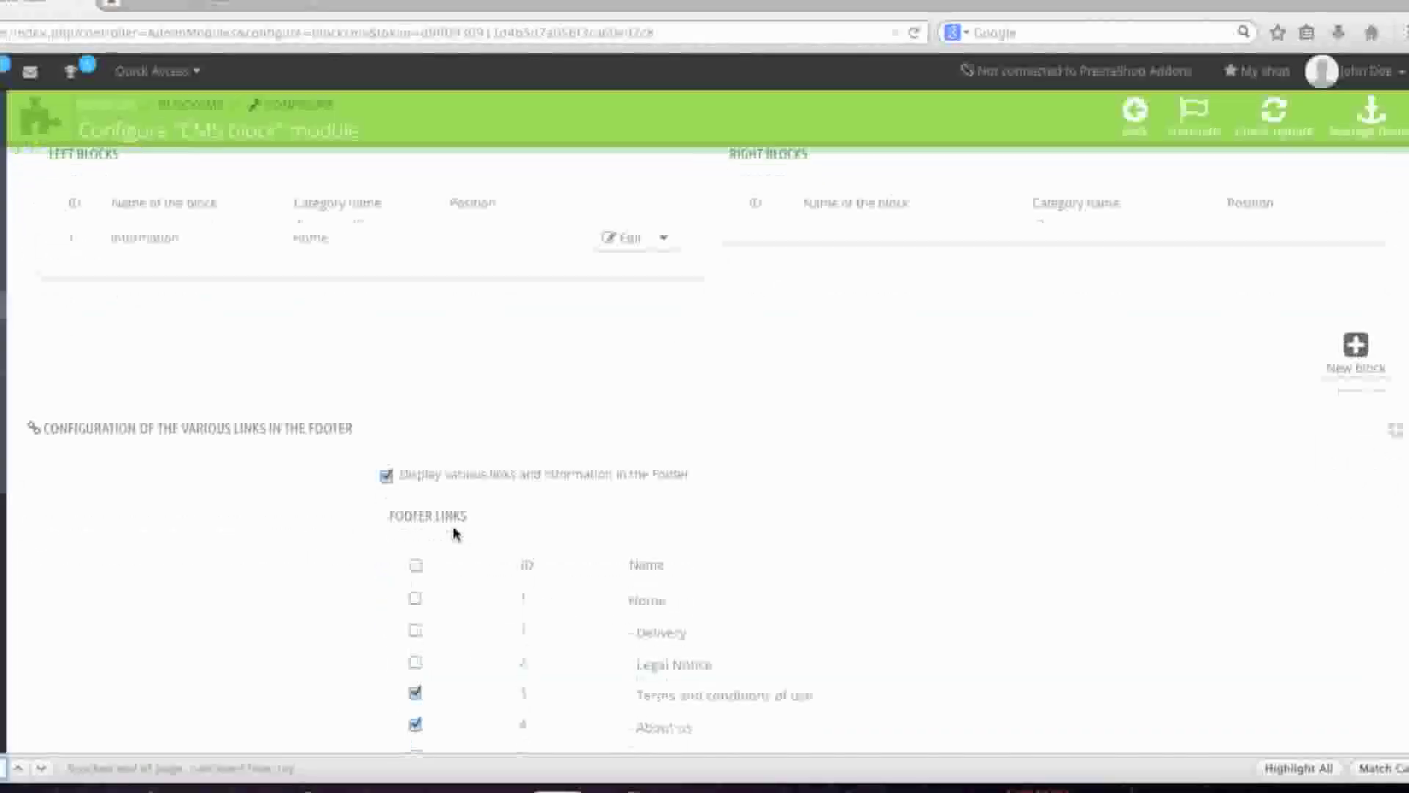
pyautogui.scroll(1, 455, 533)
pyautogui.click(387, 579)
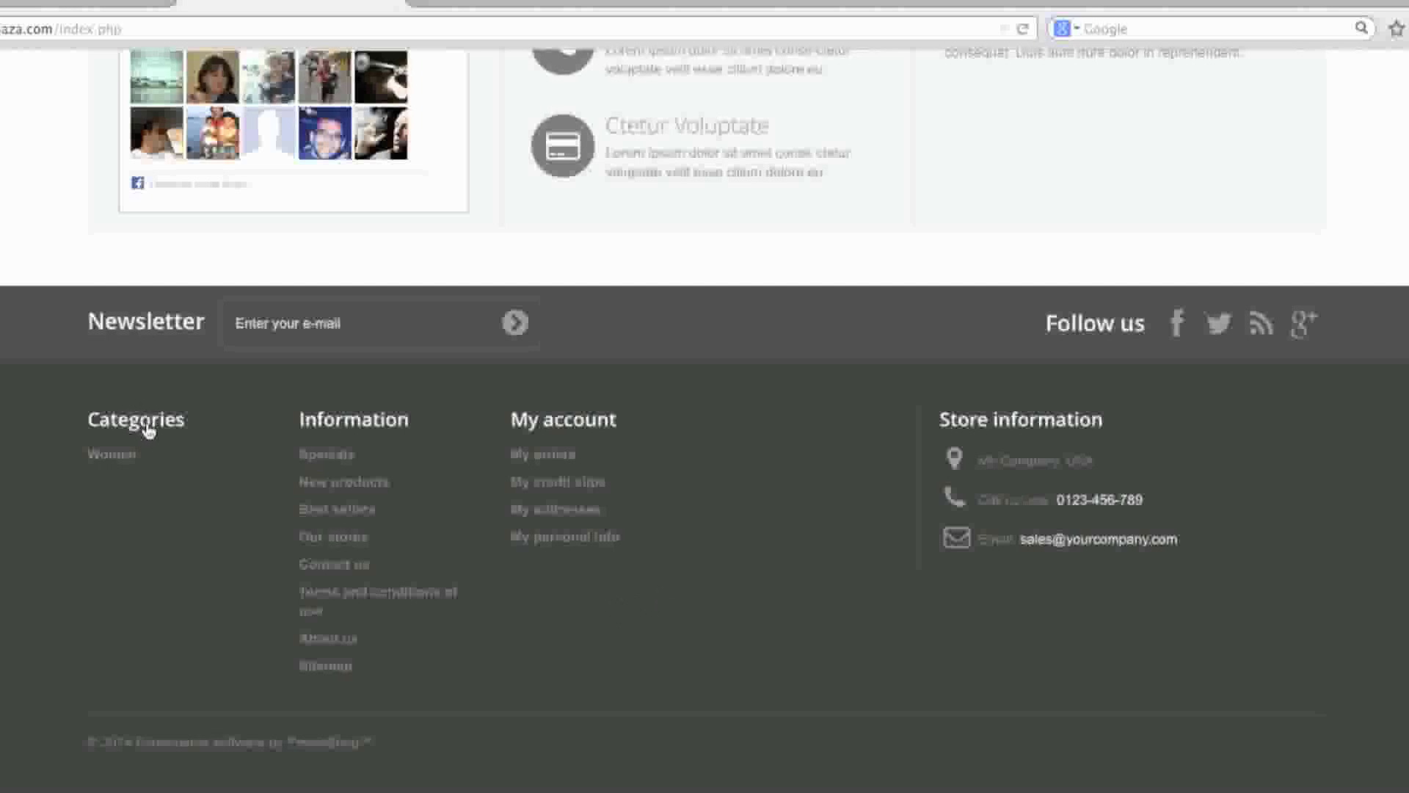
# Open the Dresses category page on the storefront and examine its categories block beside the products.
pyautogui.scroll(20, 235, 483)
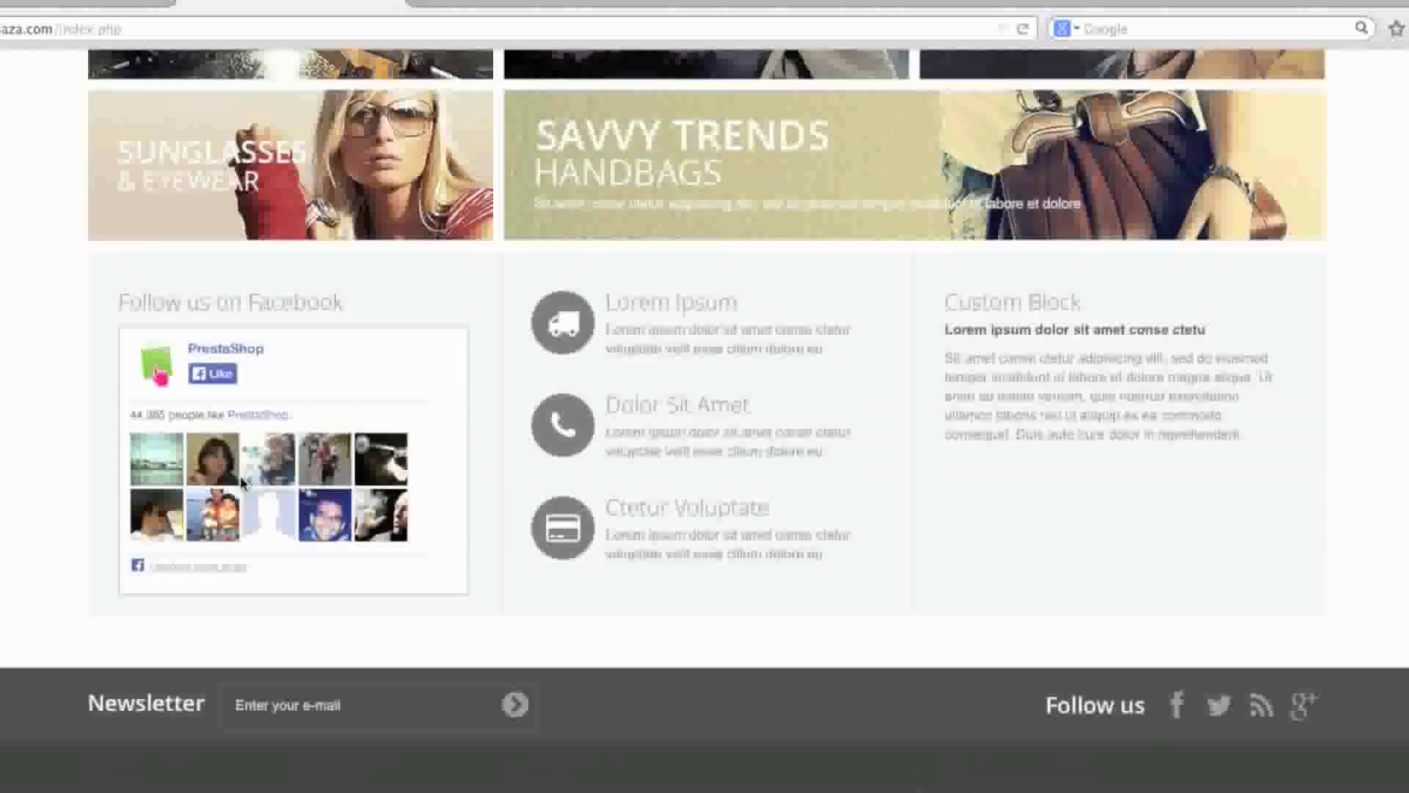
pyautogui.scroll(5, 245, 484)
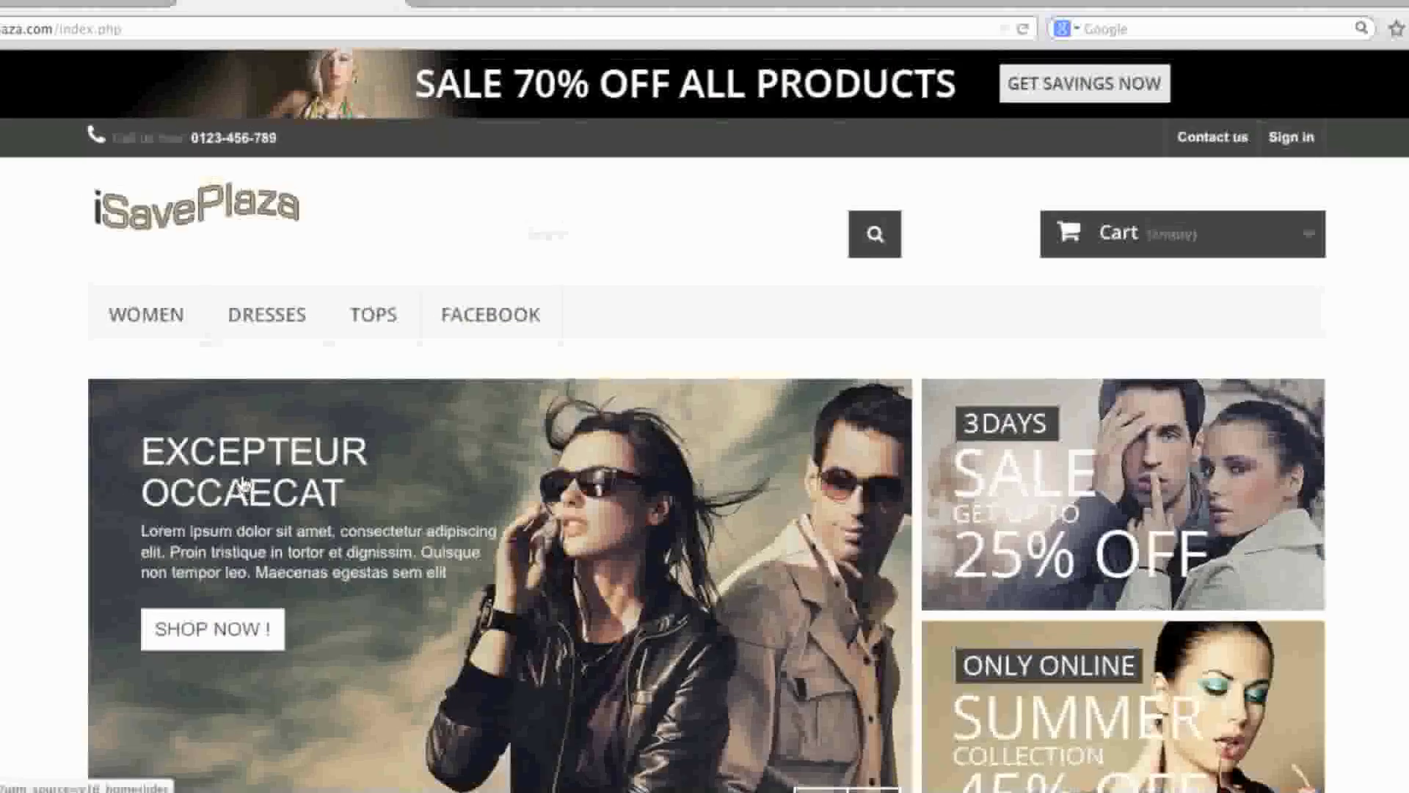
pyautogui.click(250, 321)
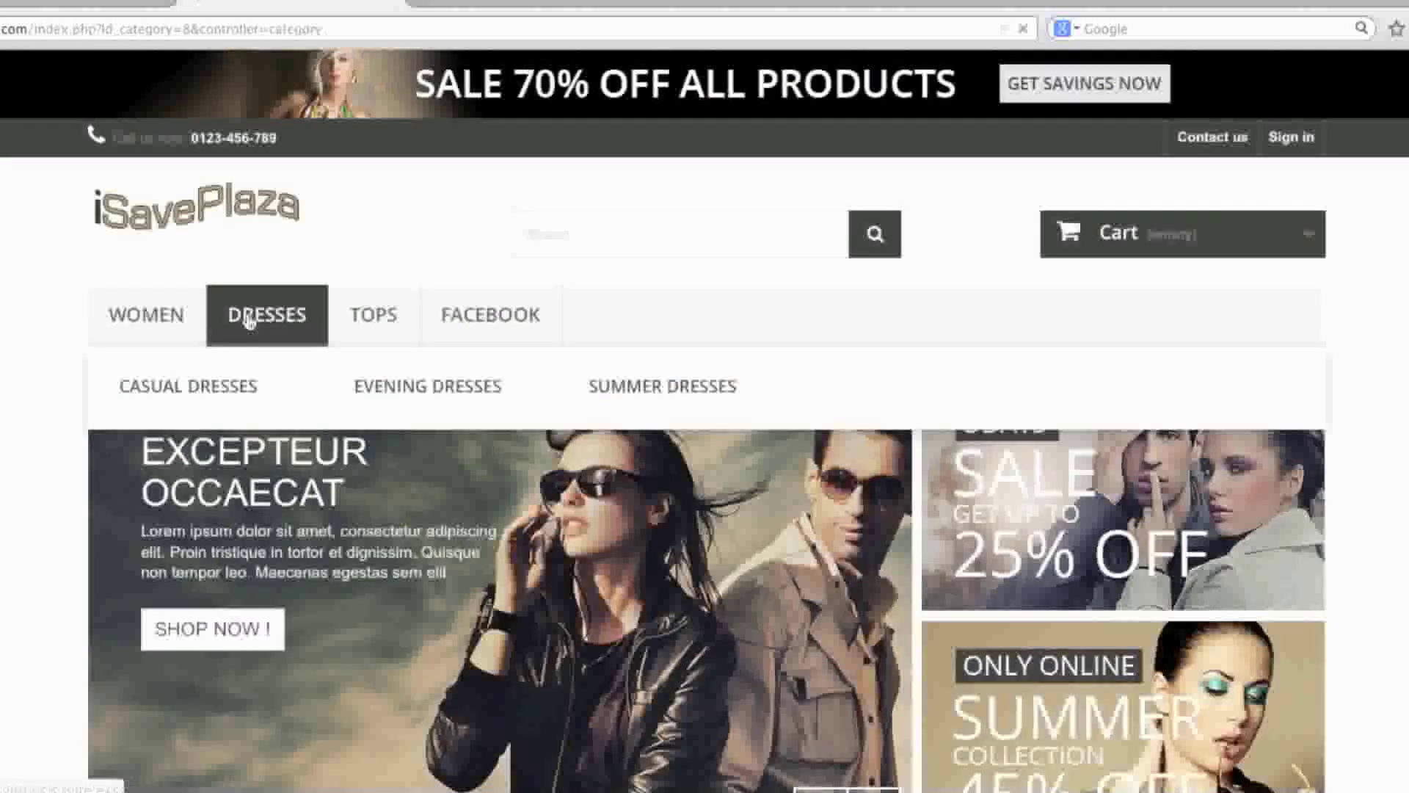
pyautogui.scroll(-3, 293, 513)
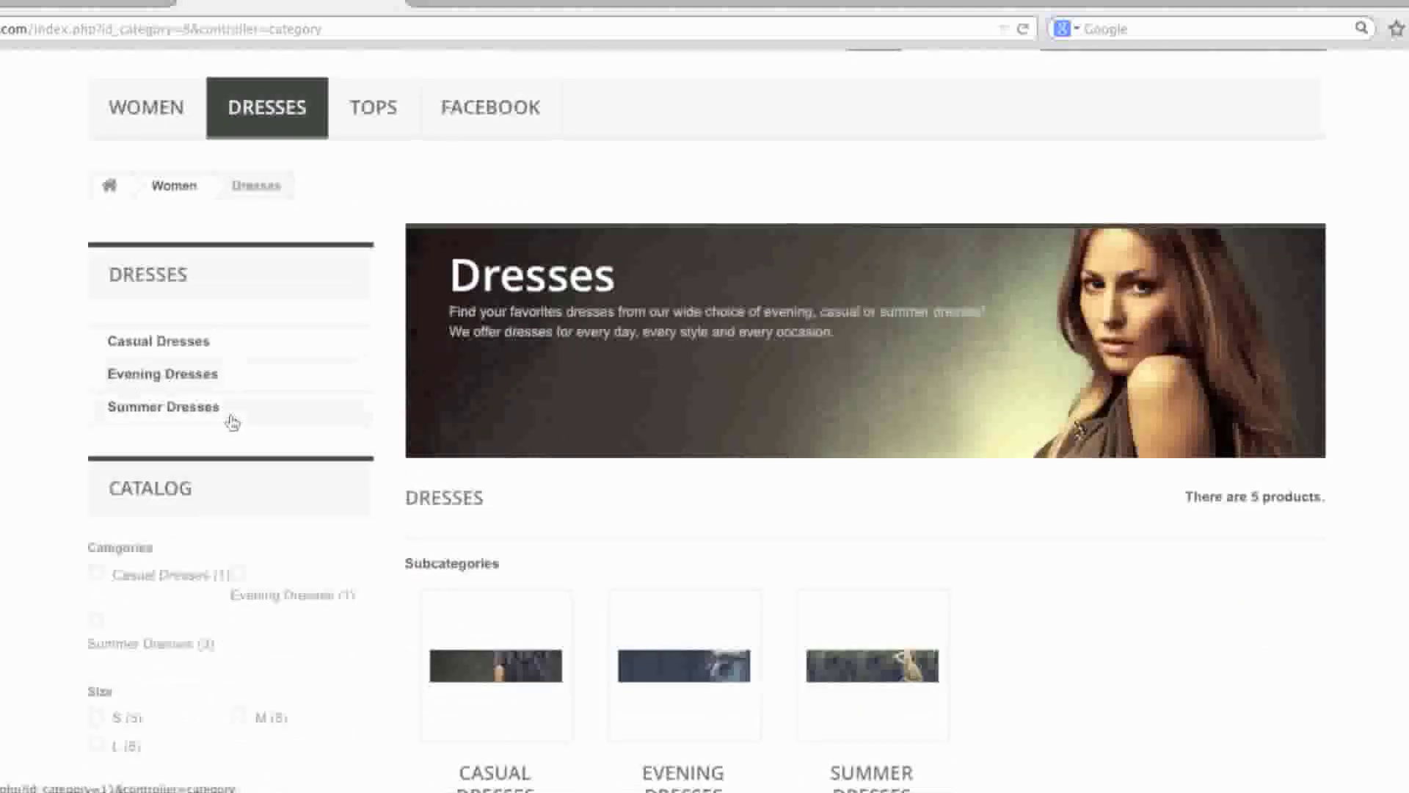
pyautogui.scroll(-1, 455, 564)
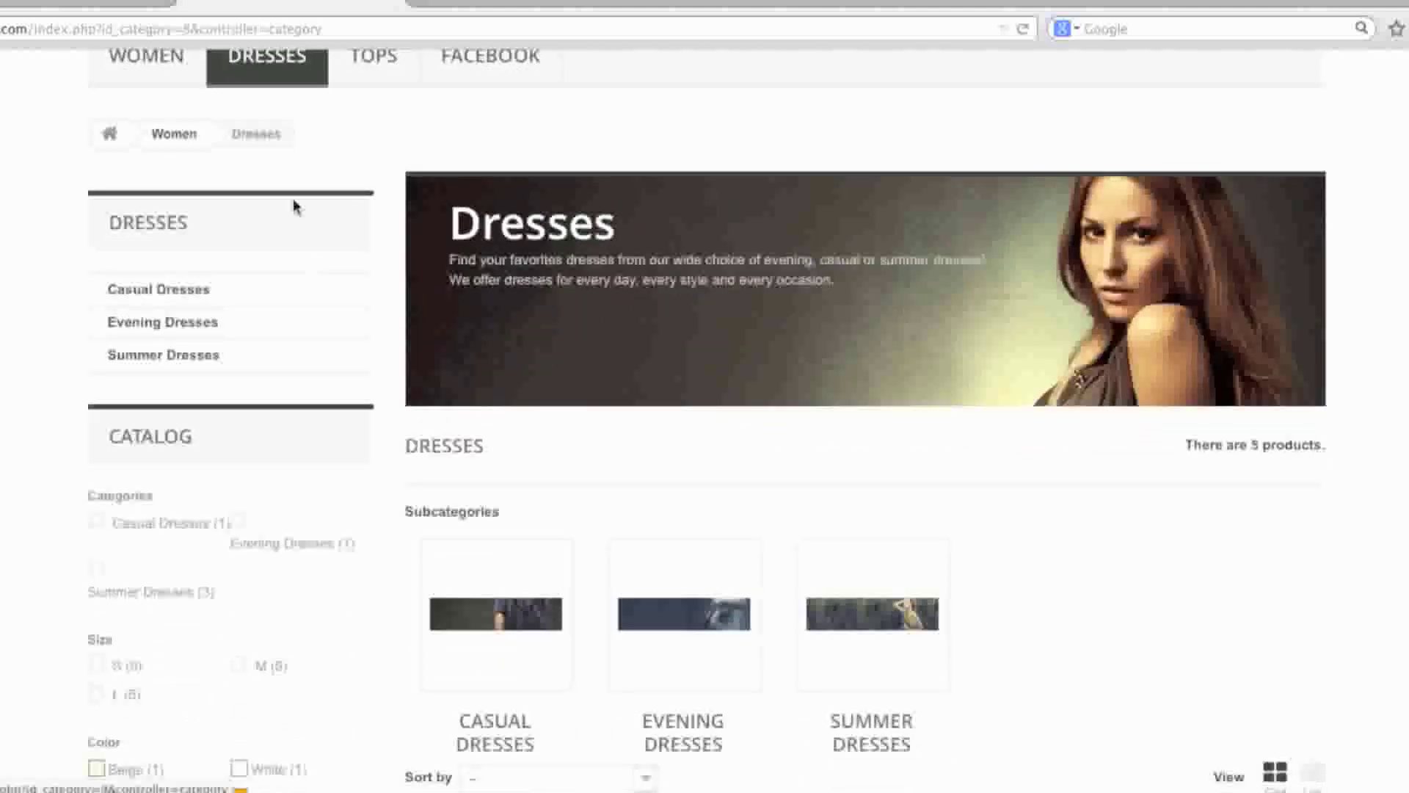
# Disable the Categories block module from the back office's module list, reload the storefront's Dresses page, and look down to the footer.
pyautogui.click(120, 2)
pyautogui.scroll(10, 308, 409)
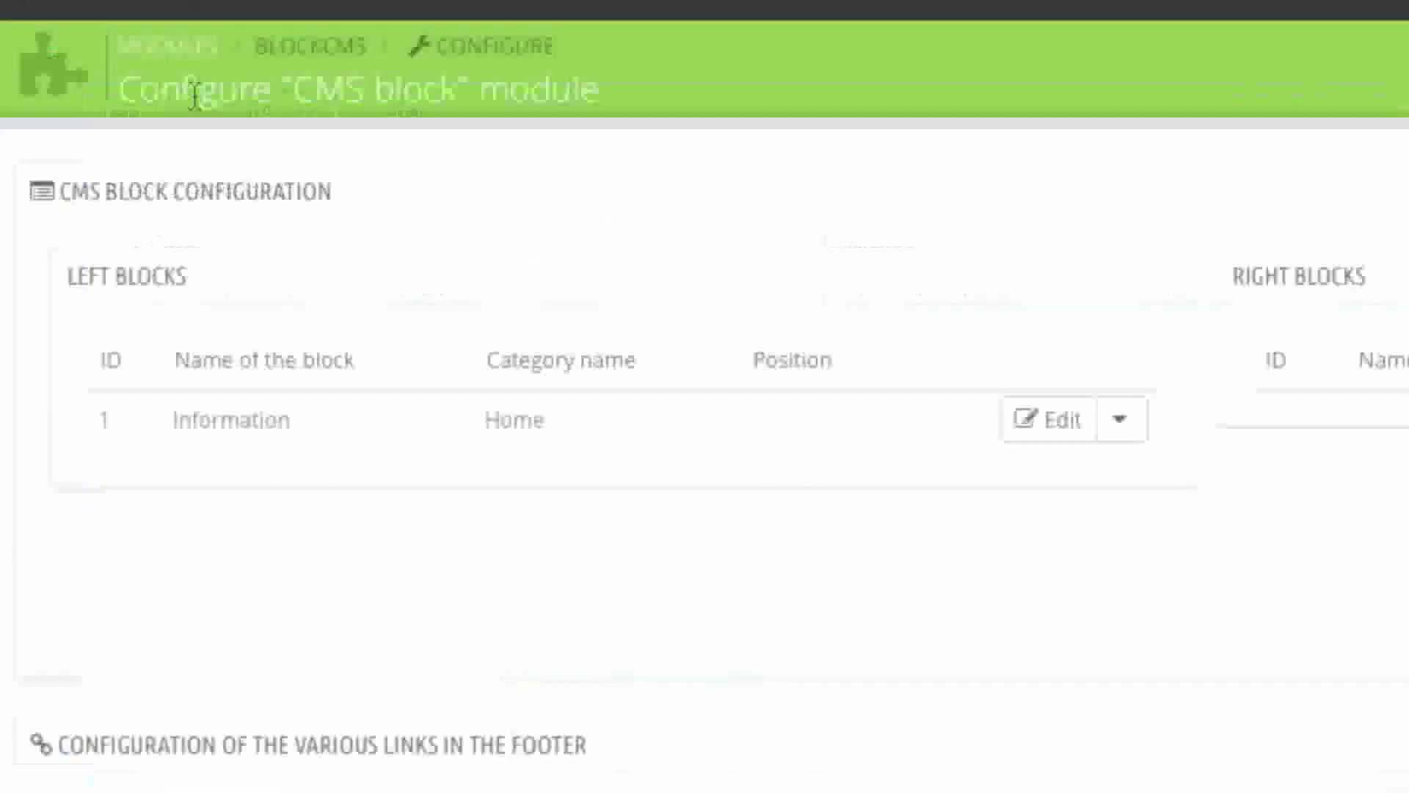
pyautogui.click(168, 47)
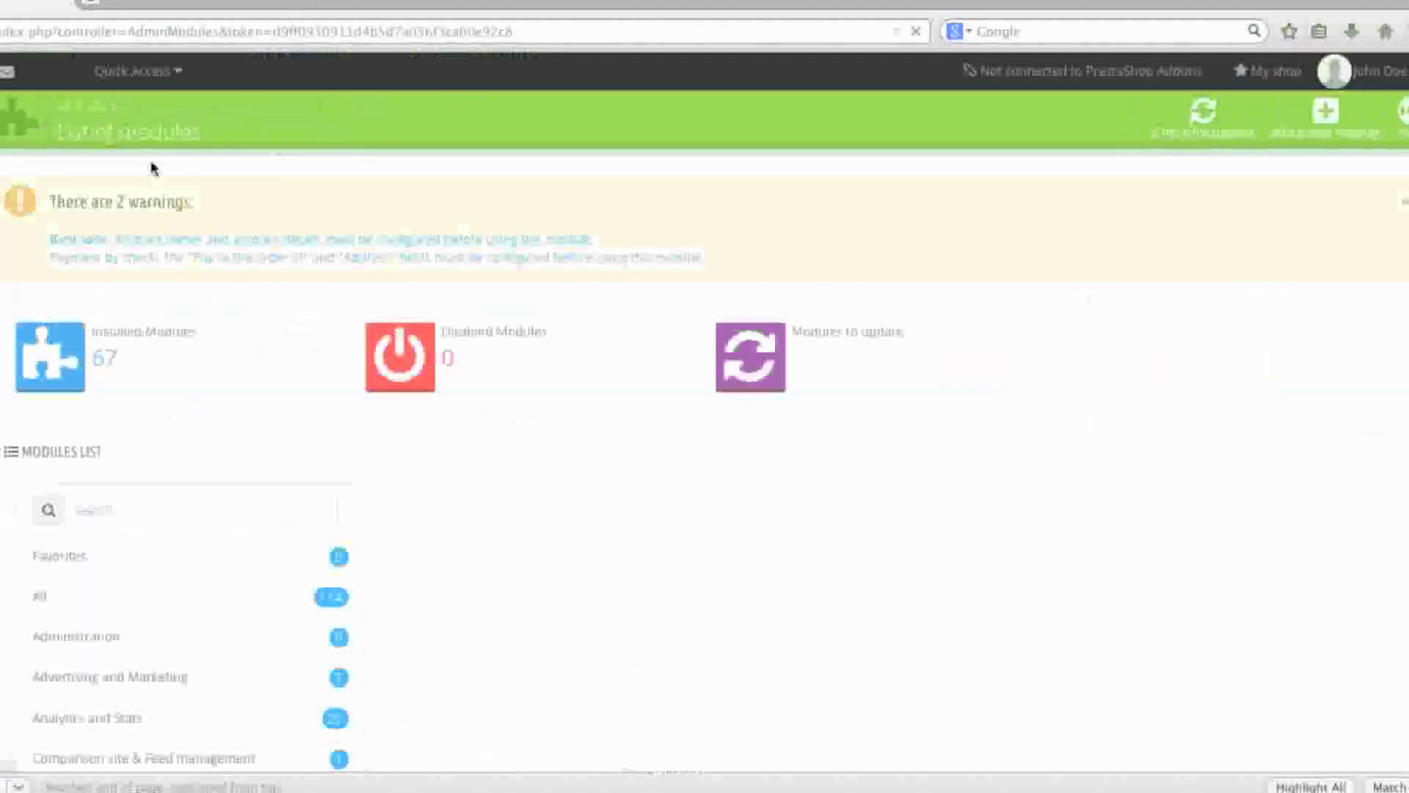
pyautogui.scroll(-5, 559, 579)
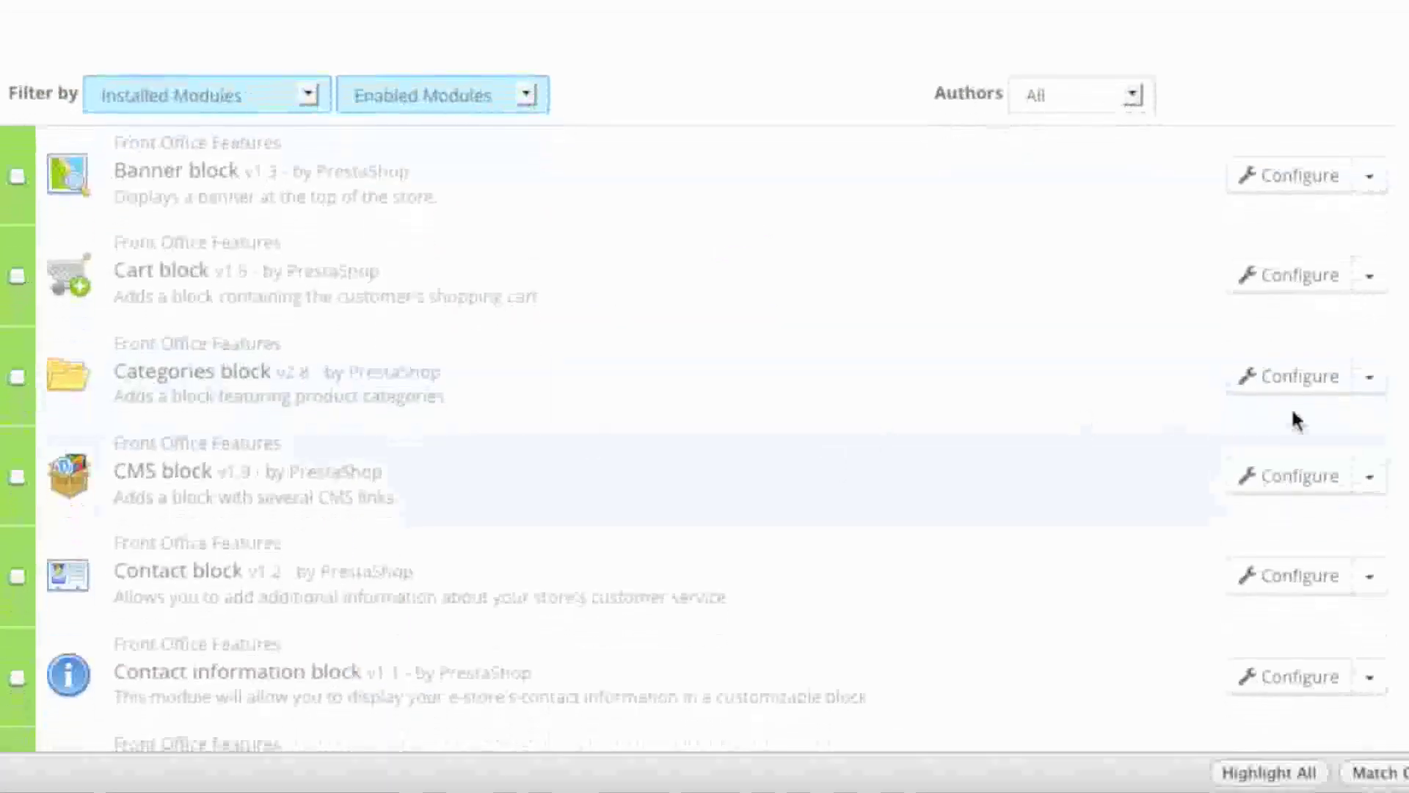
pyautogui.click(1369, 408)
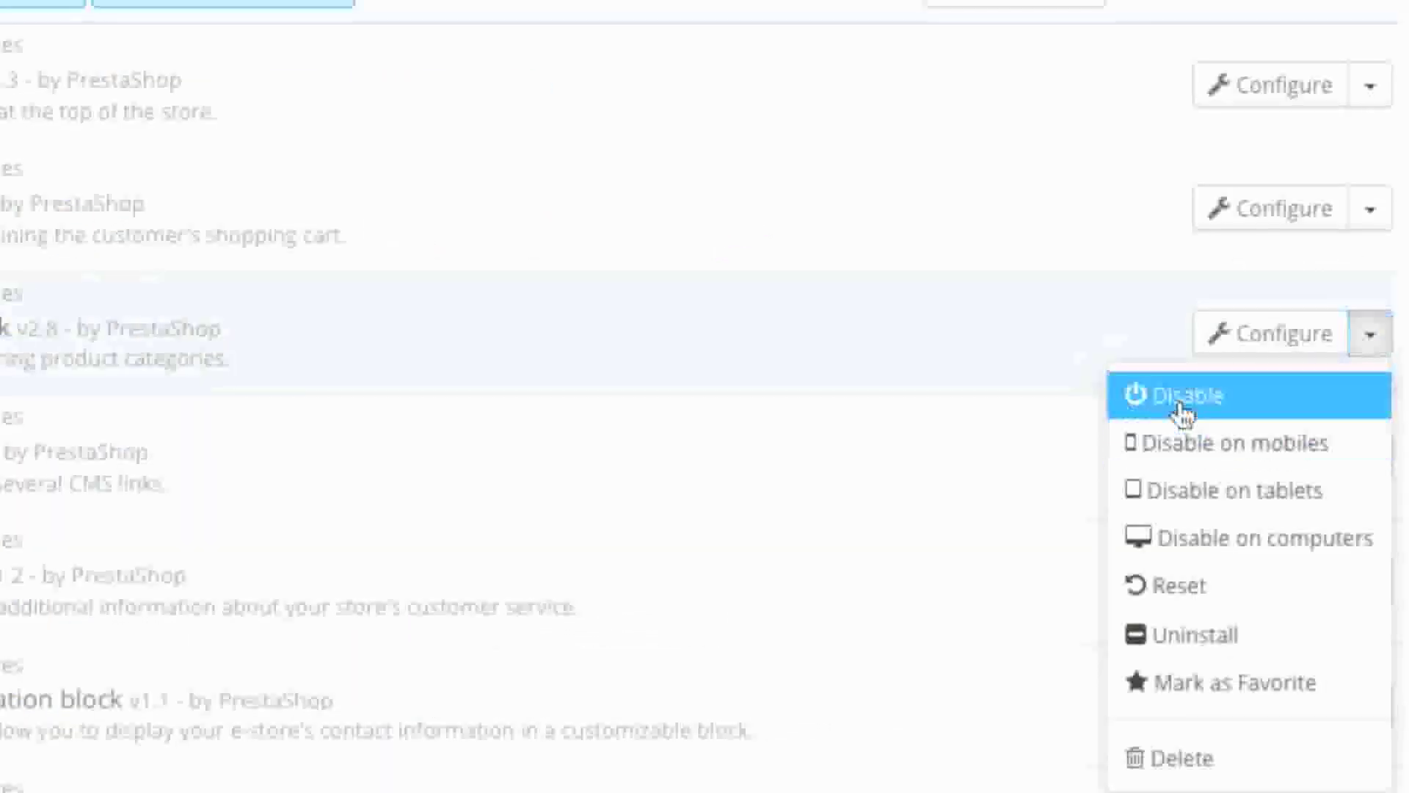
pyautogui.click(1183, 411)
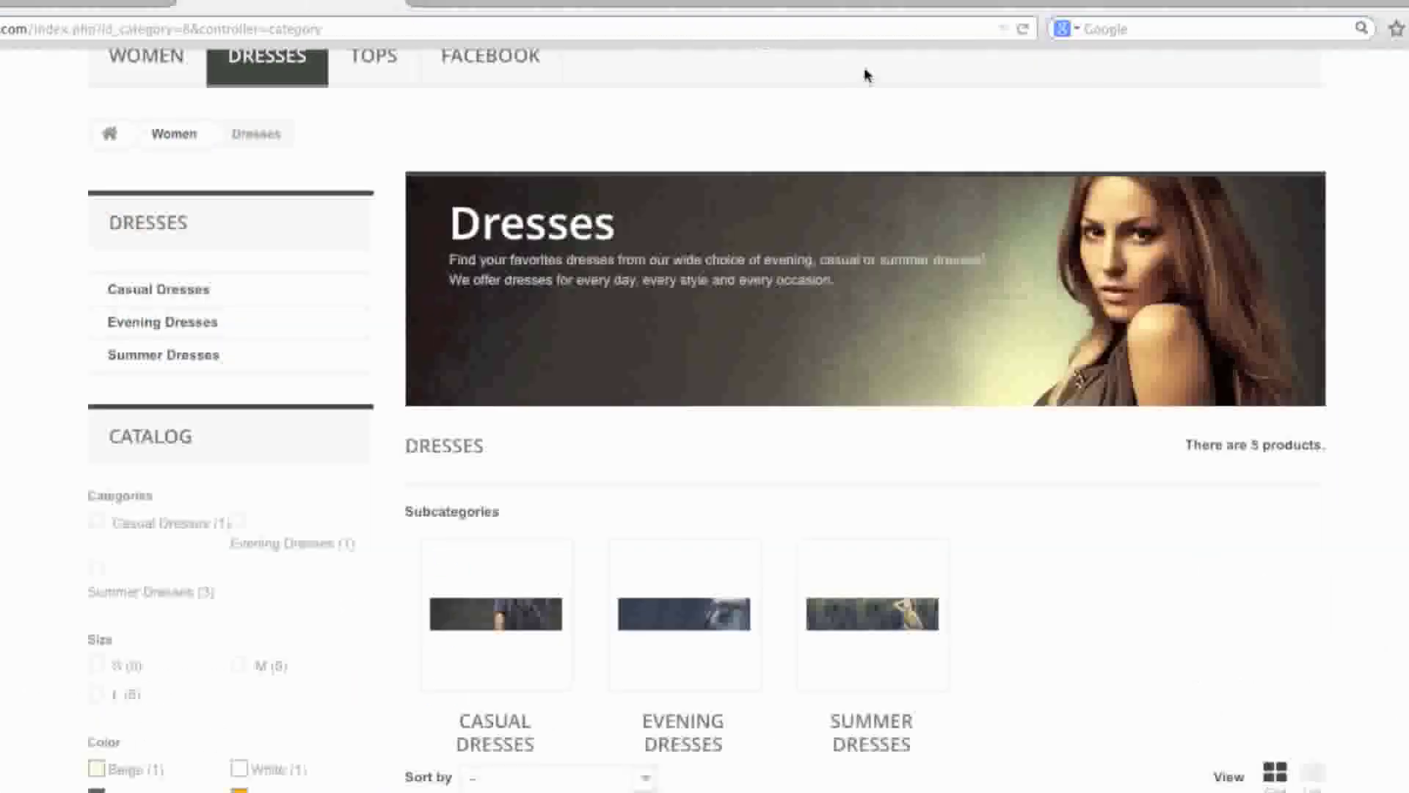
pyautogui.click(1024, 29)
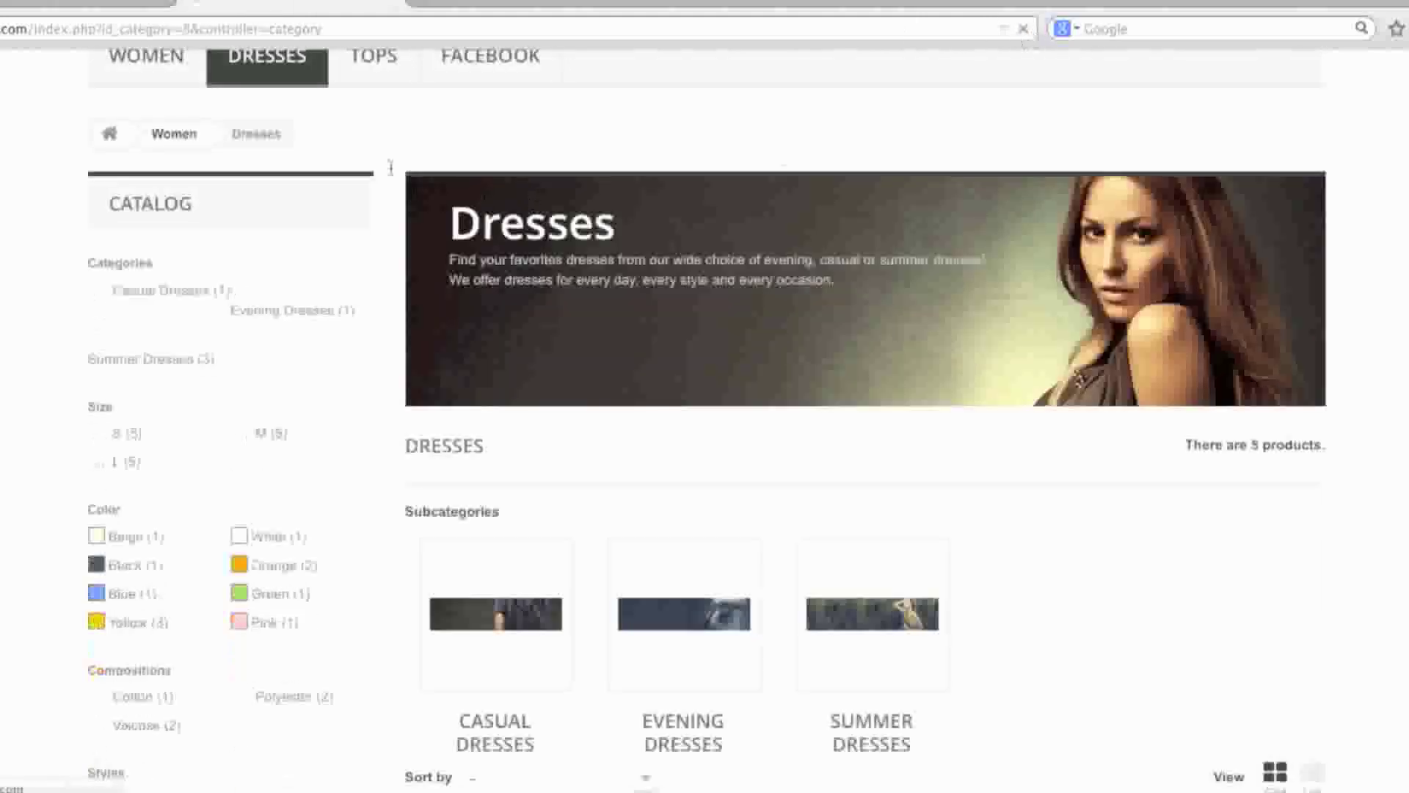
pyautogui.scroll(-15, 1206, 659)
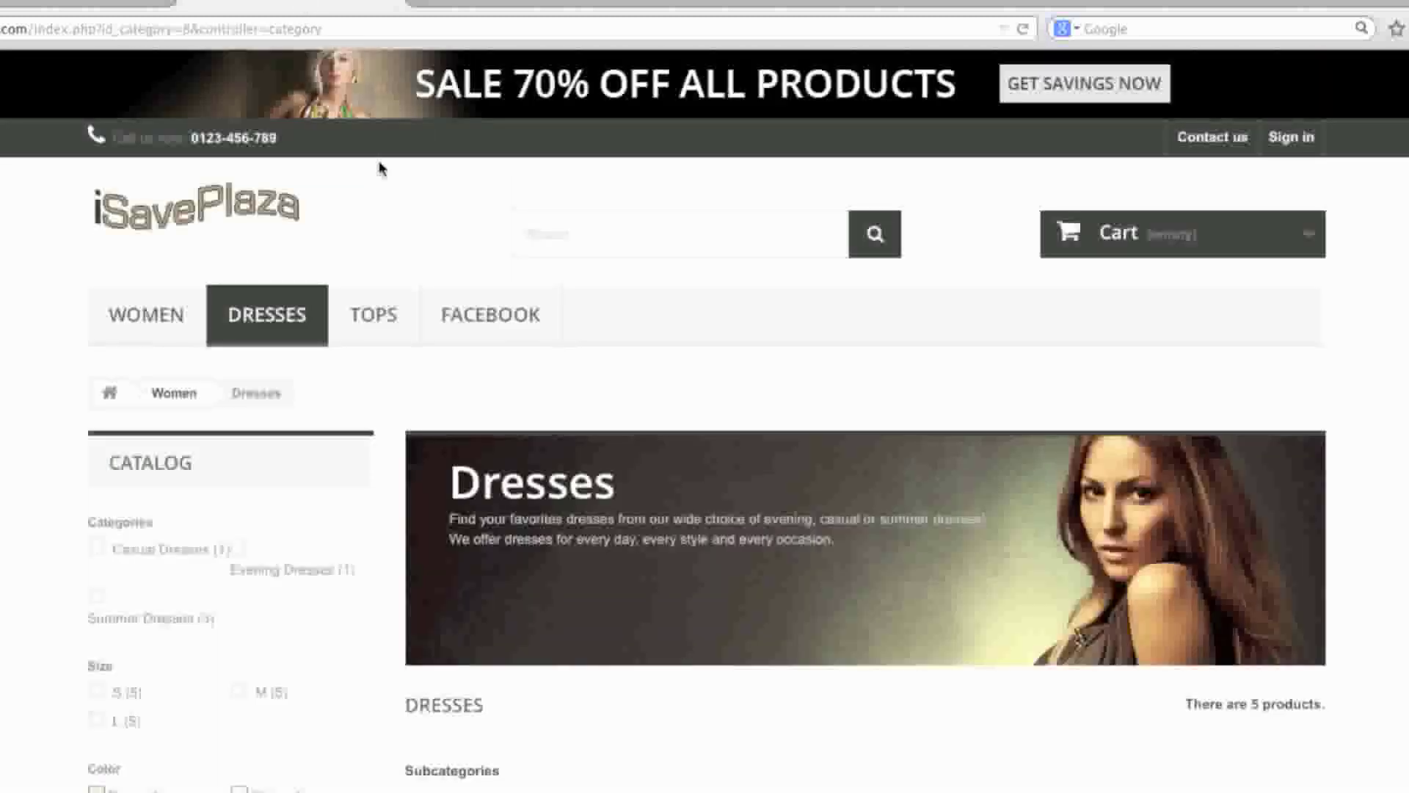
# Enable the Categories block module again in the back office's module list.
pyautogui.click(135, 3)
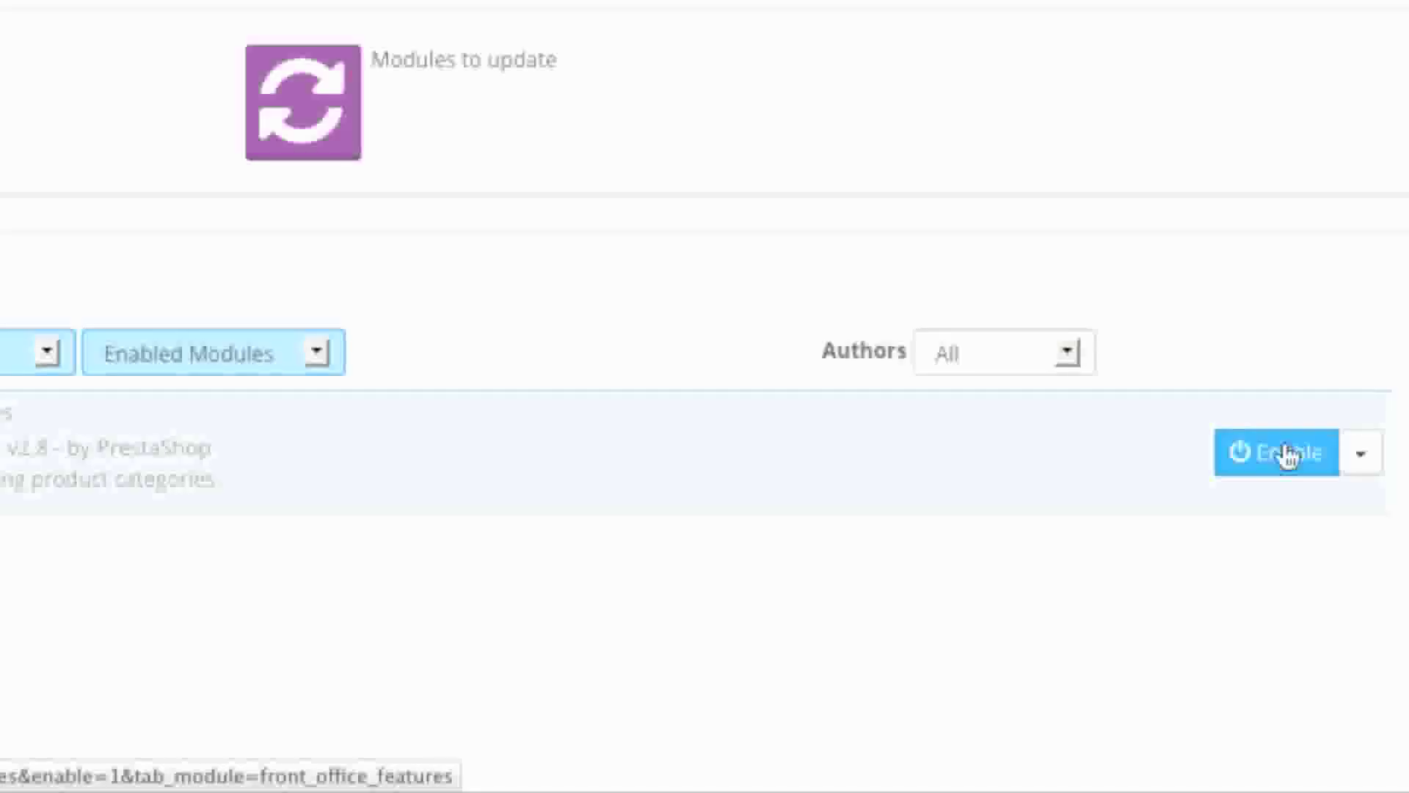
pyautogui.click(1288, 455)
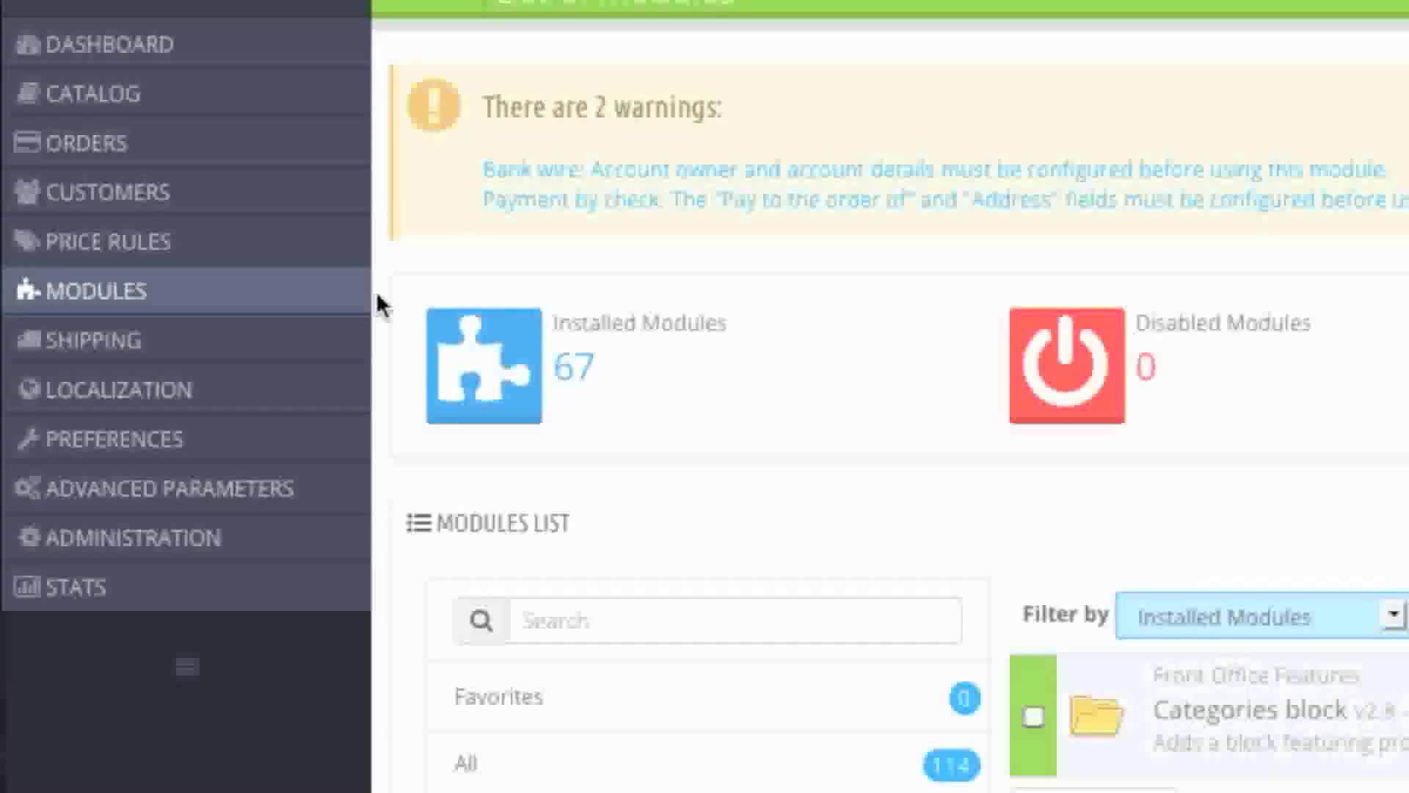
# Unhook the Categories block from the footer hook on the module Positions page, and reload the storefront's Dresses page.
pyautogui.moveTo(301, 306)
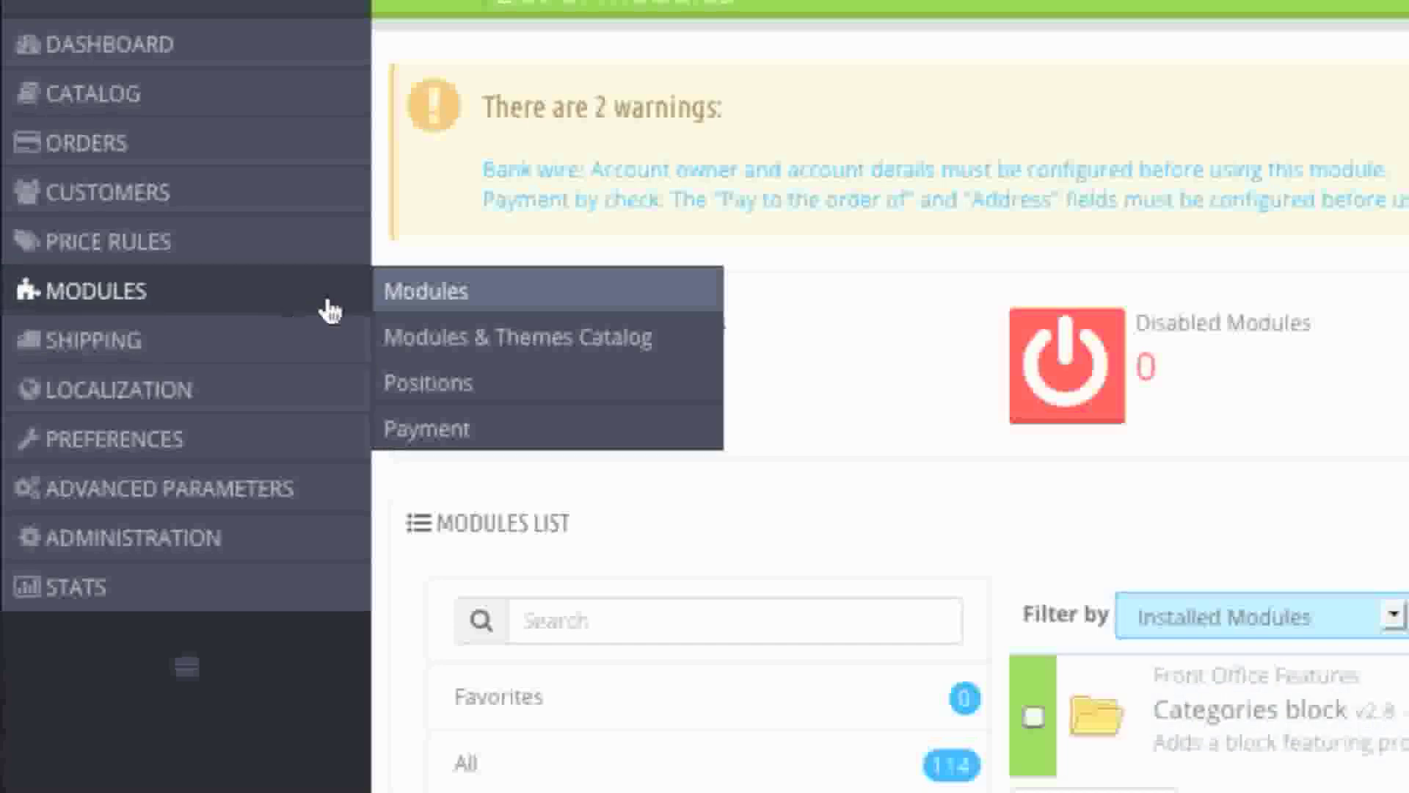
pyautogui.click(442, 407)
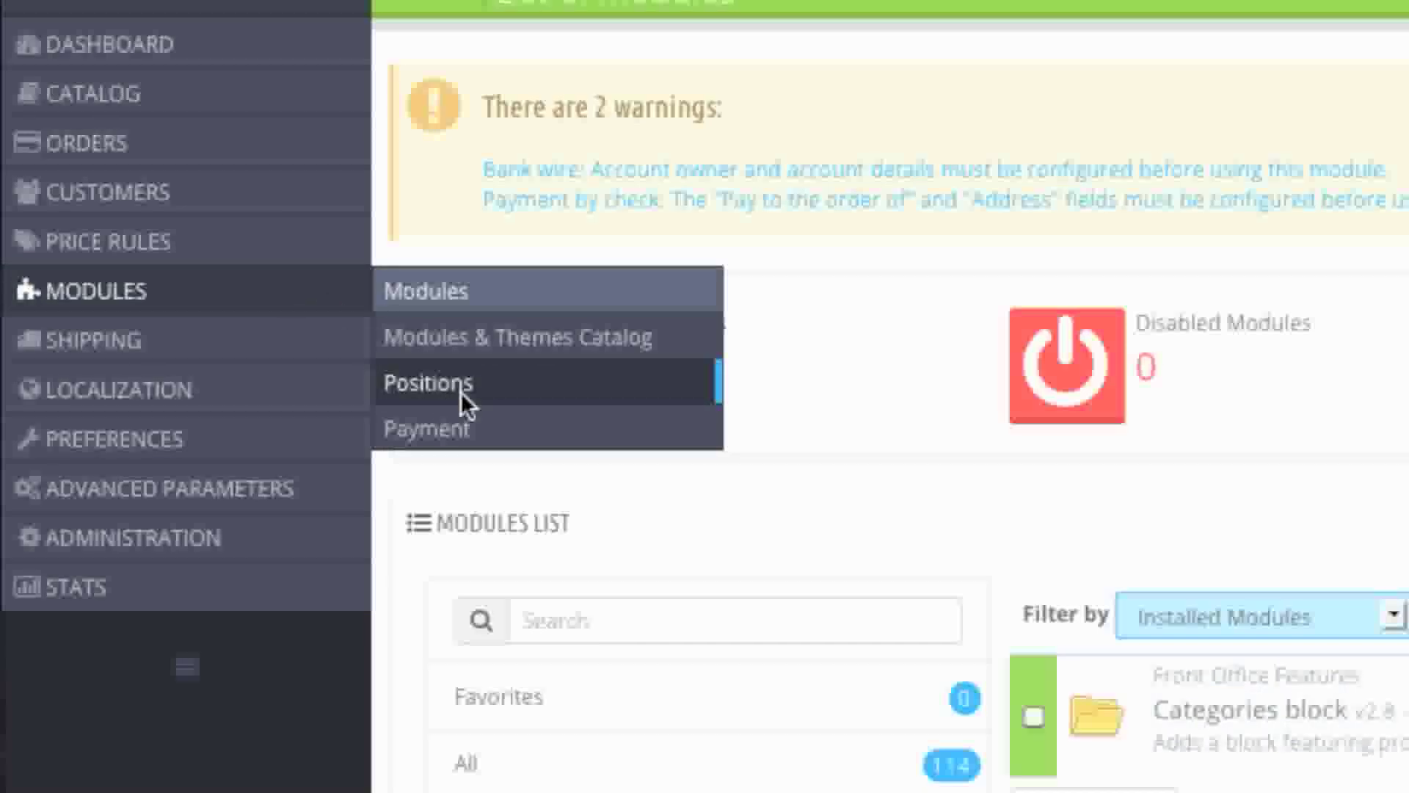
pyautogui.hotkey('ctrl', 'f')
pyautogui.write('displayFo')
pyautogui.scroll(-1, 514, 441)
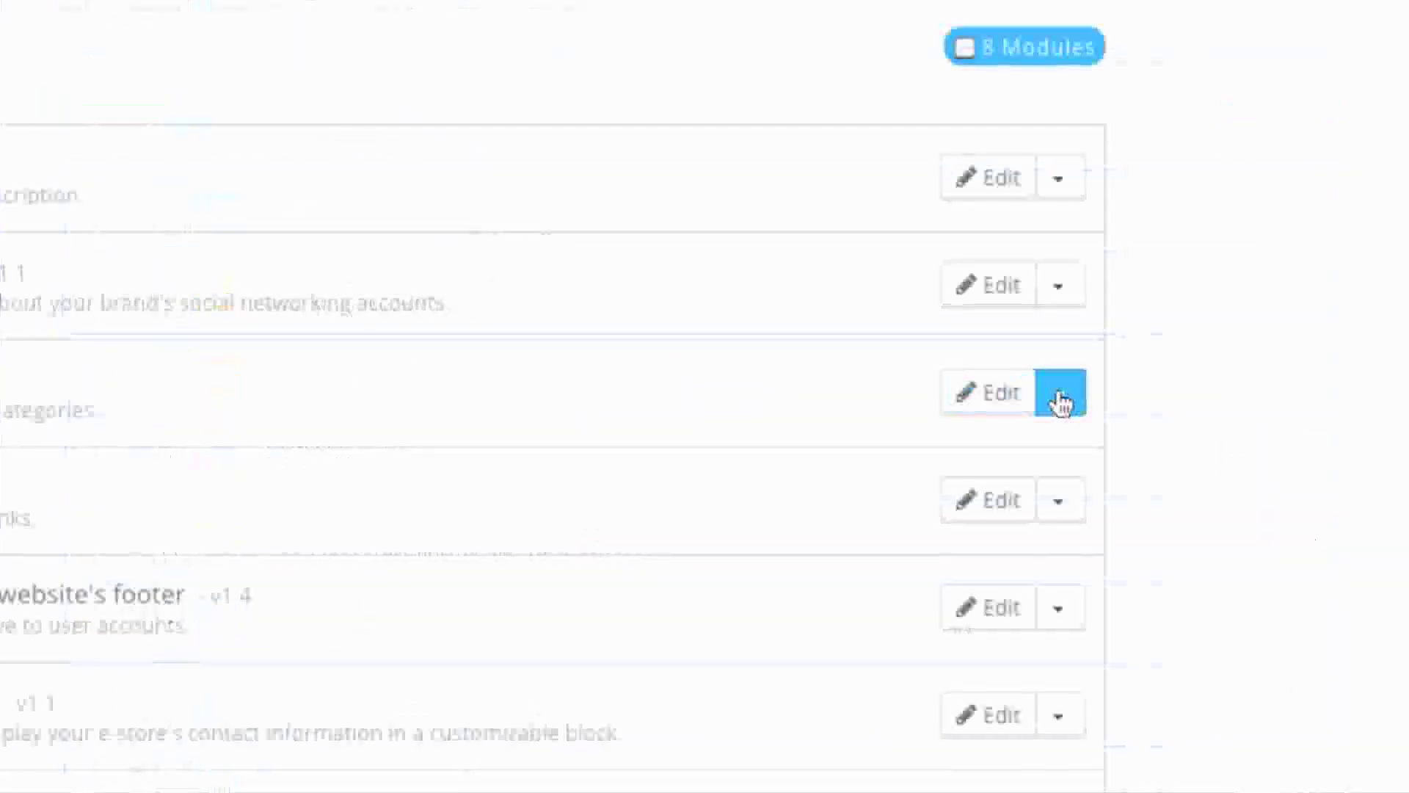
pyautogui.click(1062, 402)
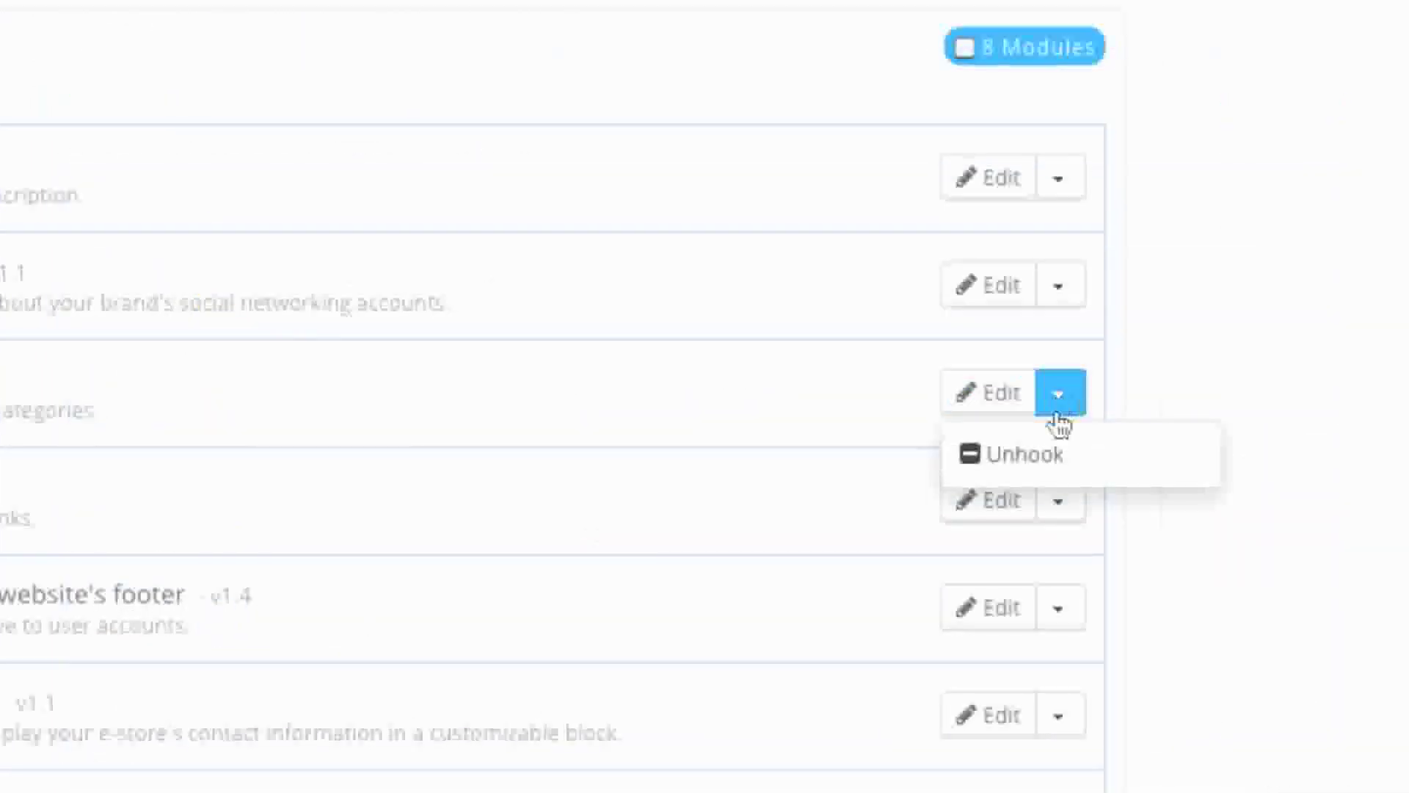
pyautogui.click(1047, 461)
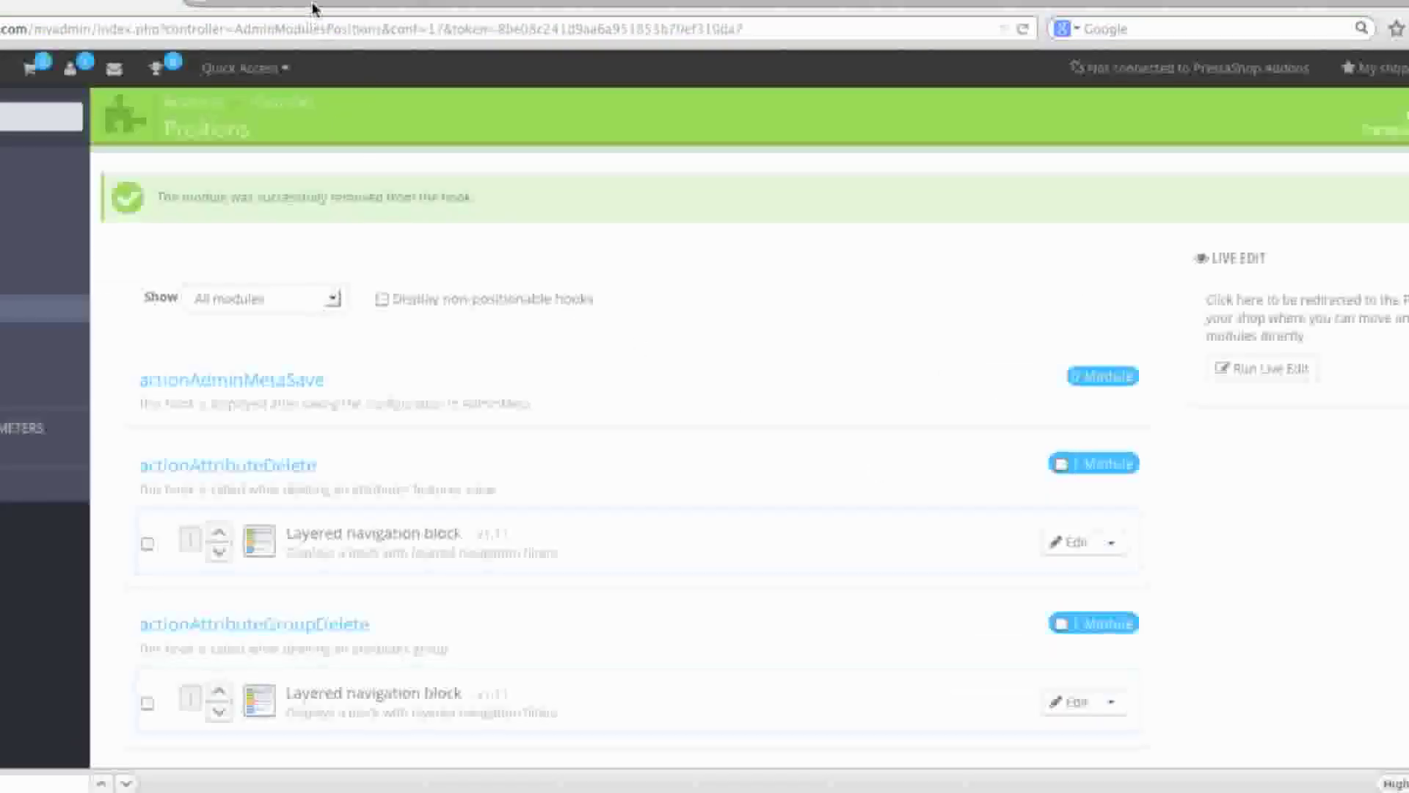
pyautogui.click(320, 5)
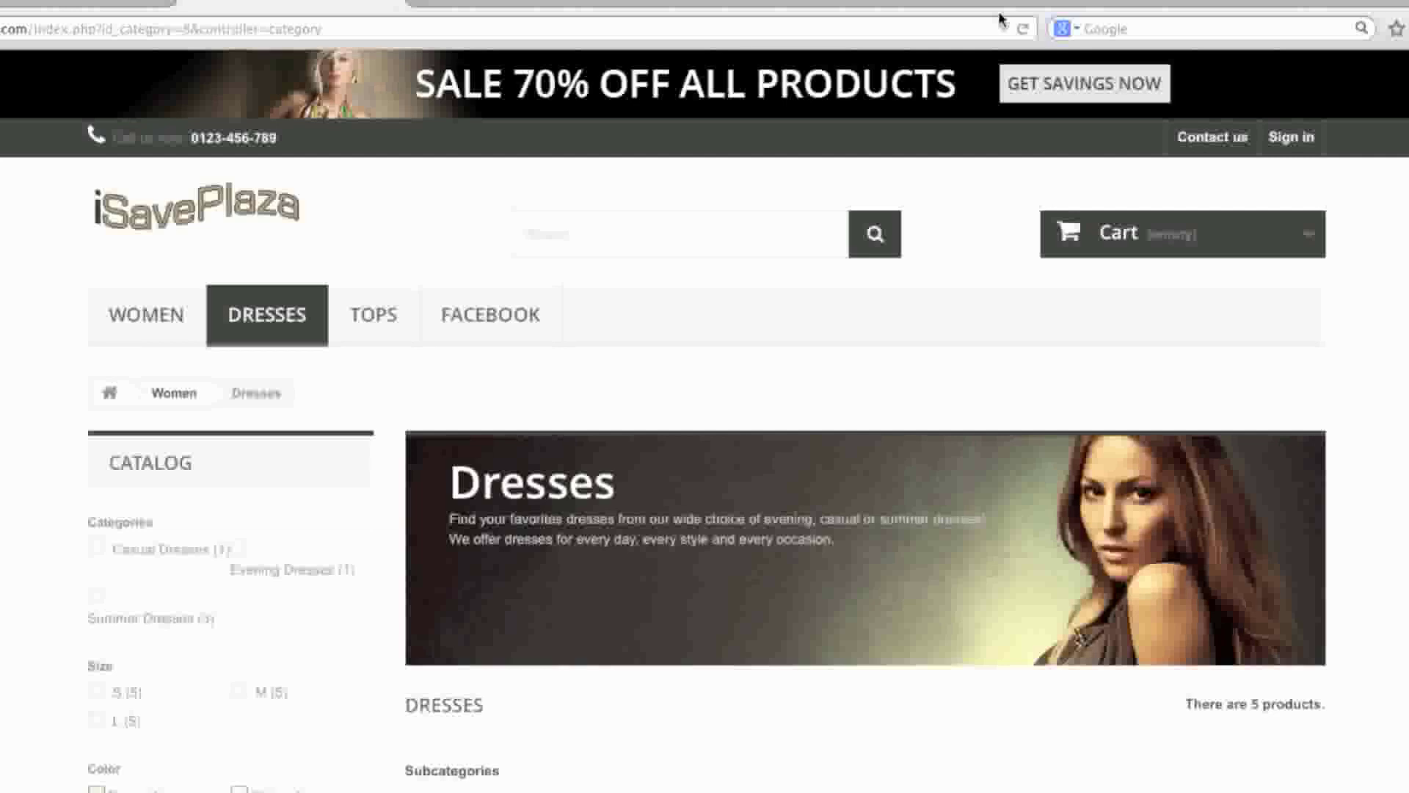
pyautogui.click(1019, 29)
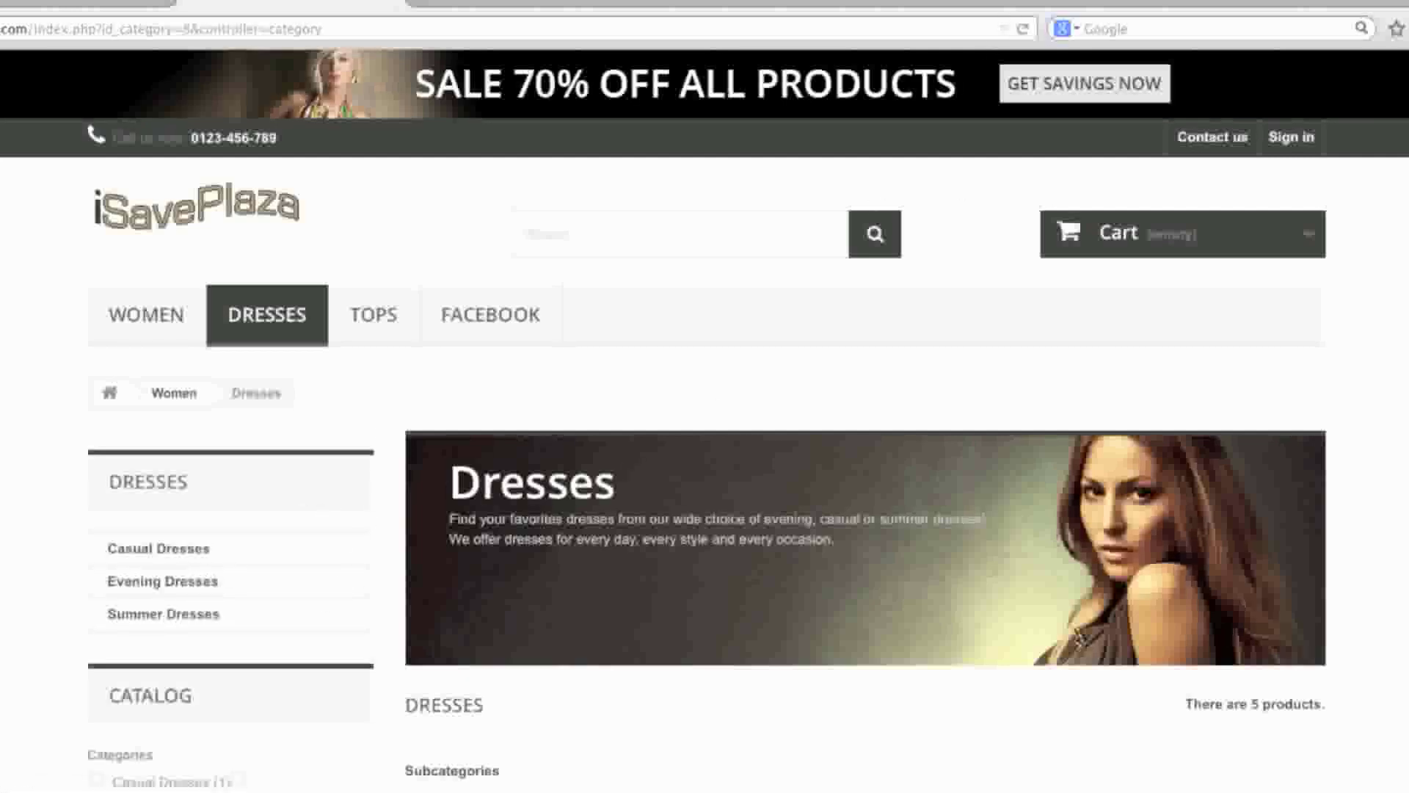
# Examine the footer of the storefront's Dresses page and return to the page header.
pyautogui.scroll(-20, 266, 573)
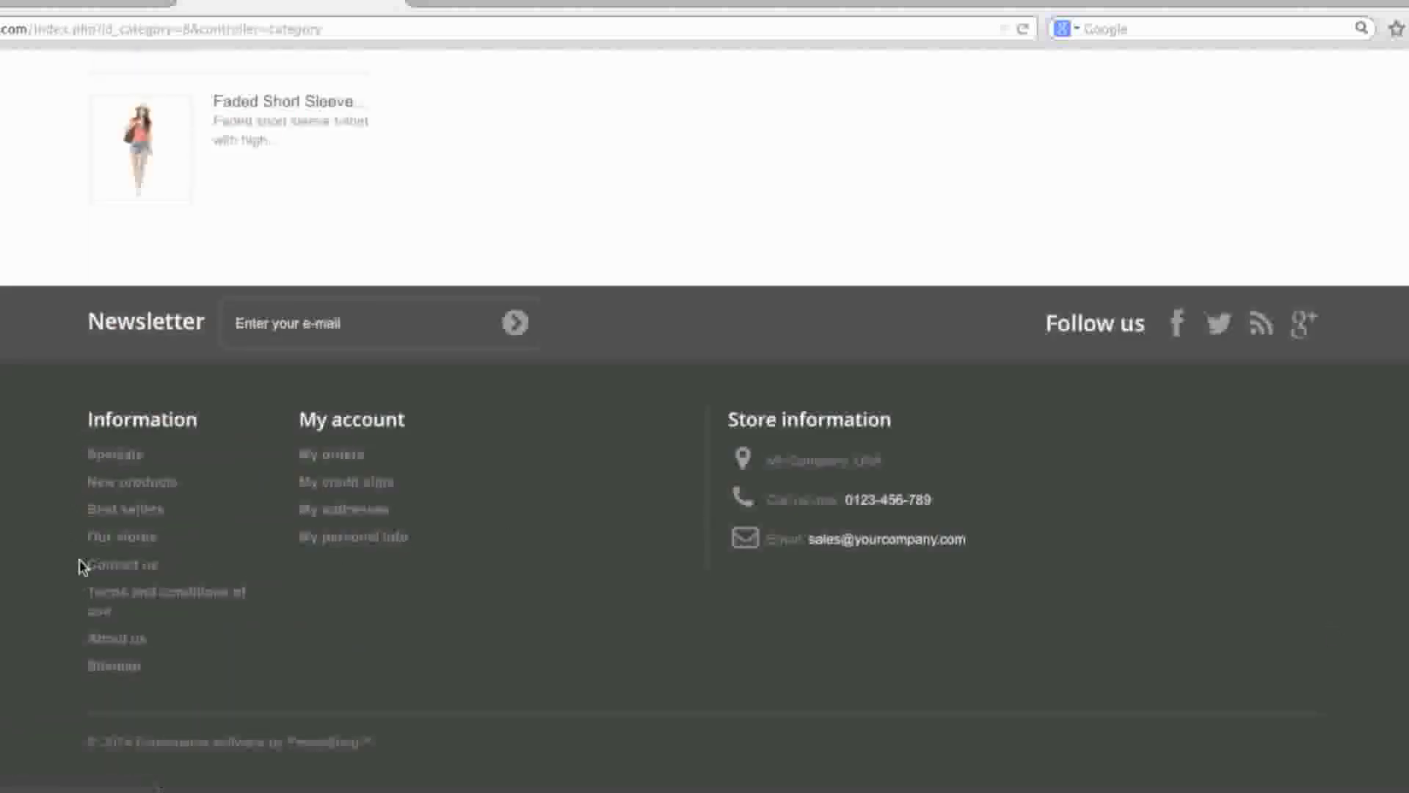
pyautogui.scroll(3, 1061, 403)
pyautogui.scroll(15, 1062, 403)
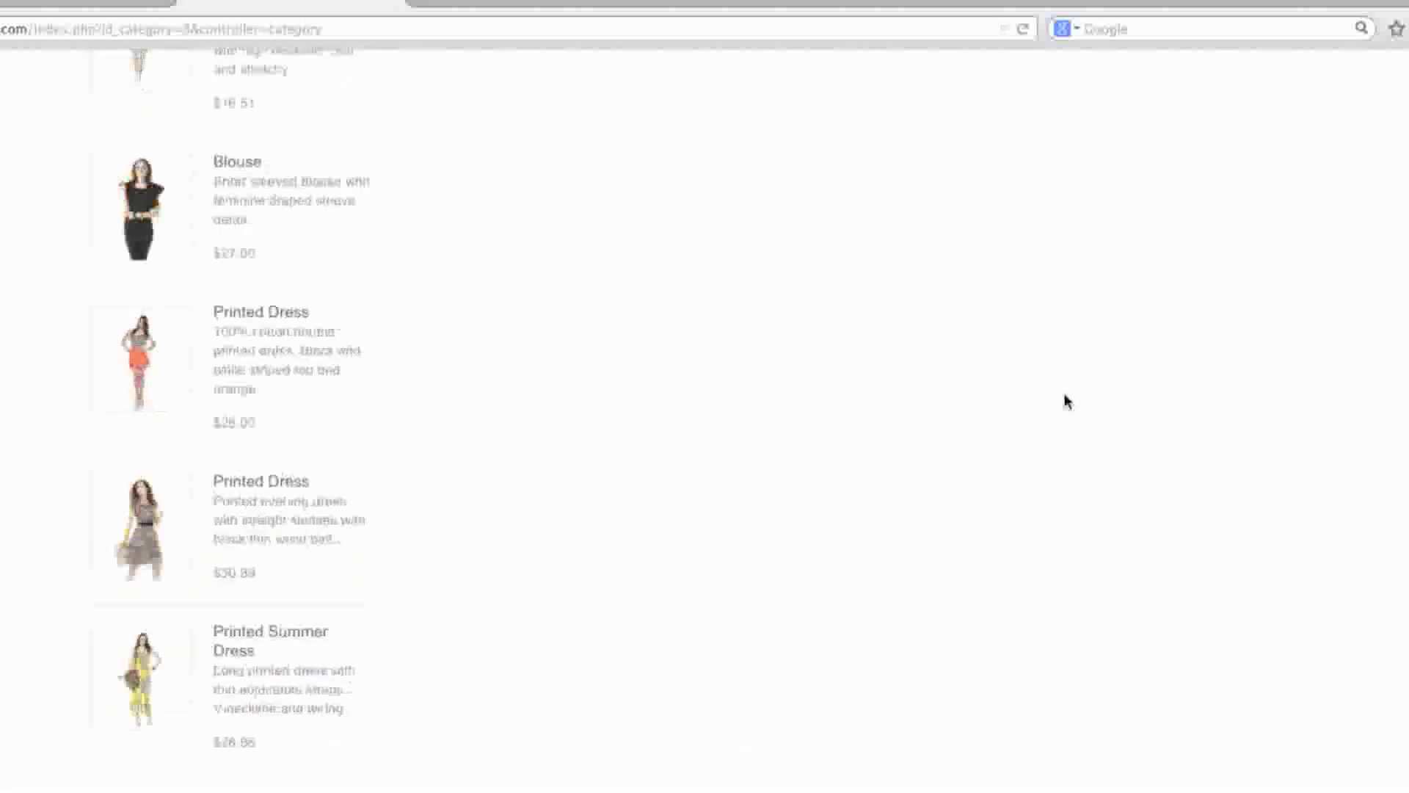
pyautogui.scroll(5, 1066, 400)
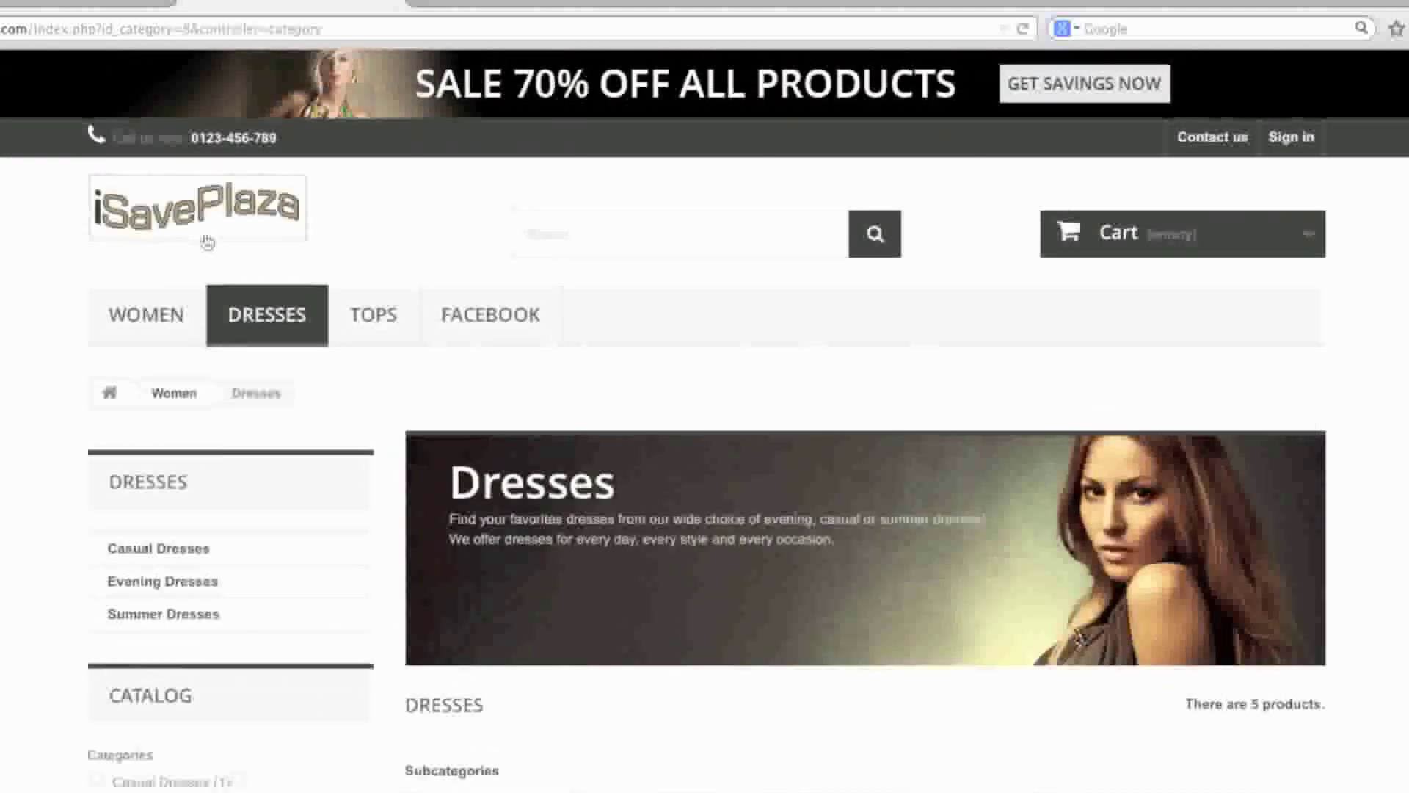
# Open the storefront's home page and examine its image slider and the new arrivals area.
pyautogui.click(273, 249)
pyautogui.scroll(-5, 1079, 354)
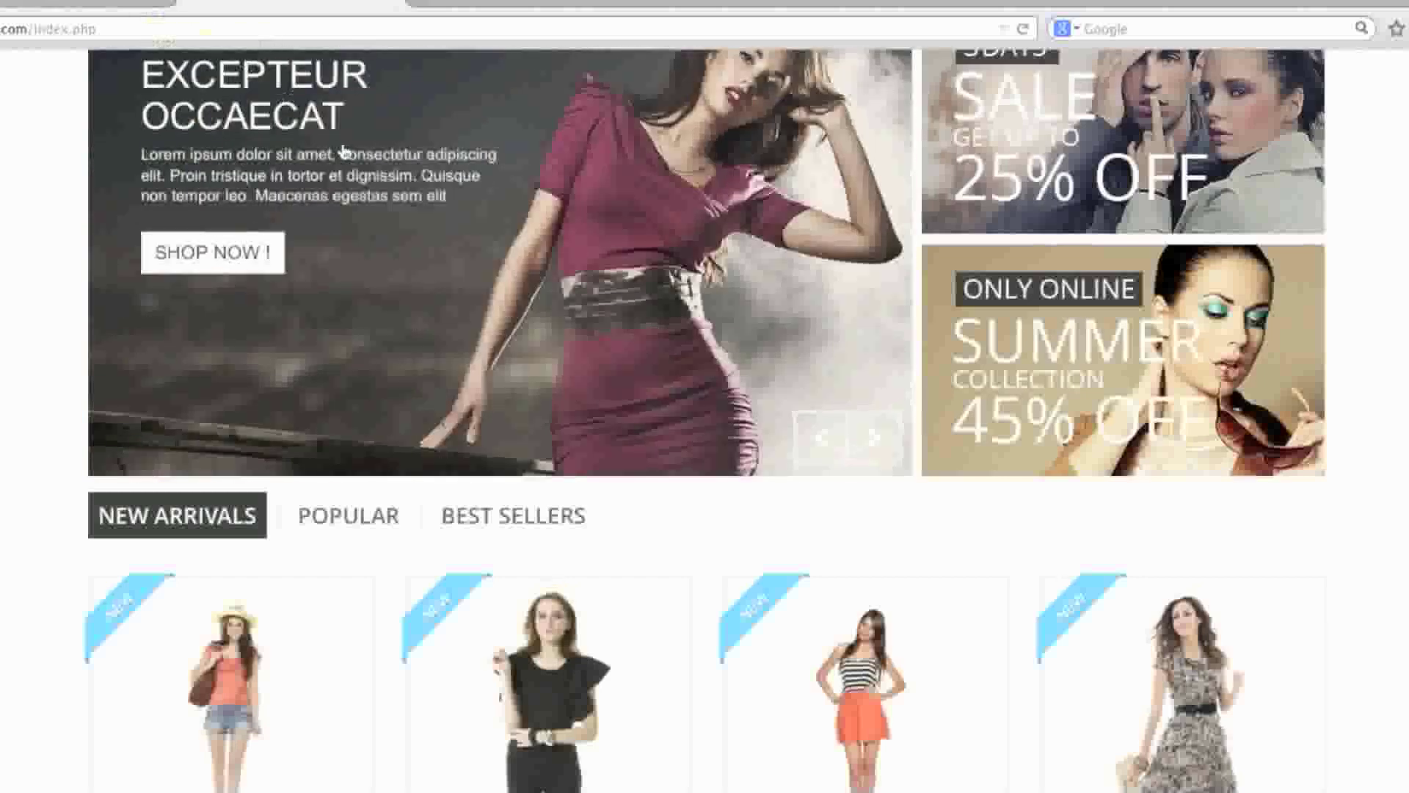
pyautogui.scroll(3, 264, 132)
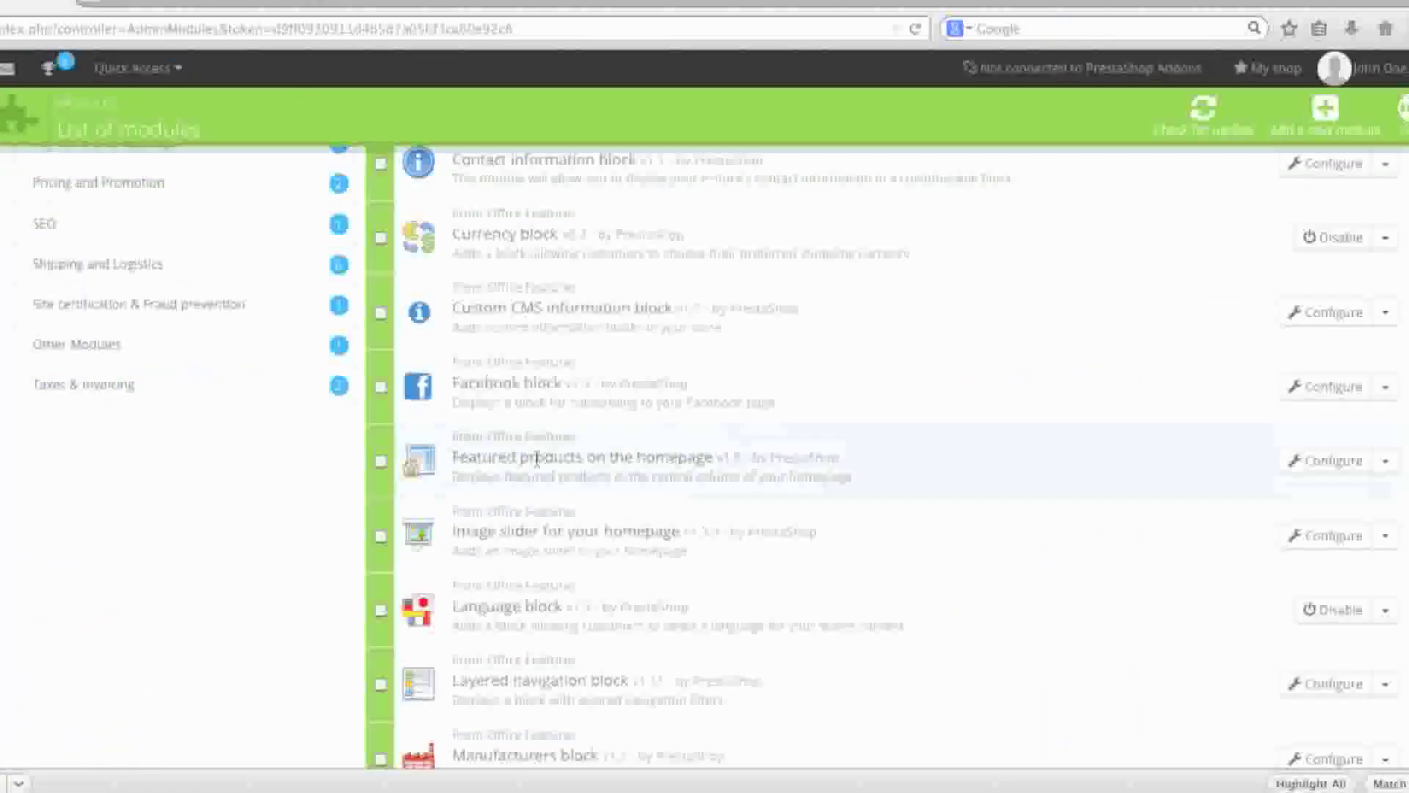
# Open the configuration of the back office module "Image slider for your homepage" and examine its settings and slides list.
pyautogui.scroll(-2, 541, 465)
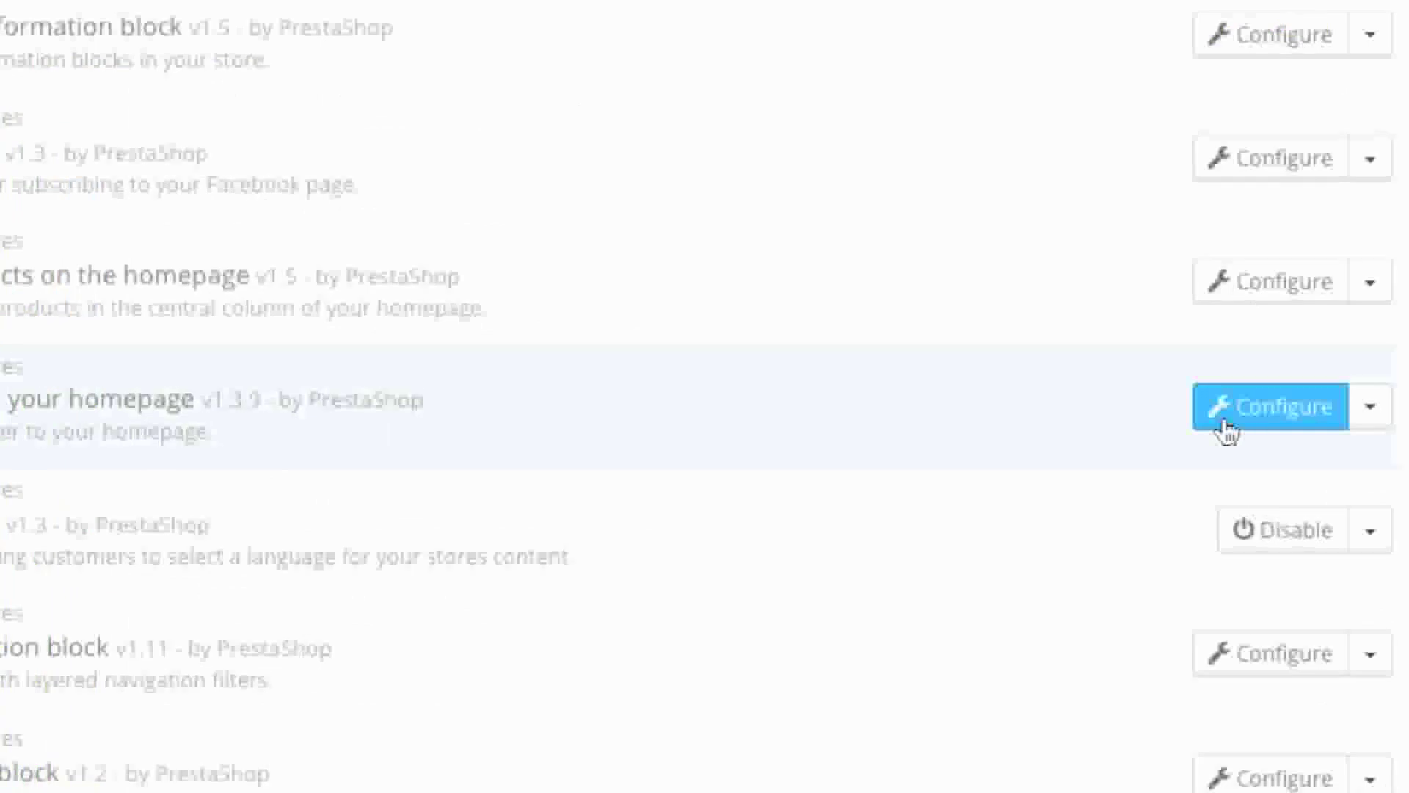
pyautogui.click(1226, 431)
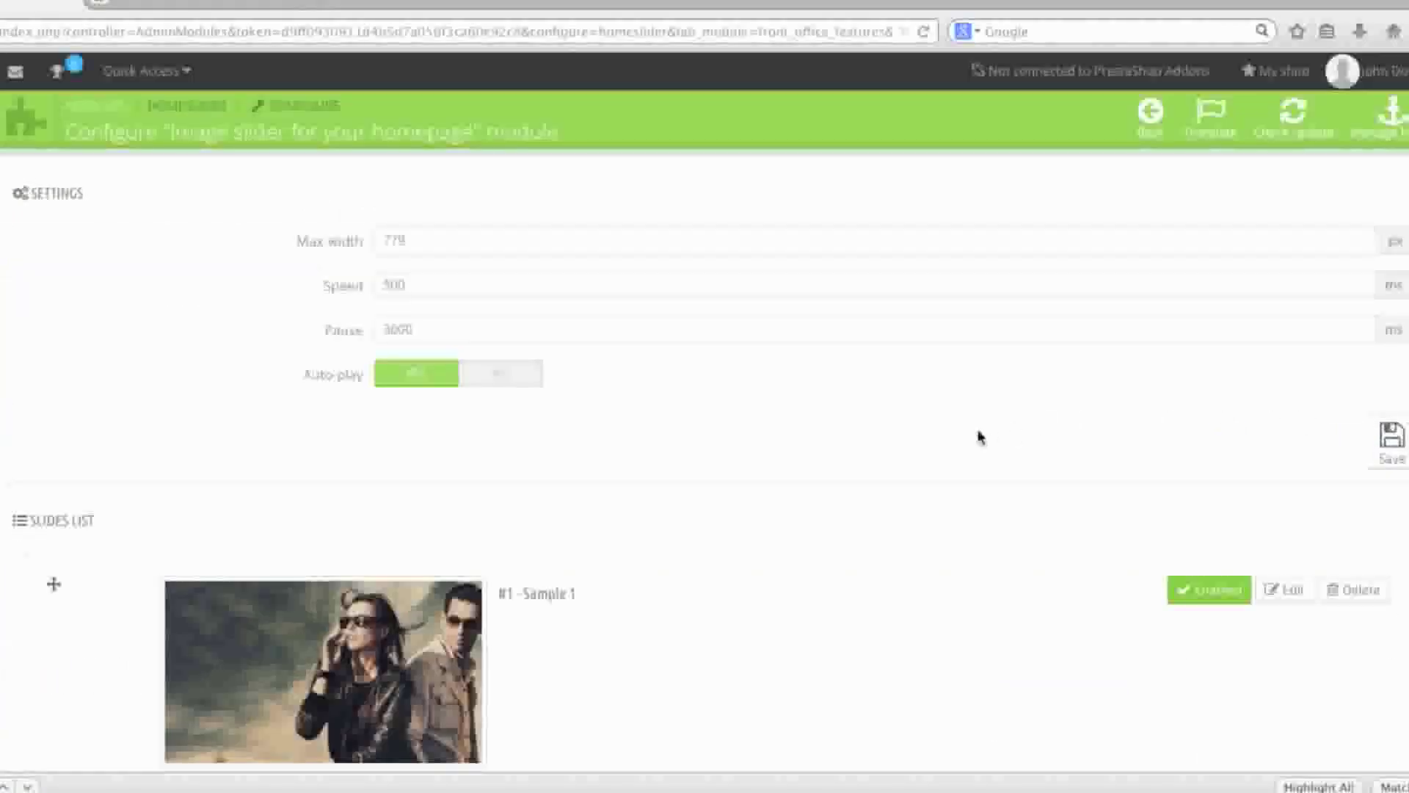
pyautogui.scroll(-5, 981, 433)
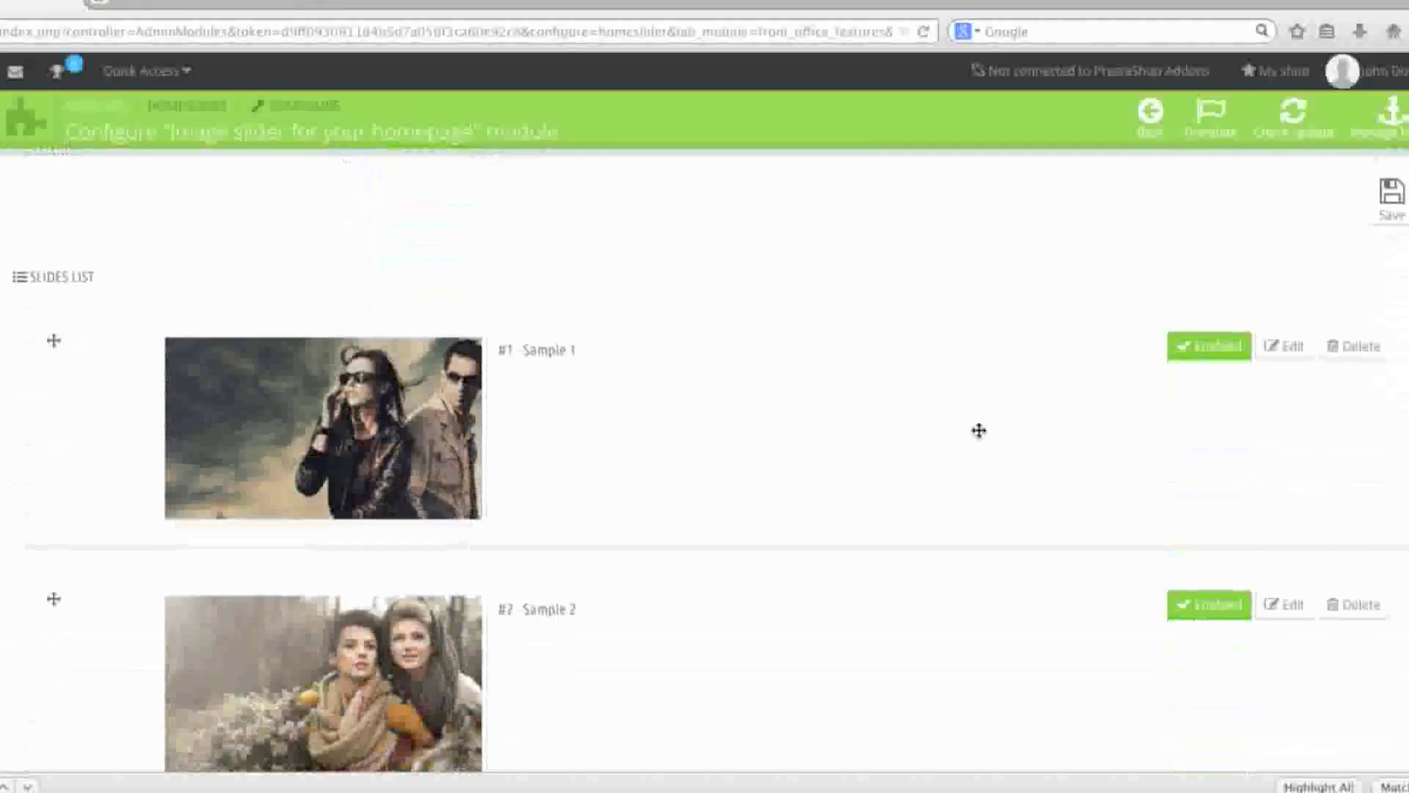
pyautogui.scroll(-3, 979, 430)
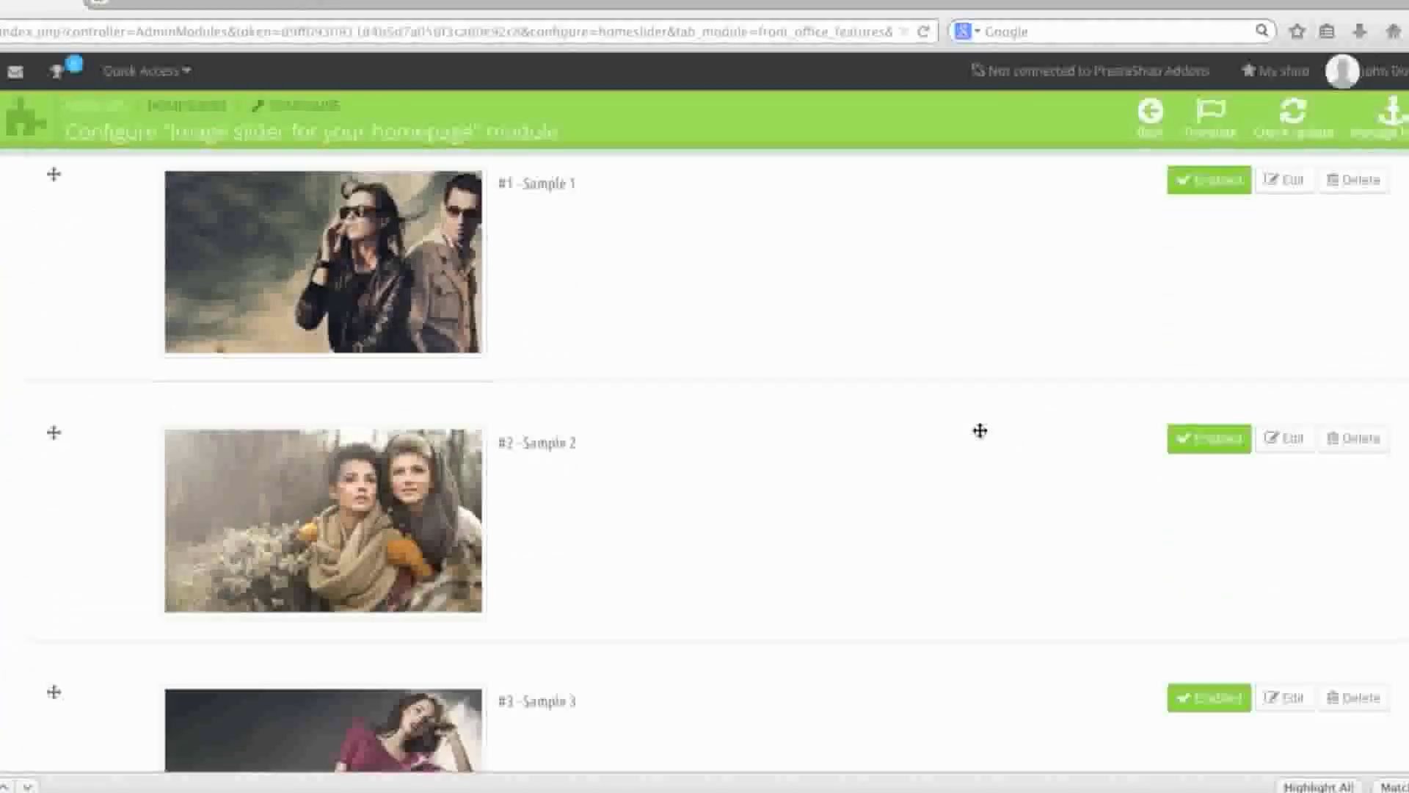
pyautogui.scroll(3, 1205, 438)
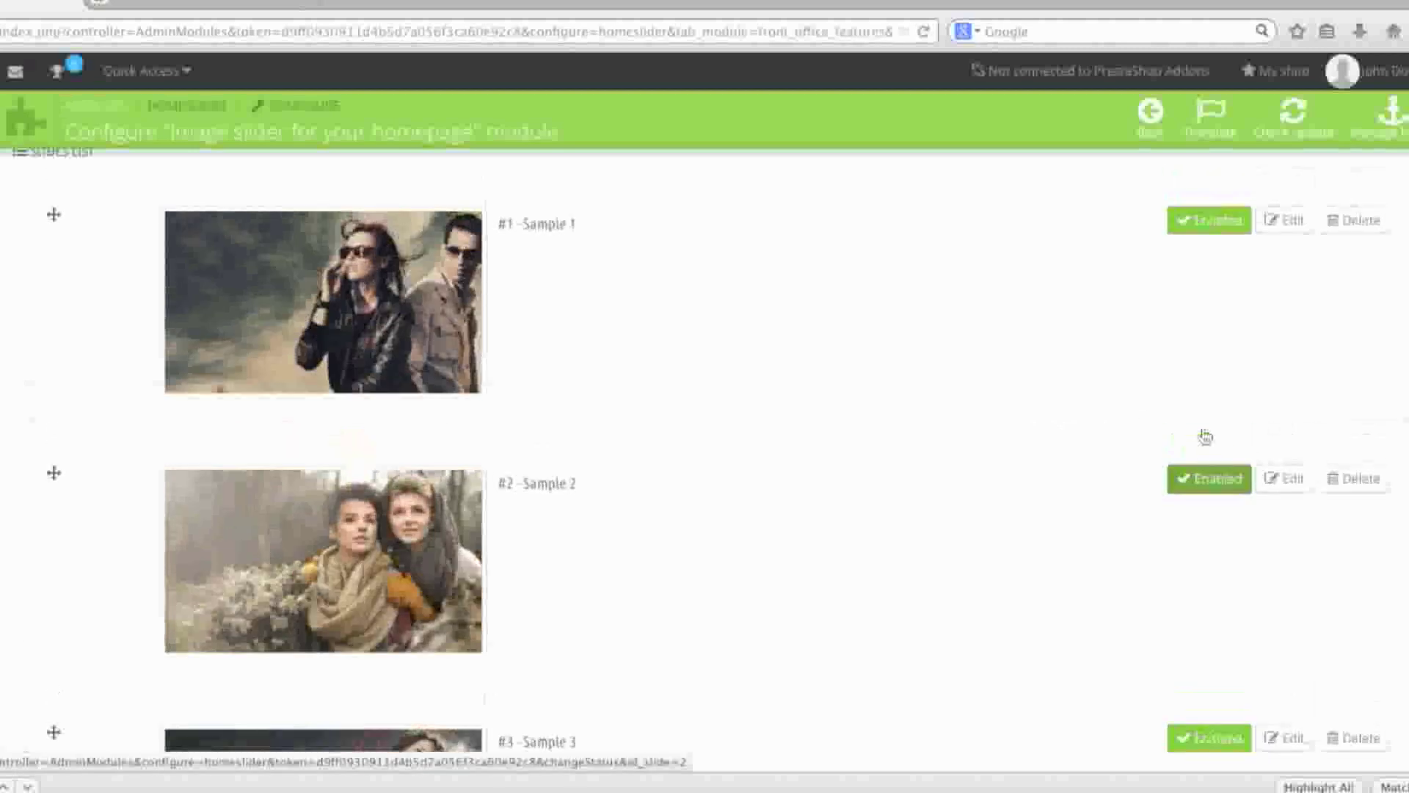
pyautogui.scroll(3, 1196, 429)
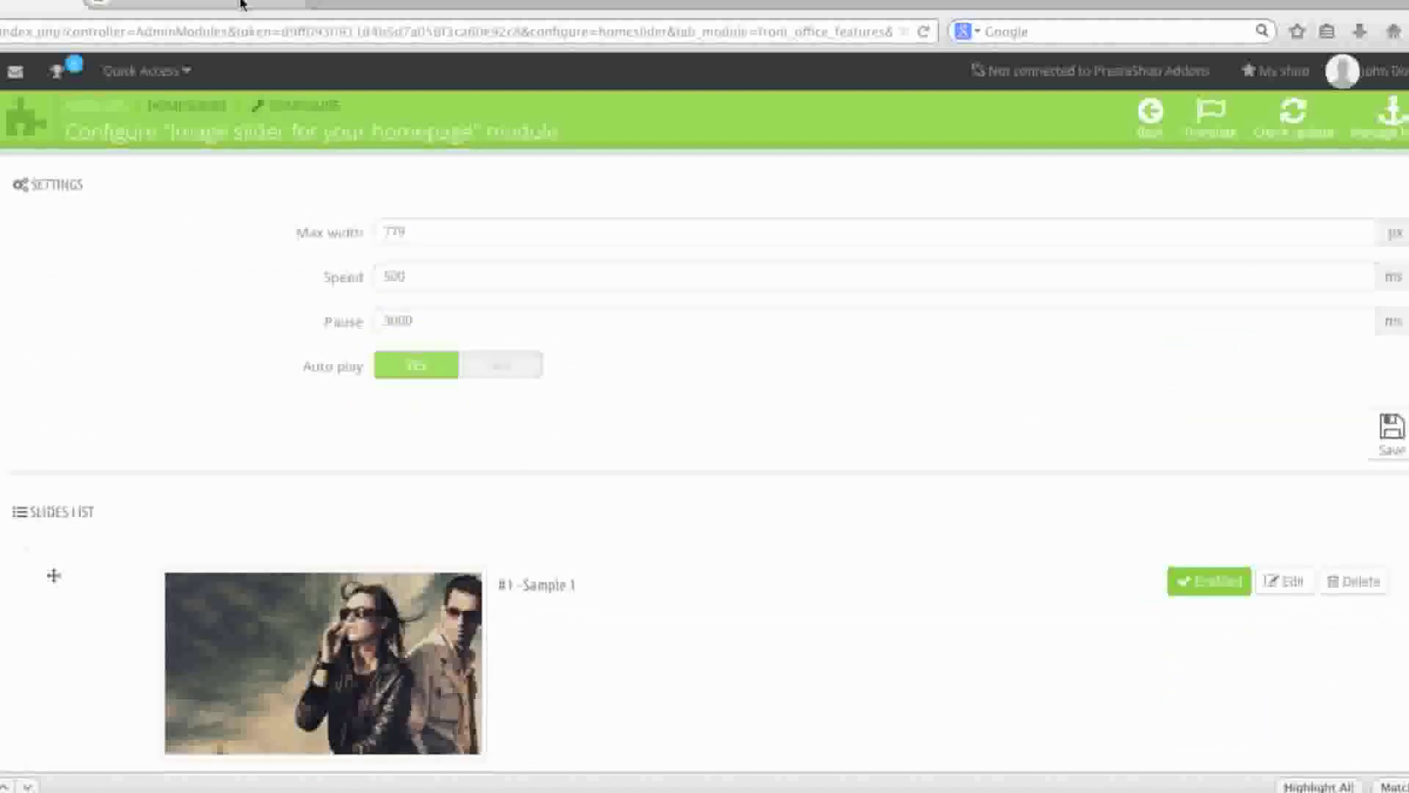
# Check the slider on the storefront's home page, and open the Sample 1 slide for editing in the back office.
pyautogui.click(243, 3)
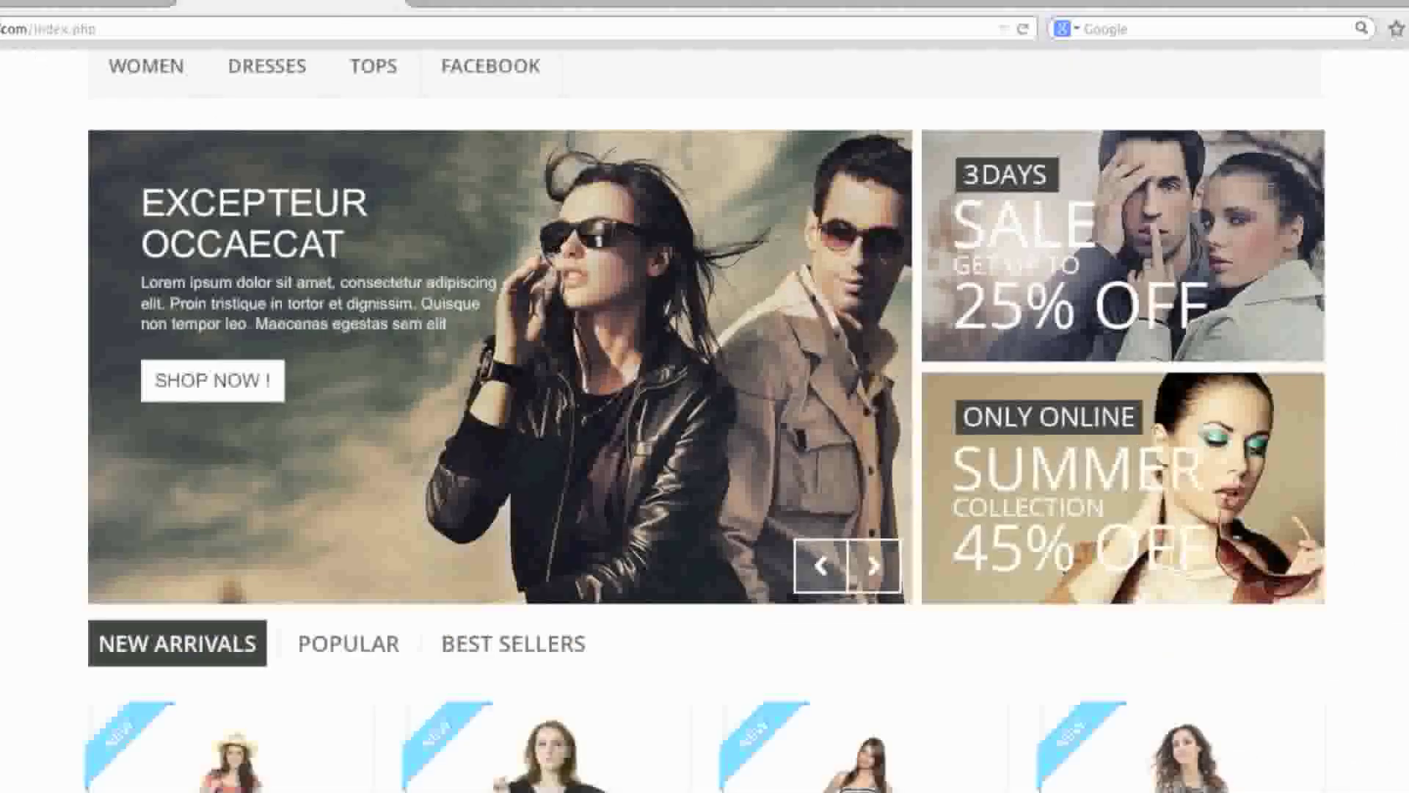
pyautogui.click(63, 6)
pyautogui.scroll(-5, 938, 435)
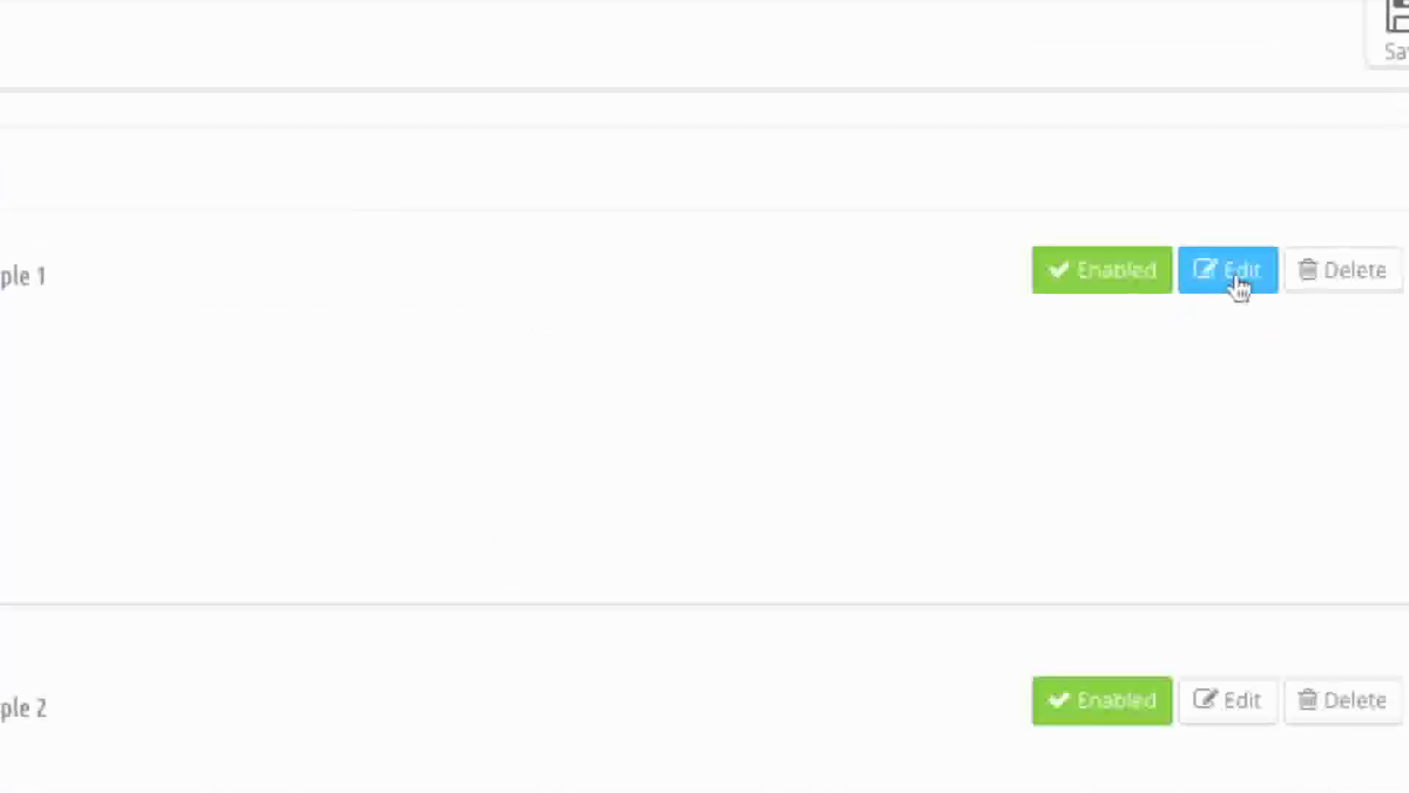
pyautogui.click(1240, 288)
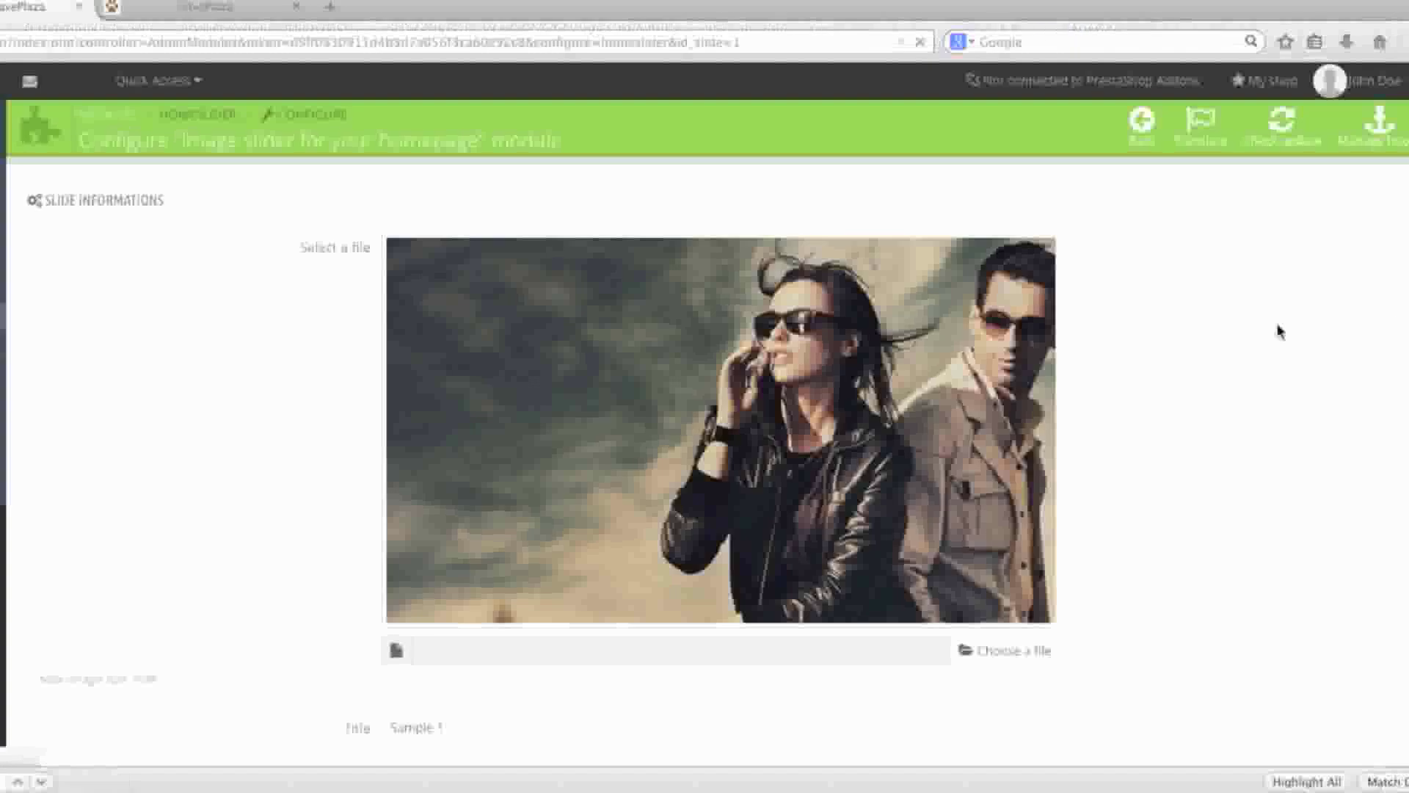
pyautogui.scroll(-5, 1113, 488)
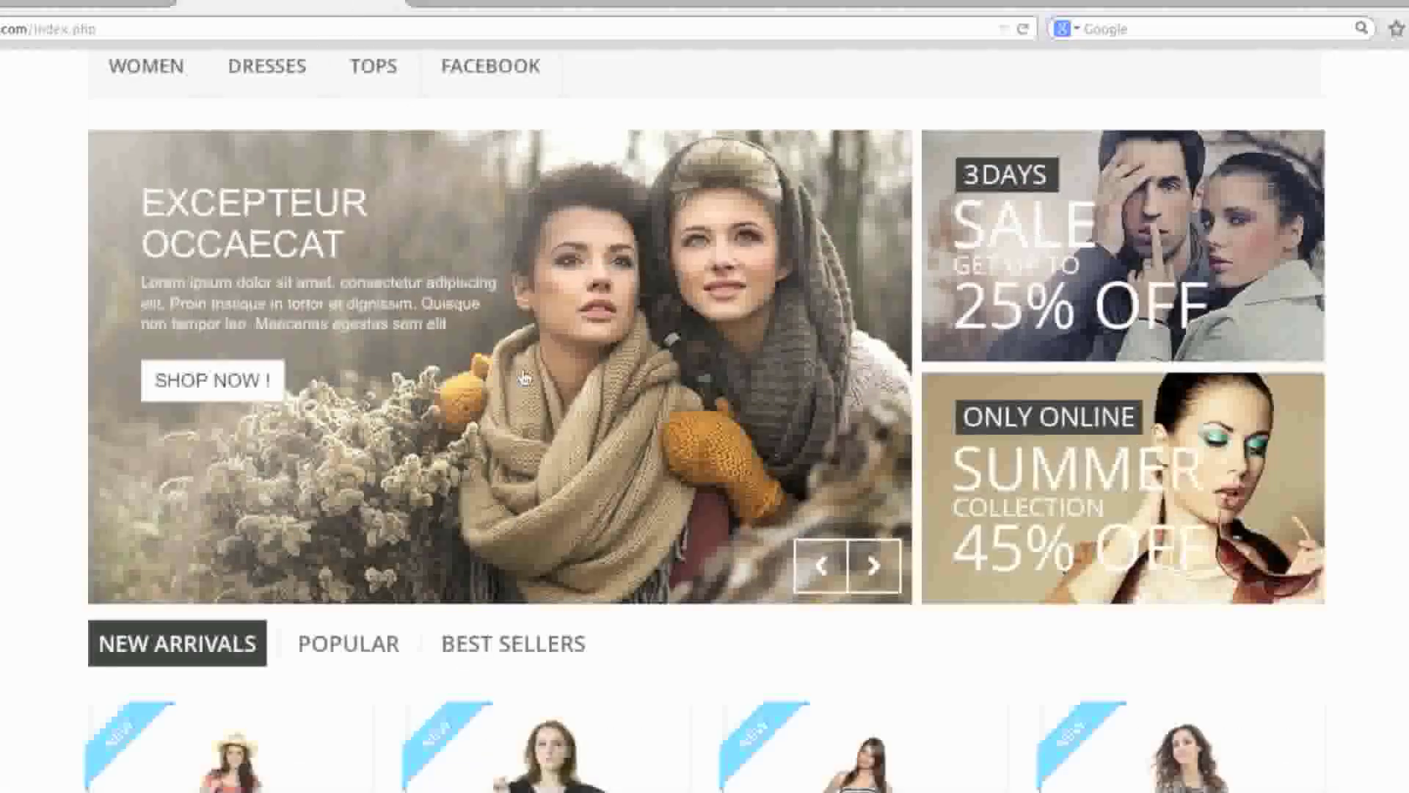
pyautogui.scroll(2, 523, 376)
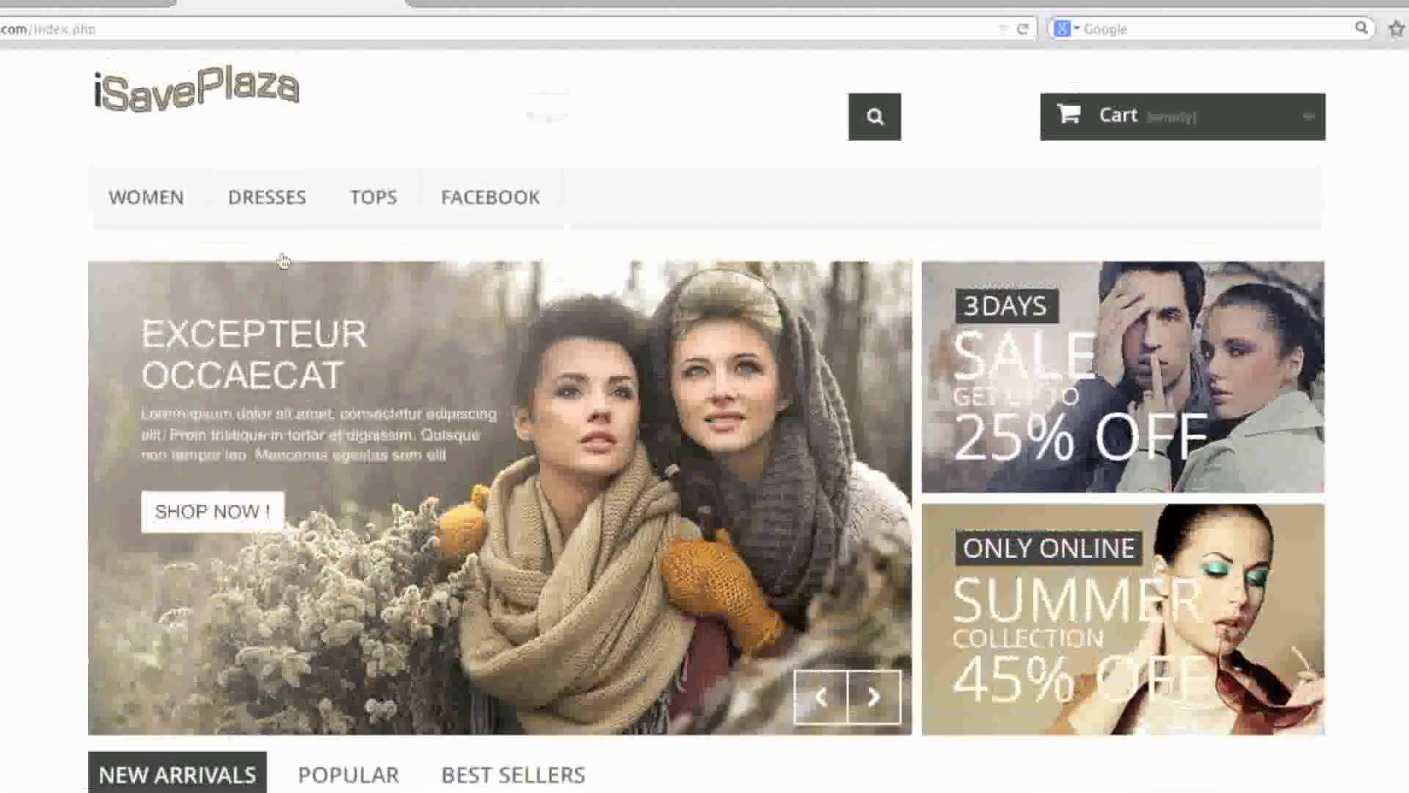
pyautogui.rightClick(177, 219)
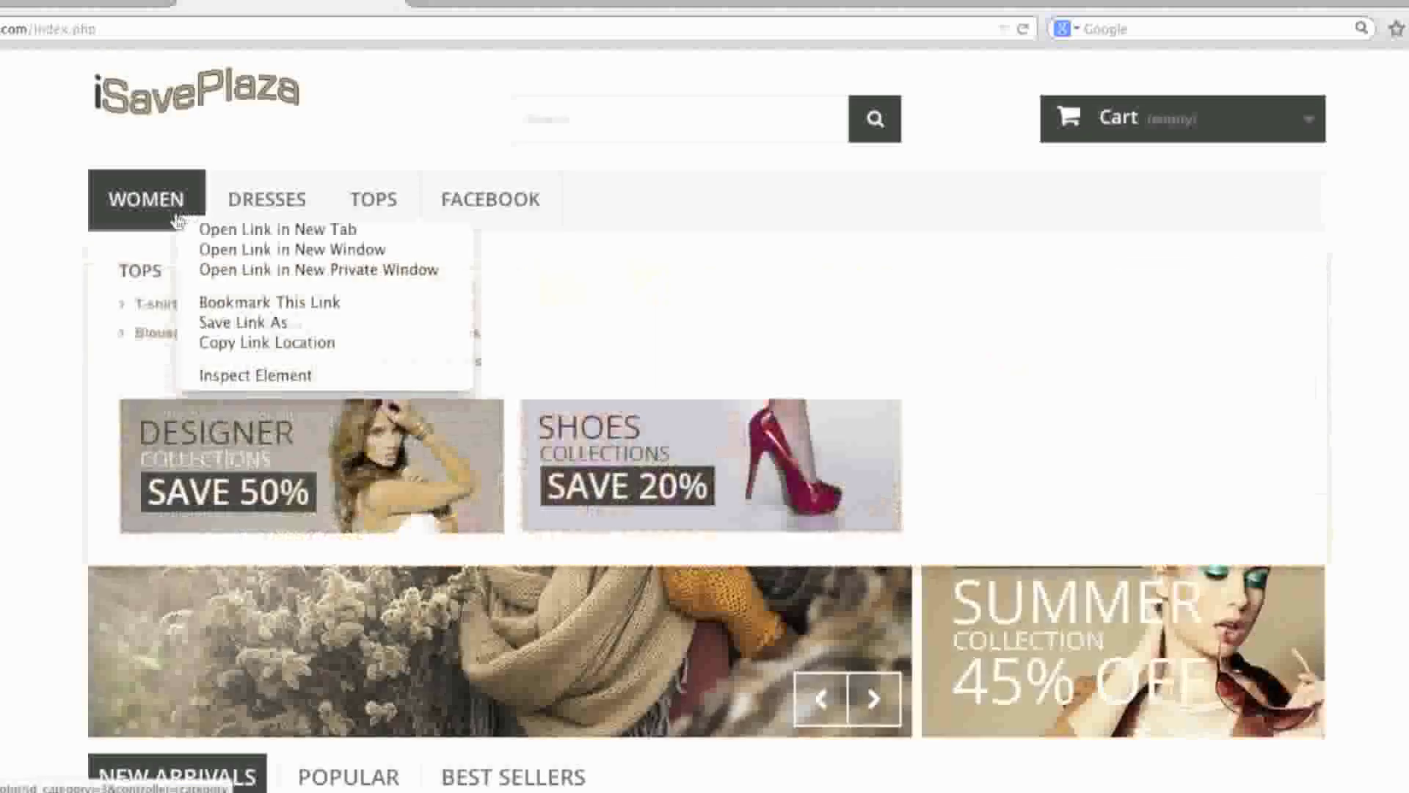
pyautogui.click(228, 344)
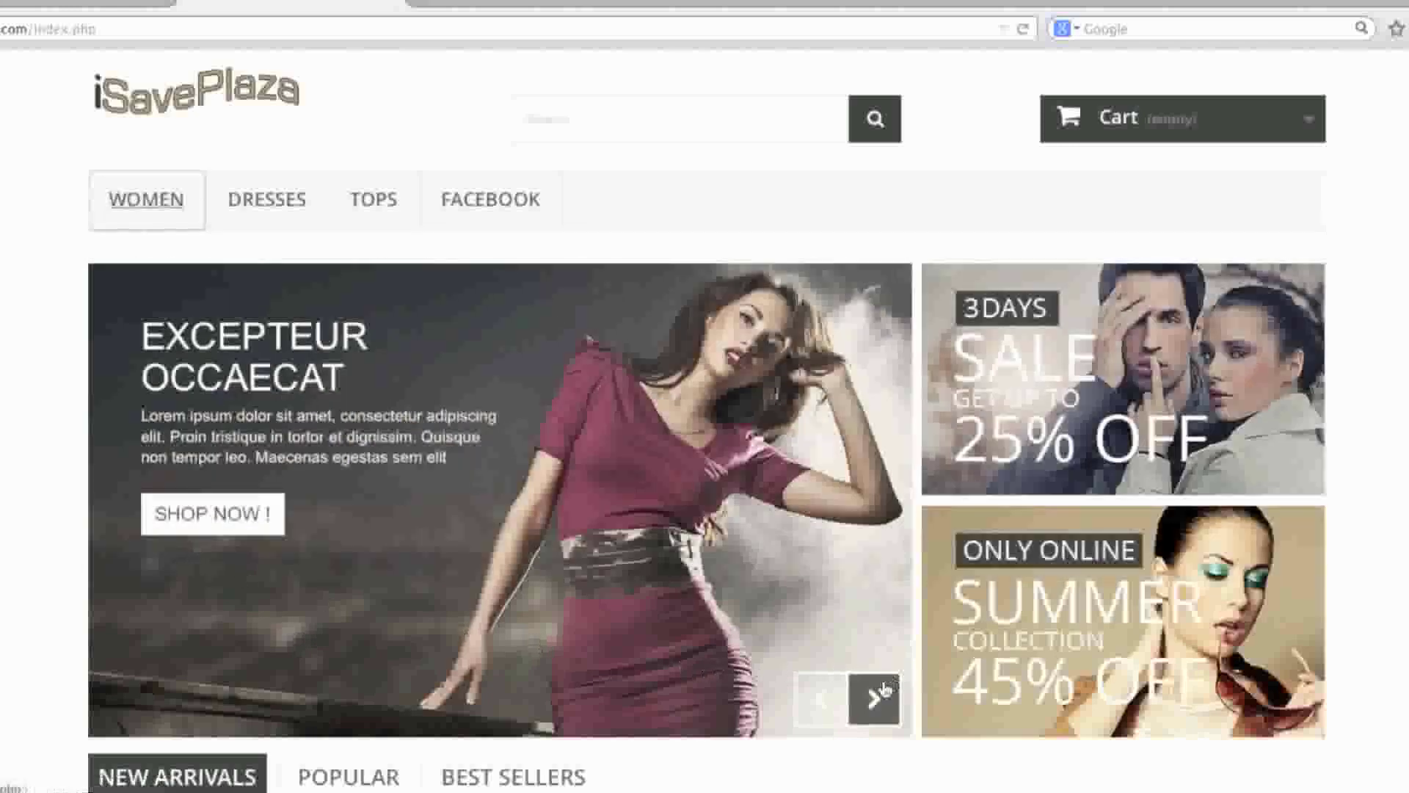
pyautogui.click(881, 694)
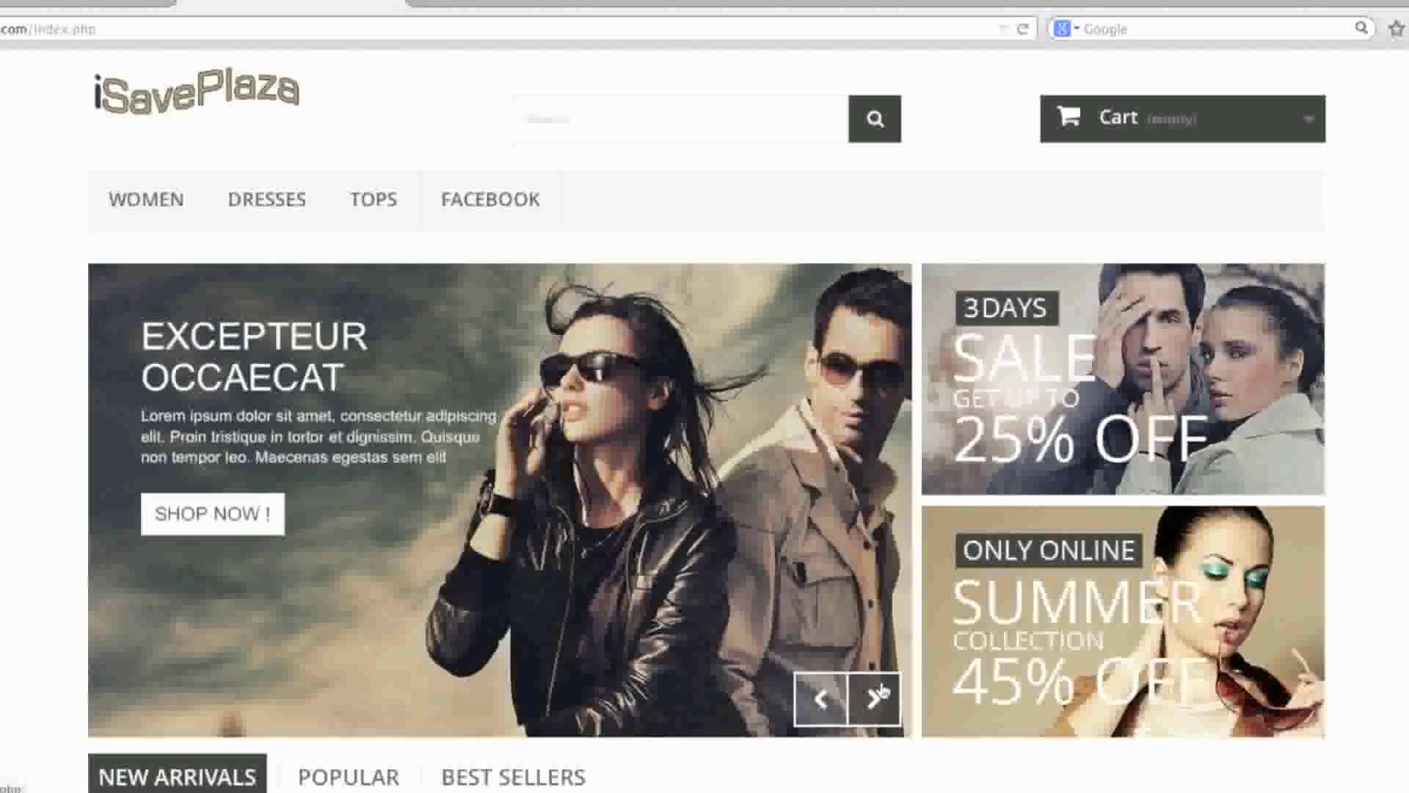
pyautogui.click(60, 5)
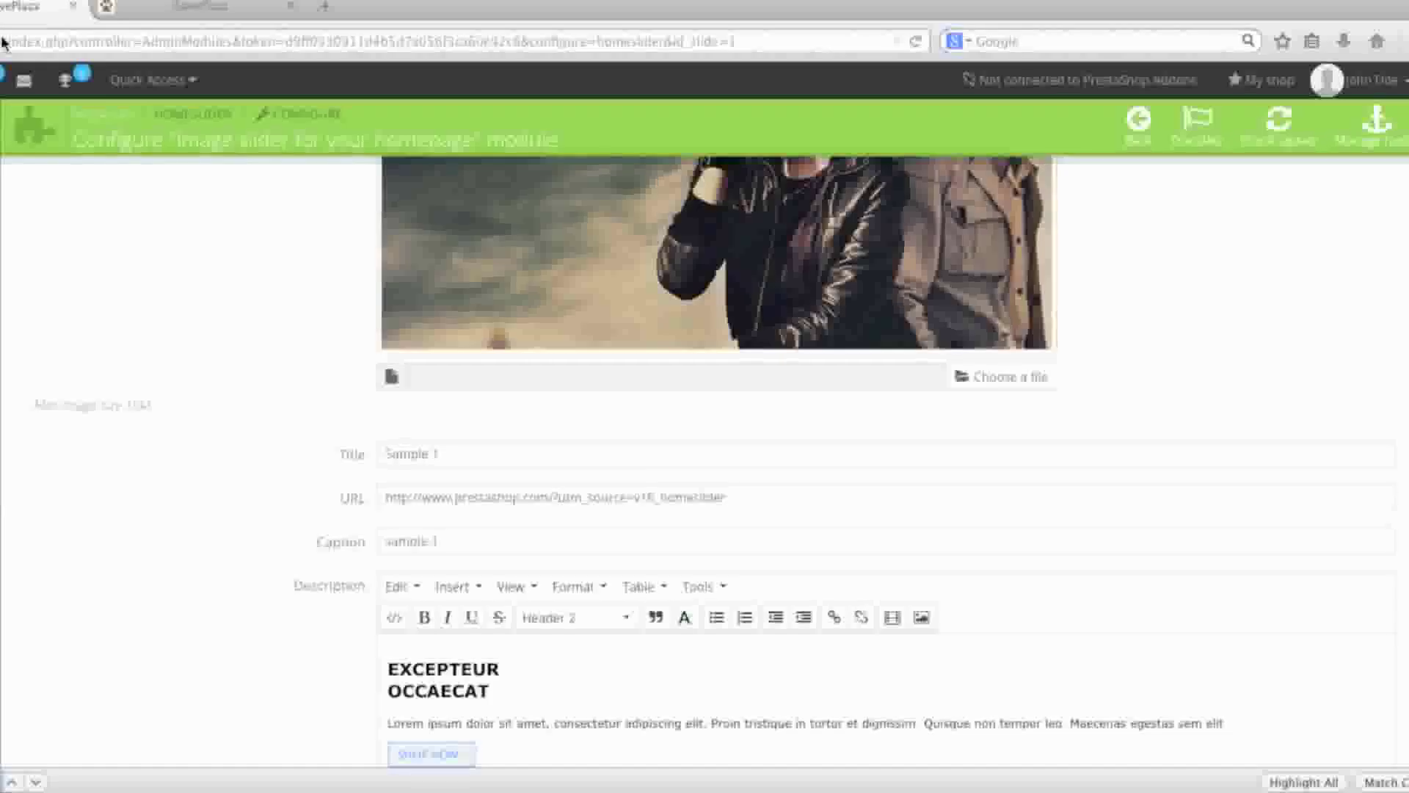
pyautogui.tripleClick(593, 507)
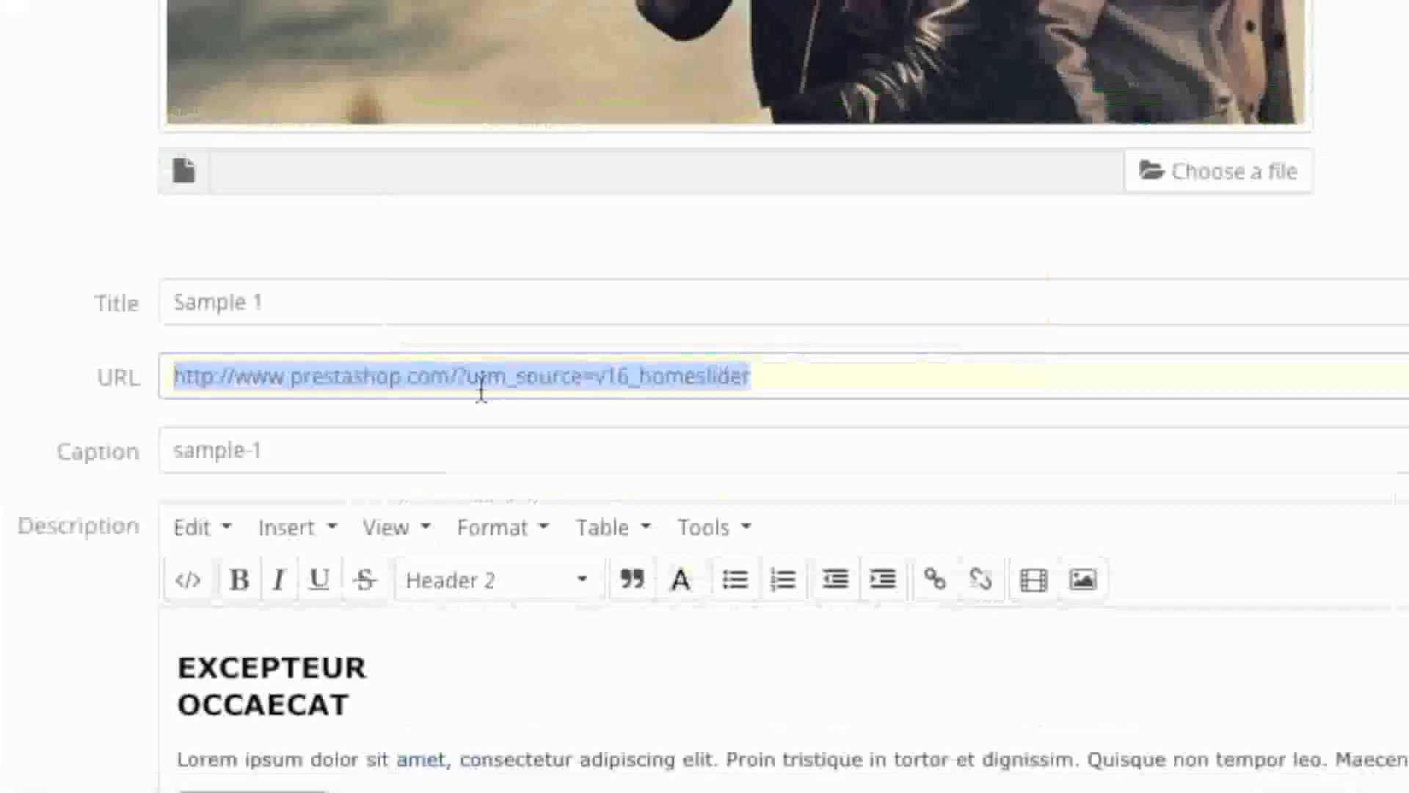
pyautogui.rightClick(565, 505)
pyautogui.click(575, 534)
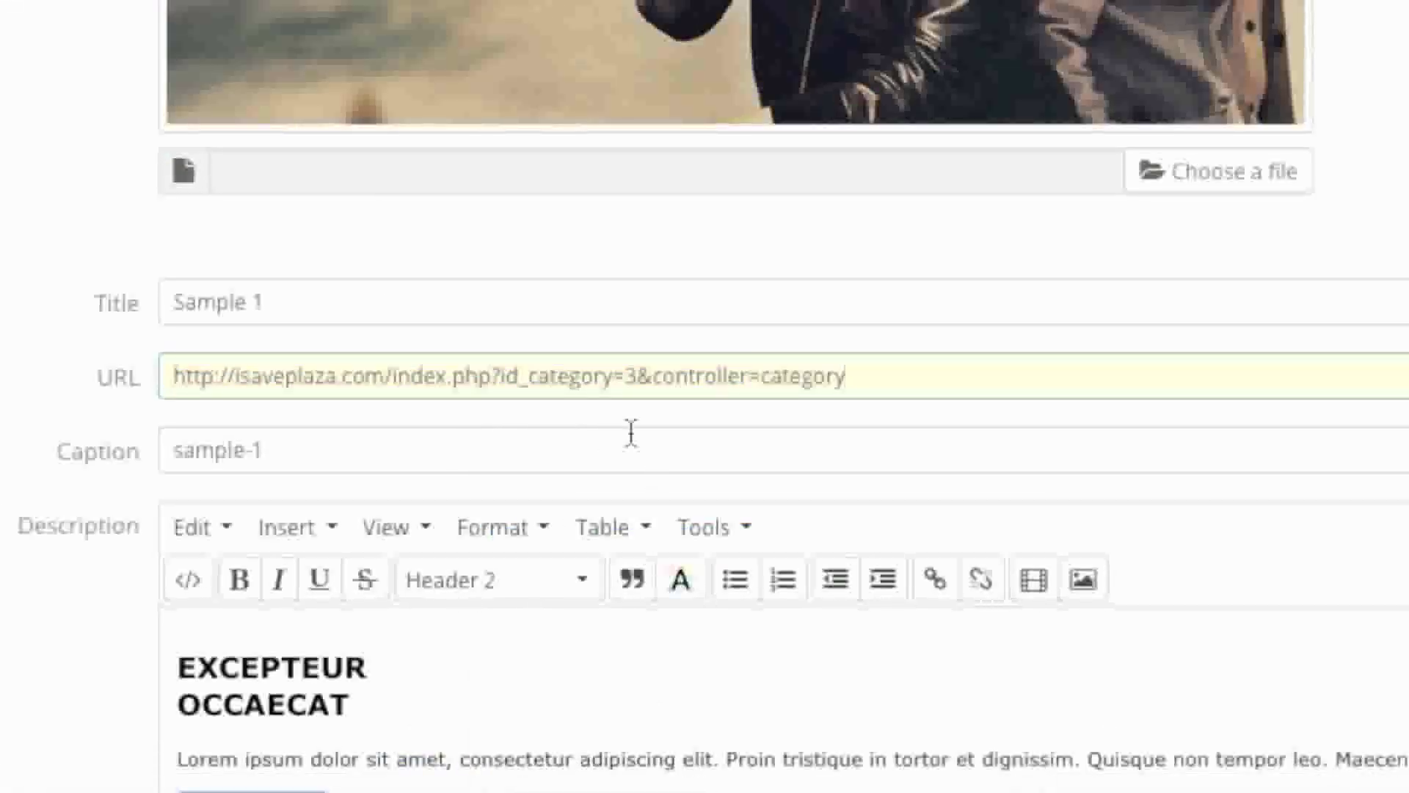
# Change the title of the slide to "Women's".
pyautogui.scroll(1, 631, 433)
pyautogui.tripleClick(297, 403)
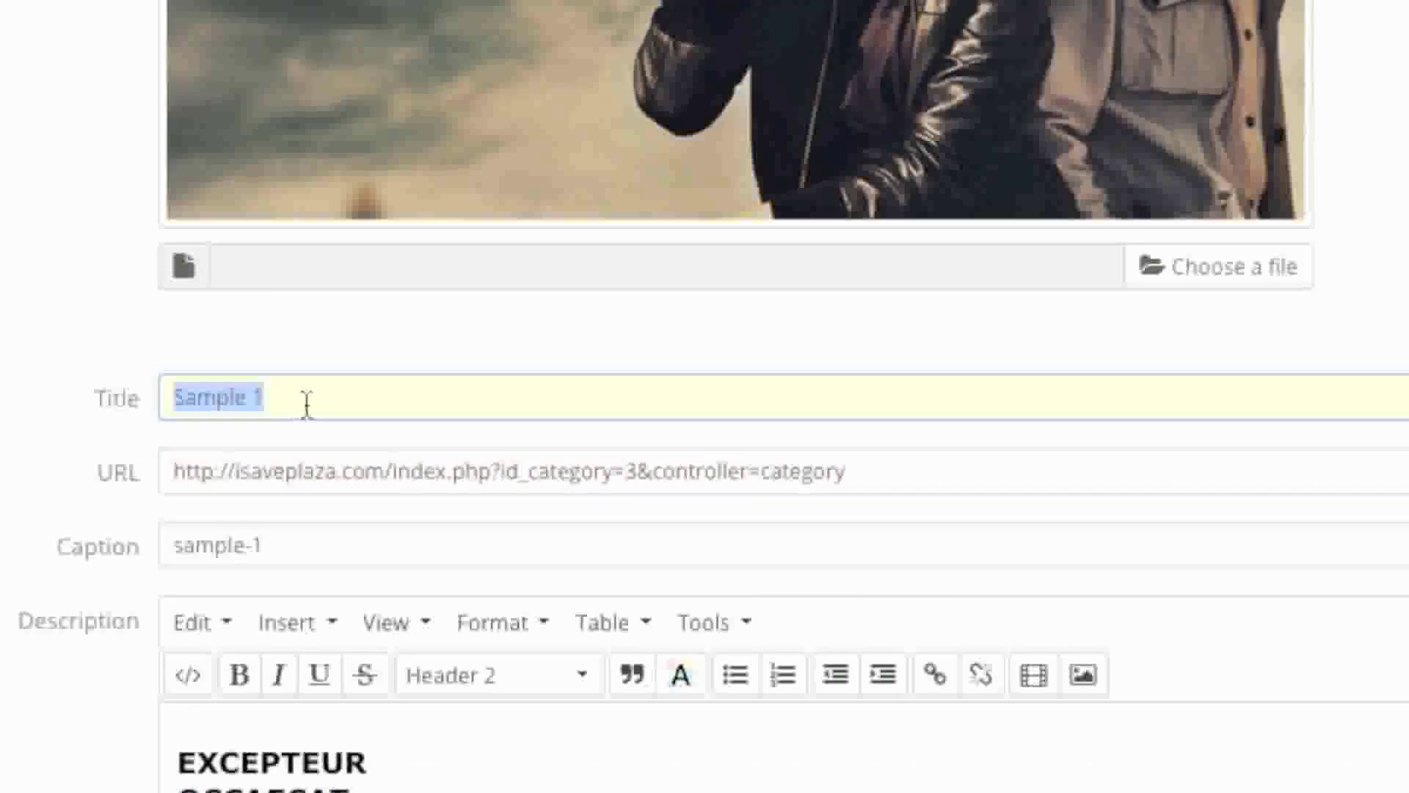
pyautogui.write("Women's")
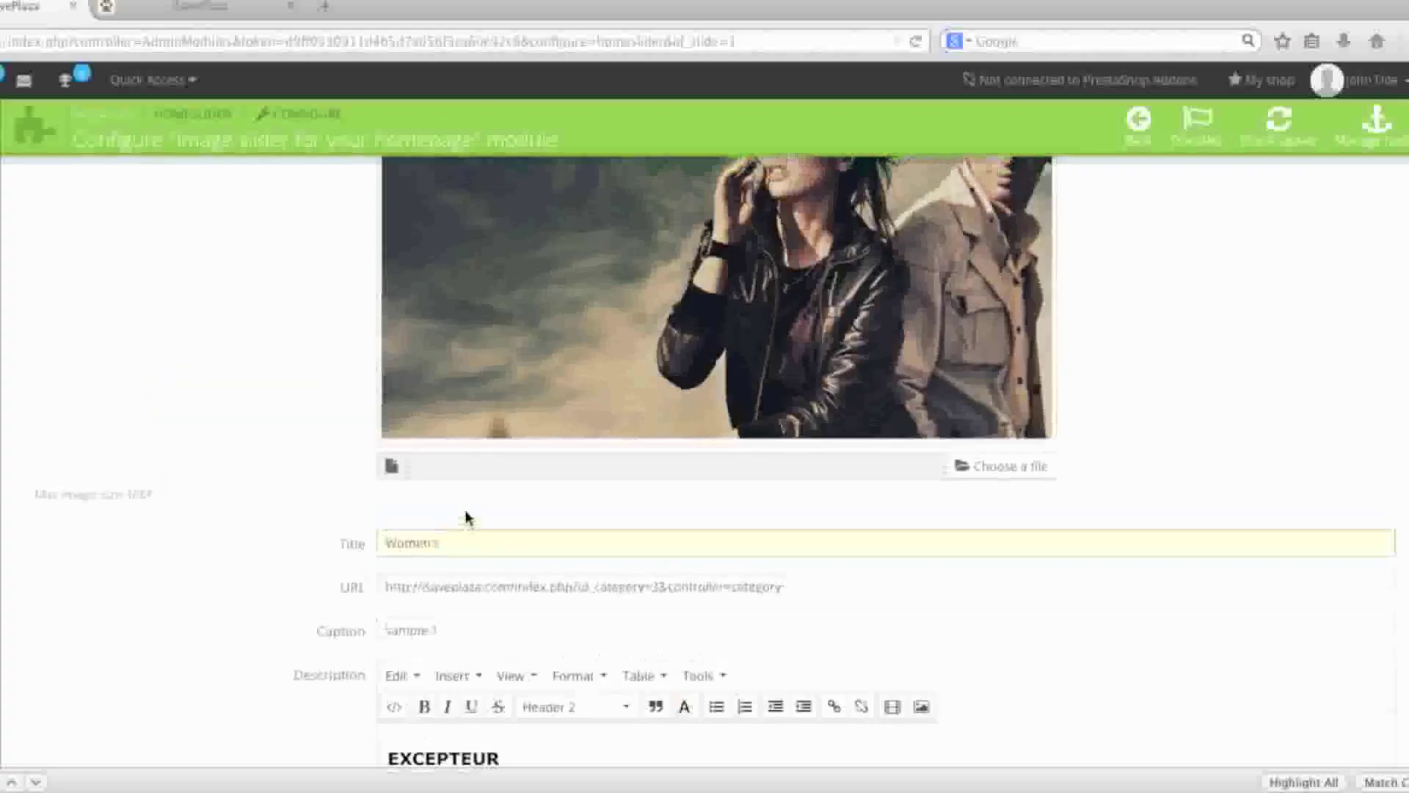
# Choose hot_styles_383_267.jpg from the homepage_images folder as the slide's image file.
pyautogui.scroll(2, 441, 370)
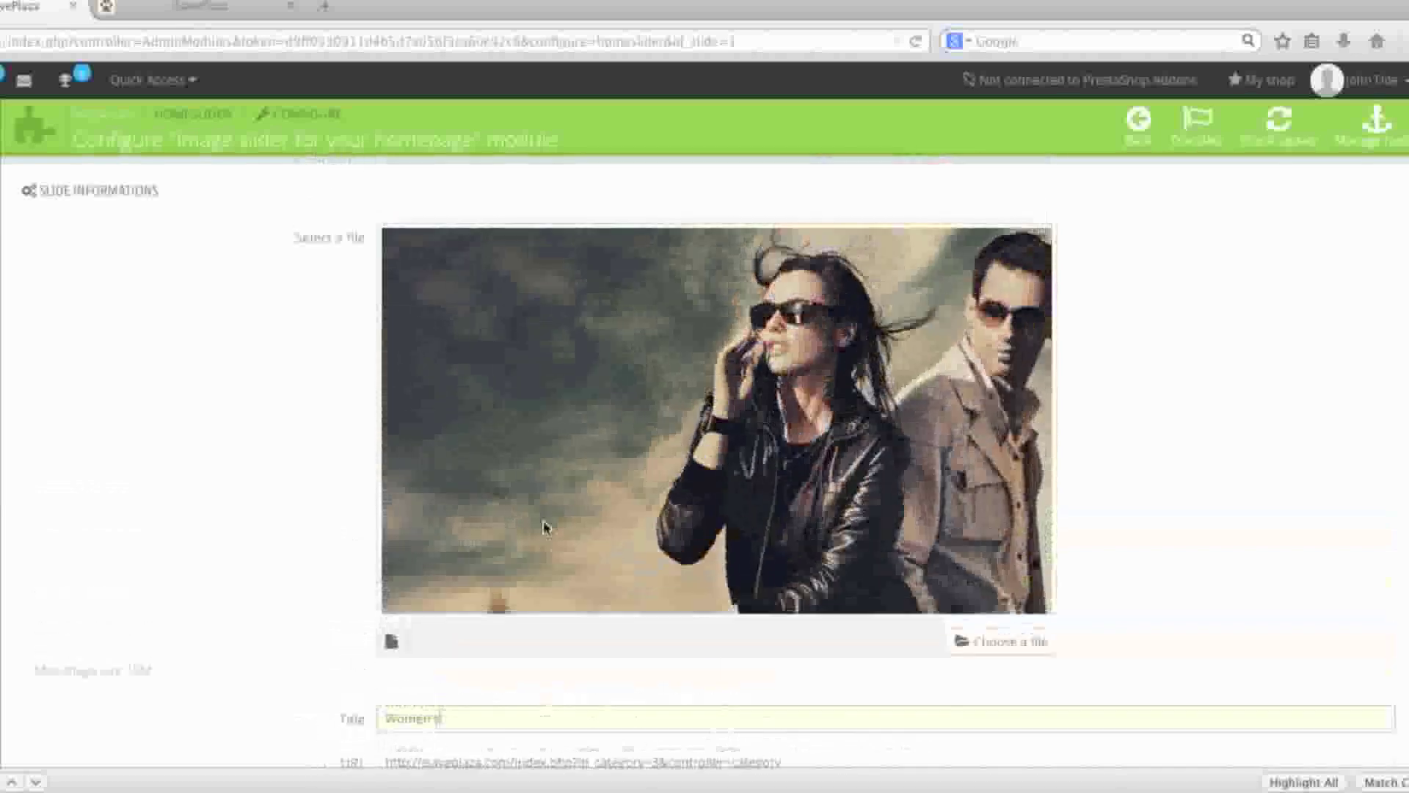
pyautogui.click(1008, 653)
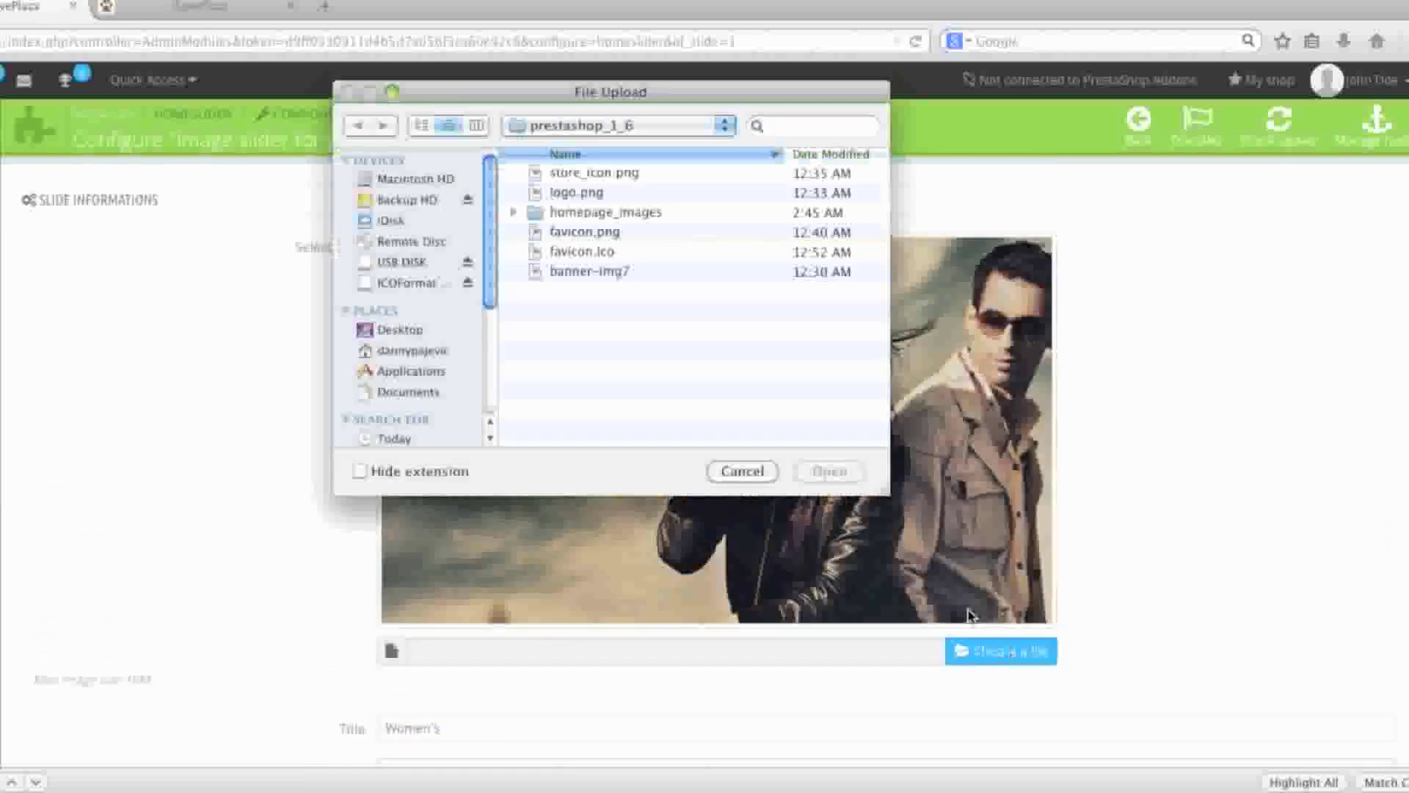
pyautogui.doubleClick(593, 212)
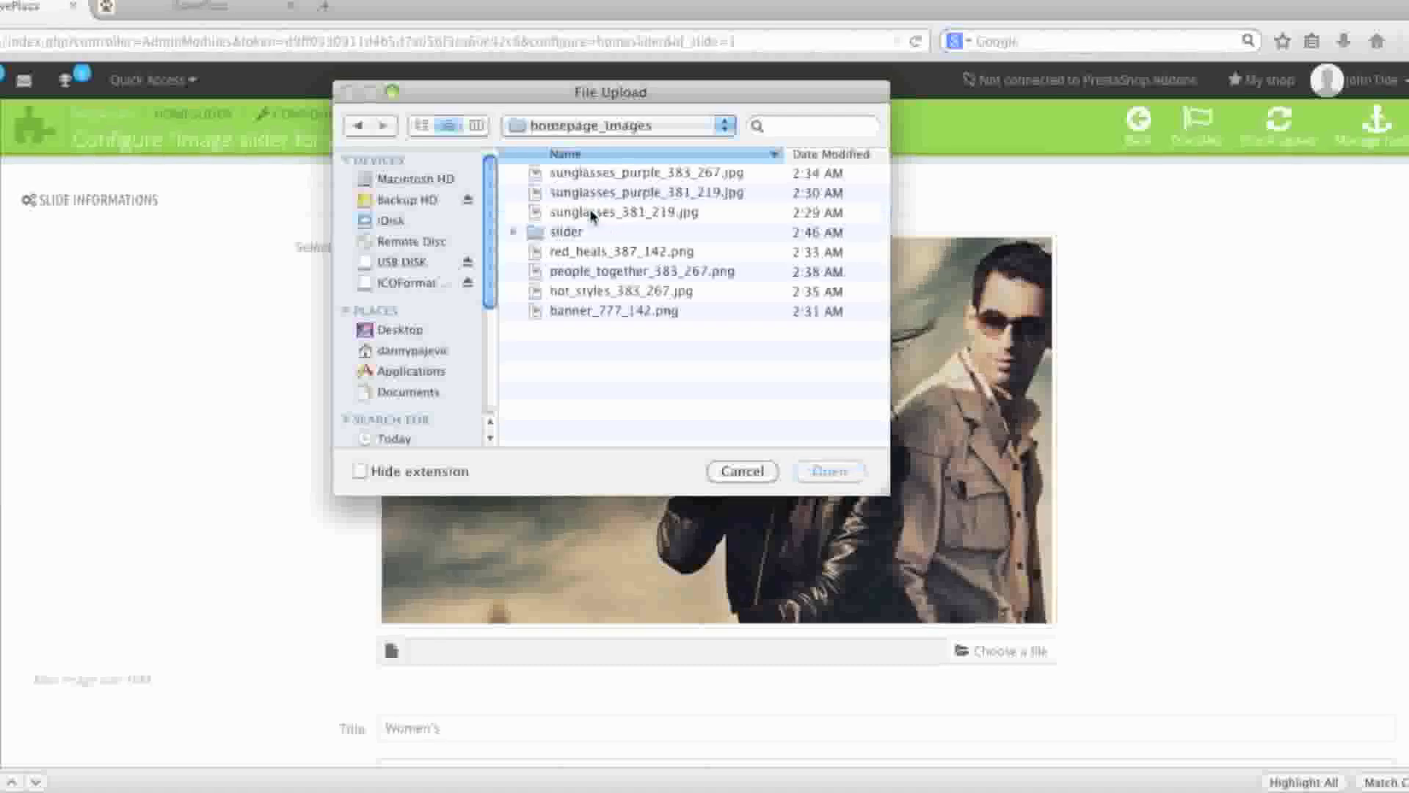
pyautogui.click(628, 291)
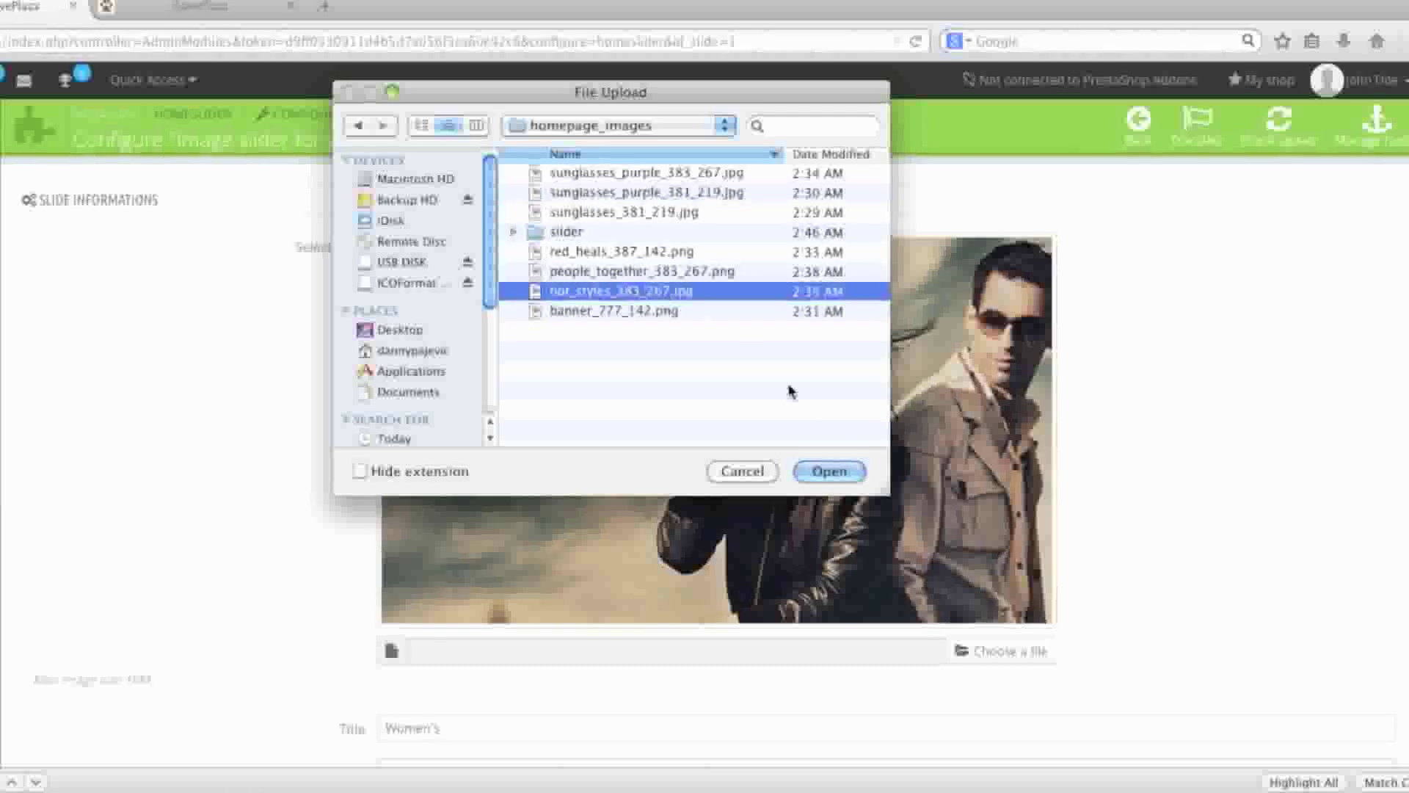
pyautogui.click(829, 471)
# Replace the slide description's heading with "Hot Women's Fashion" and its paragraph with "Save now on the hottest styles this season!".
pyautogui.scroll(-5, 676, 400)
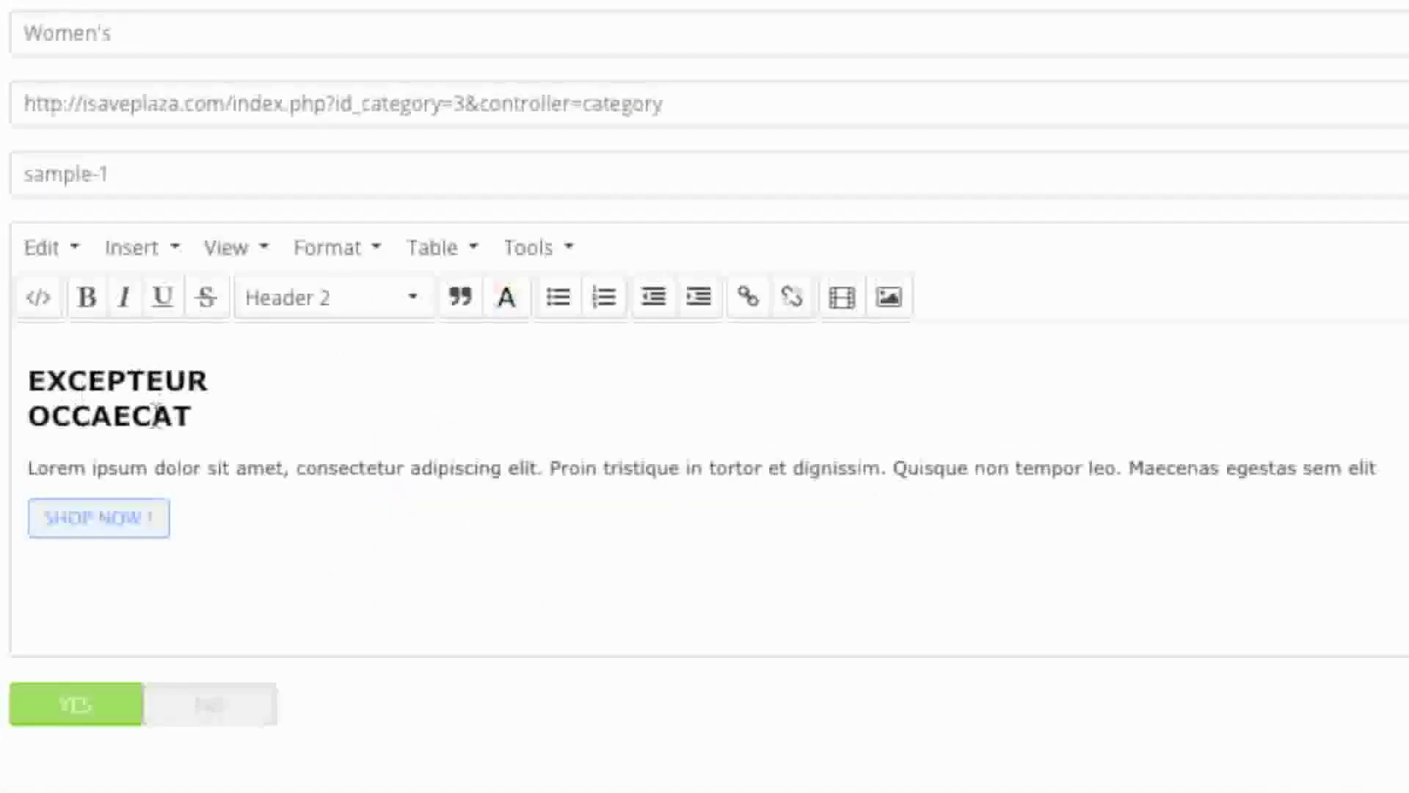
pyautogui.moveTo(213, 427); pyautogui.dragTo(76, 362)
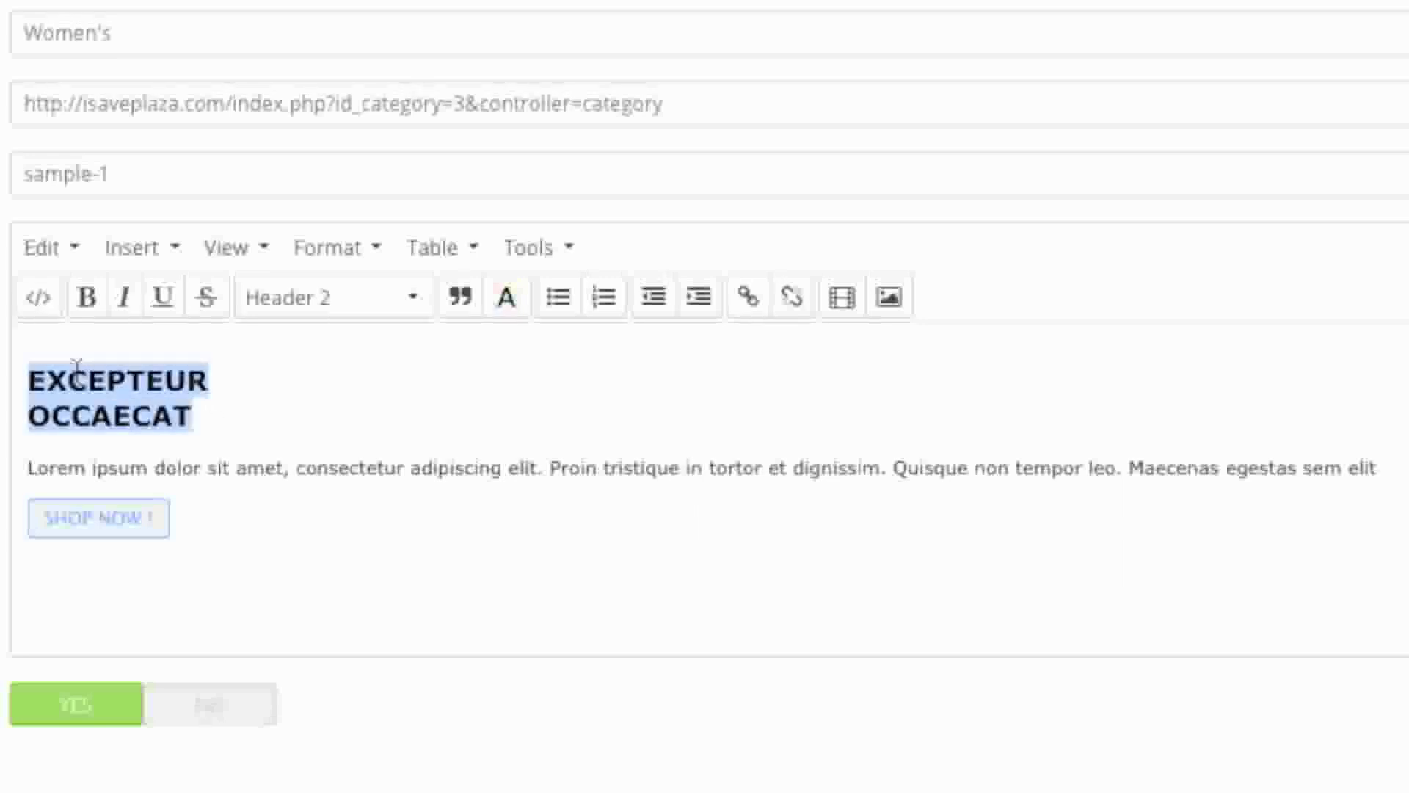
pyautogui.write("Hot Women's Fashion")
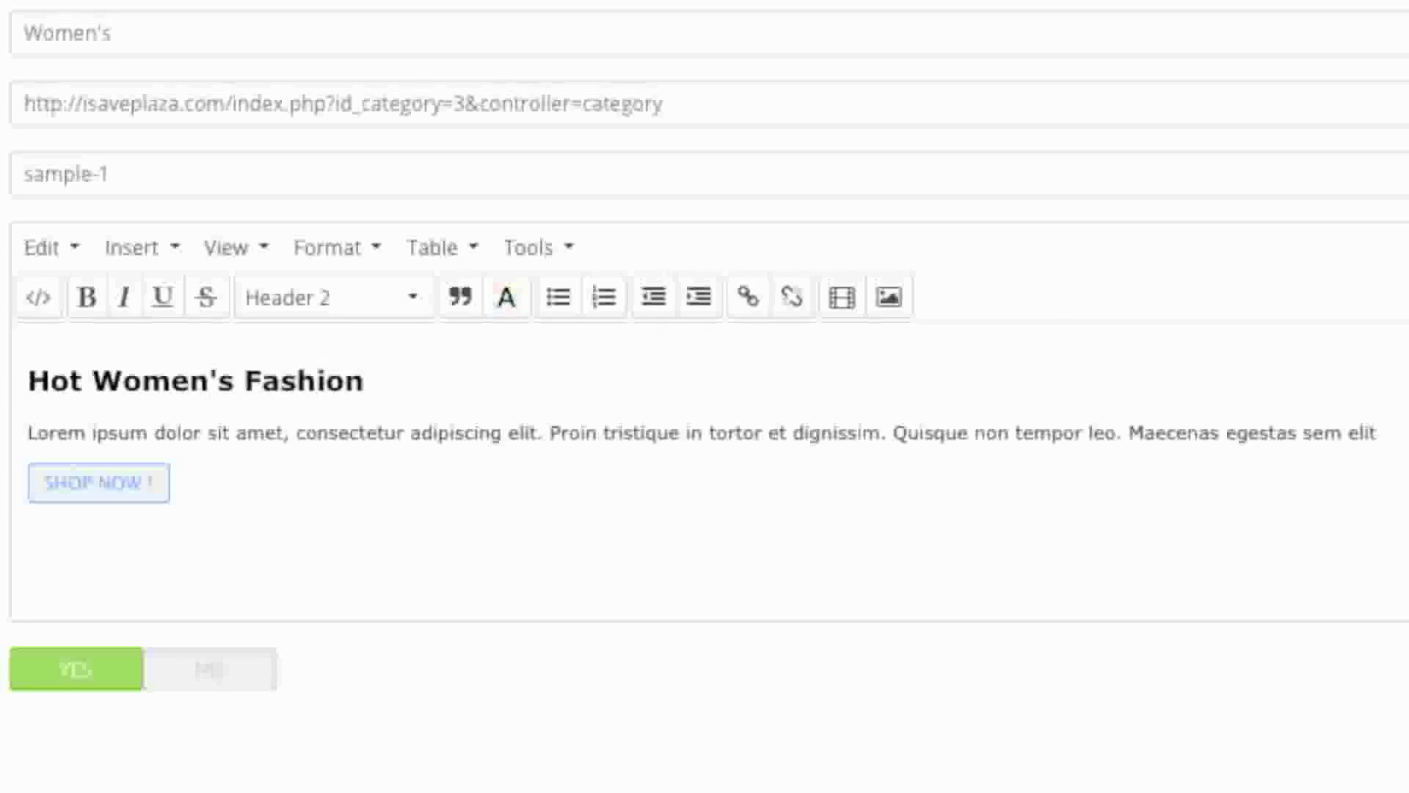
pyautogui.moveTo(1377, 433); pyautogui.dragTo(50, 433)
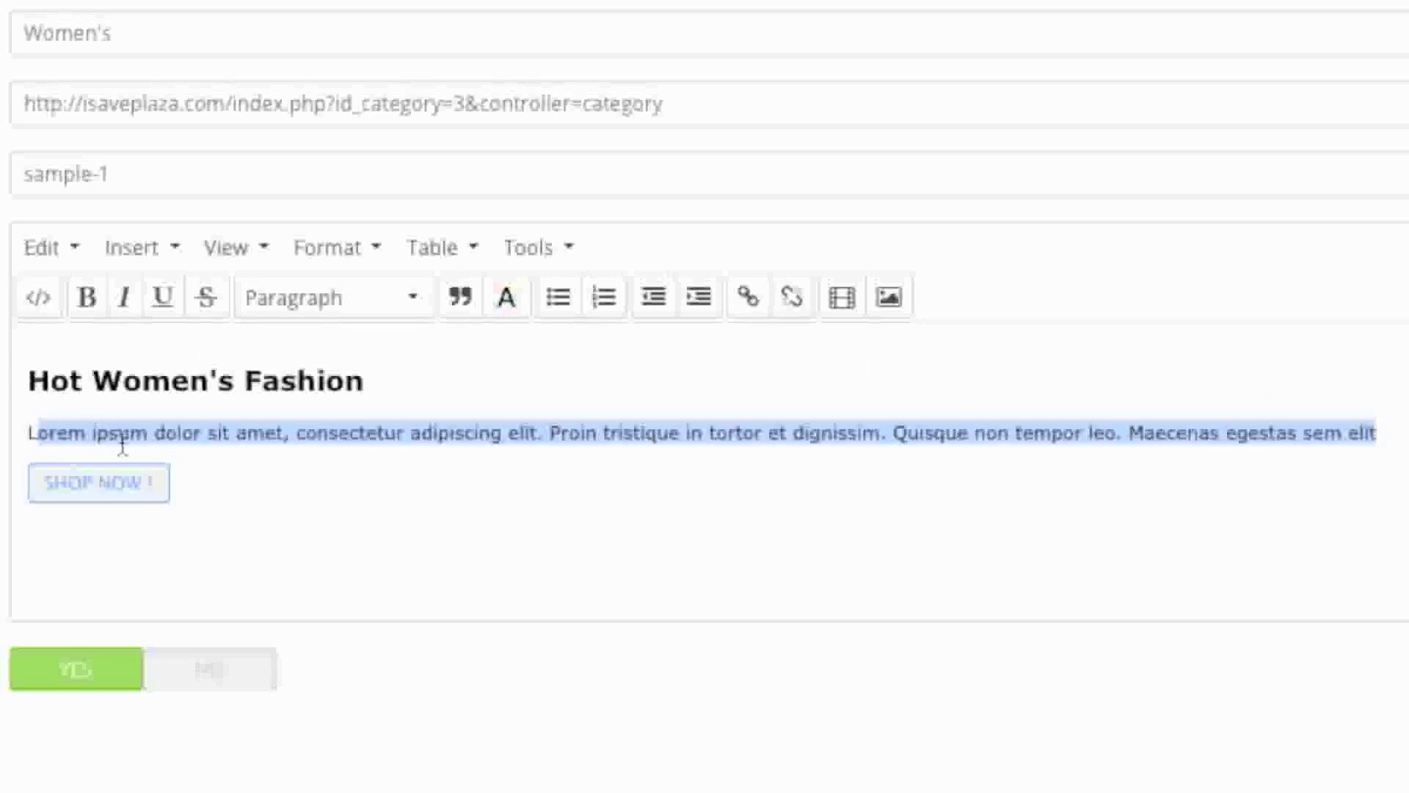
pyautogui.press('BackSpace')
pyautogui.press('BackSpace')
pyautogui.write('Save now on the hottest styles this season')
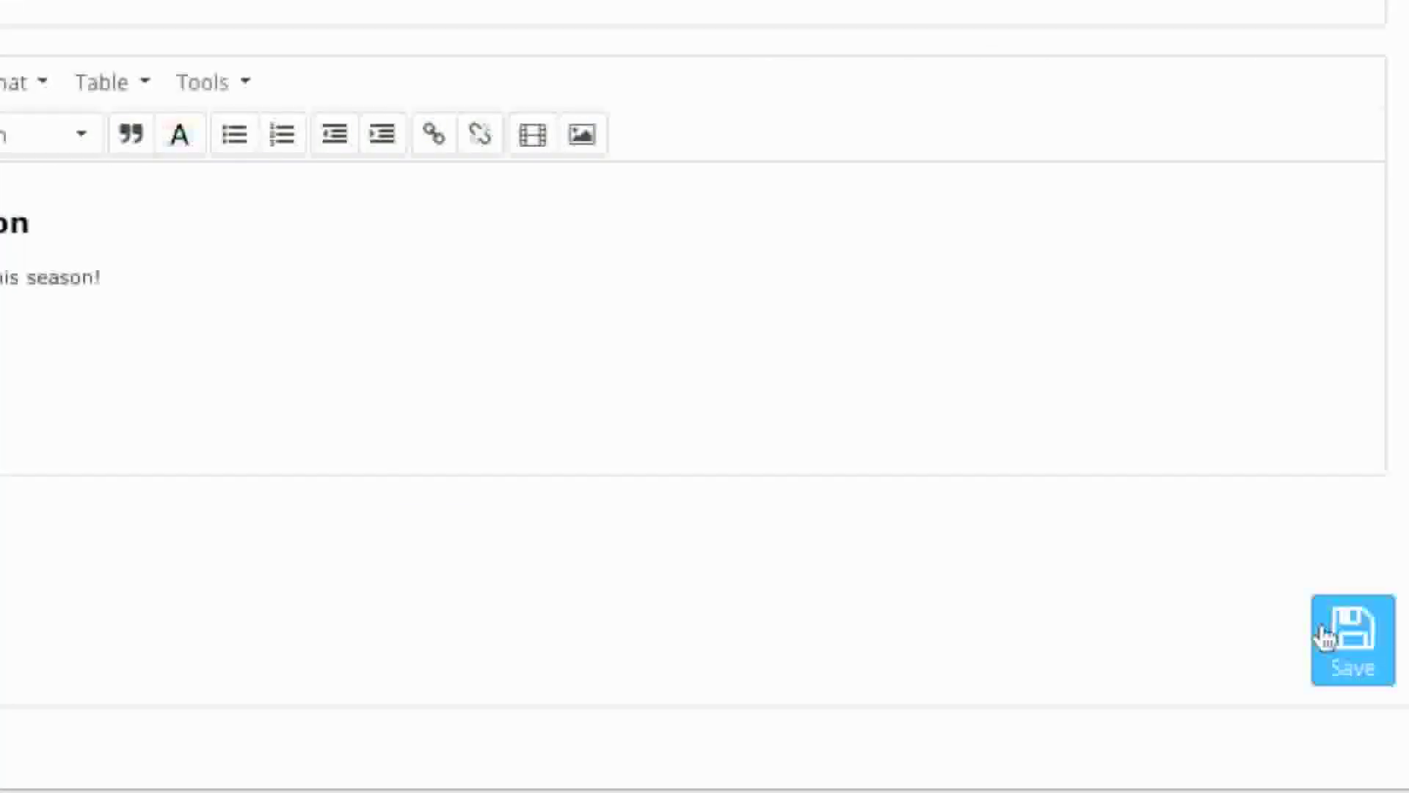
# Save the edited slide and reload the storefront's home page to view it in the slider.
pyautogui.click(1325, 637)
pyautogui.scroll(-5, 994, 400)
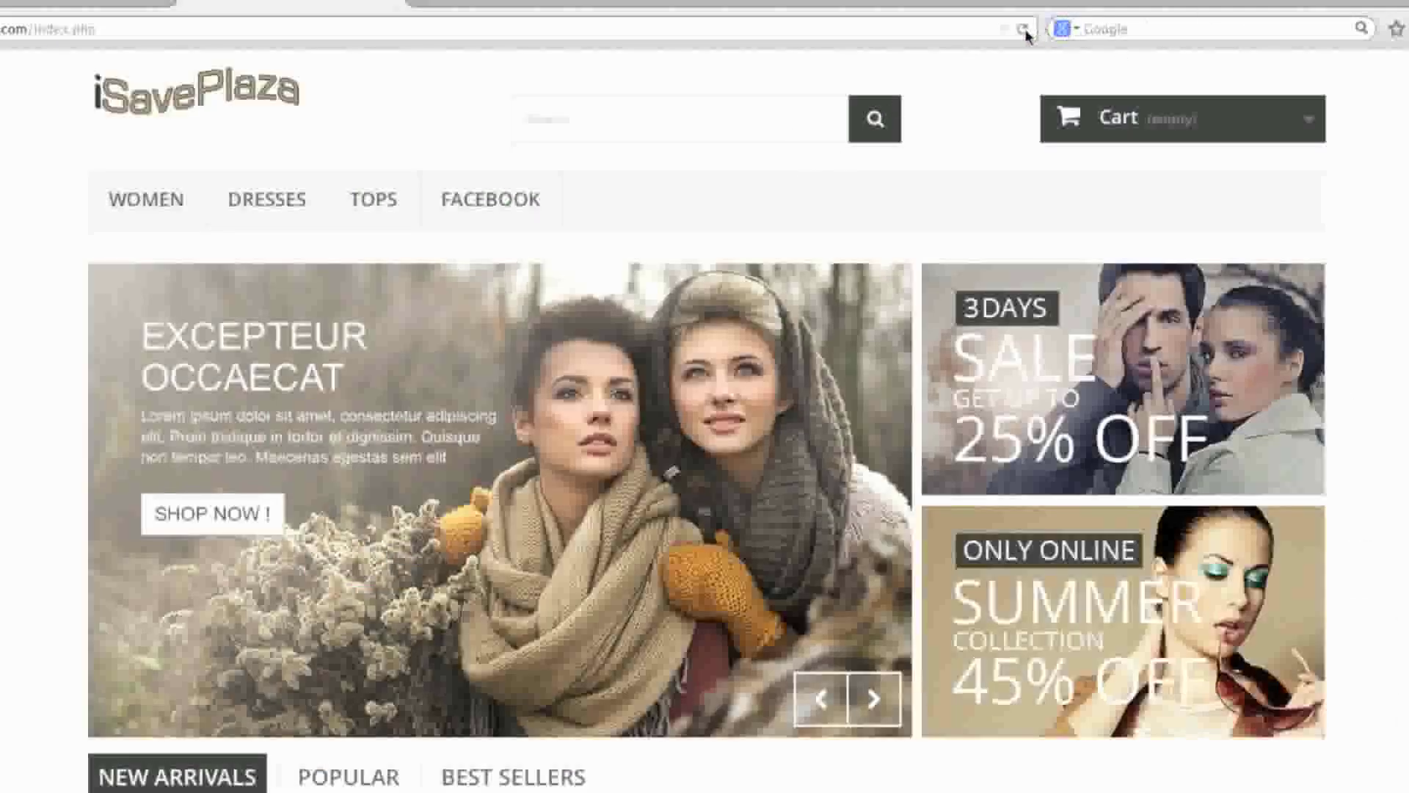
pyautogui.click(1025, 31)
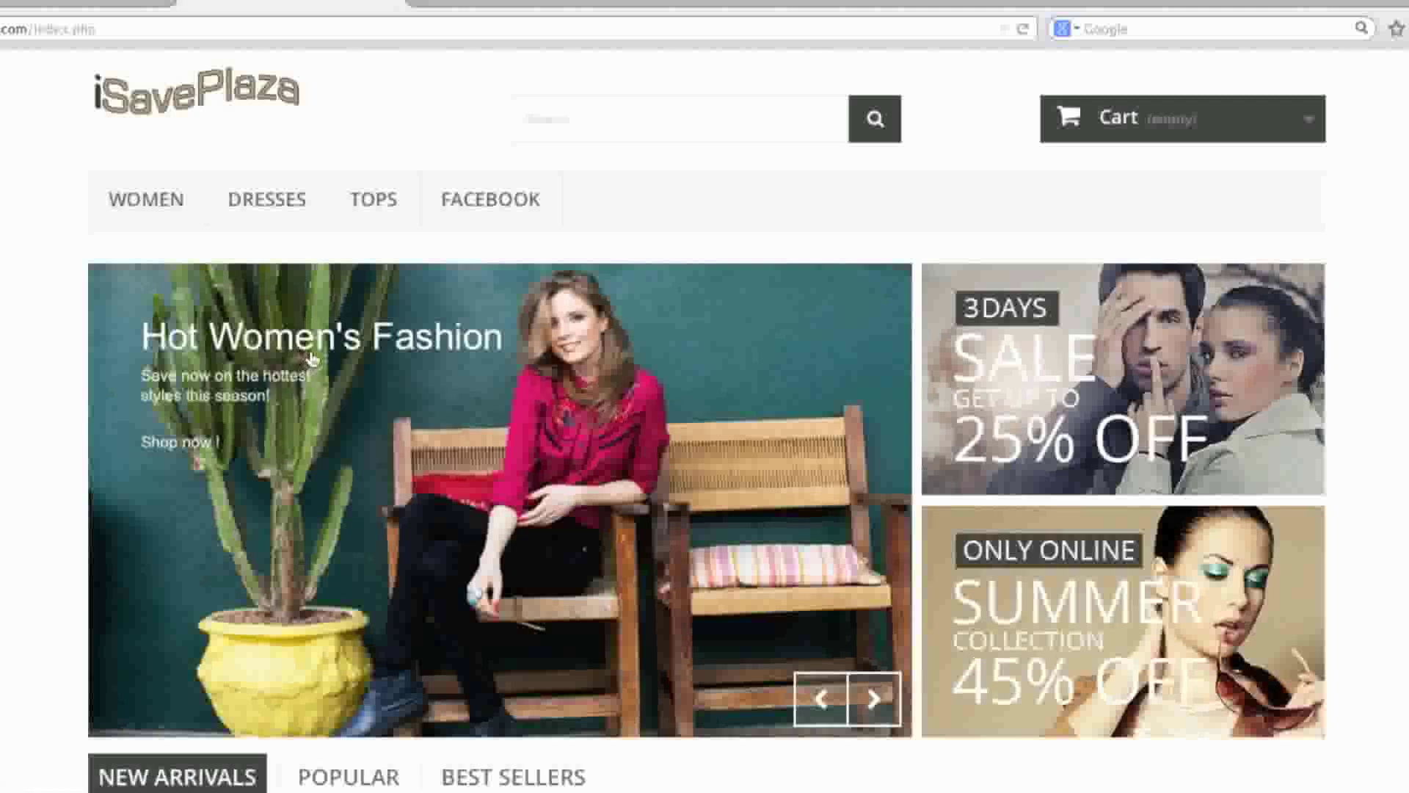
# Follow the Hot Women's Fashion slide's link to the Women category, return to the storefront's home page and look it over.
pyautogui.click(445, 315)
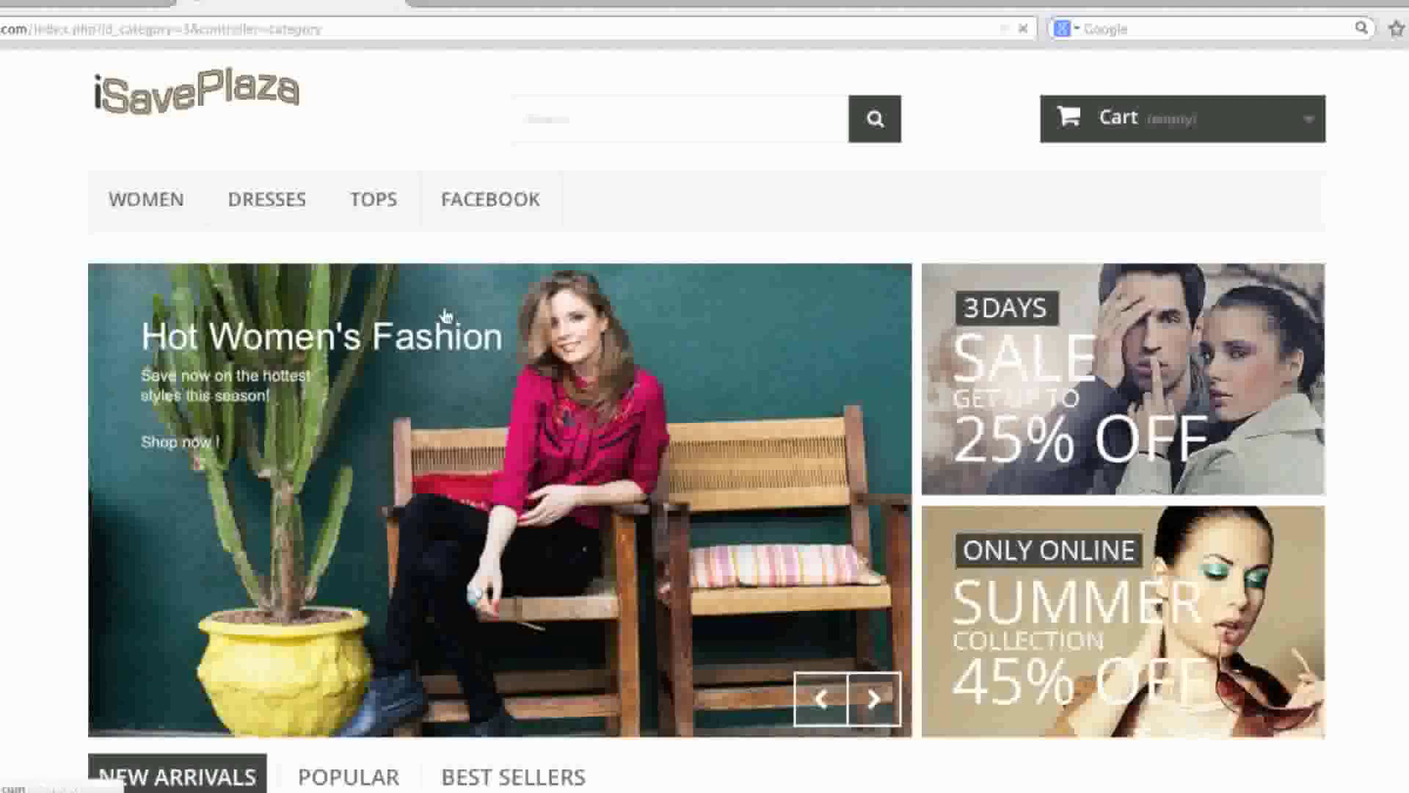
pyautogui.scroll(-10, 972, 217)
pyautogui.scroll(-3, 975, 218)
pyautogui.scroll(10, 975, 217)
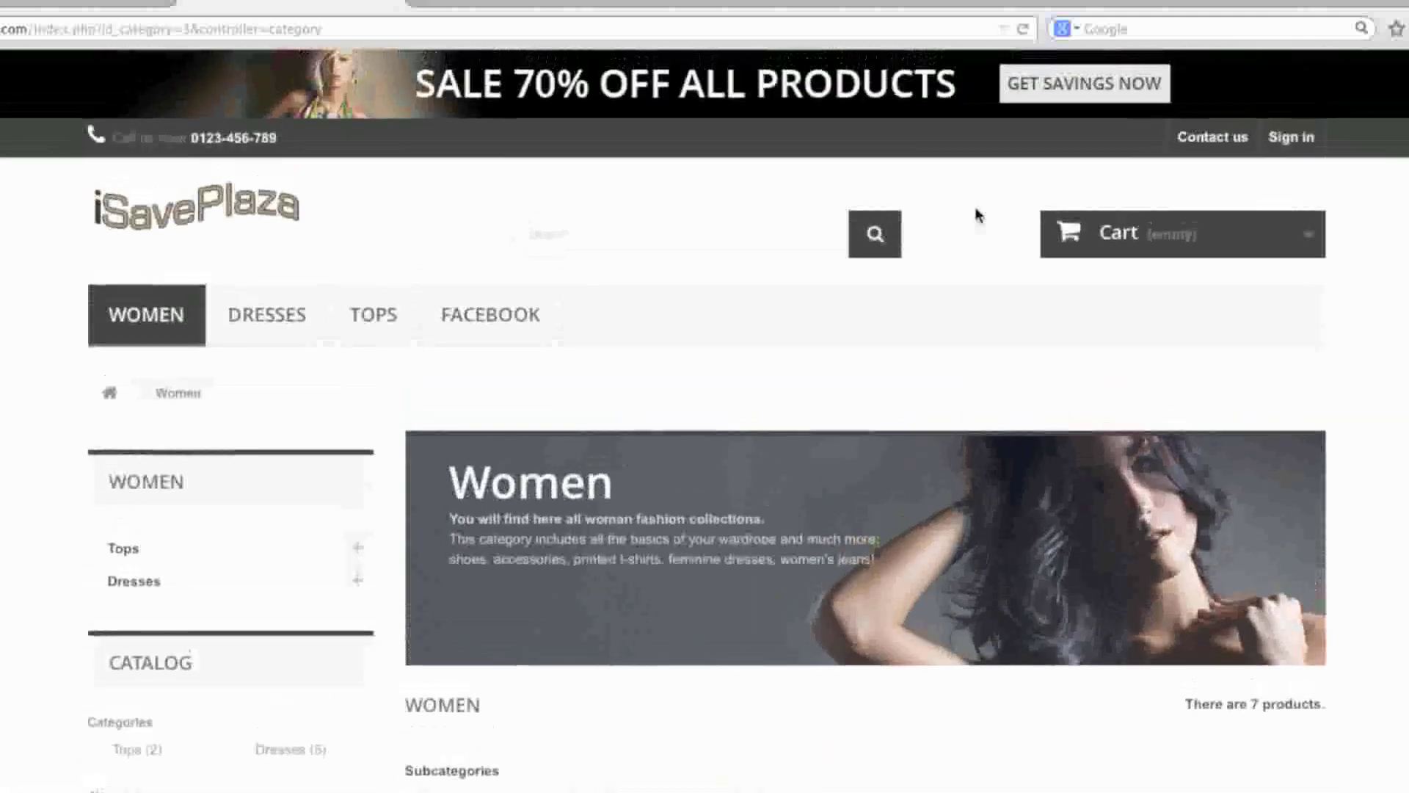
pyautogui.click(100, 402)
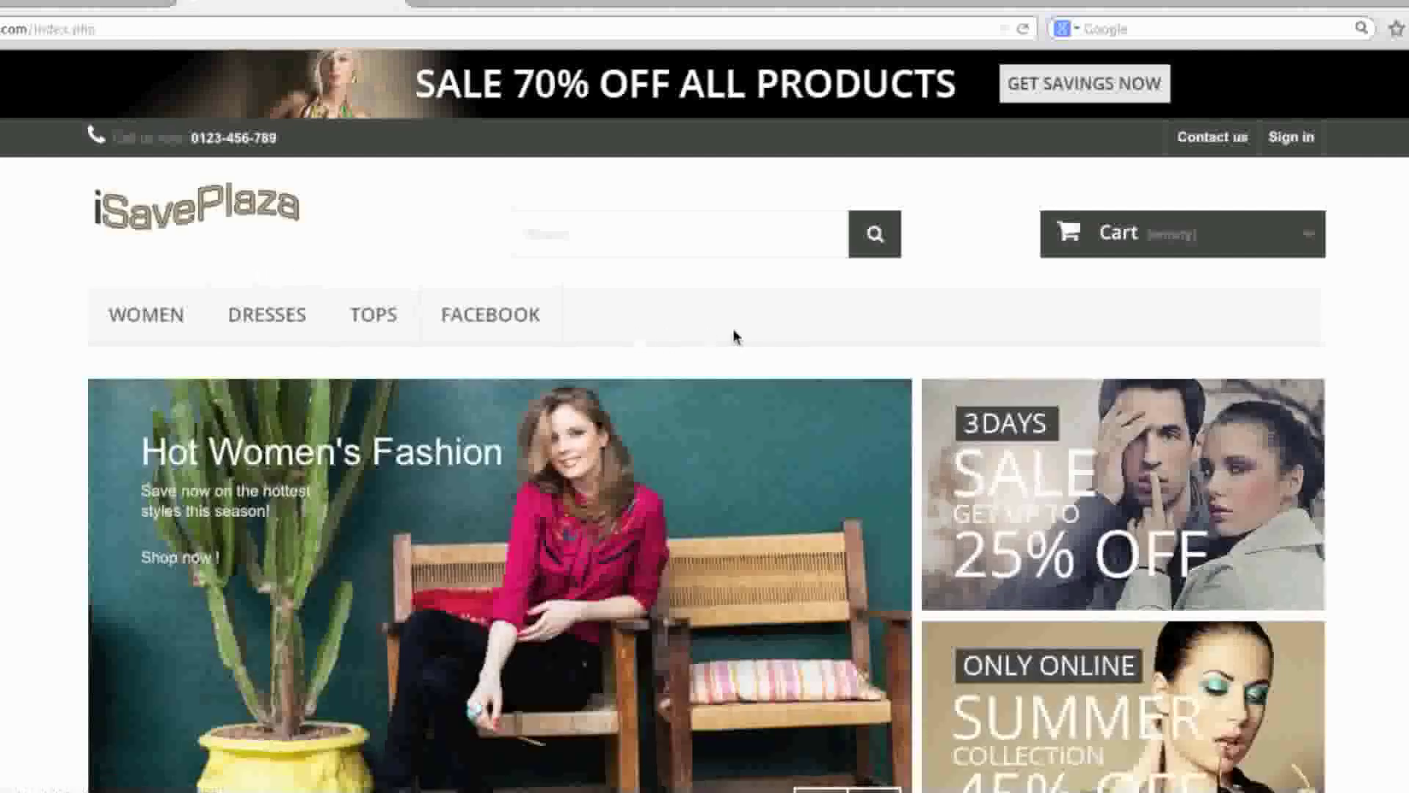
pyautogui.scroll(-2, 733, 337)
pyautogui.scroll(-7, 974, 378)
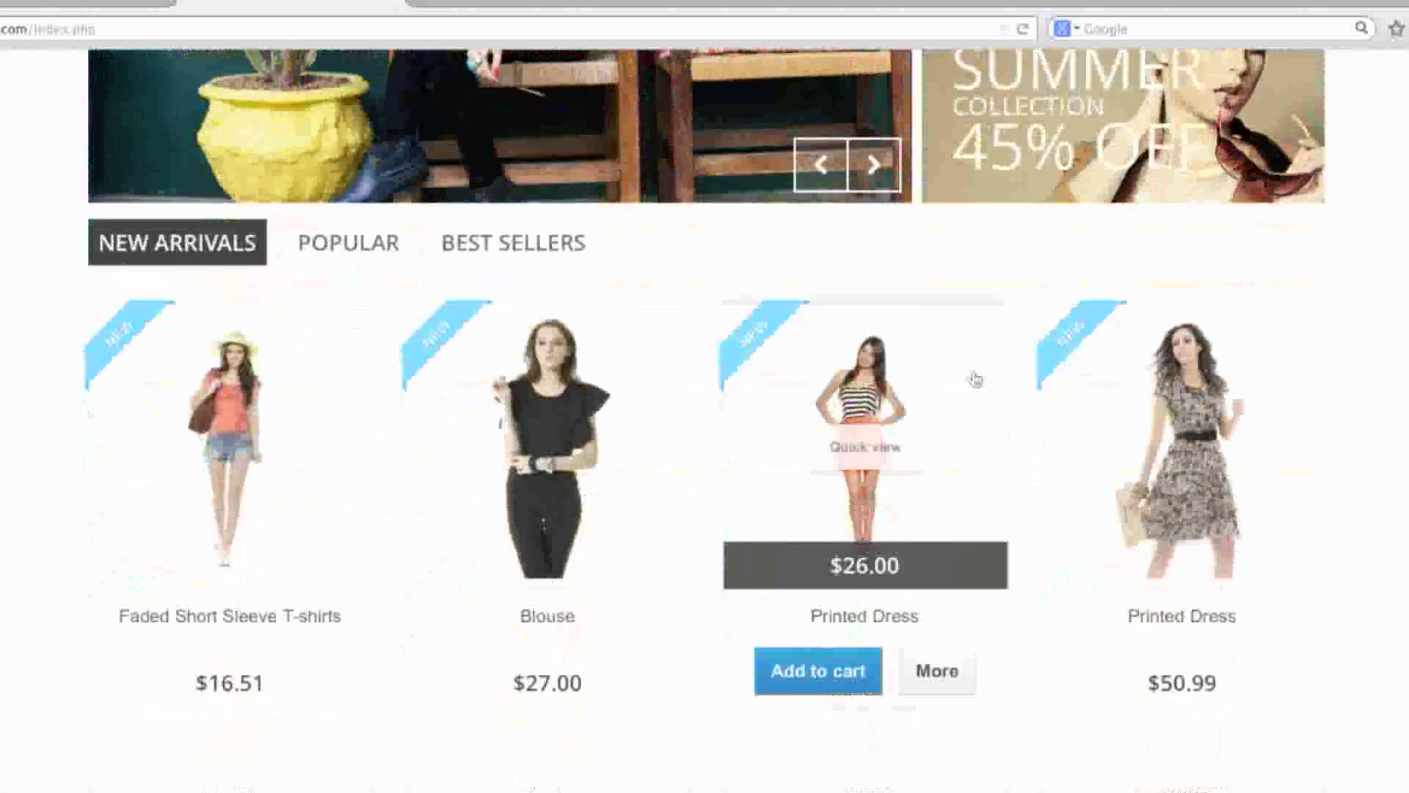
pyautogui.scroll(9, 983, 323)
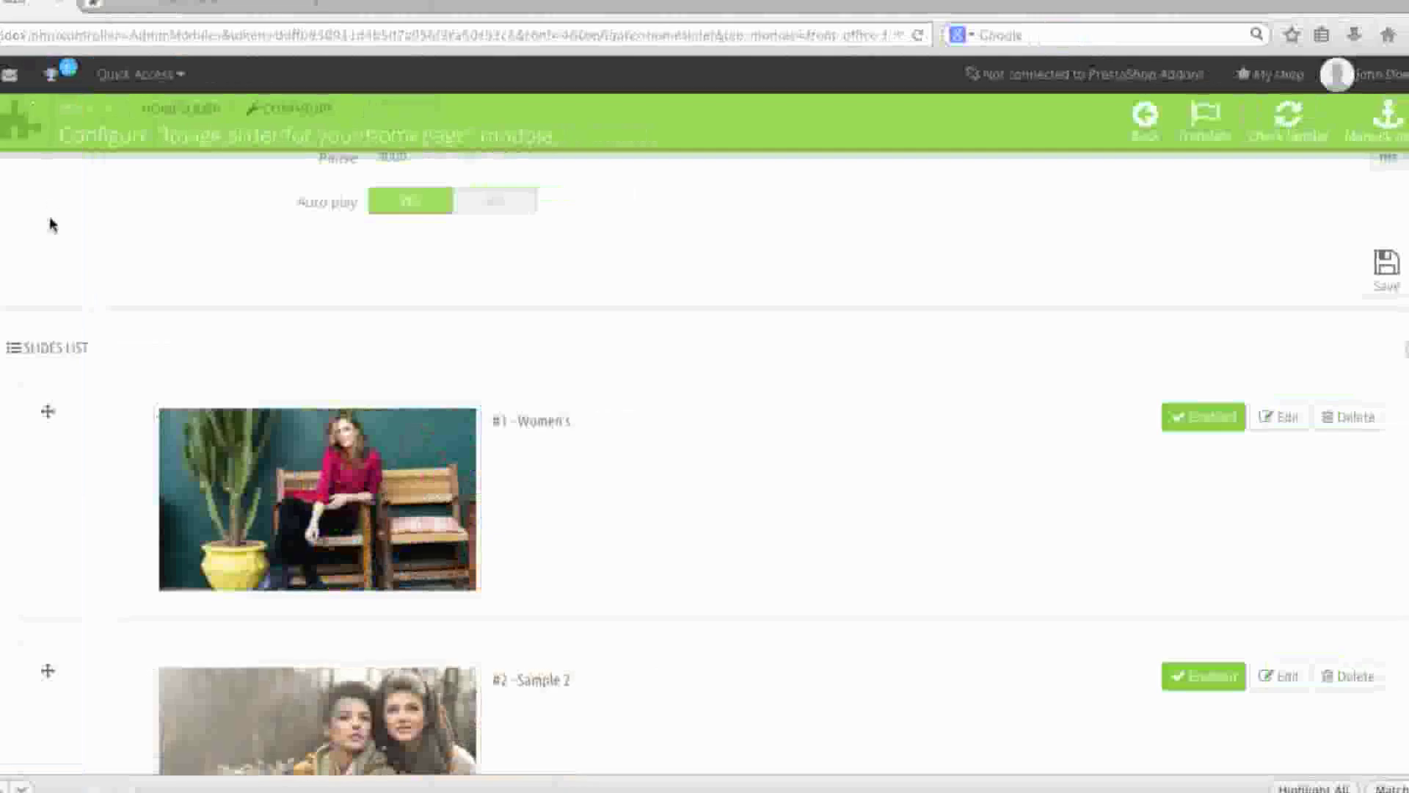
# Switch to the back office and open the Theme Configurator from the theme preferences, down to the images in the "Home" hook.
pyautogui.moveTo(265, 270)
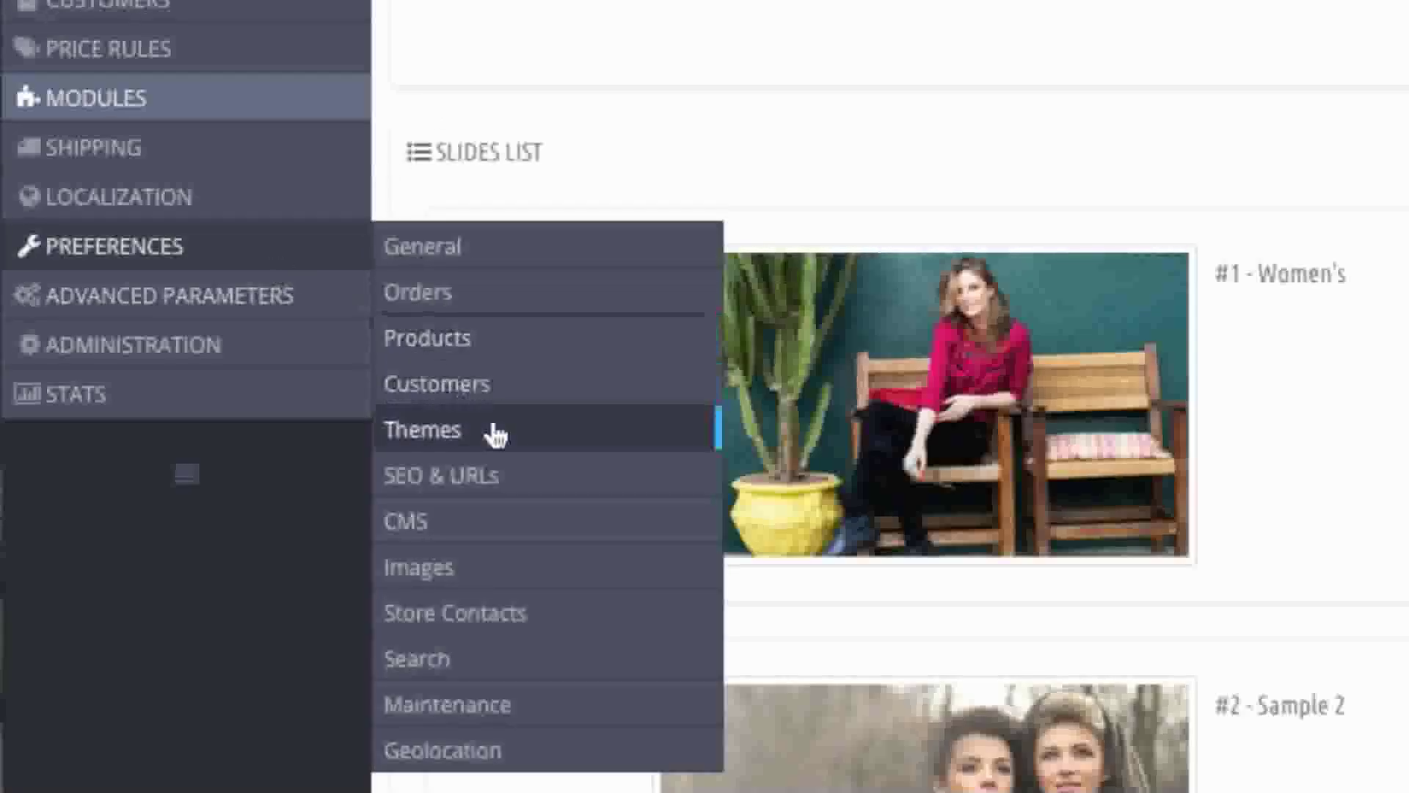
pyautogui.click(495, 433)
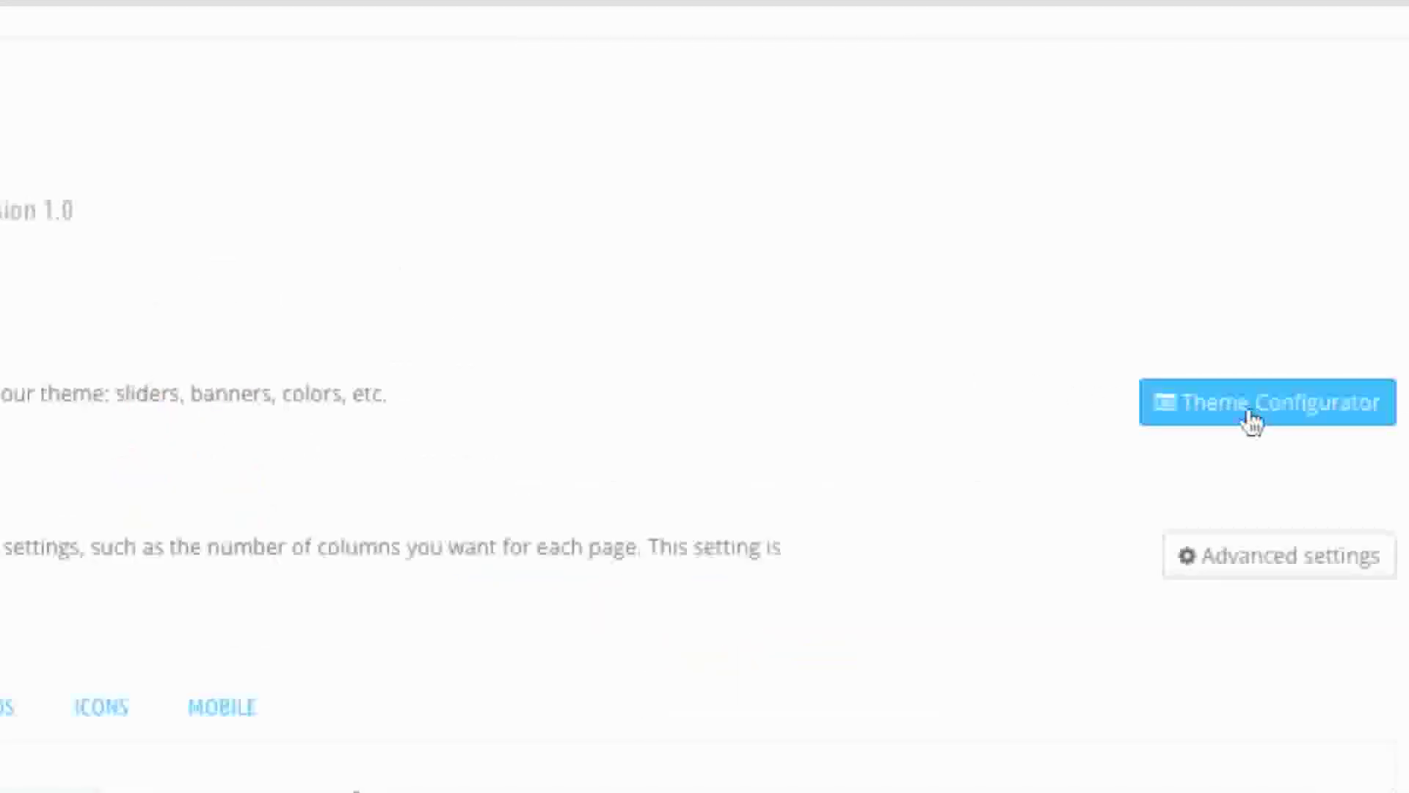
pyautogui.click(1252, 421)
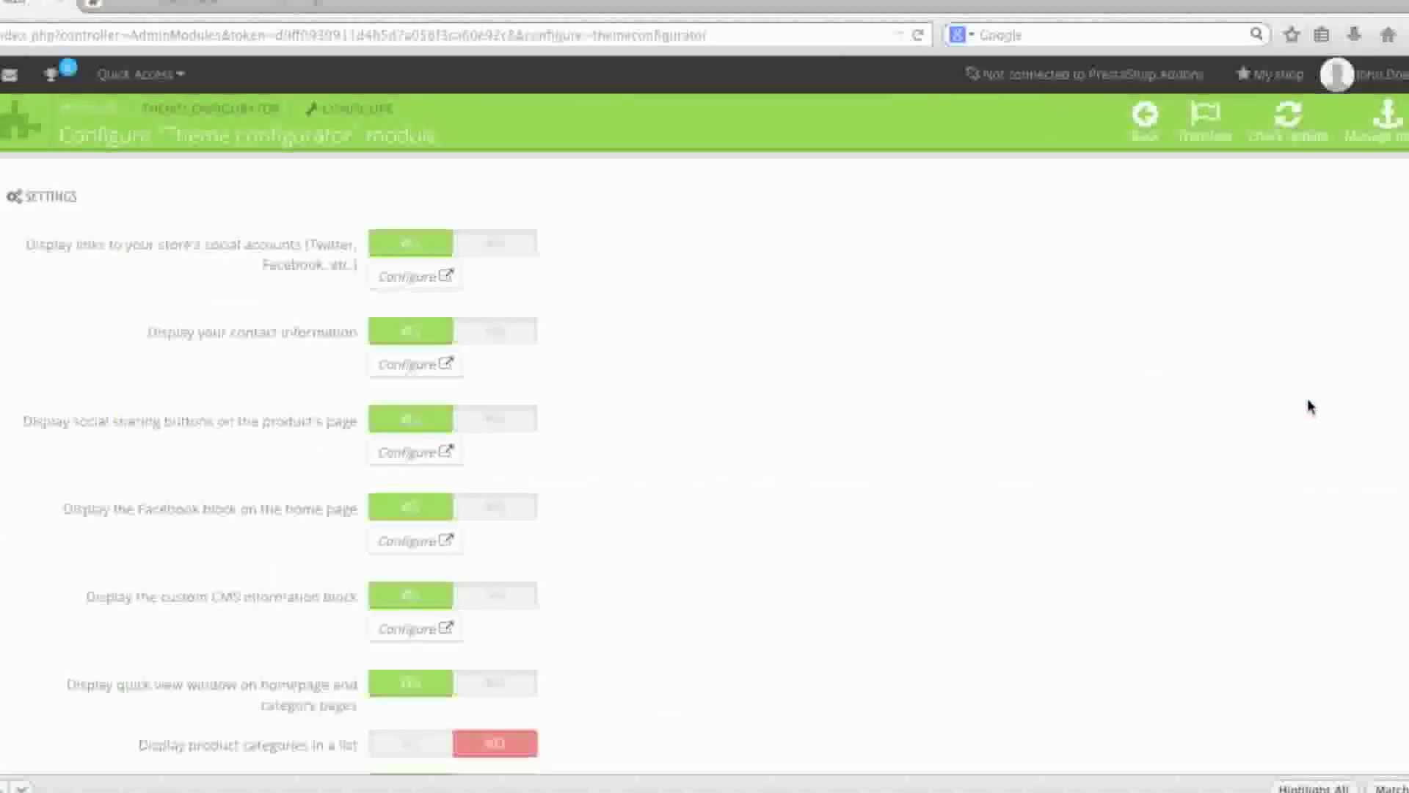
pyautogui.scroll(-10, 1032, 461)
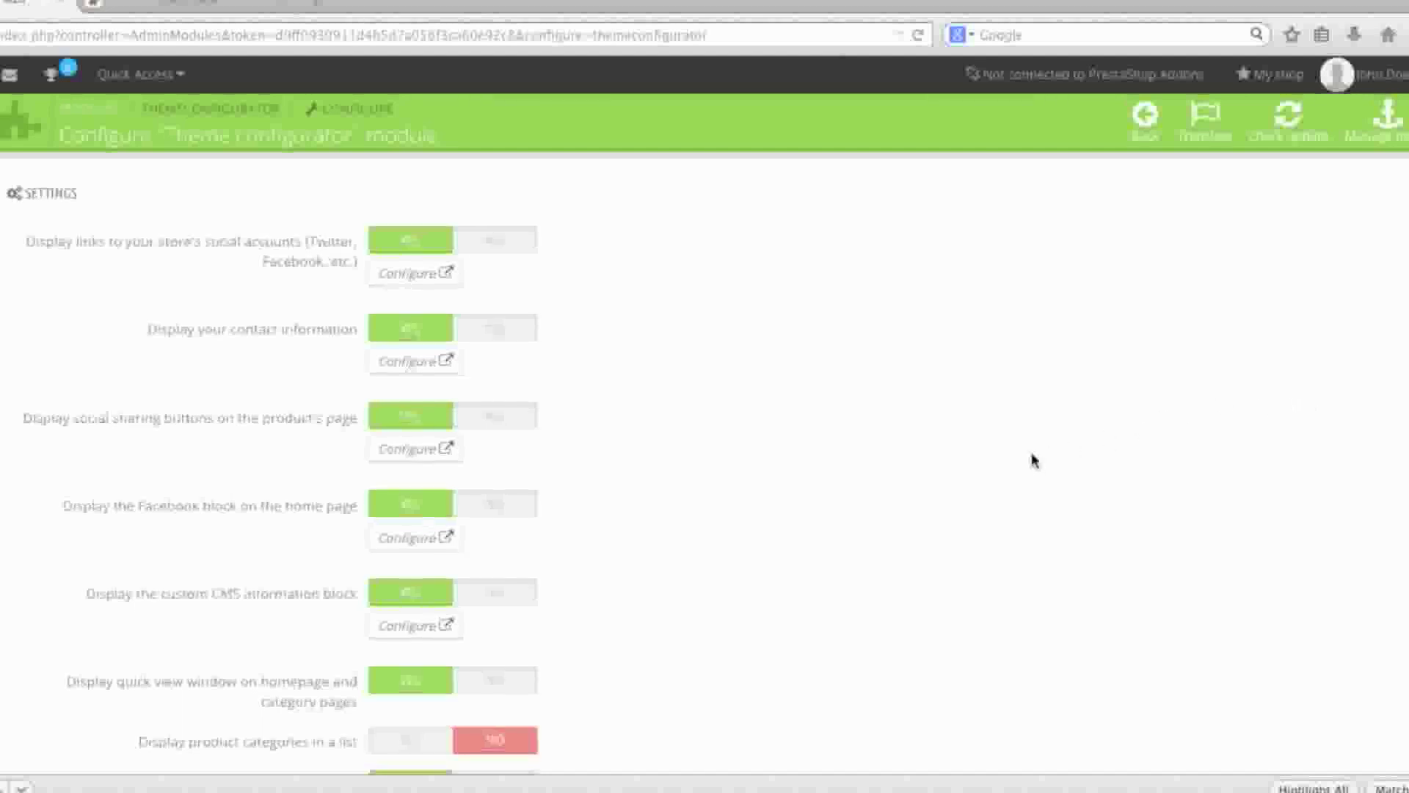
pyautogui.scroll(-6, 1033, 461)
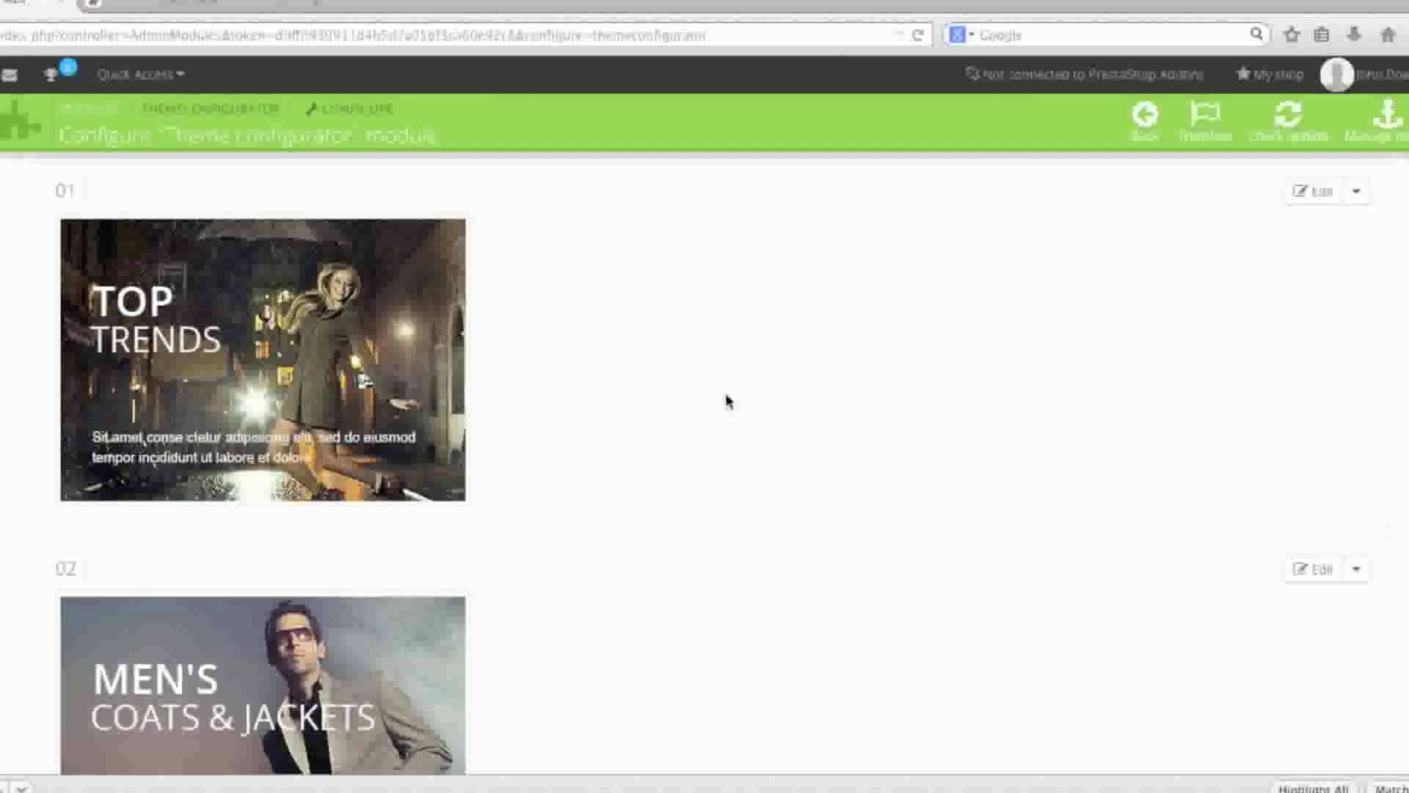
# Edit item 01 (Top Trends) of the "Home" hook and choose people_together_383_267.png as its image file.
pyautogui.scroll(2, 726, 400)
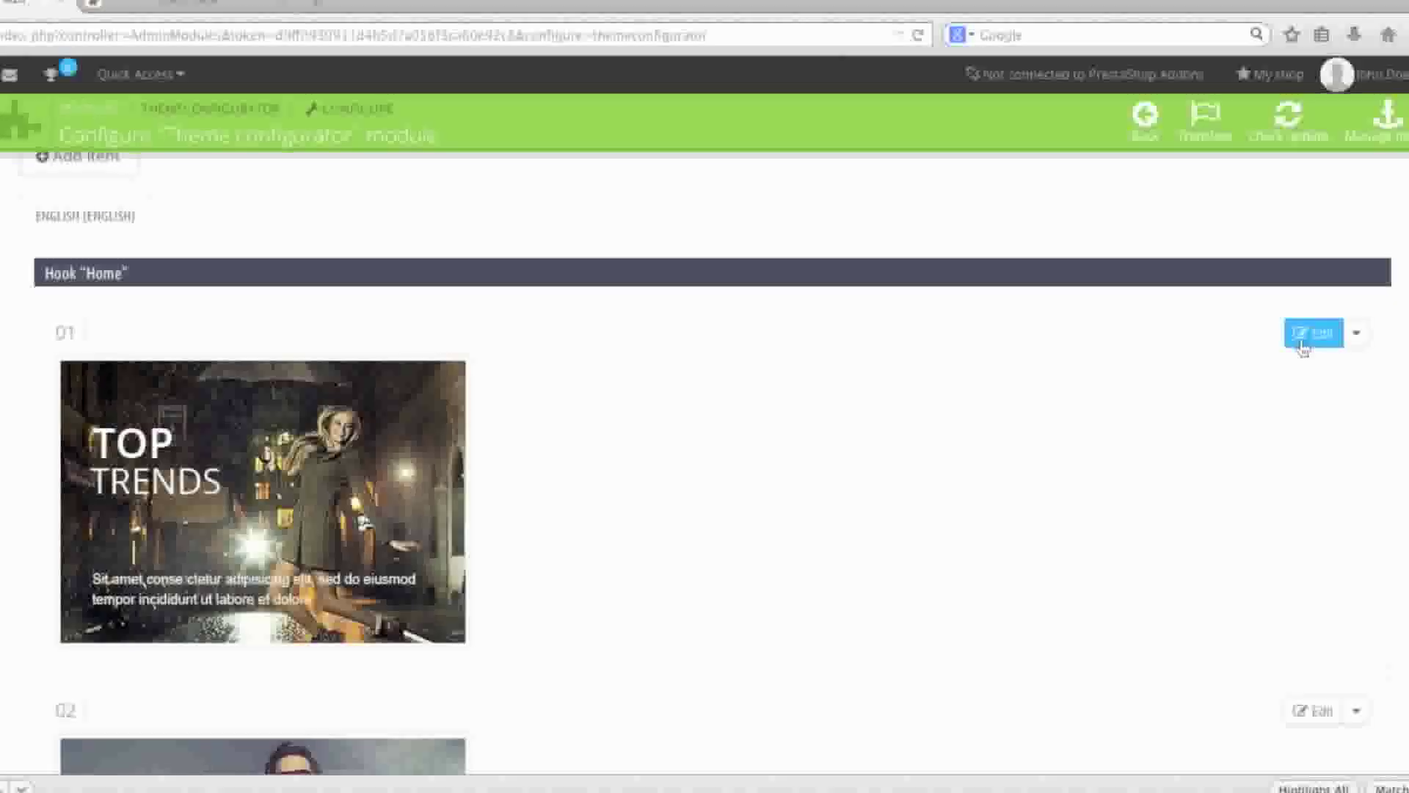
pyautogui.click(1234, 305)
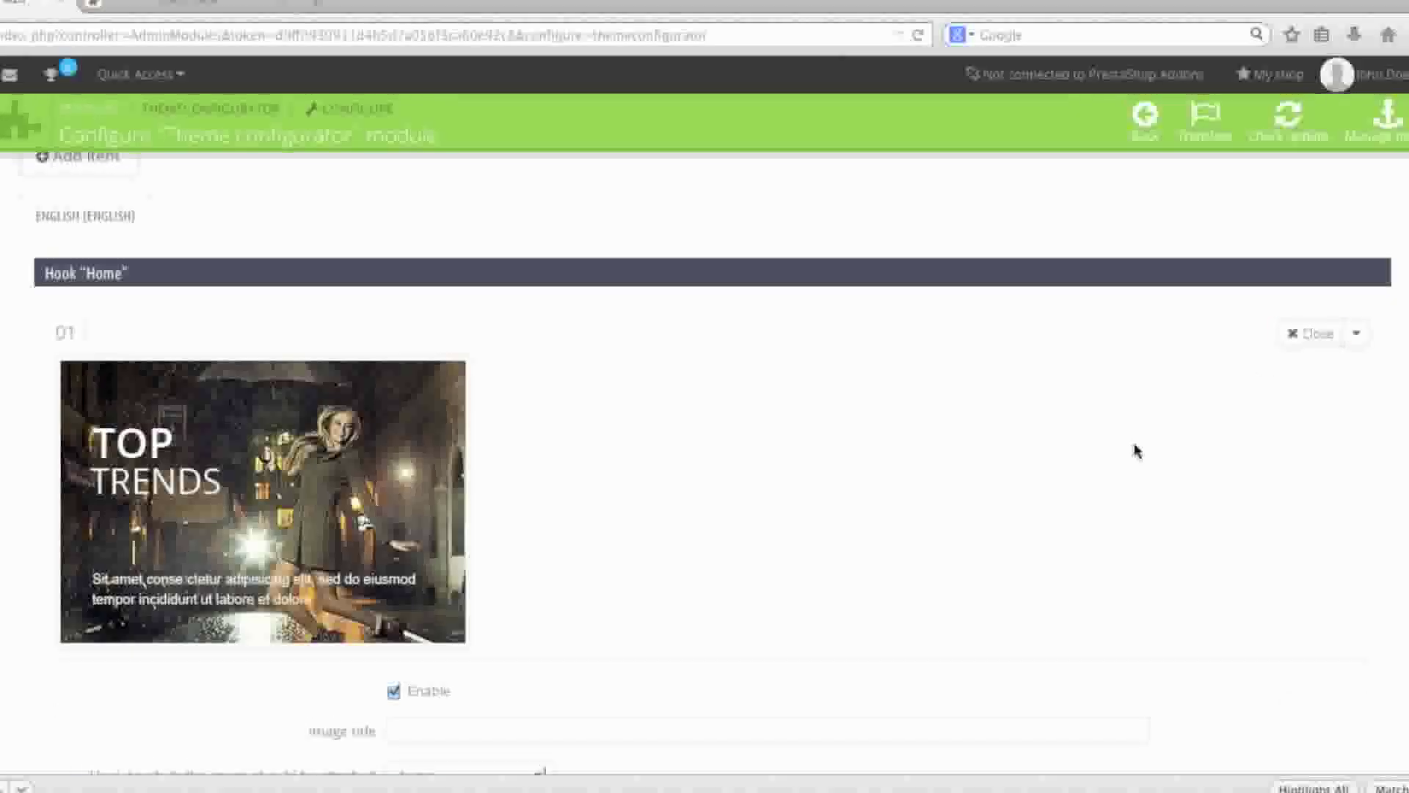
pyautogui.scroll(-3, 1136, 450)
pyautogui.scroll(-2, 1136, 451)
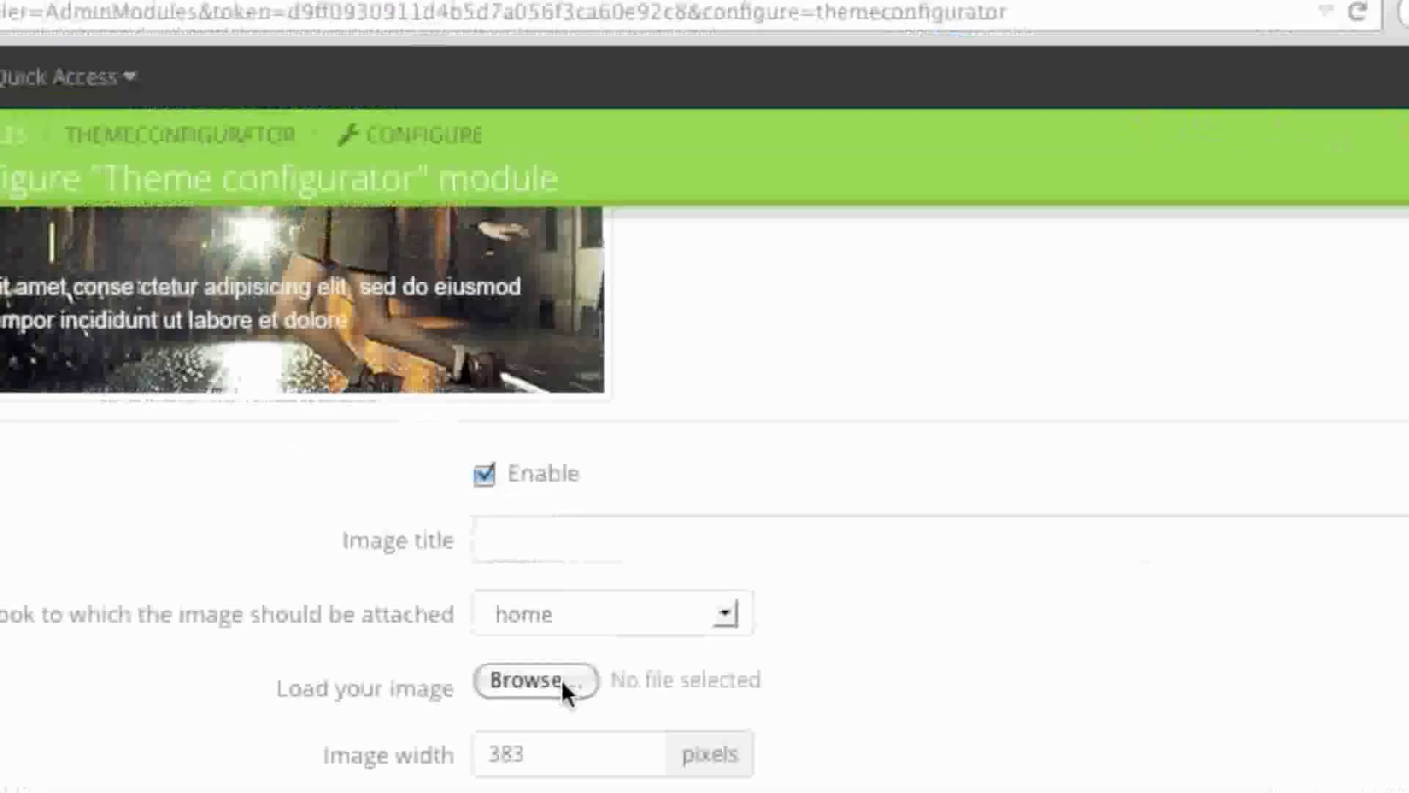
pyautogui.click(562, 680)
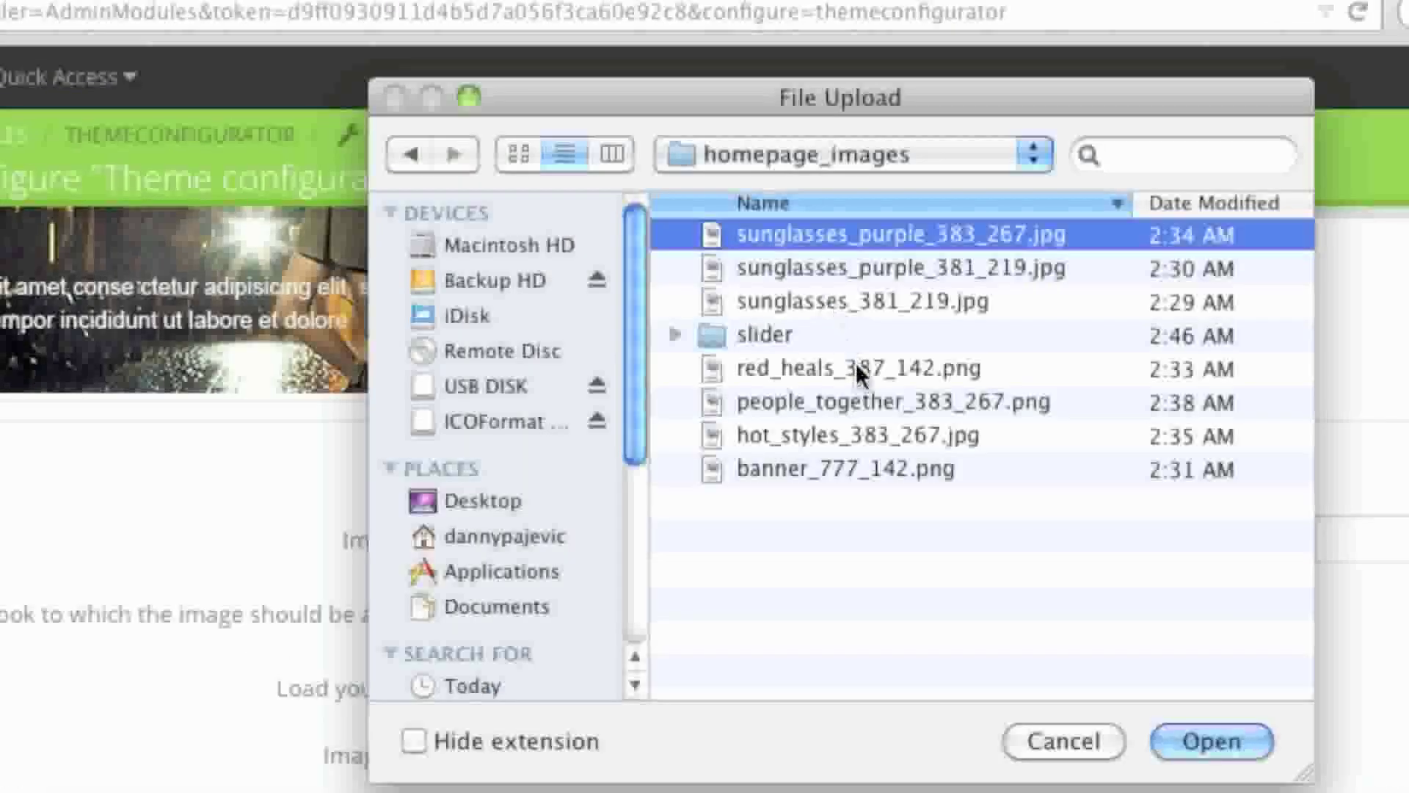
pyautogui.click(878, 403)
pyautogui.click(1218, 741)
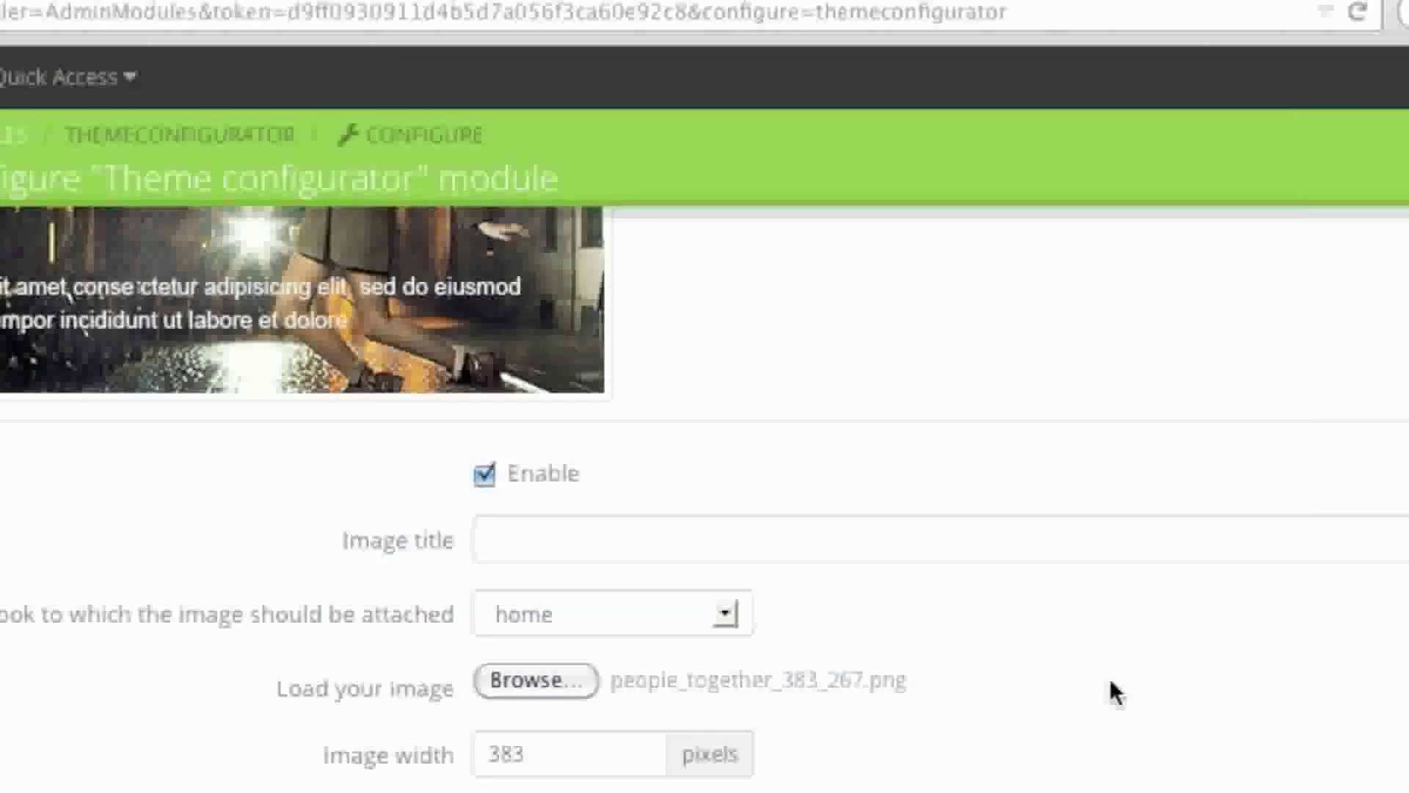
# Switch to the storefront's home page and examine the promotional image blocks below the products.
pyautogui.scroll(2, 1110, 682)
pyautogui.scroll(-3, 1110, 689)
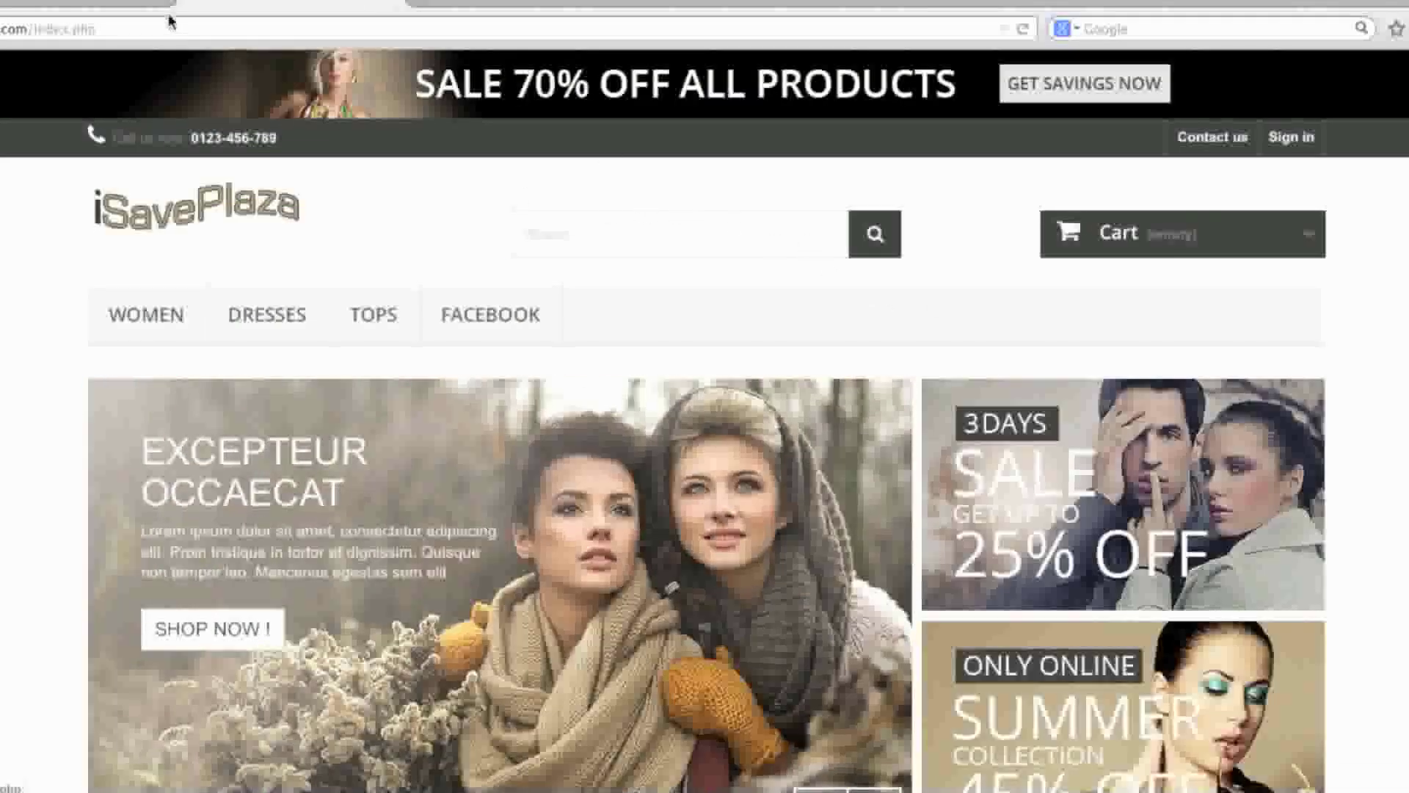
pyautogui.scroll(-2, 893, 327)
pyautogui.scroll(-20, 893, 328)
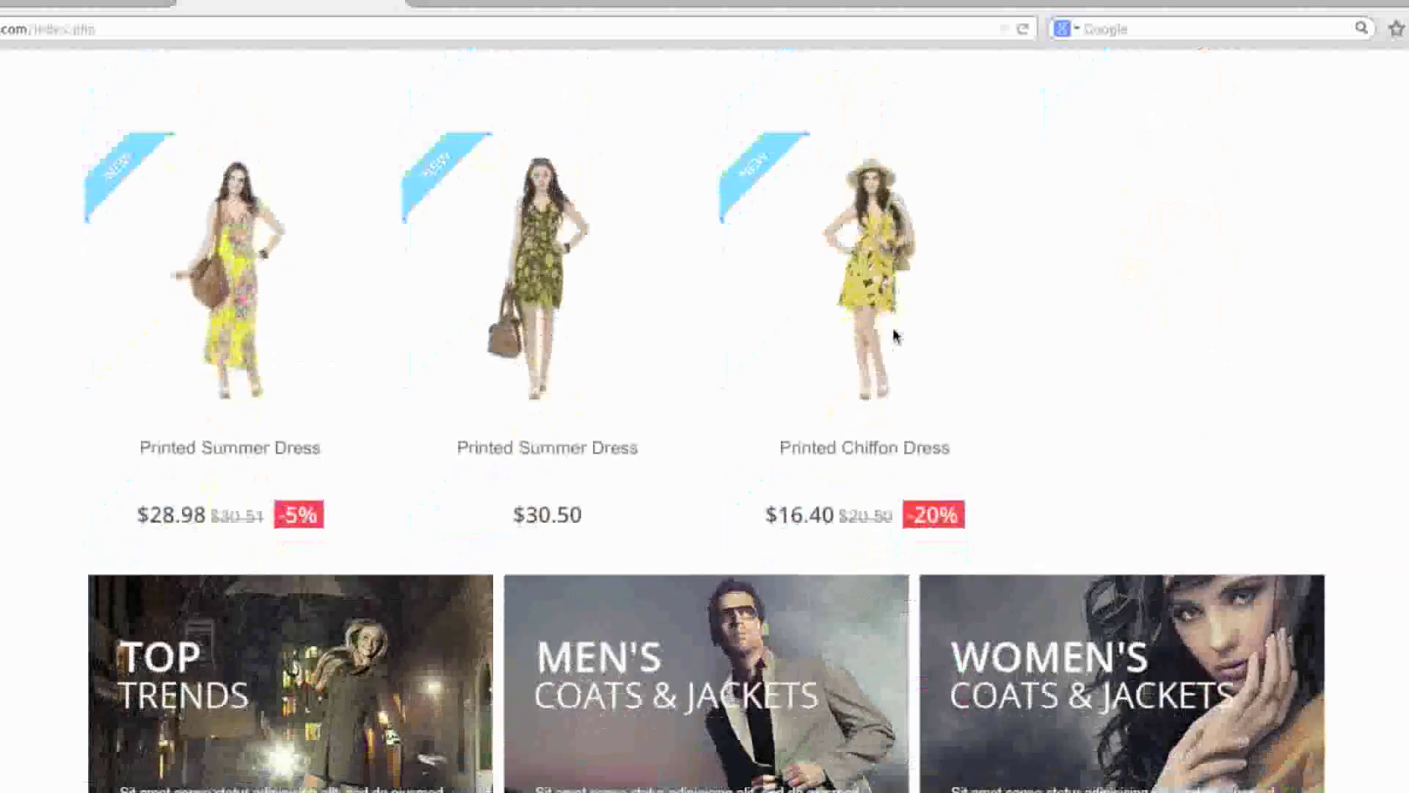
pyautogui.scroll(-3, 894, 332)
pyautogui.scroll(20, 497, 379)
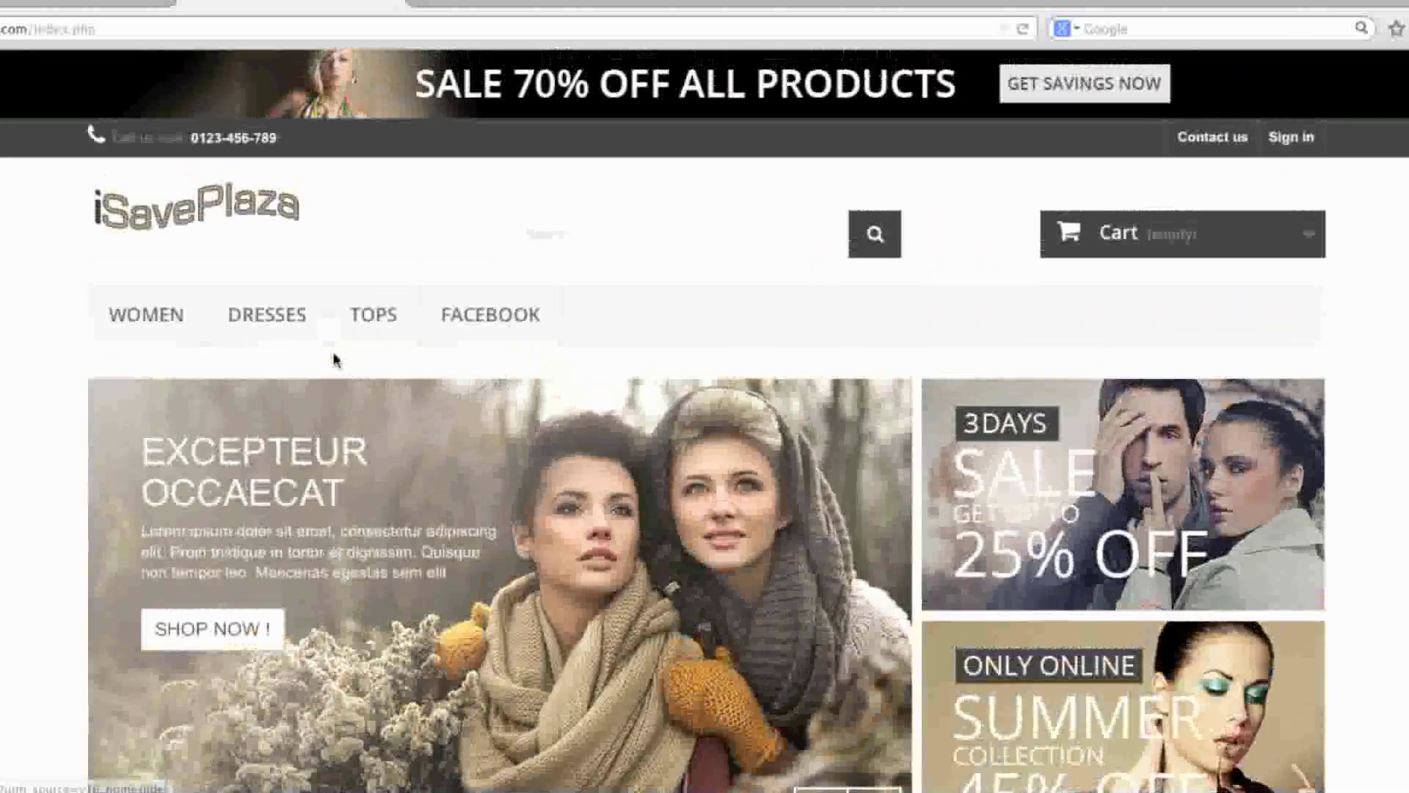
# Copy the storefront's Tops category link and replace item 01's target link with it.
pyautogui.rightClick(362, 328)
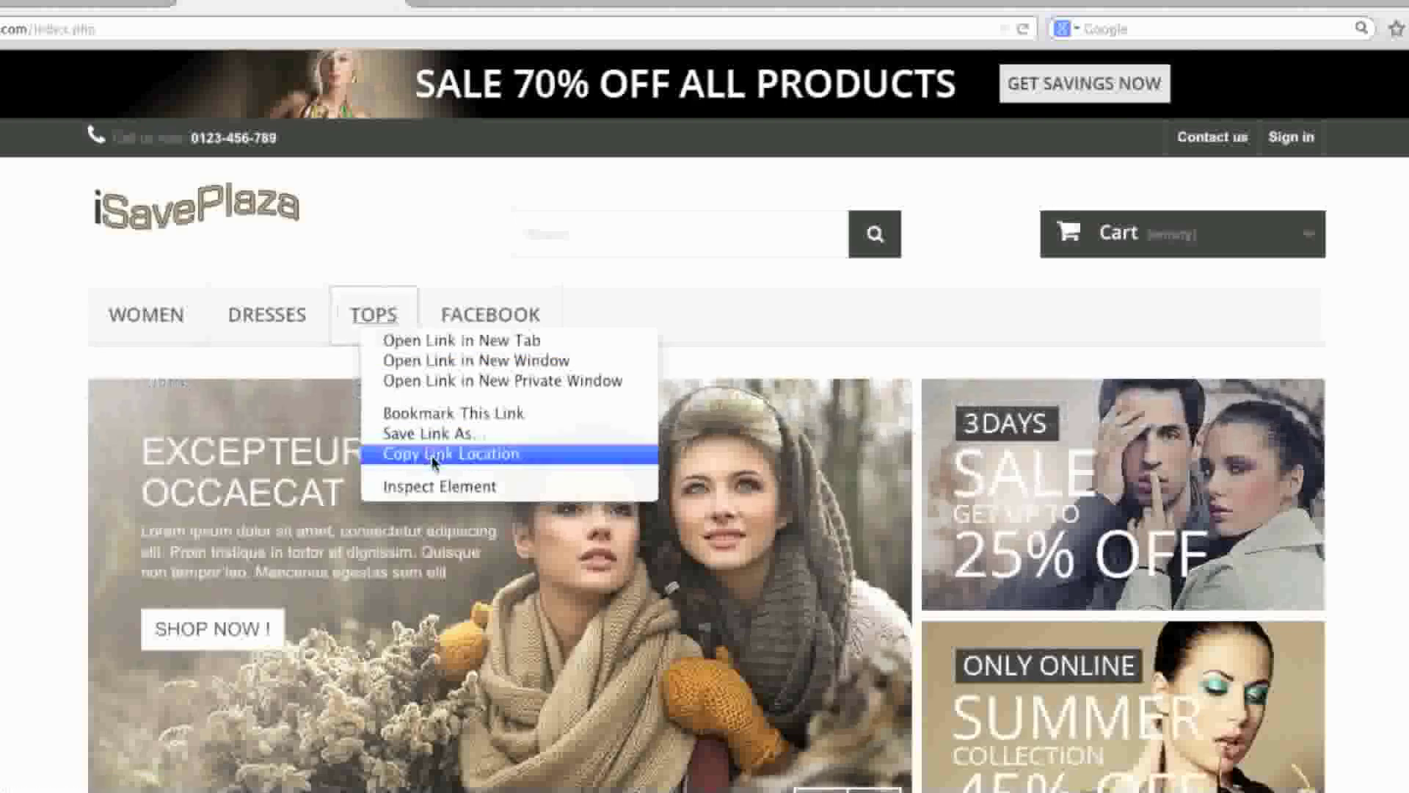
pyautogui.click(431, 455)
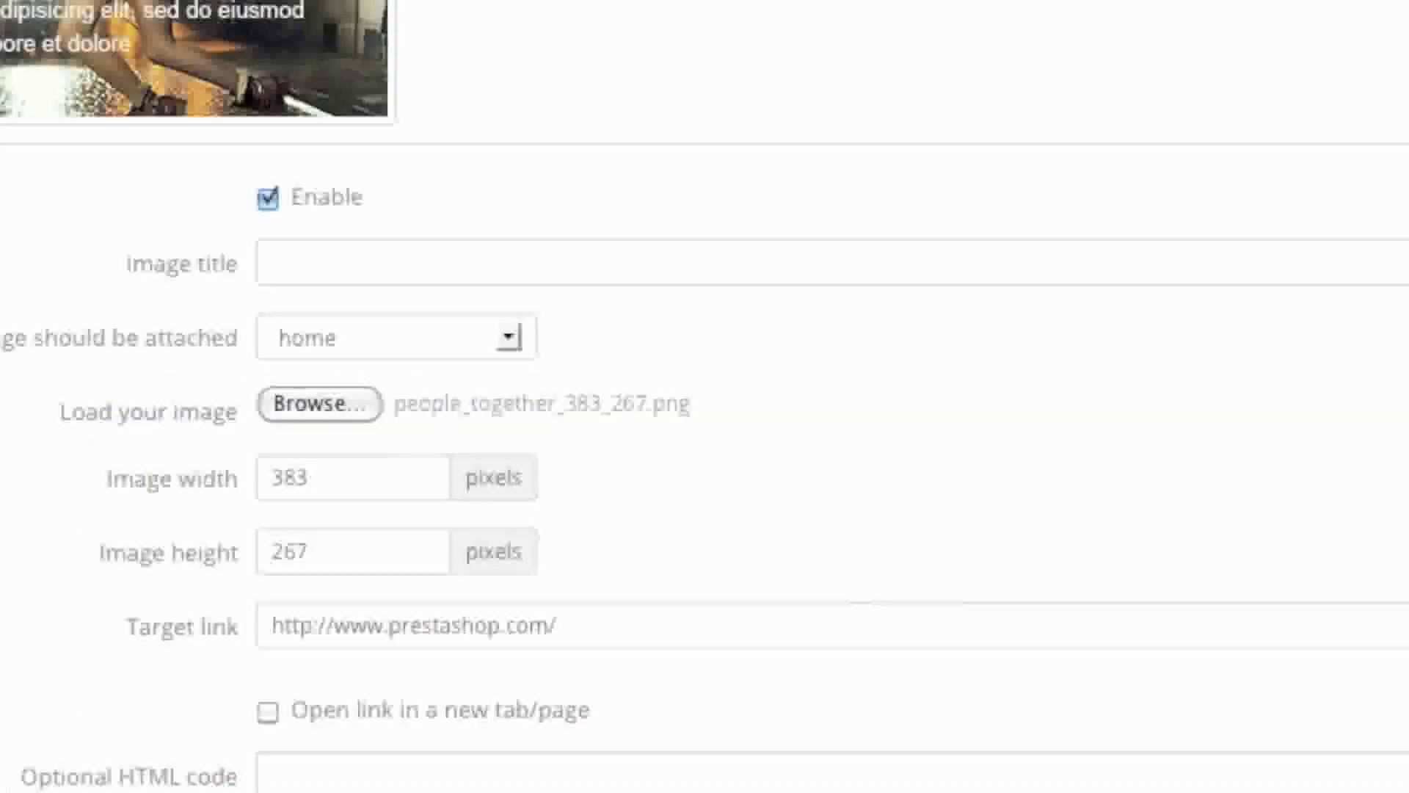
pyautogui.click(348, 623)
pyautogui.hotkey('ctrl', 'a')
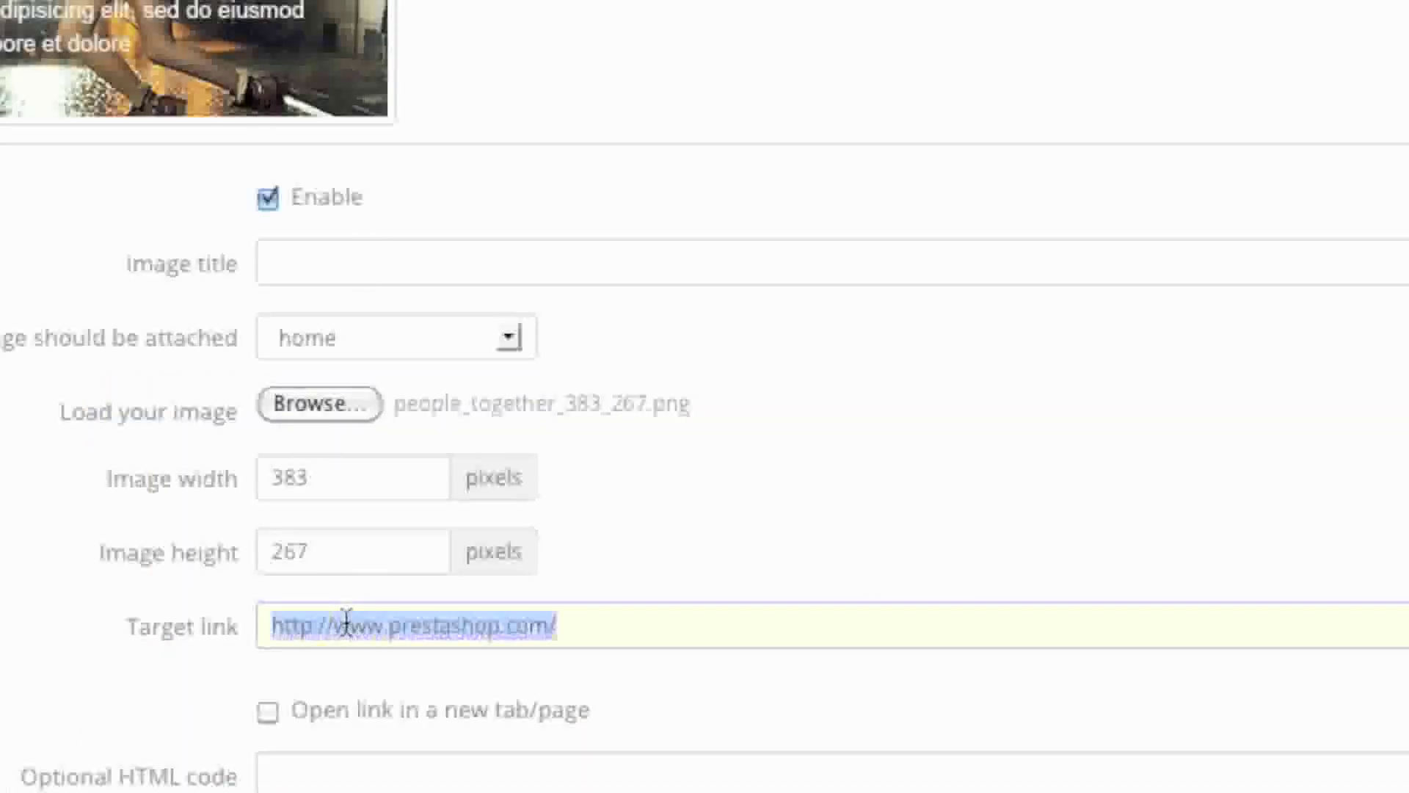
pyautogui.hotkey('ctrl', 'v')
# Save the edited item 01 of the "Home" hook.
pyautogui.scroll(-3, 240, 670)
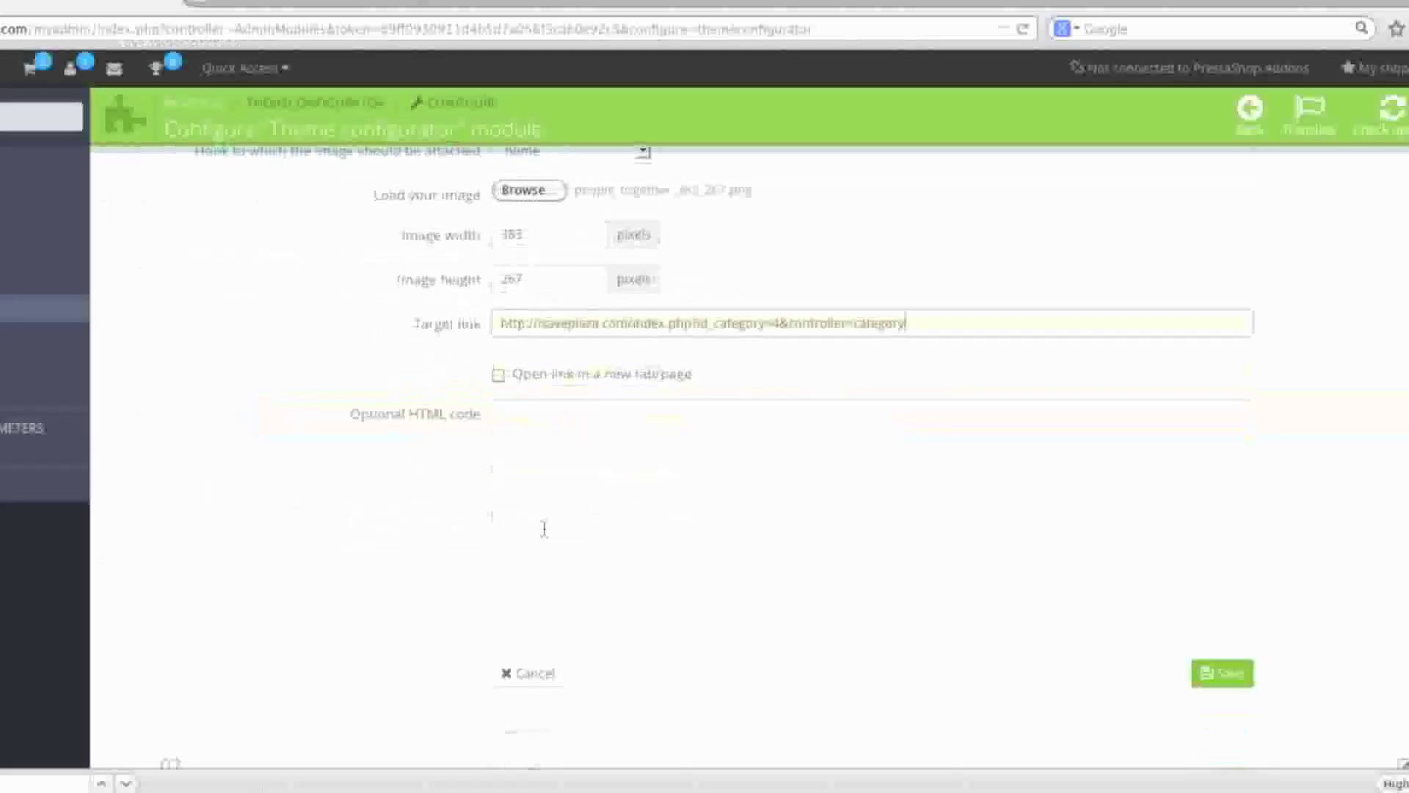
pyautogui.scroll(-4, 347, 530)
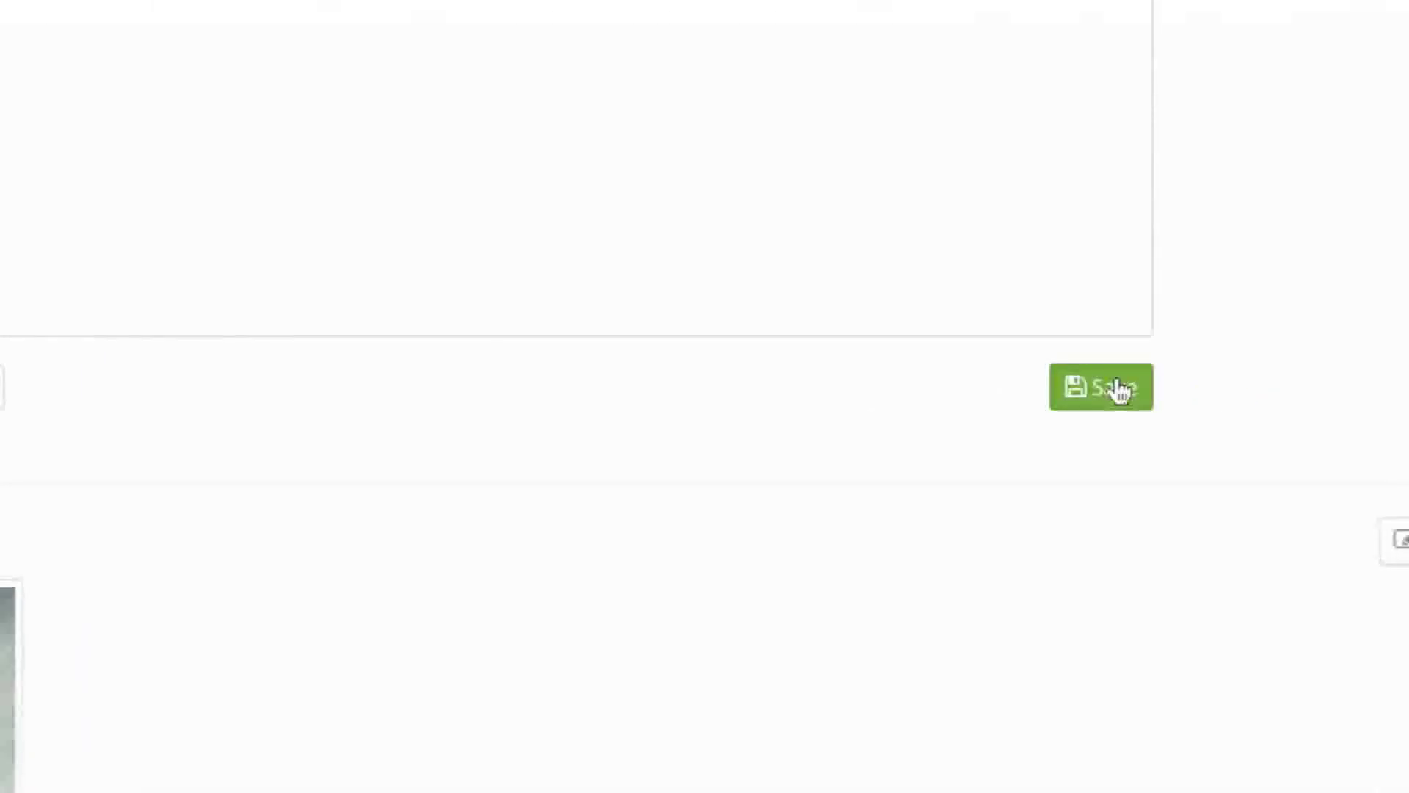
pyautogui.click(1119, 390)
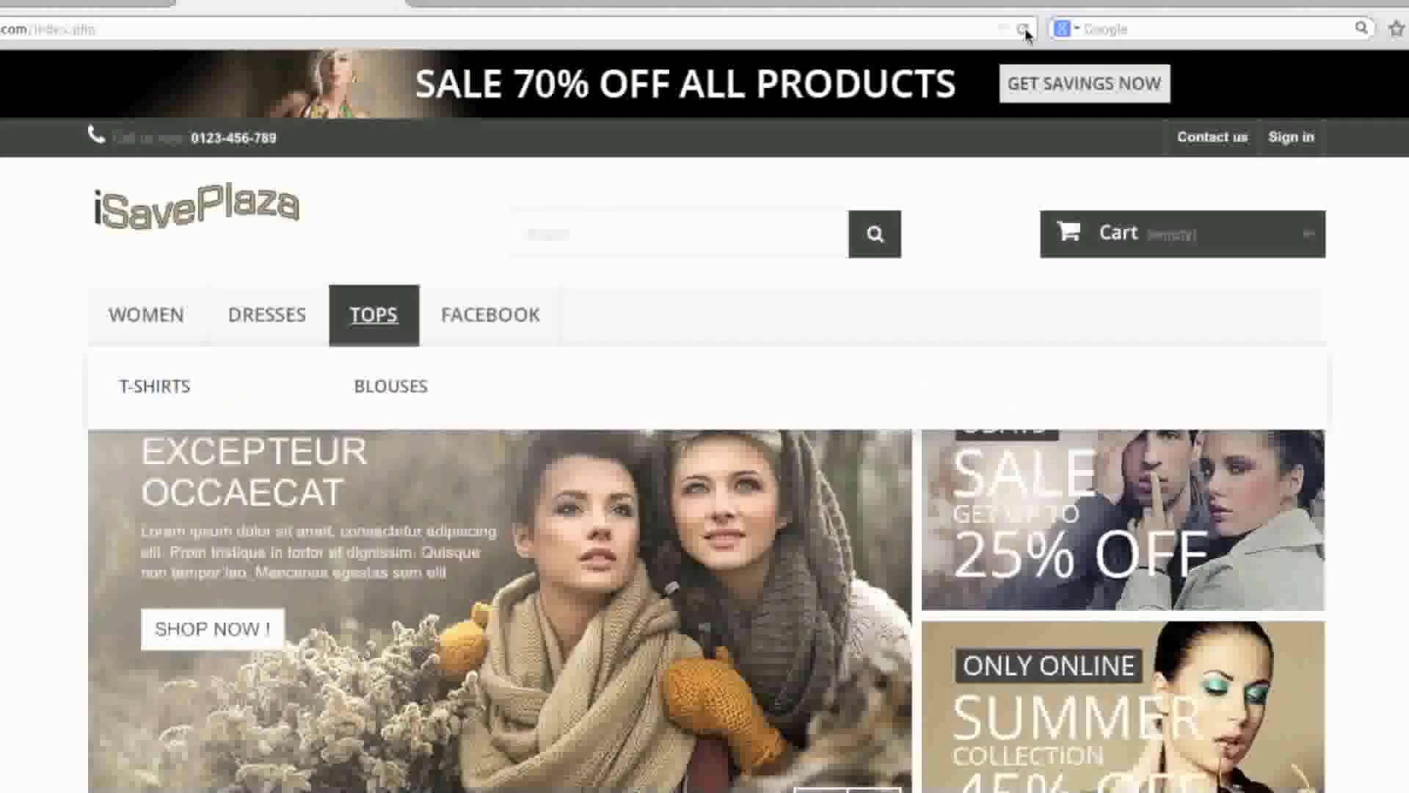
# Reload the storefront's home page, follow the new Save Big image block to the Tops category, and return.
pyautogui.click(1023, 30)
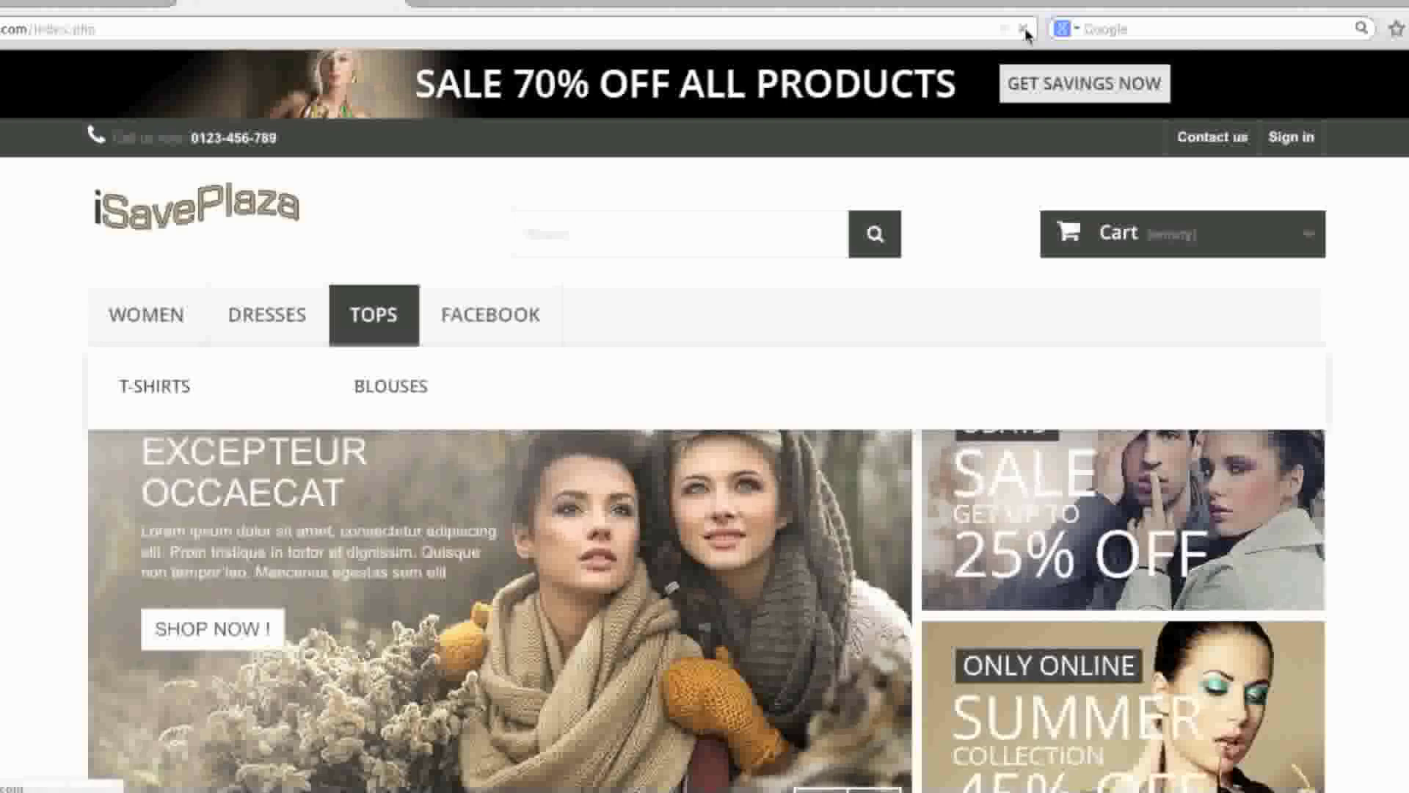
pyautogui.scroll(-8, 877, 352)
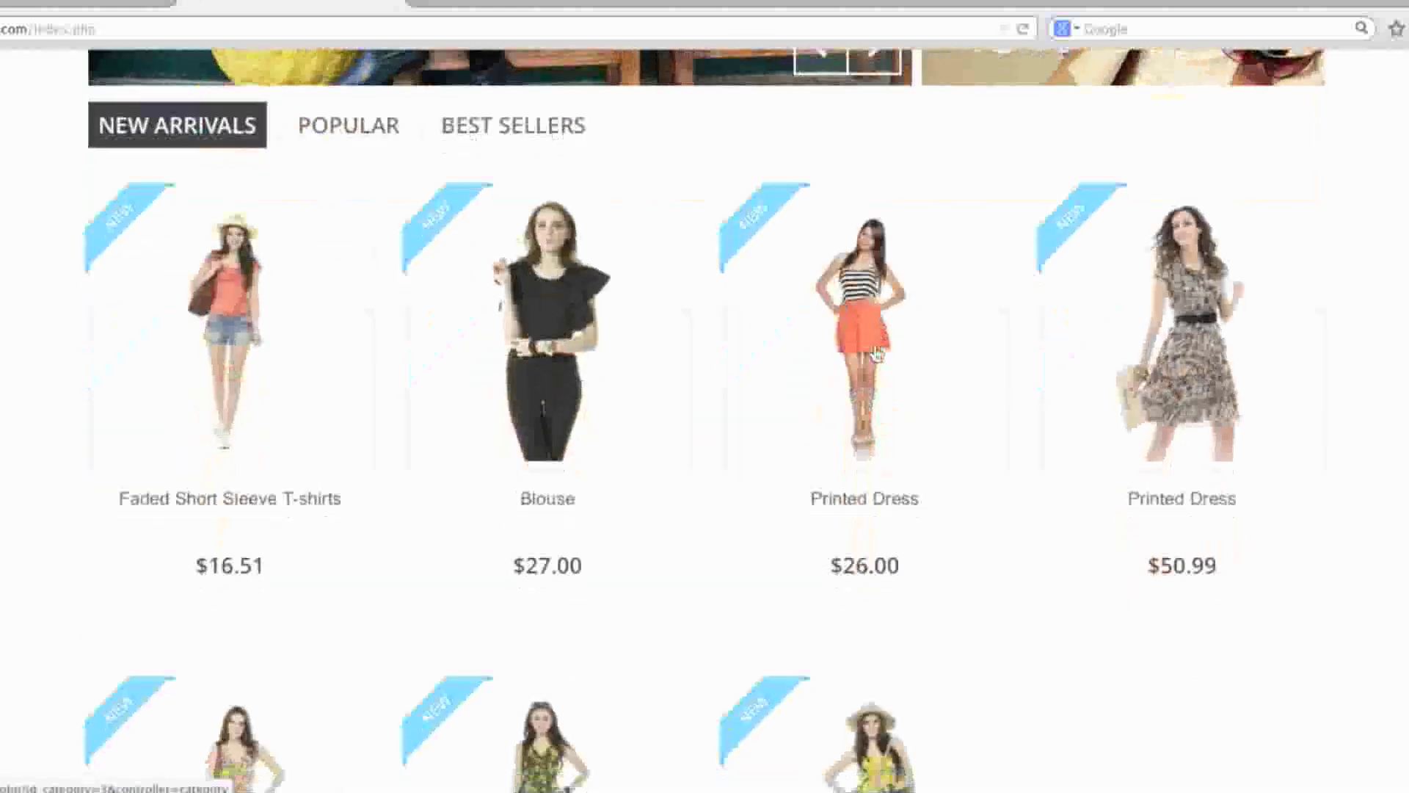
pyautogui.scroll(-12, 878, 353)
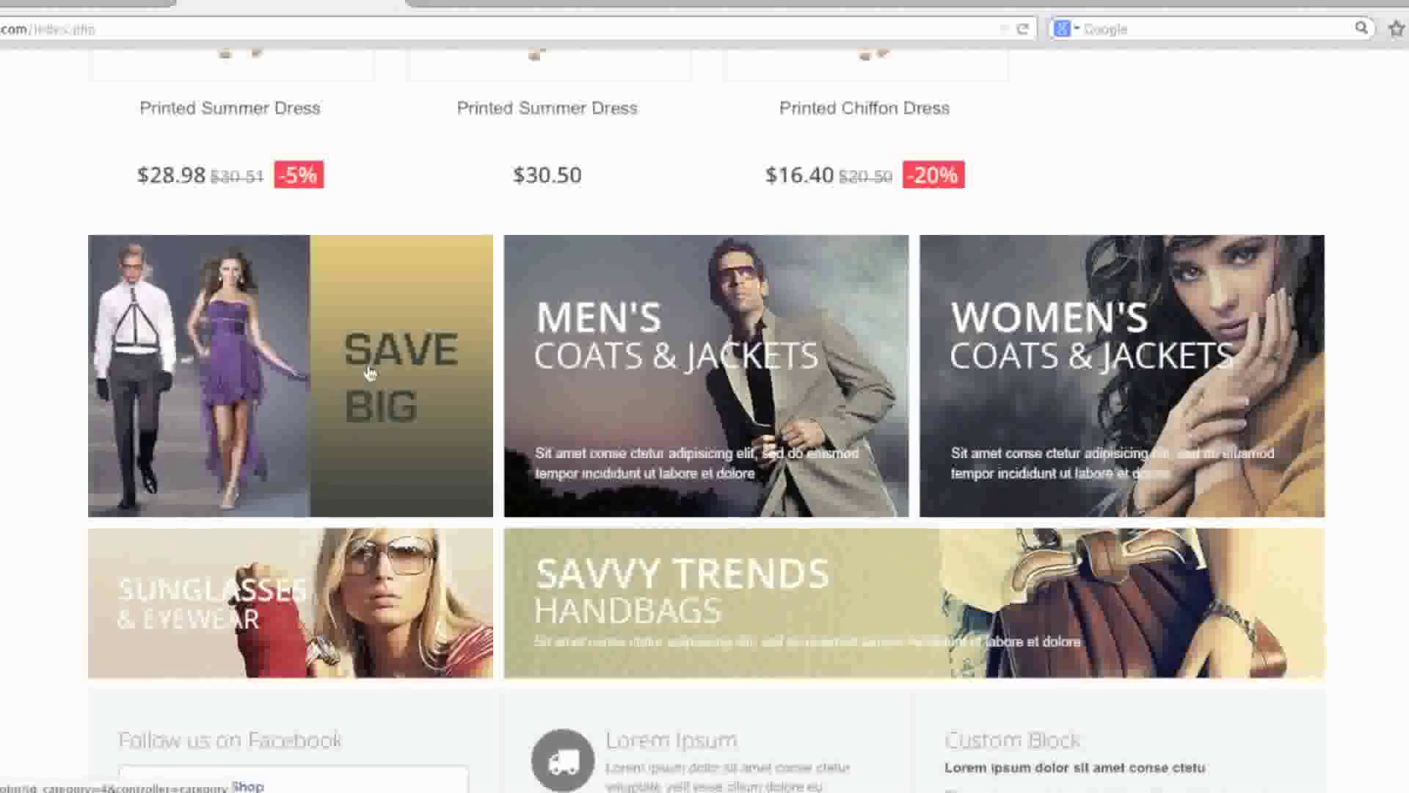
pyautogui.click(461, 340)
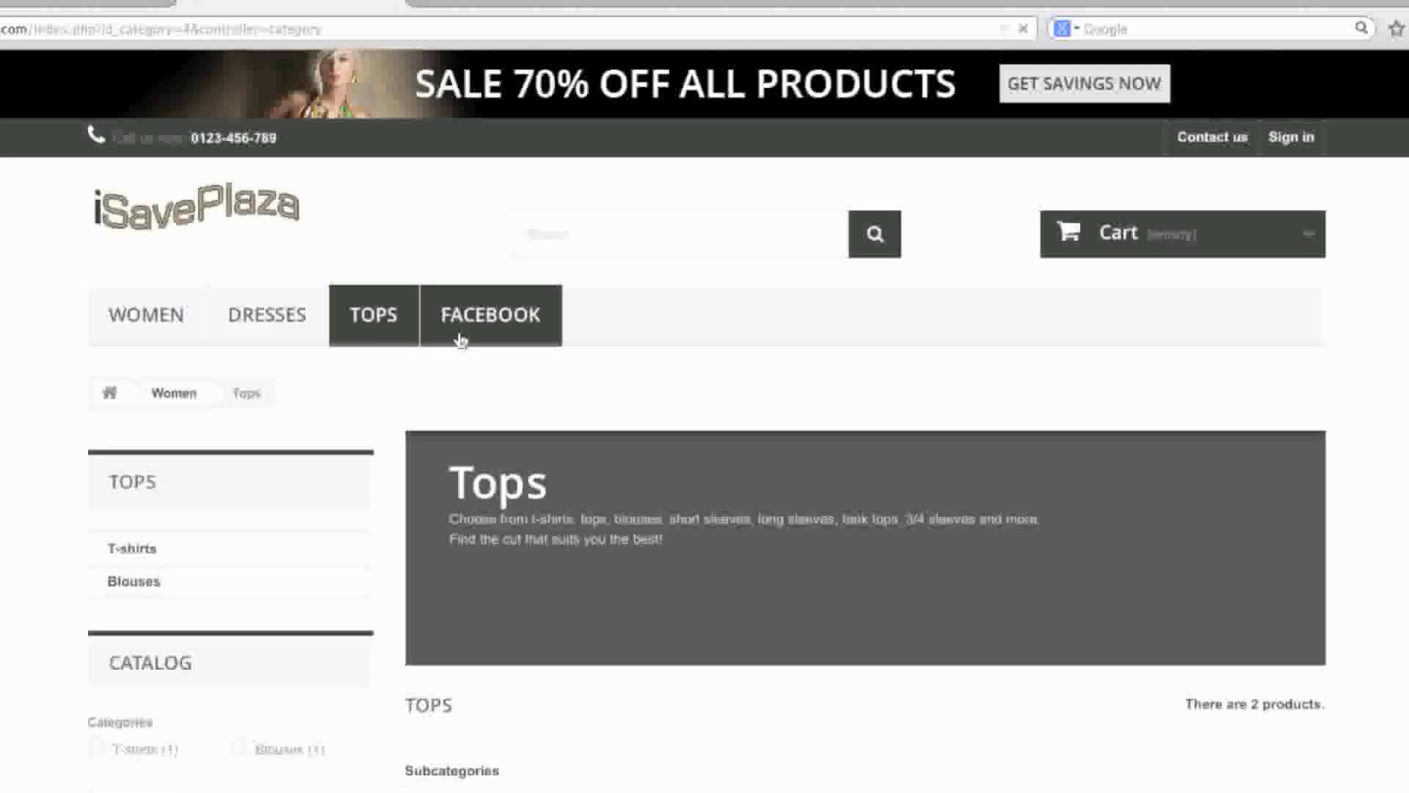
pyautogui.hotkey('alt', 'Left')
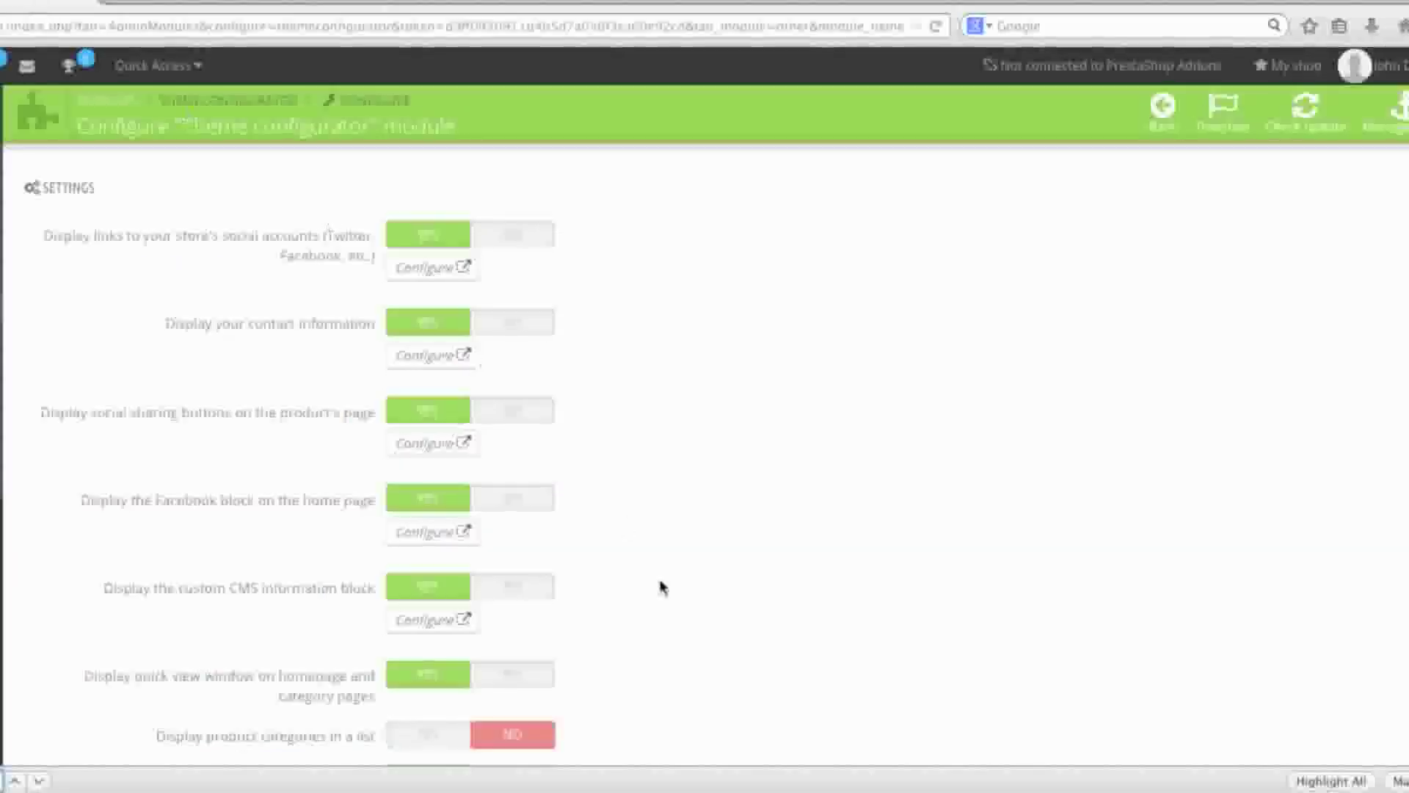
# Reopen item 01 (Save Big) of the "Home" hook in the Theme Configurator for editing and disable it.
pyautogui.scroll(-5, 661, 582)
pyautogui.scroll(-10, 677, 593)
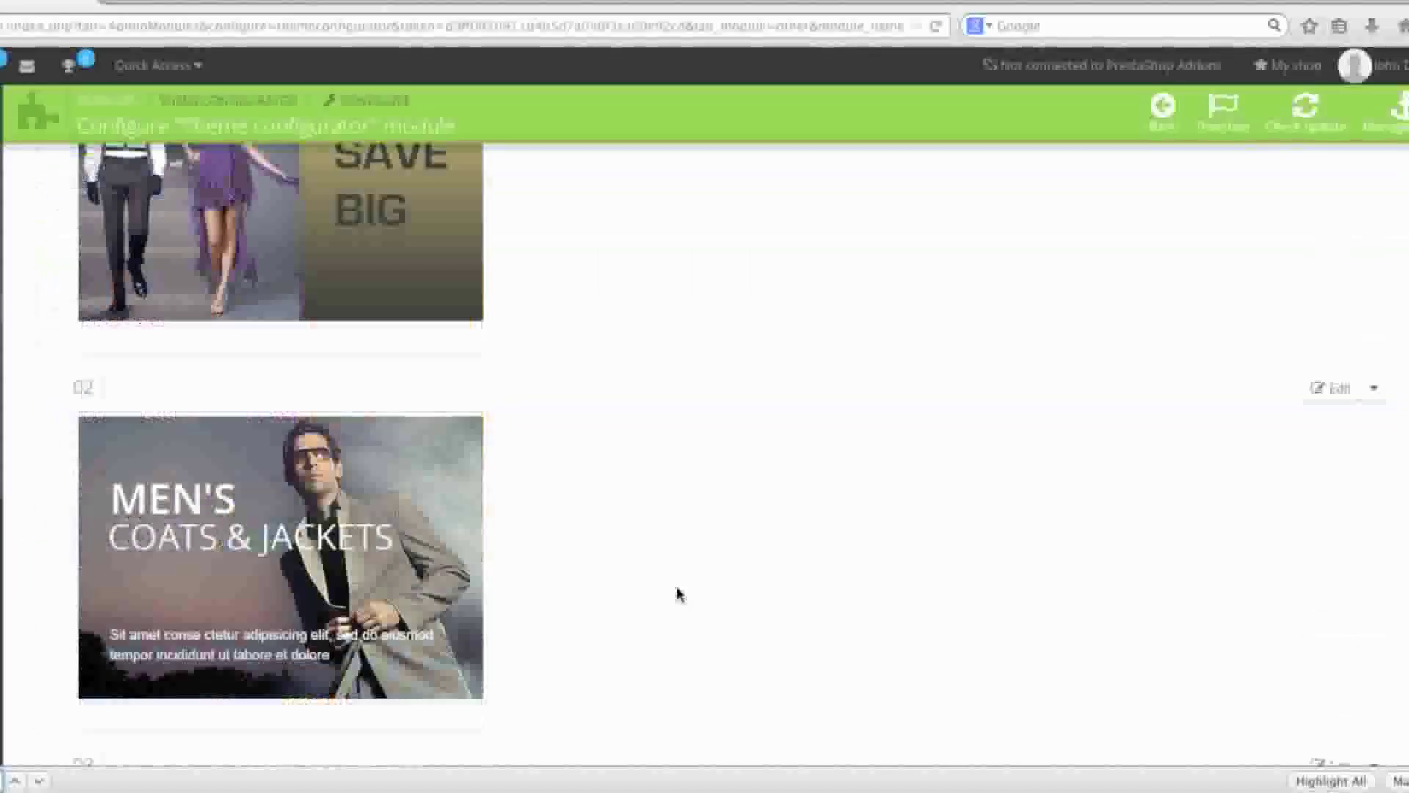
pyautogui.scroll(3, 677, 593)
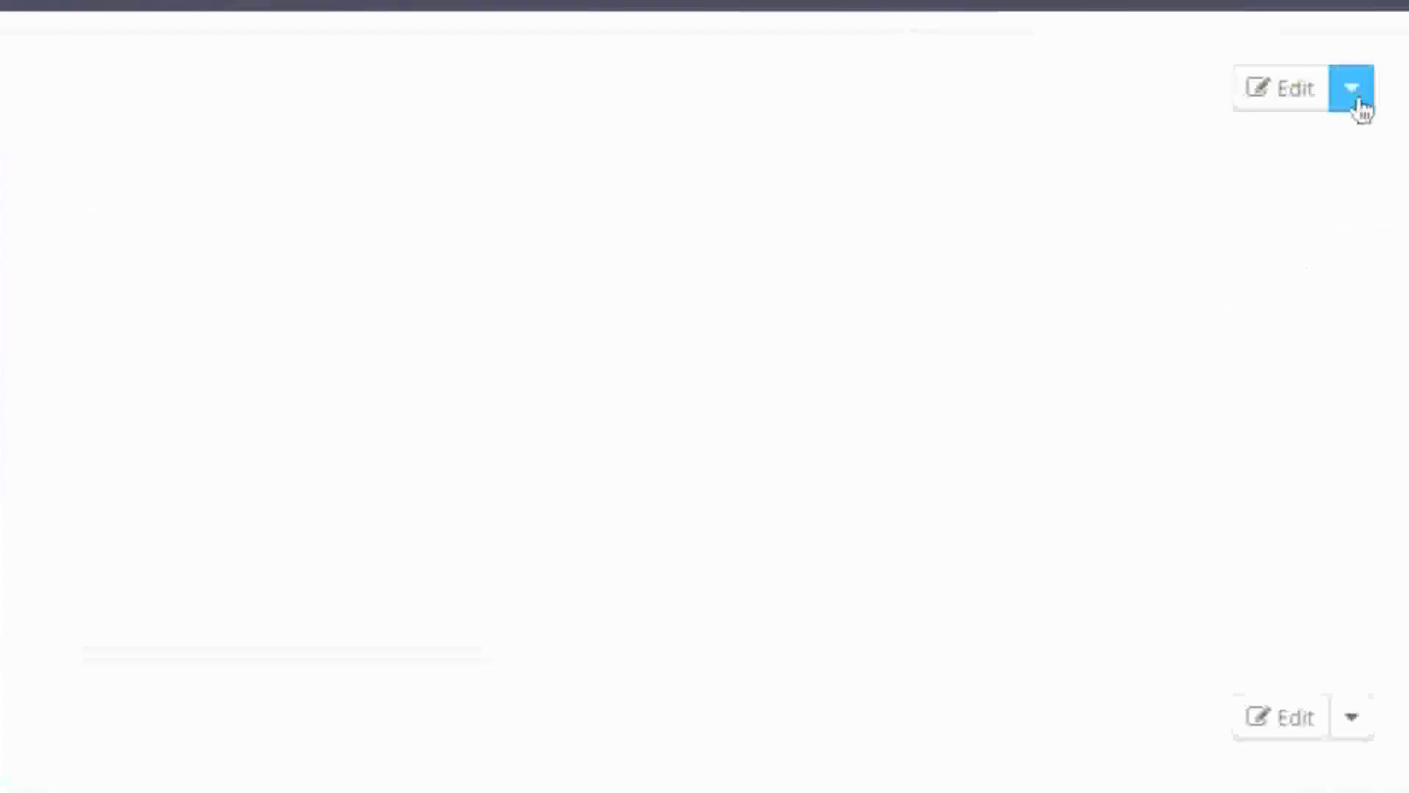
pyautogui.click(1378, 215)
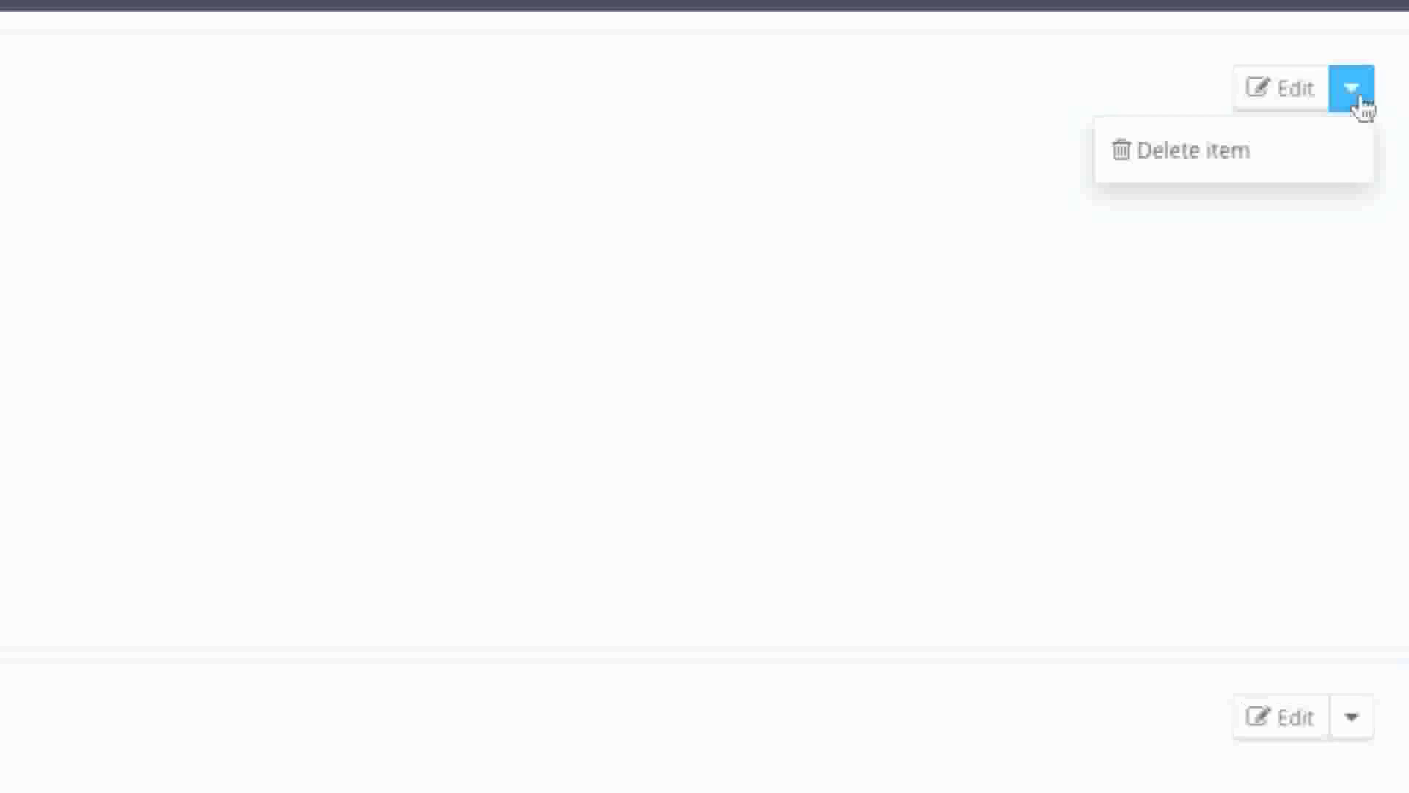
pyautogui.click(1284, 88)
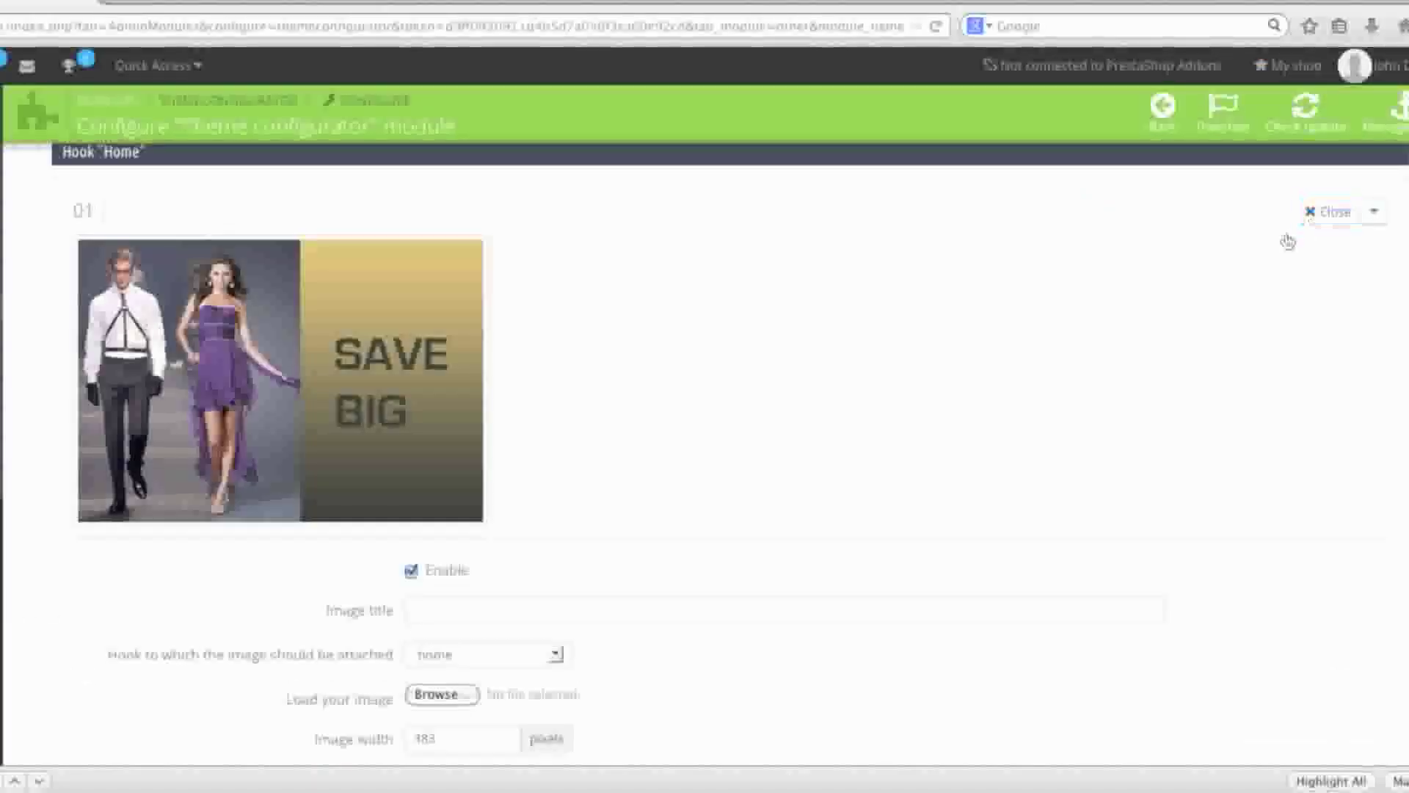
pyautogui.scroll(-3, 1094, 475)
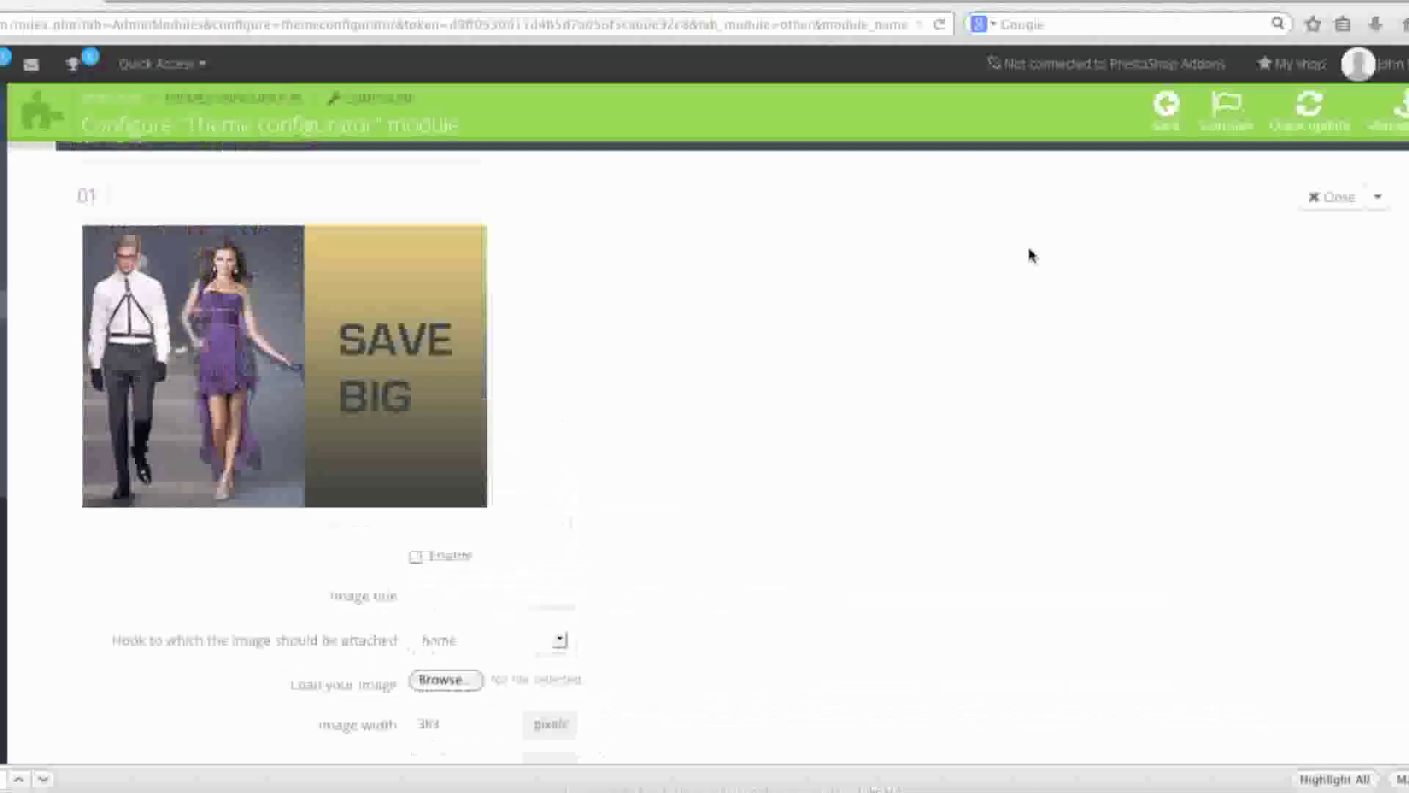
pyautogui.scroll(3, 1028, 252)
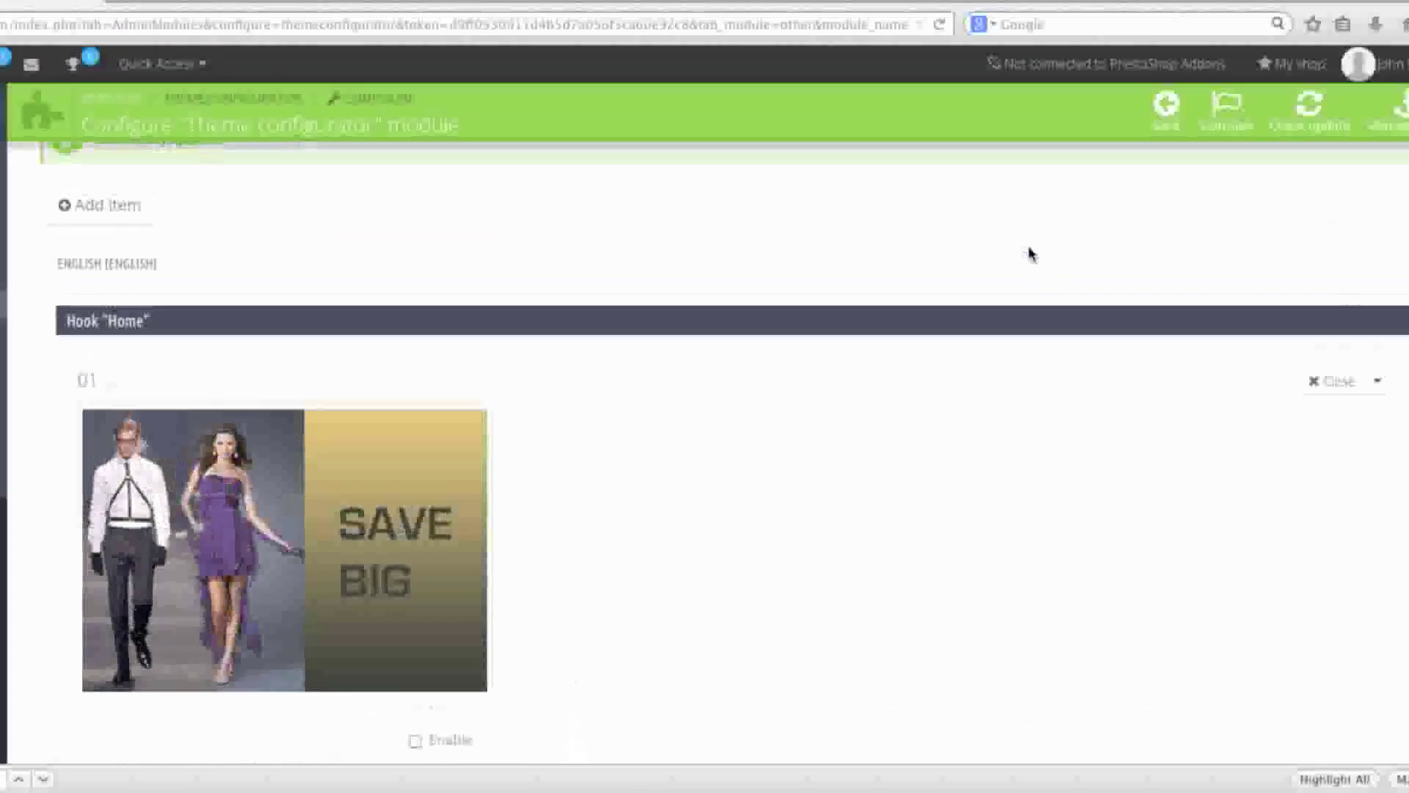
# Save the disabled item 01 (Save Big) of the "Home" hook and check the image blocks on the storefront's home page.
pyautogui.scroll(-5, 1030, 254)
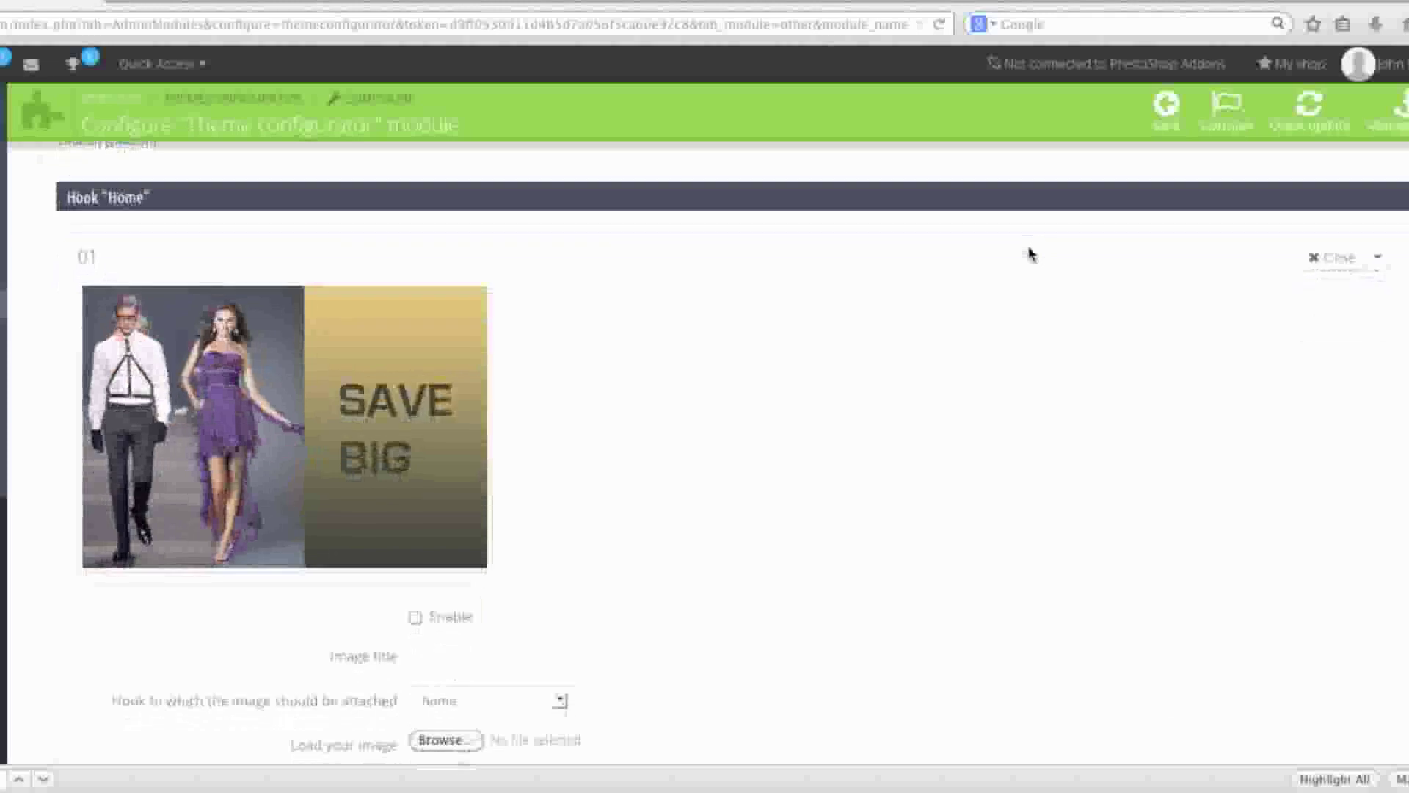
pyautogui.scroll(-5, 1031, 253)
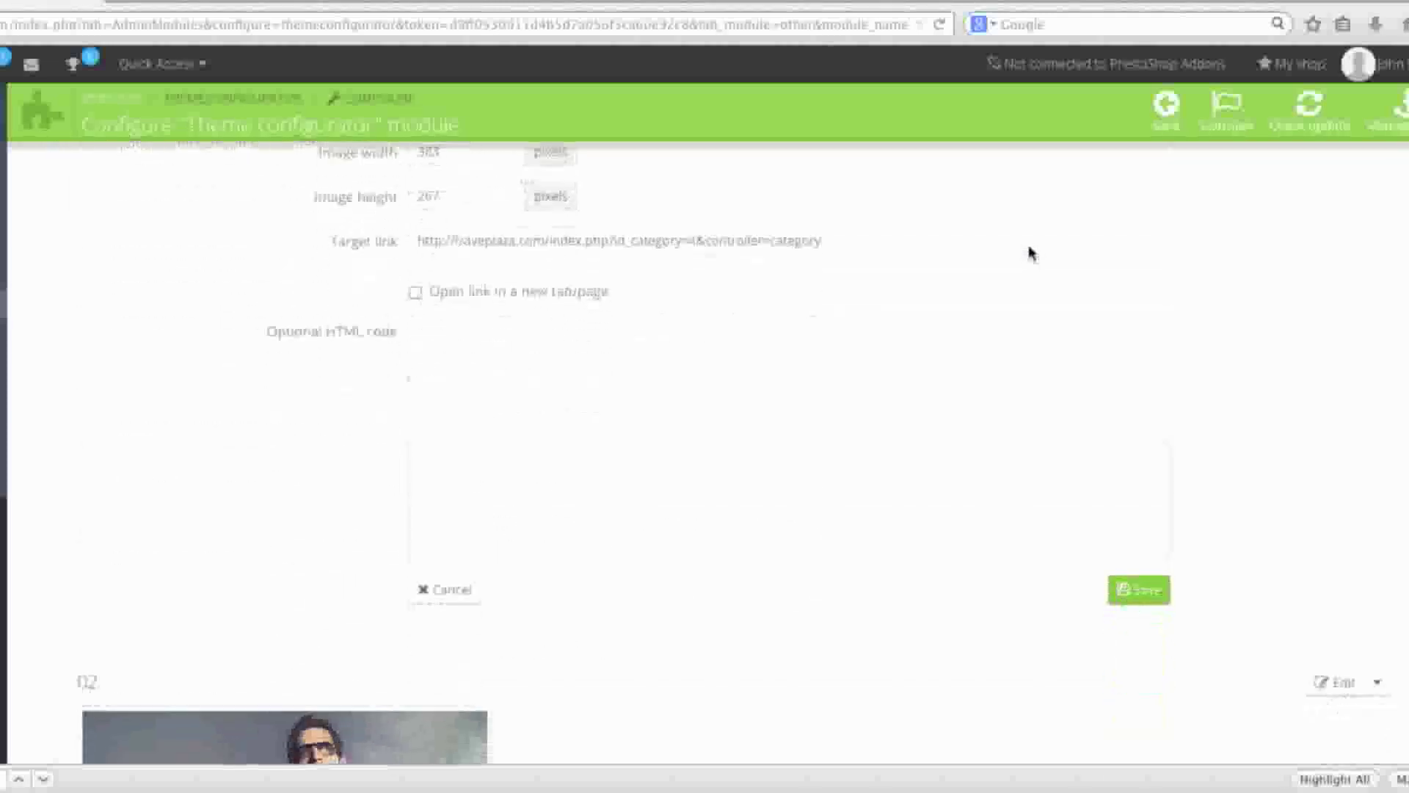
pyautogui.scroll(-2, 1029, 250)
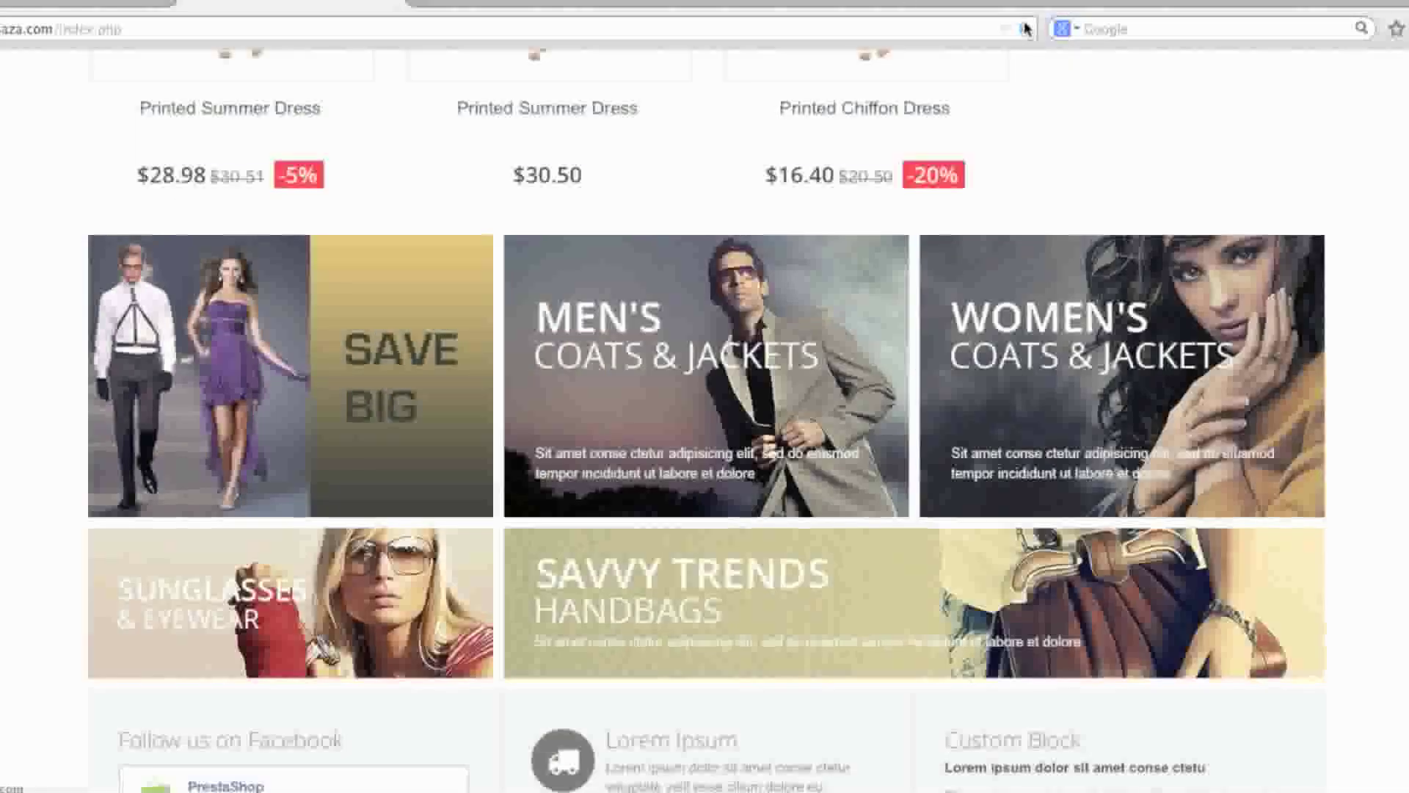
pyautogui.scroll(5, 905, 402)
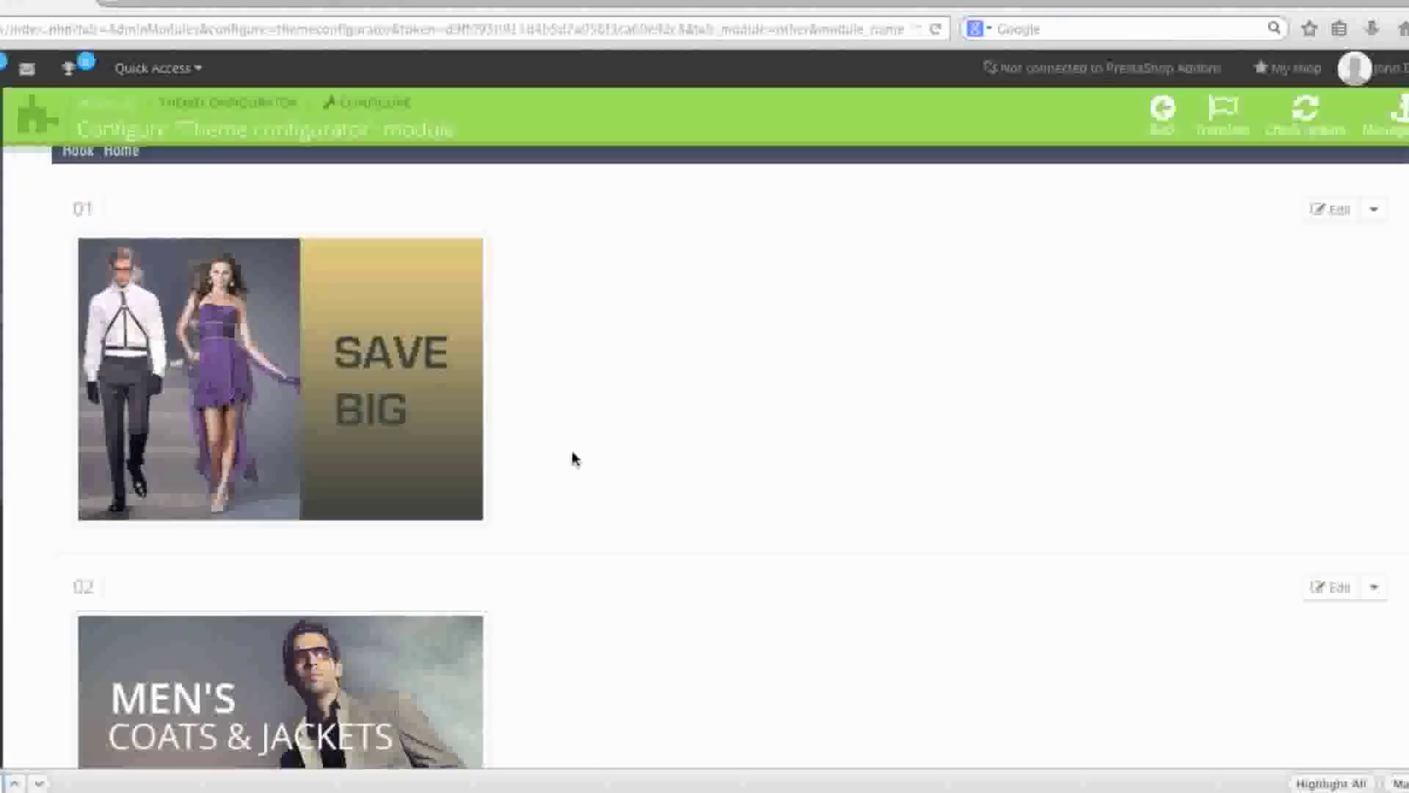
# Disable item 02 (Men's Coats & Jackets) of the "Home" hook and save it.
pyautogui.scroll(-3, 574, 458)
pyautogui.click(1374, 374)
pyautogui.click(1344, 376)
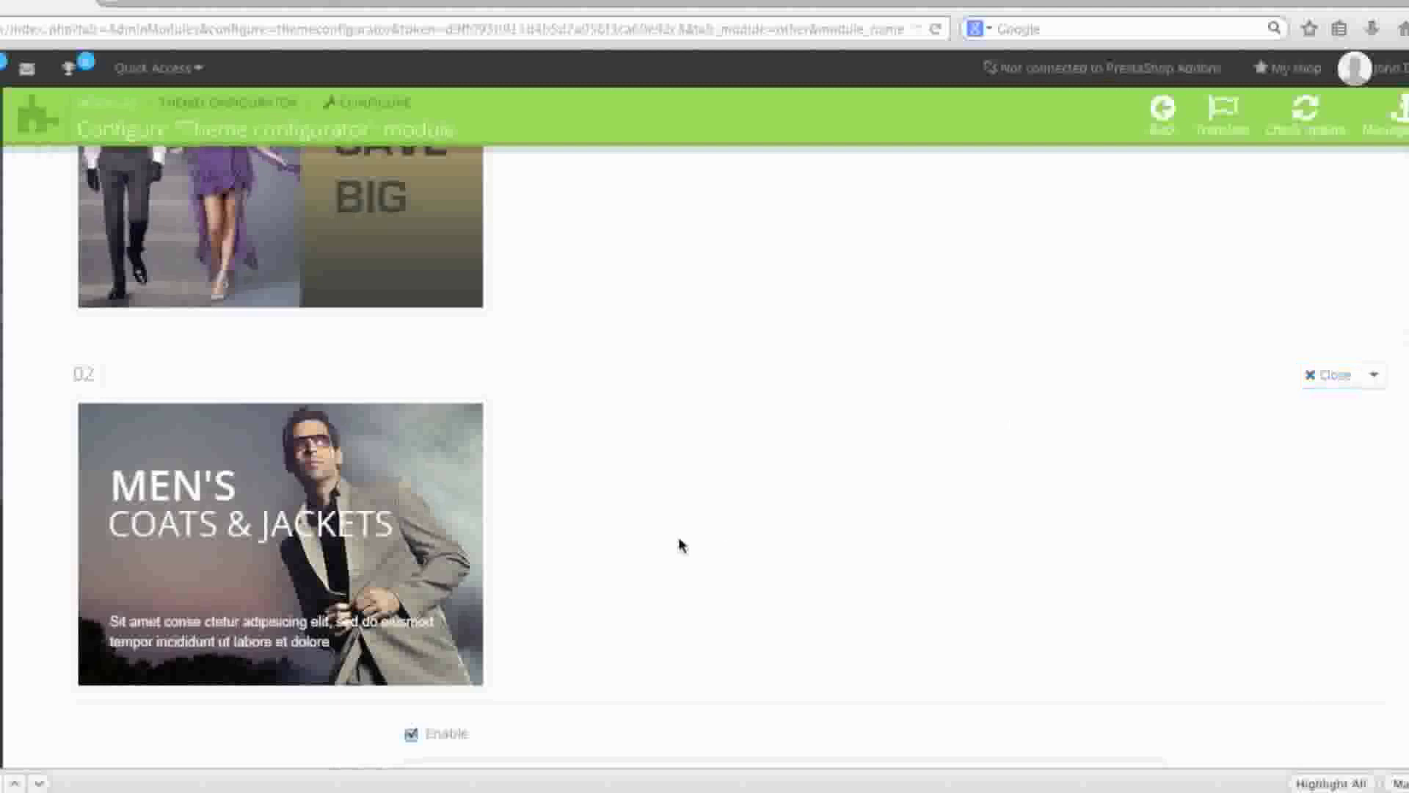
pyautogui.scroll(-2, 679, 544)
pyautogui.scroll(-9, 579, 645)
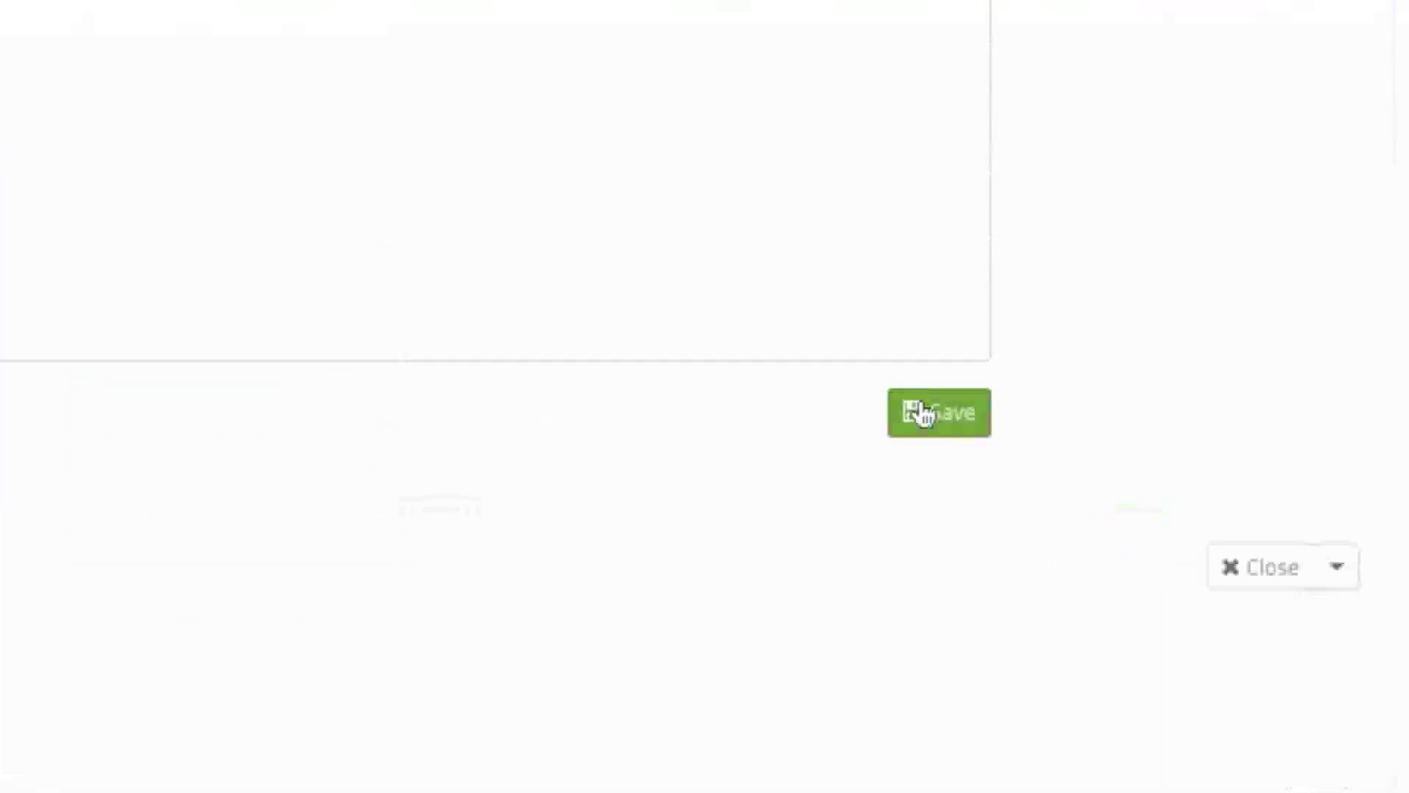
pyautogui.click(922, 414)
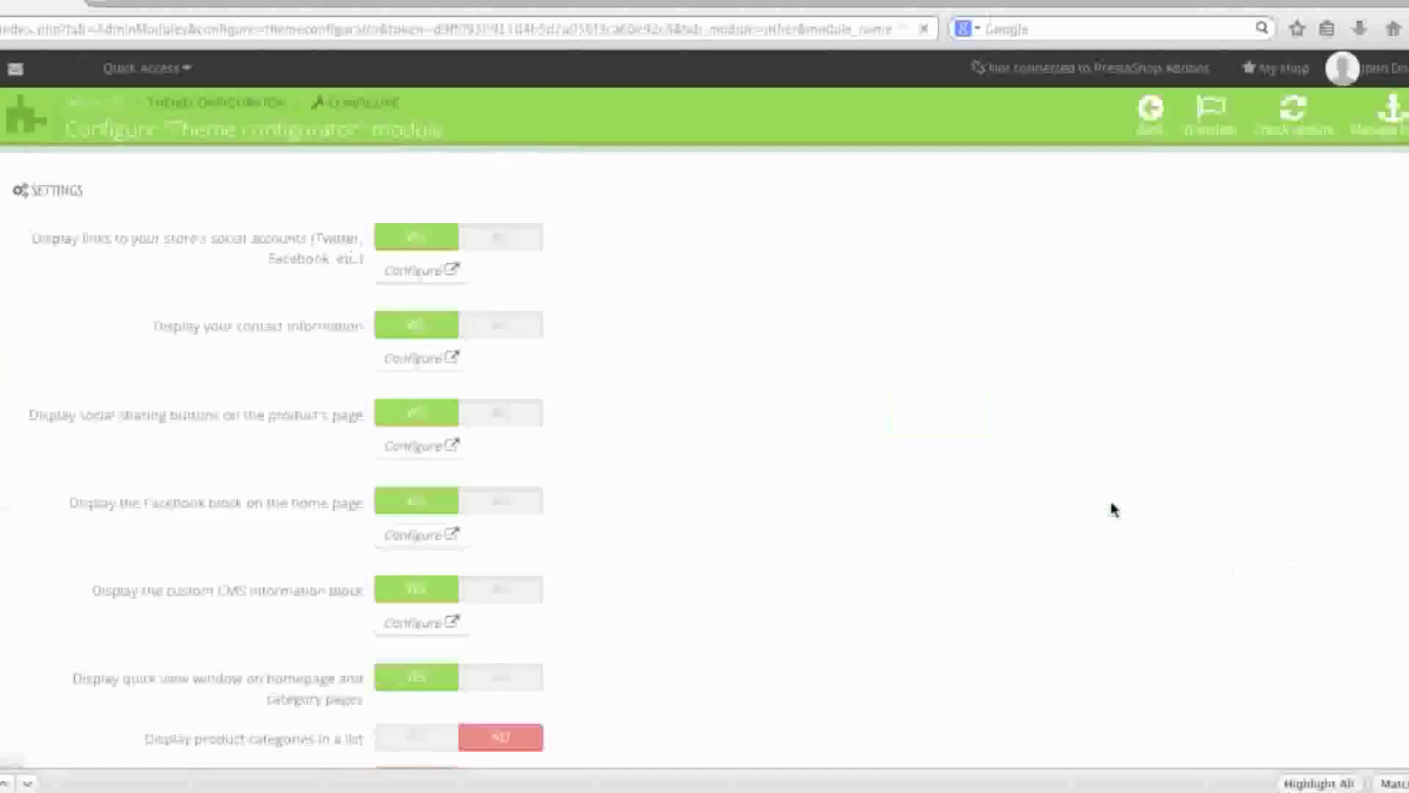
# Disable item 03 (Women's Coats & Jackets) of the "Home" hook and save it.
pyautogui.scroll(-10, 1035, 619)
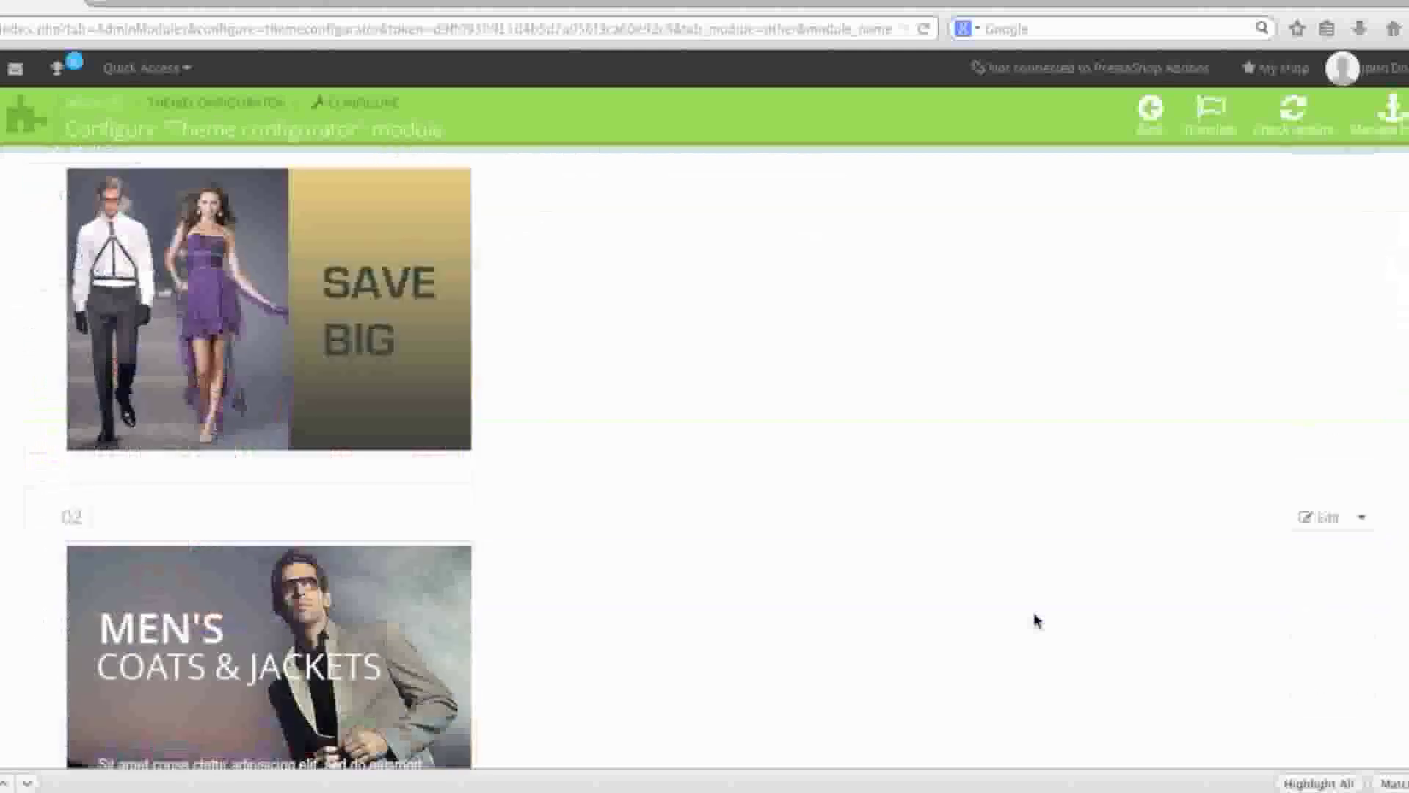
pyautogui.scroll(-7, 1034, 620)
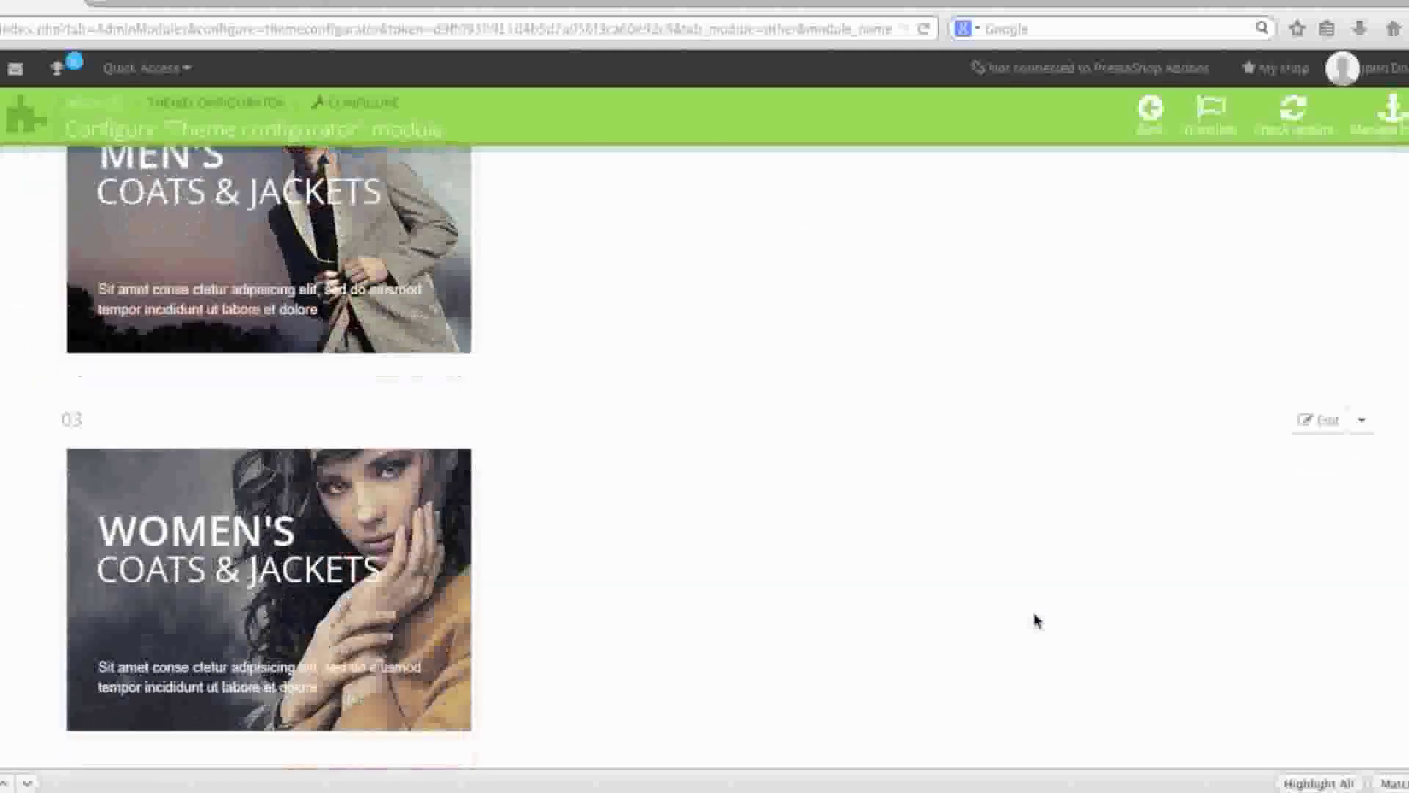
pyautogui.click(1332, 338)
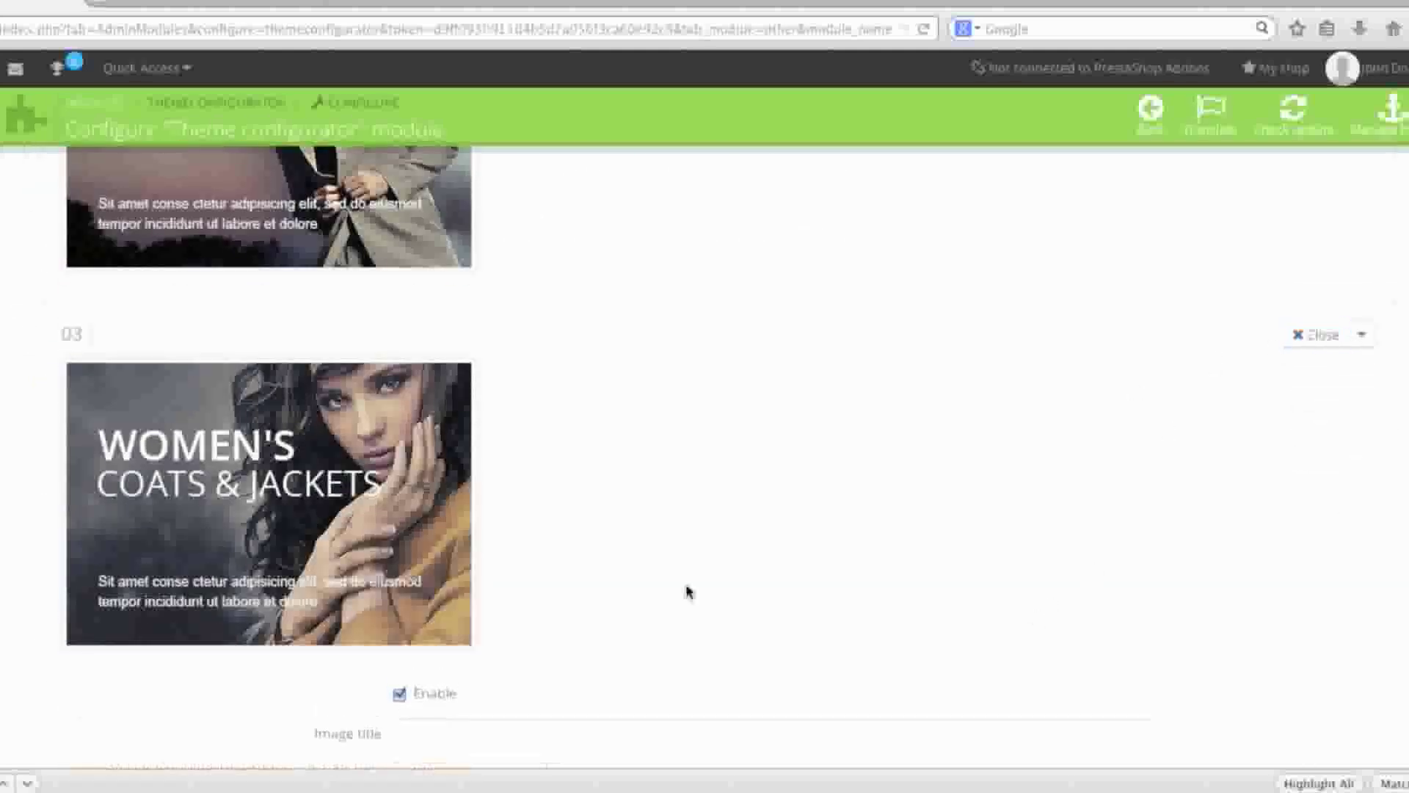
pyautogui.scroll(-2, 446, 648)
pyautogui.click(399, 629)
pyautogui.scroll(-9, 591, 624)
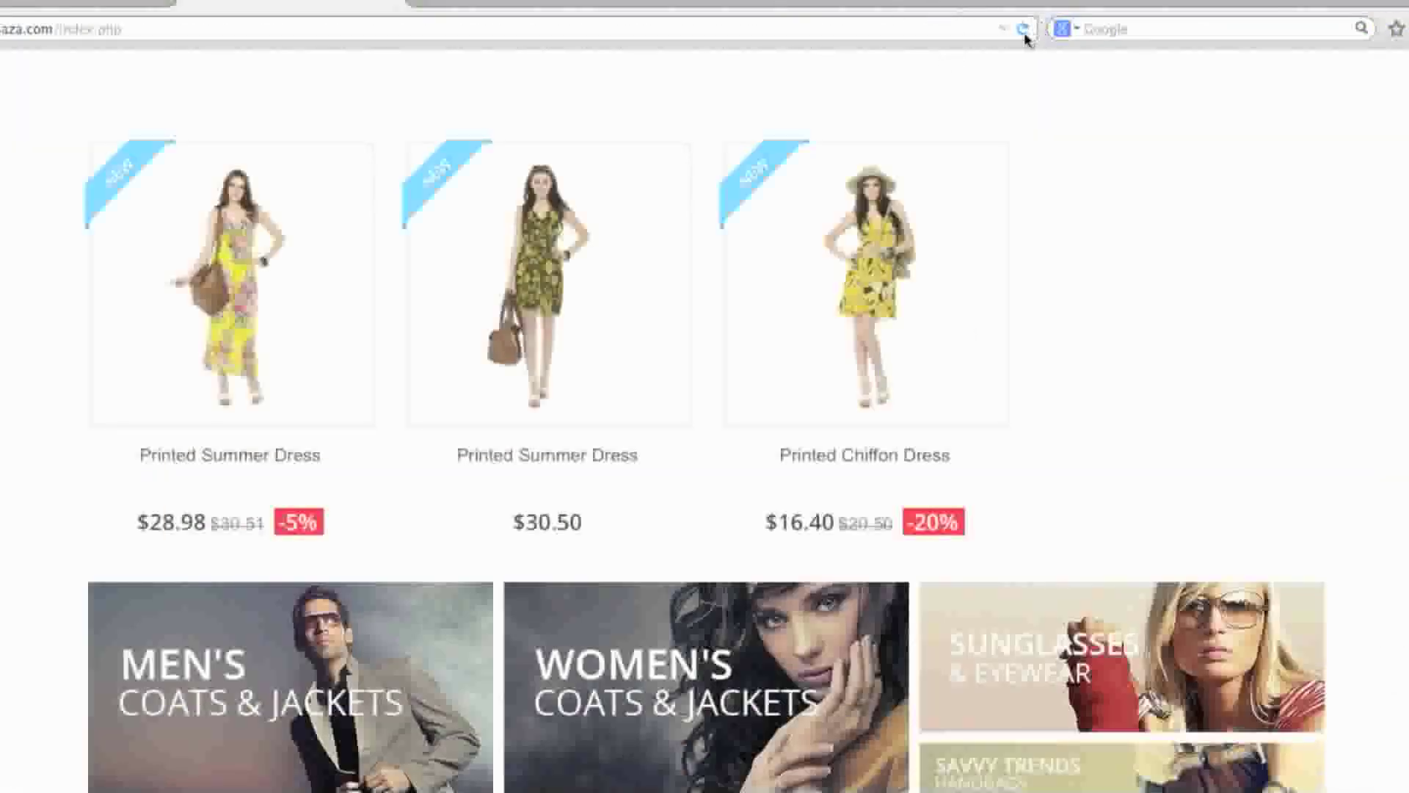
# Reload the storefront's home page and examine the remaining image blocks.
pyautogui.click(1024, 36)
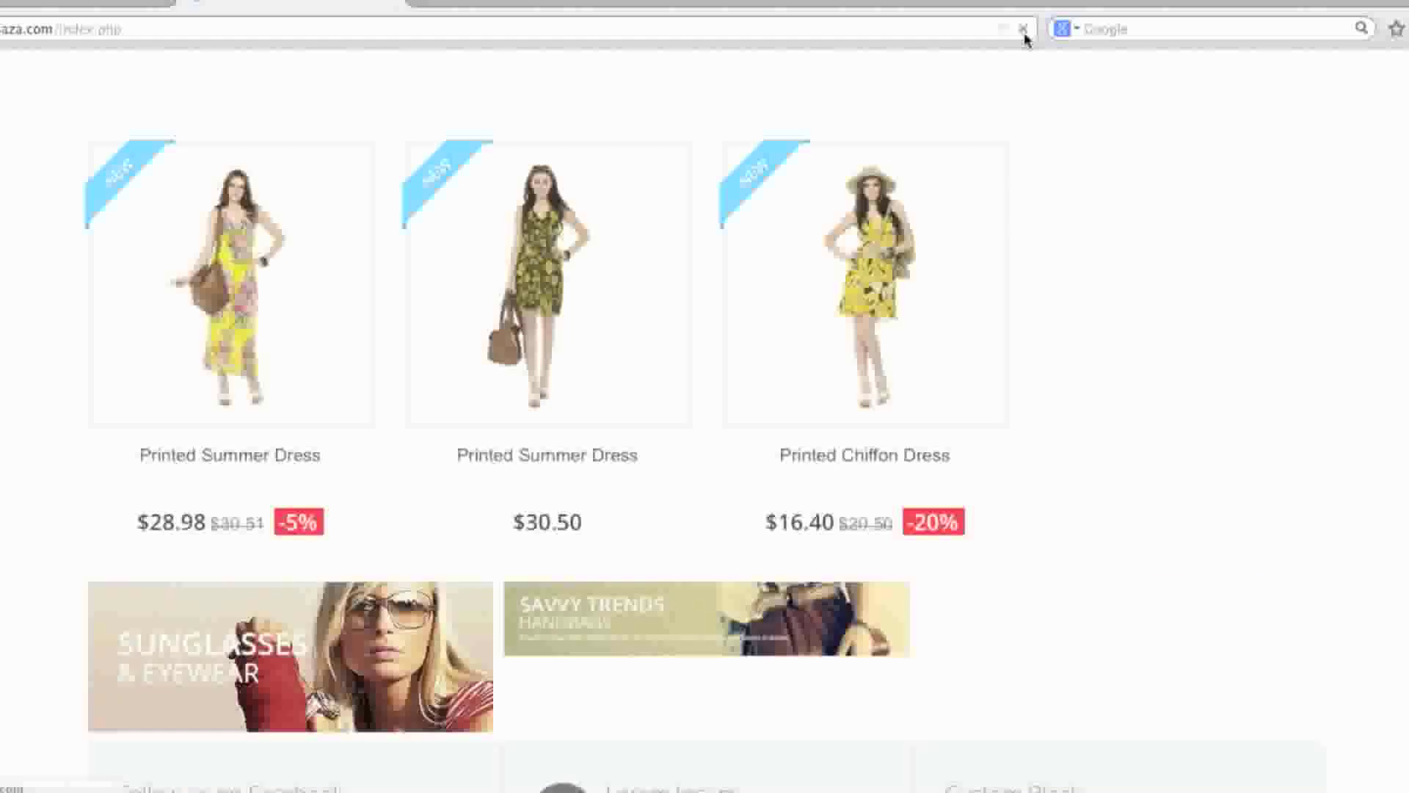
pyautogui.scroll(-6, 909, 245)
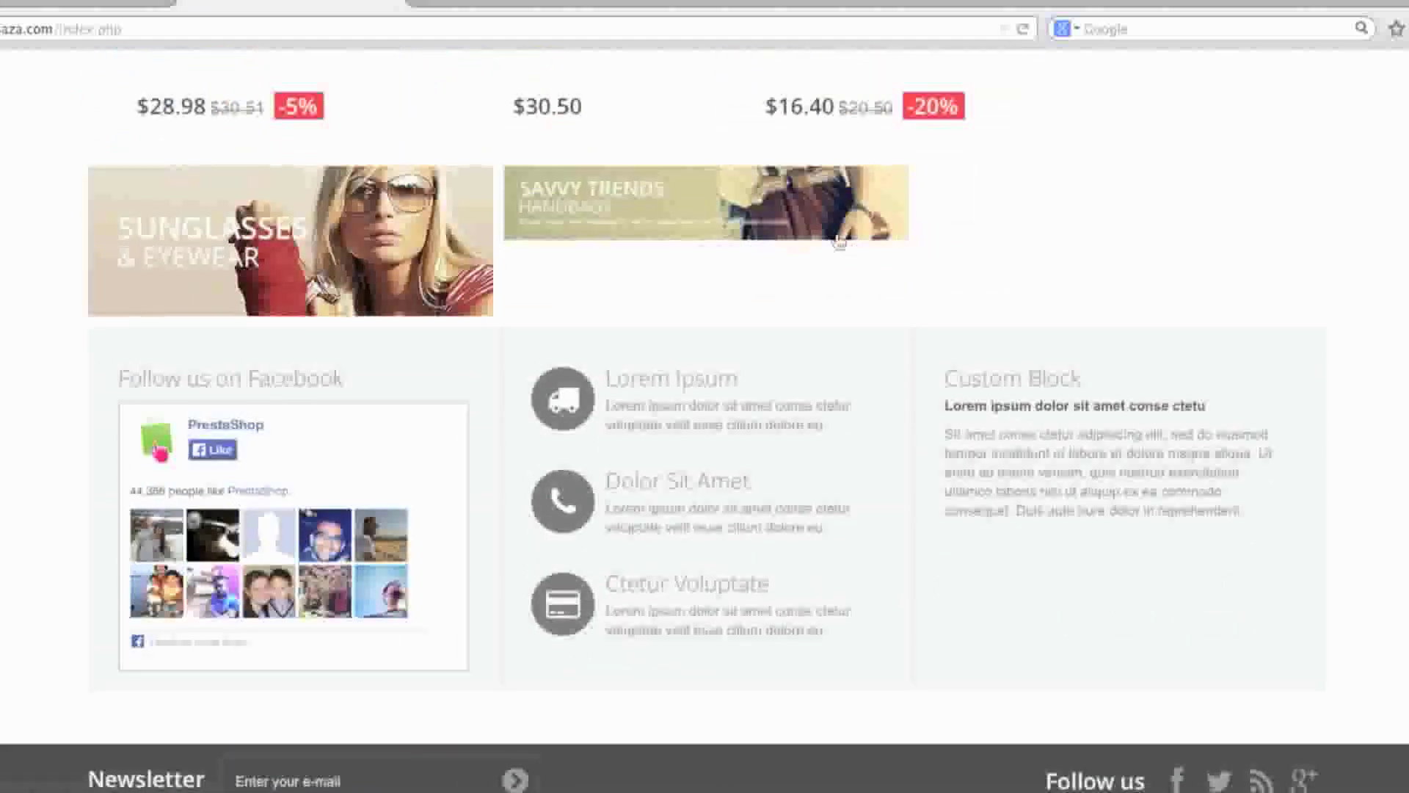
pyautogui.scroll(8, 1047, 243)
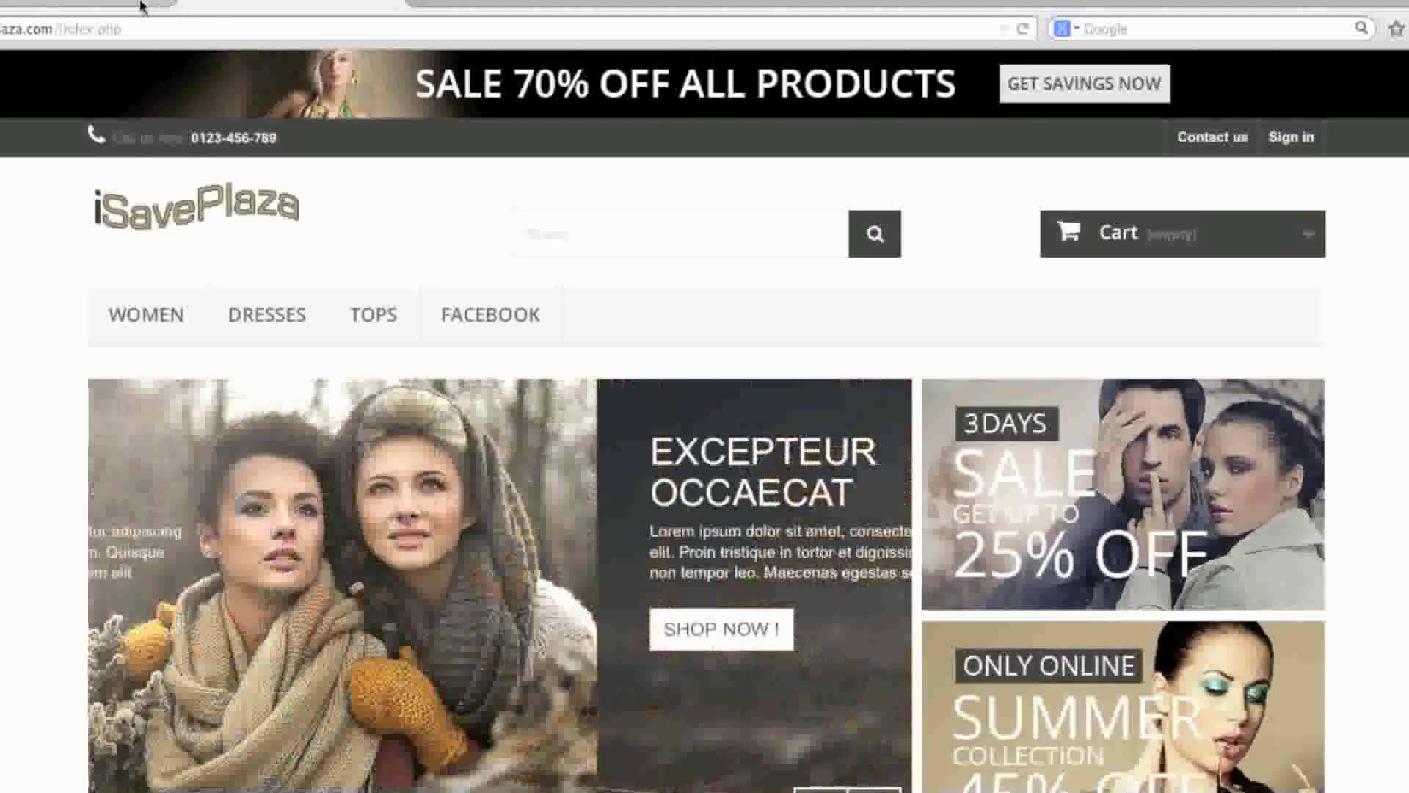
# Re-enable item 01 (Save Big) of the "Home" hook in the Theme Configurator and save it.
pyautogui.click(141, 6)
pyautogui.scroll(-20, 723, 326)
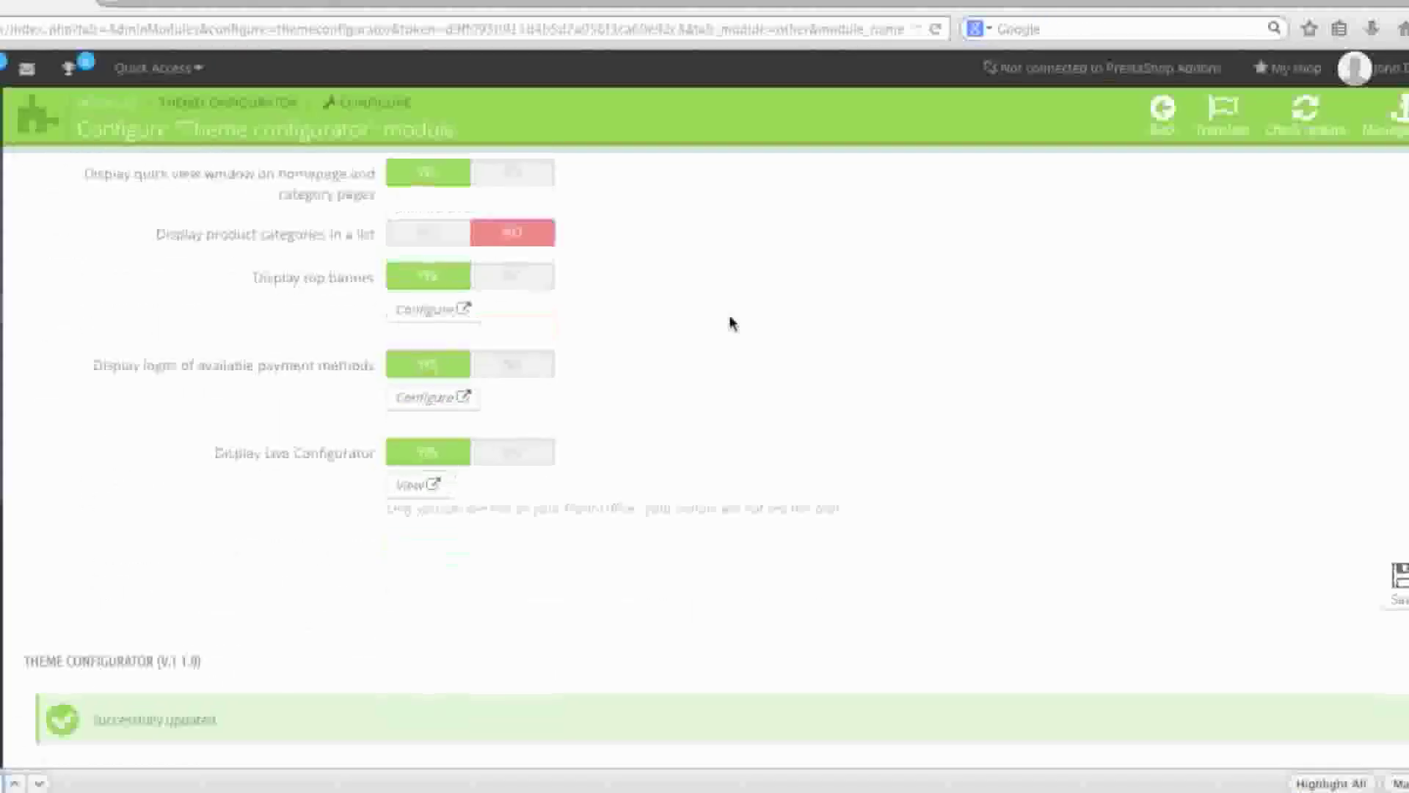
pyautogui.scroll(10, 730, 322)
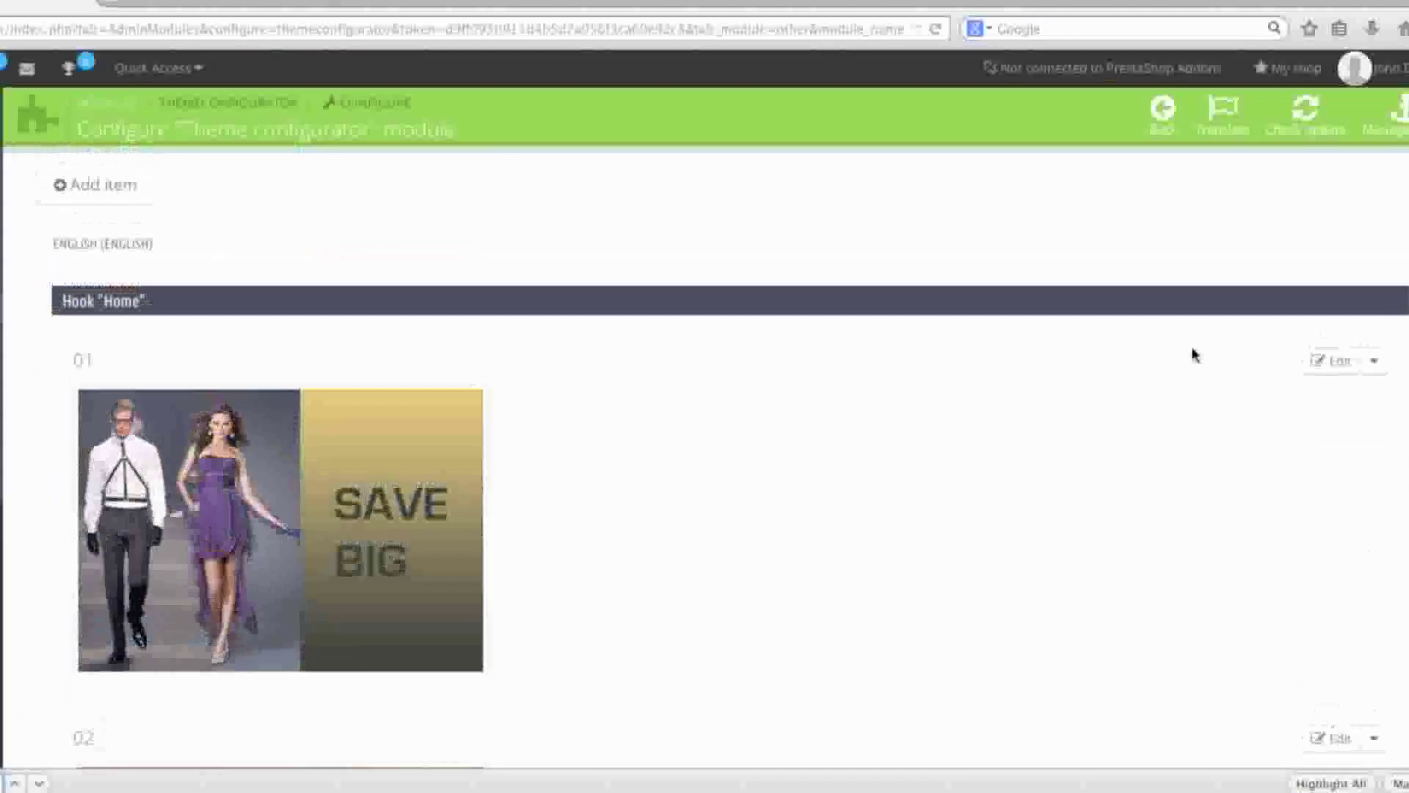
pyautogui.click(1329, 361)
pyautogui.scroll(-3, 591, 481)
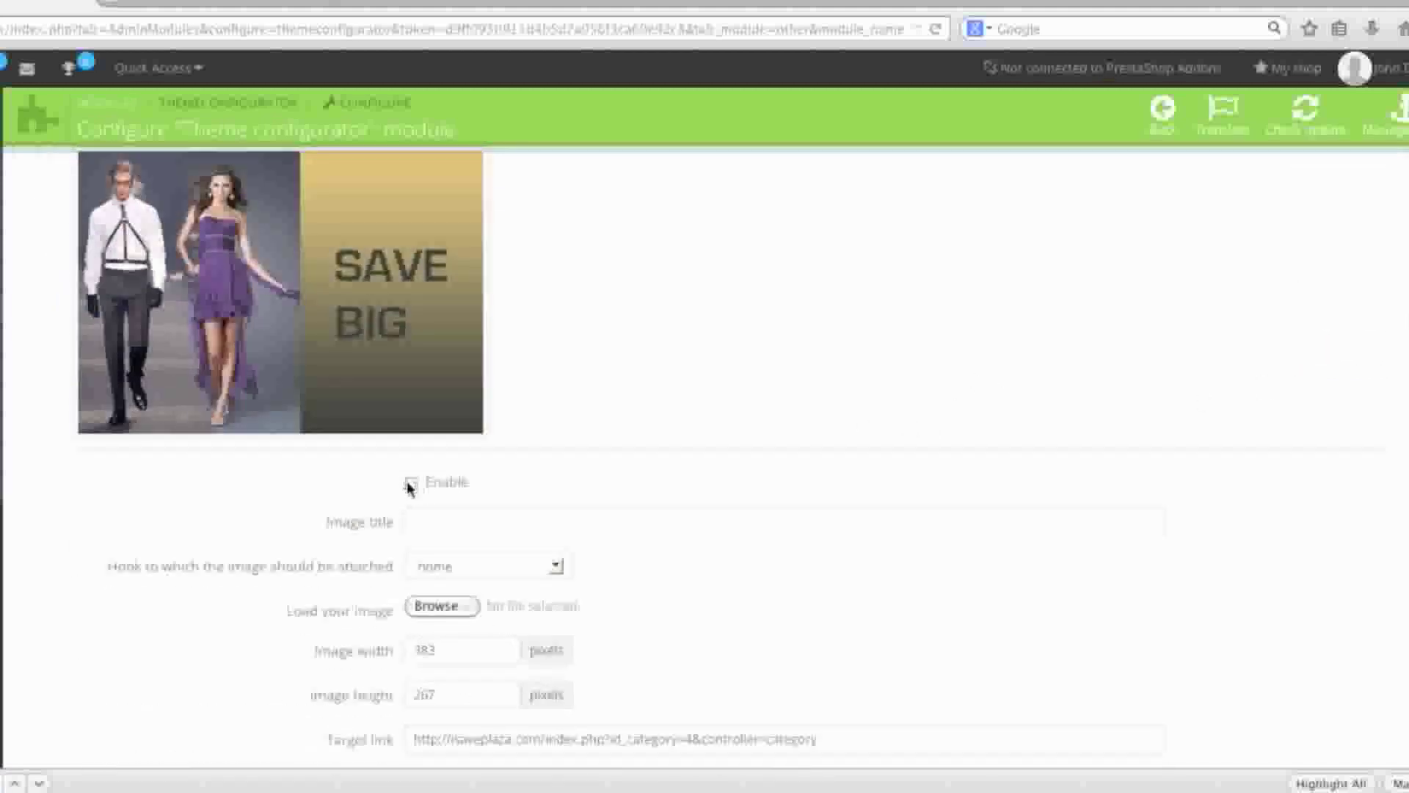
pyautogui.scroll(-8, 1094, 504)
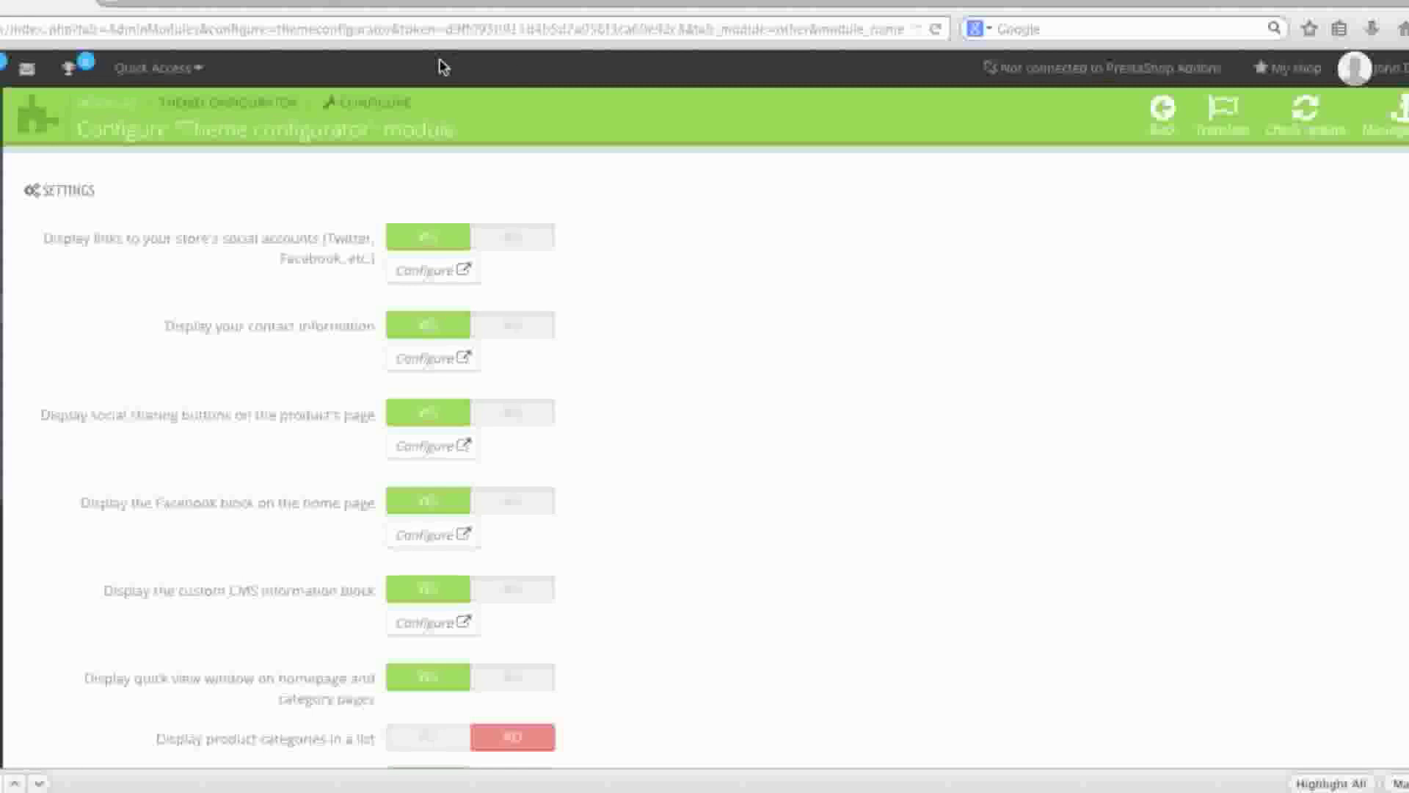
# Reload the storefront's home page and check how the Save Big block is arranged among the image blocks.
pyautogui.click(238, 2)
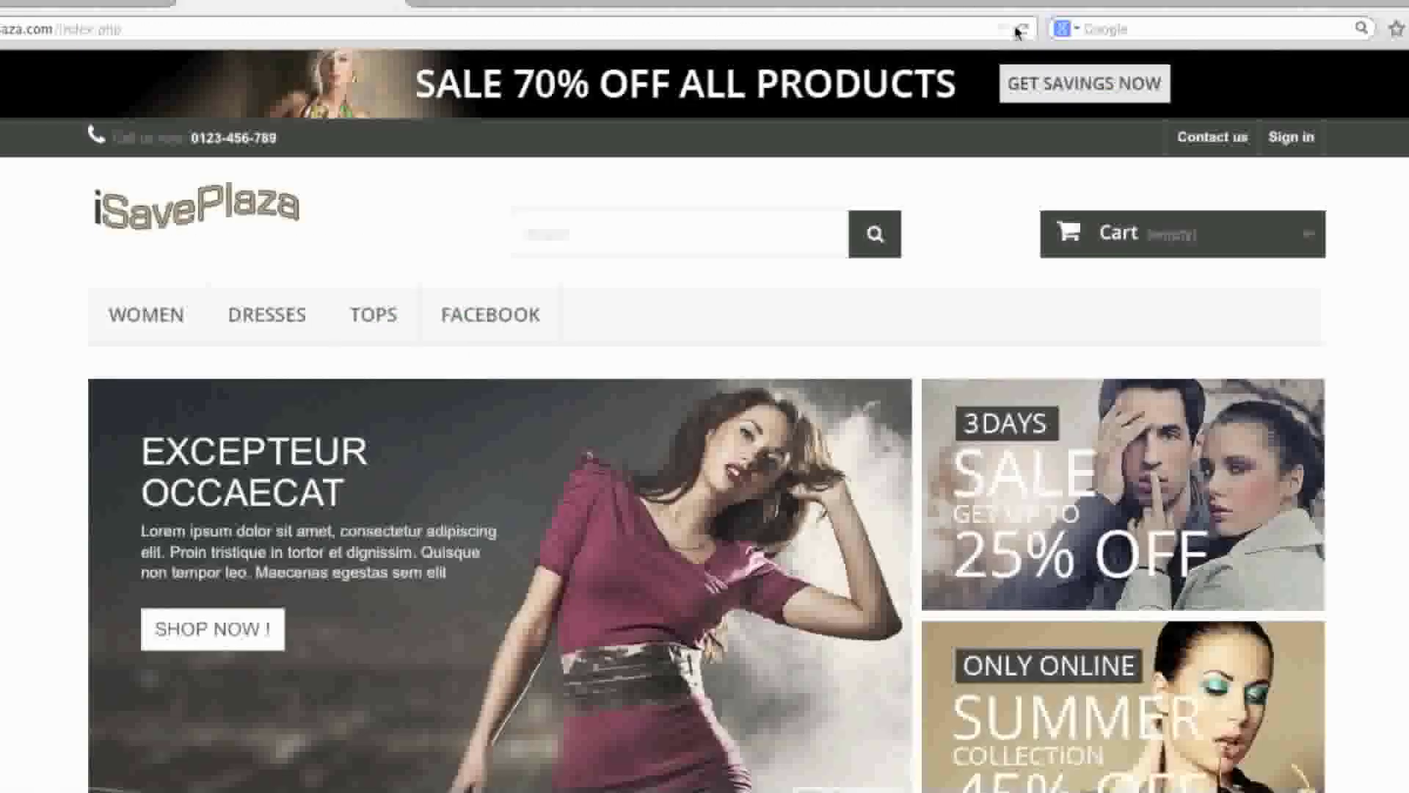
pyautogui.click(1020, 30)
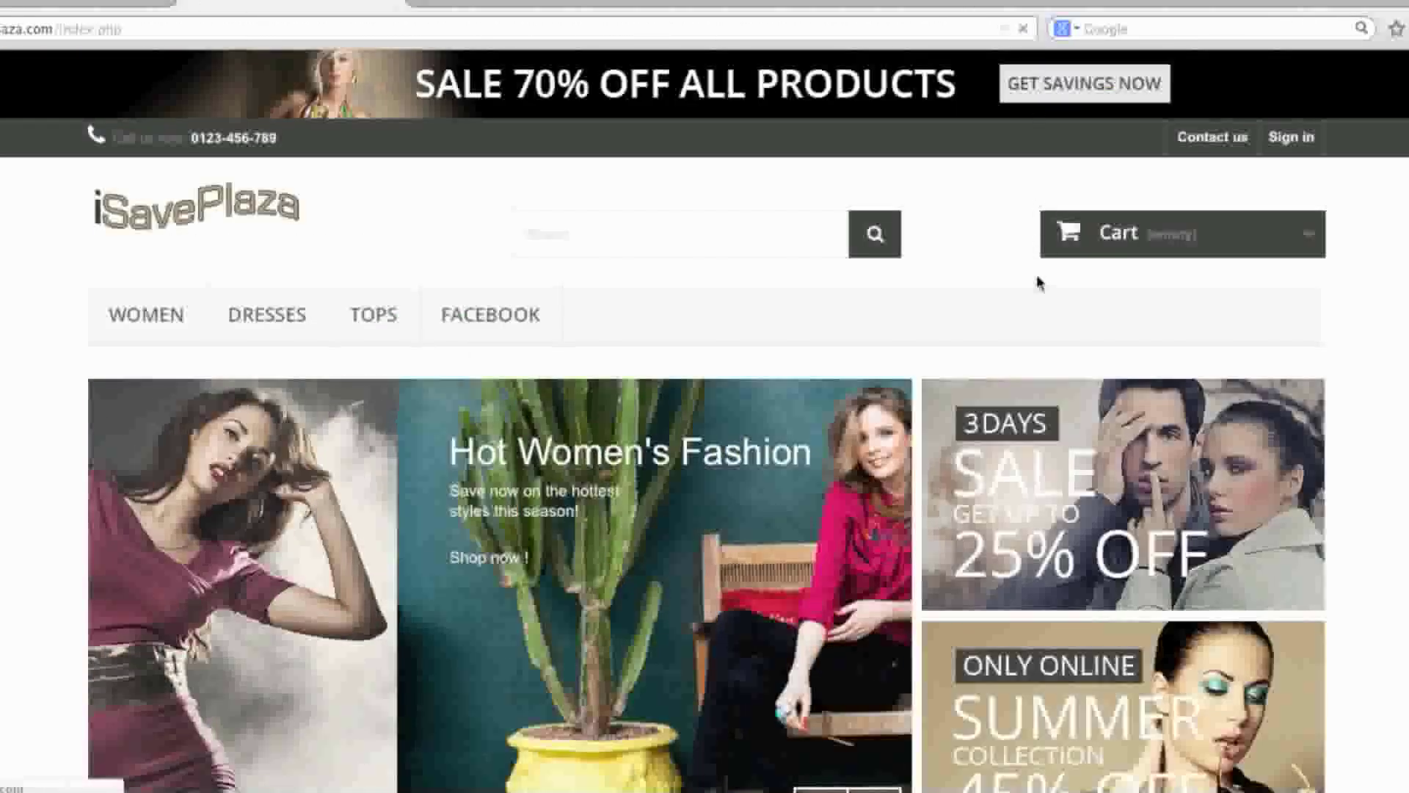
pyautogui.scroll(-15, 1039, 283)
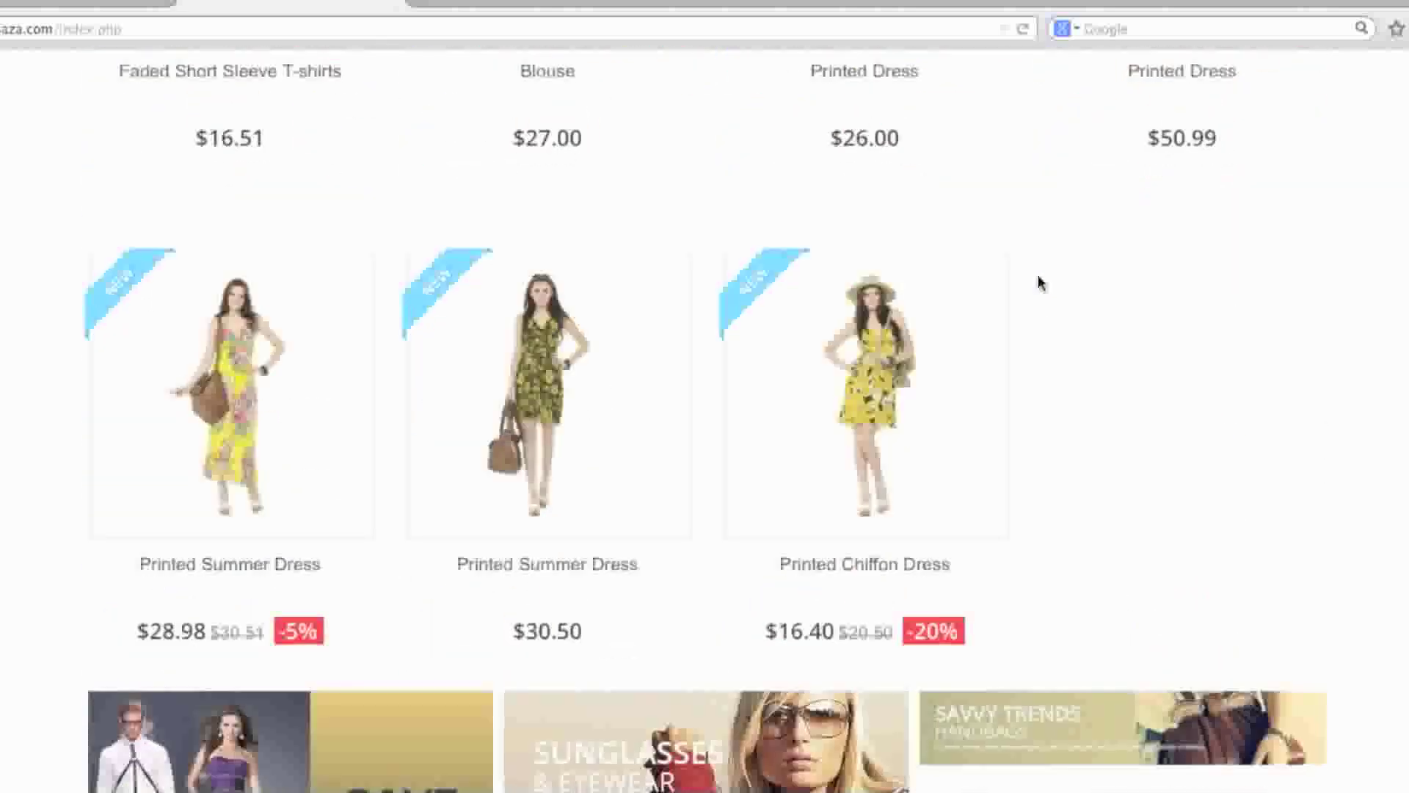
pyautogui.scroll(-5, 1039, 283)
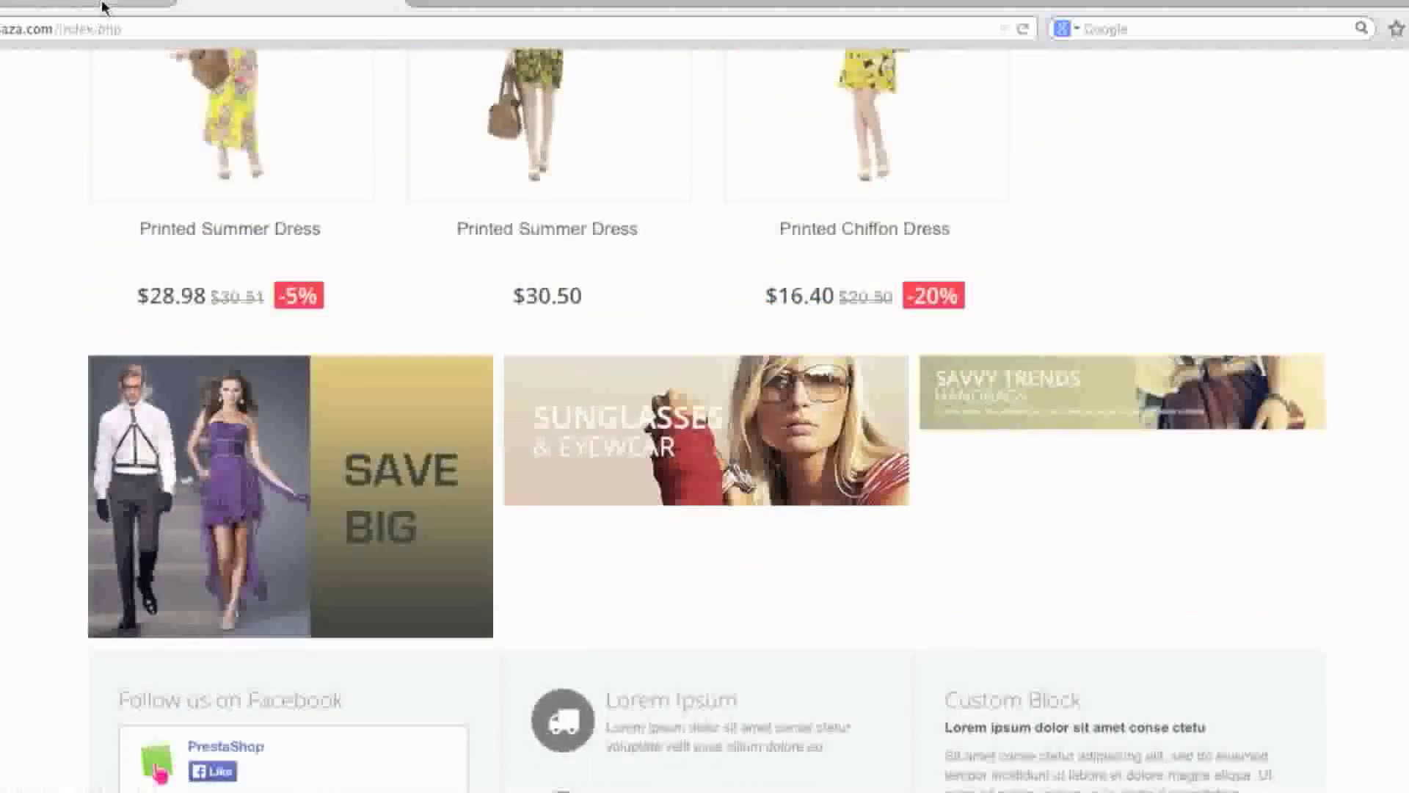
# Set the Theme Configurator's display of the store's social account links to No, save, and reload the storefront to check its footer.
pyautogui.click(103, 7)
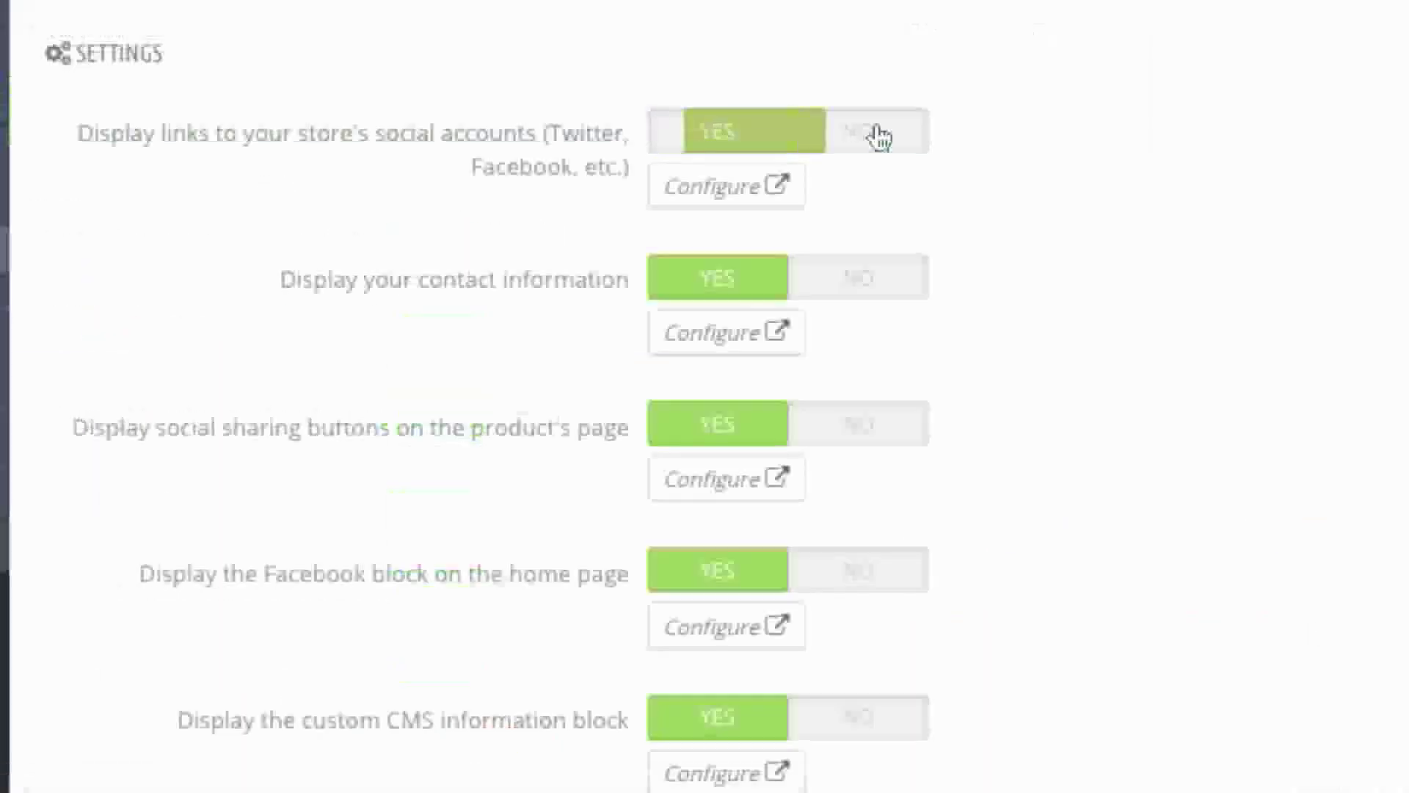
pyautogui.click(530, 238)
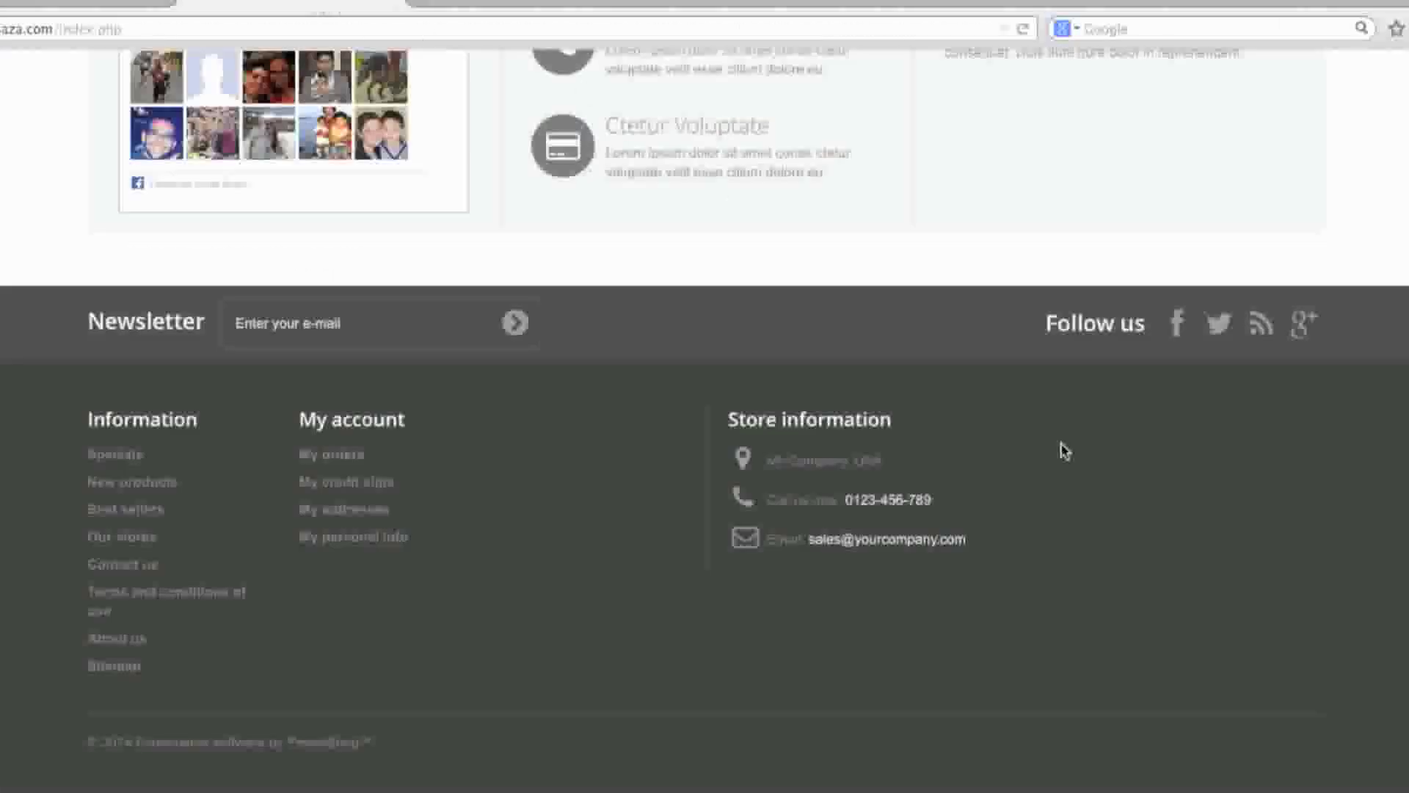
pyautogui.click(126, 9)
pyautogui.scroll(-7, 815, 450)
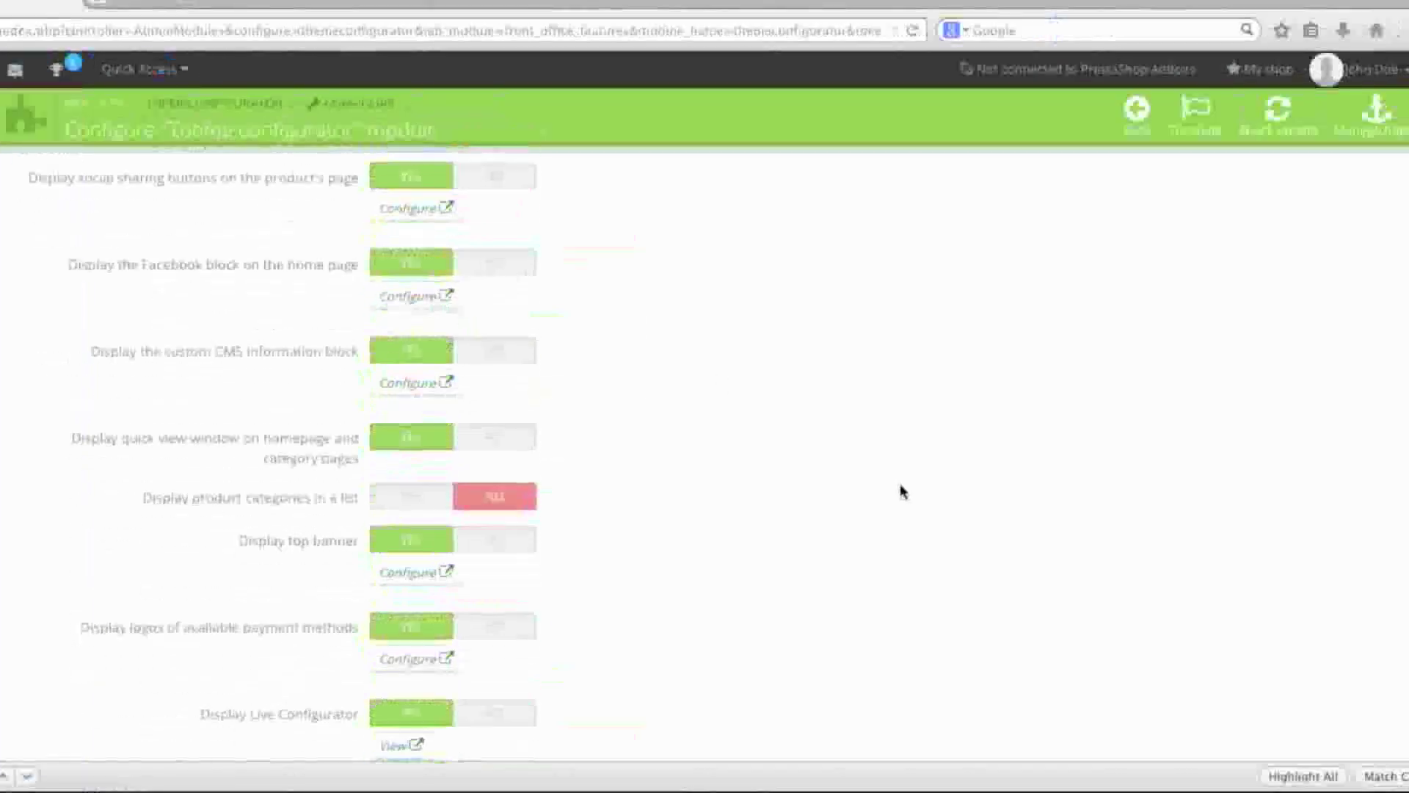
pyautogui.scroll(-4, 903, 491)
pyautogui.click(1365, 508)
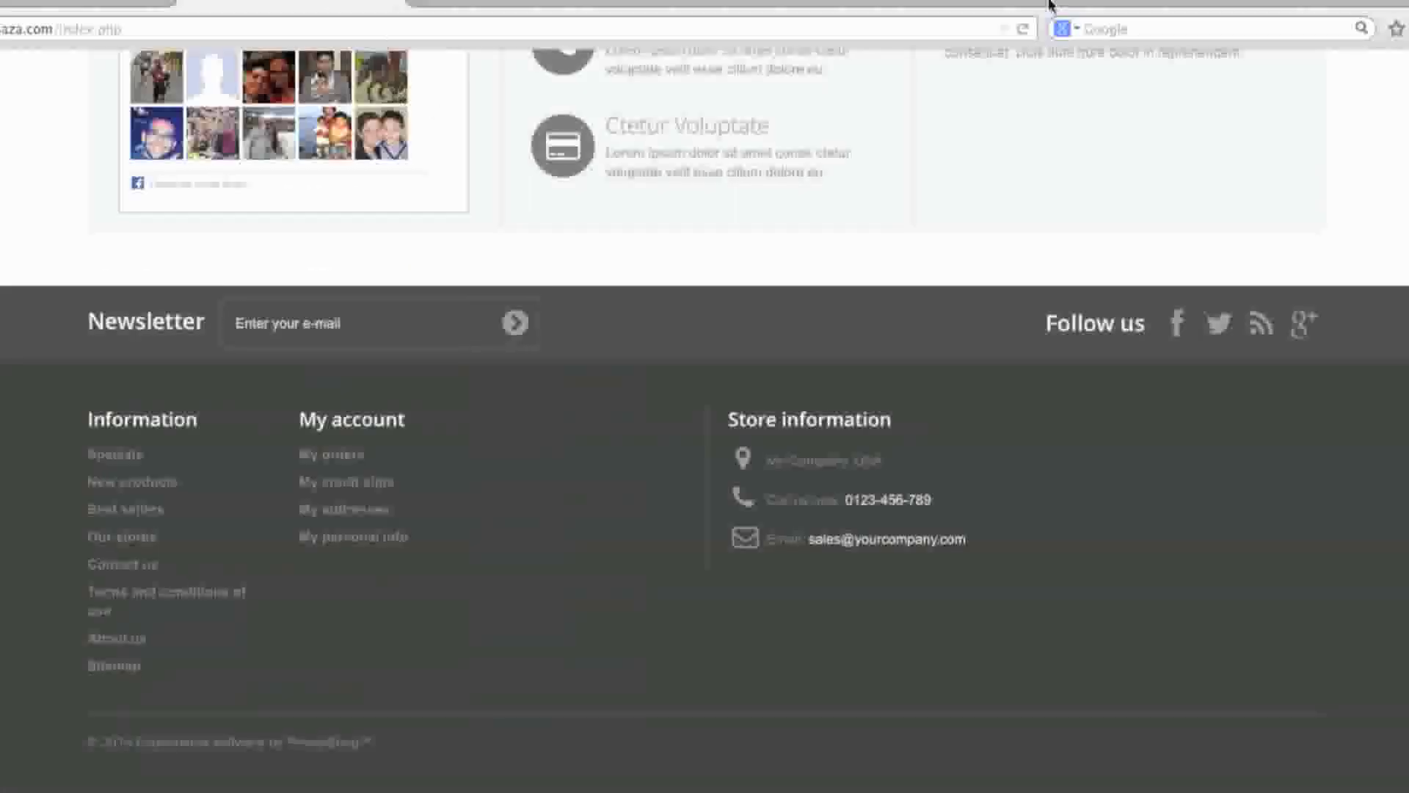
pyautogui.click(1021, 31)
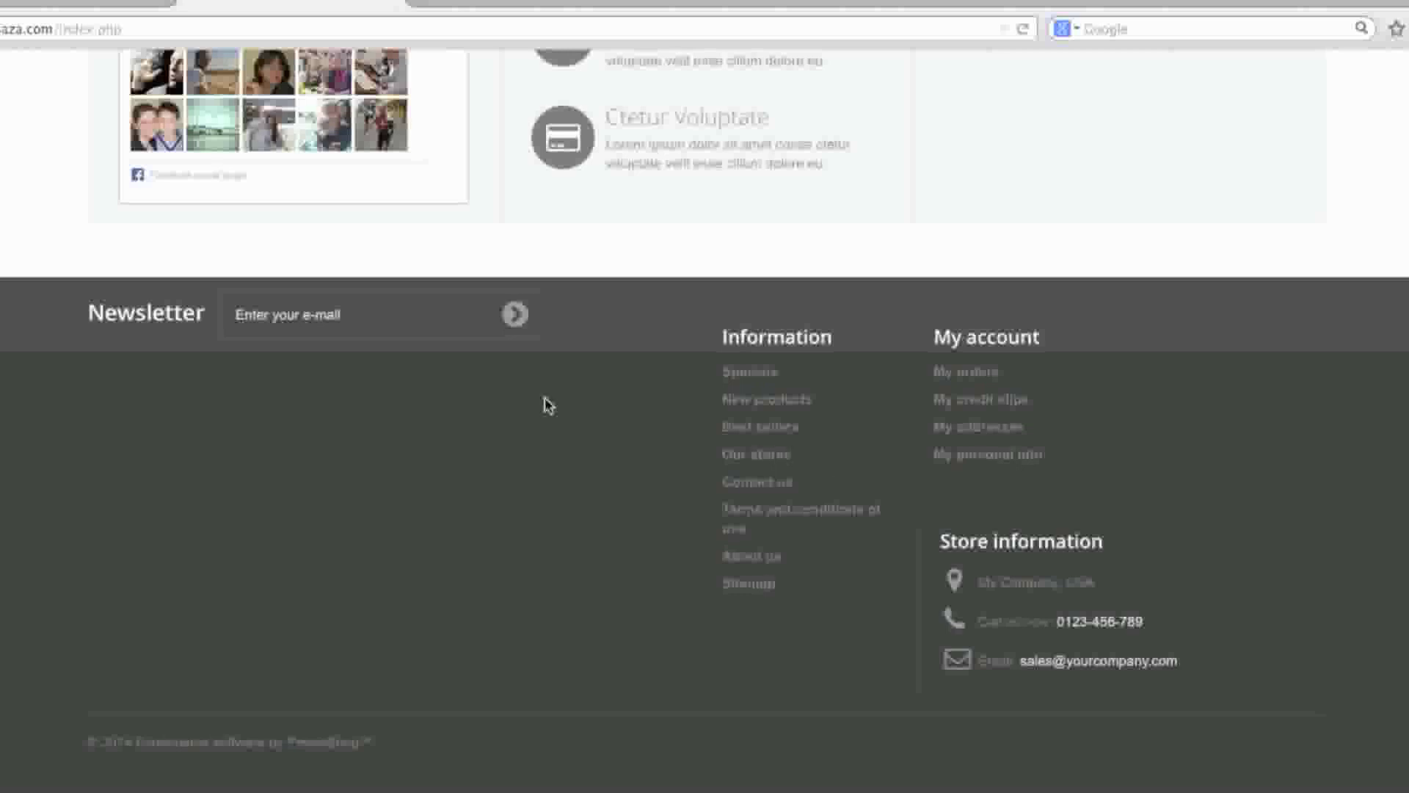
# Set the display of the store's social account links back to Yes, save, and reload the storefront.
pyautogui.click(79, 7)
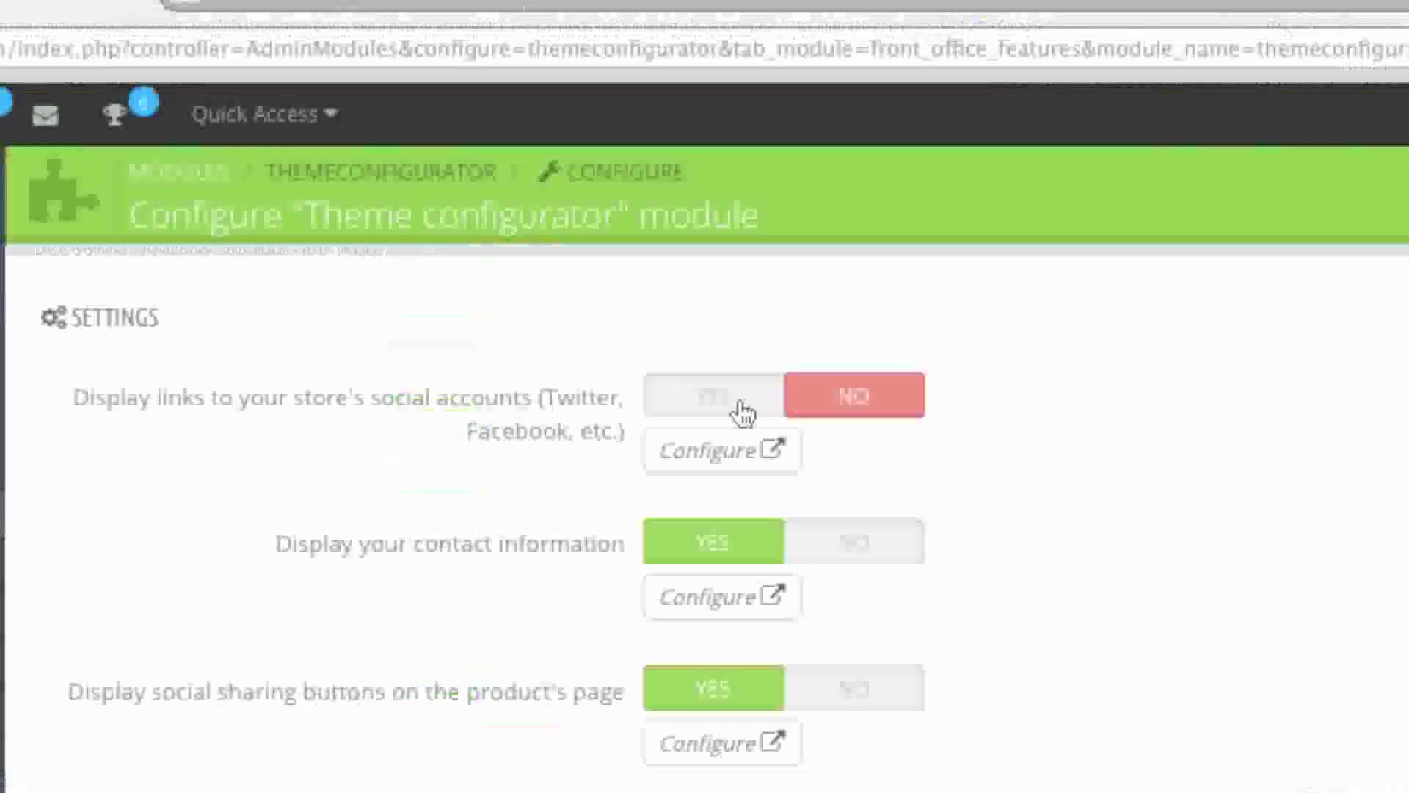
pyautogui.click(455, 246)
pyautogui.scroll(-2, 787, 412)
pyautogui.scroll(-5, 971, 528)
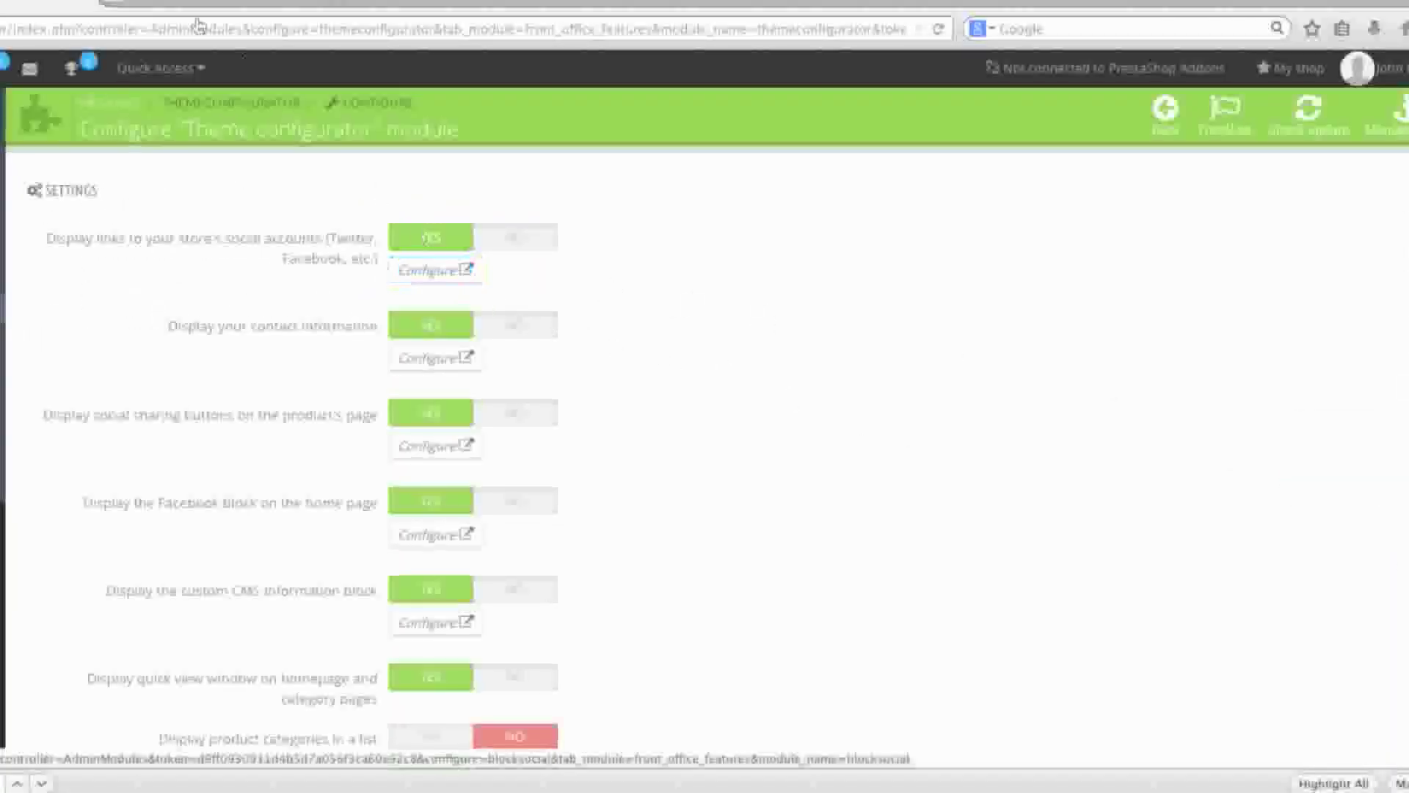
pyautogui.click(263, 1)
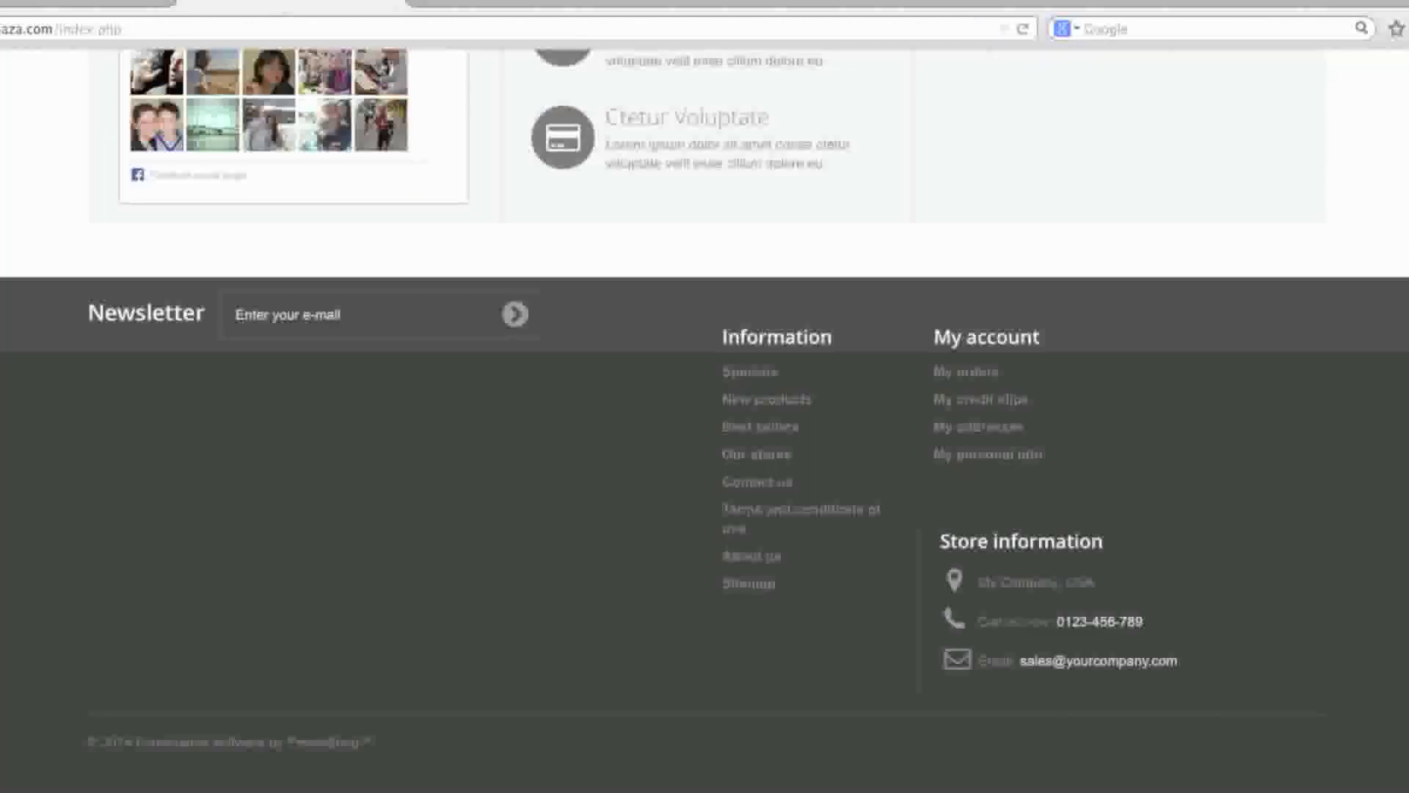
pyautogui.click(1022, 29)
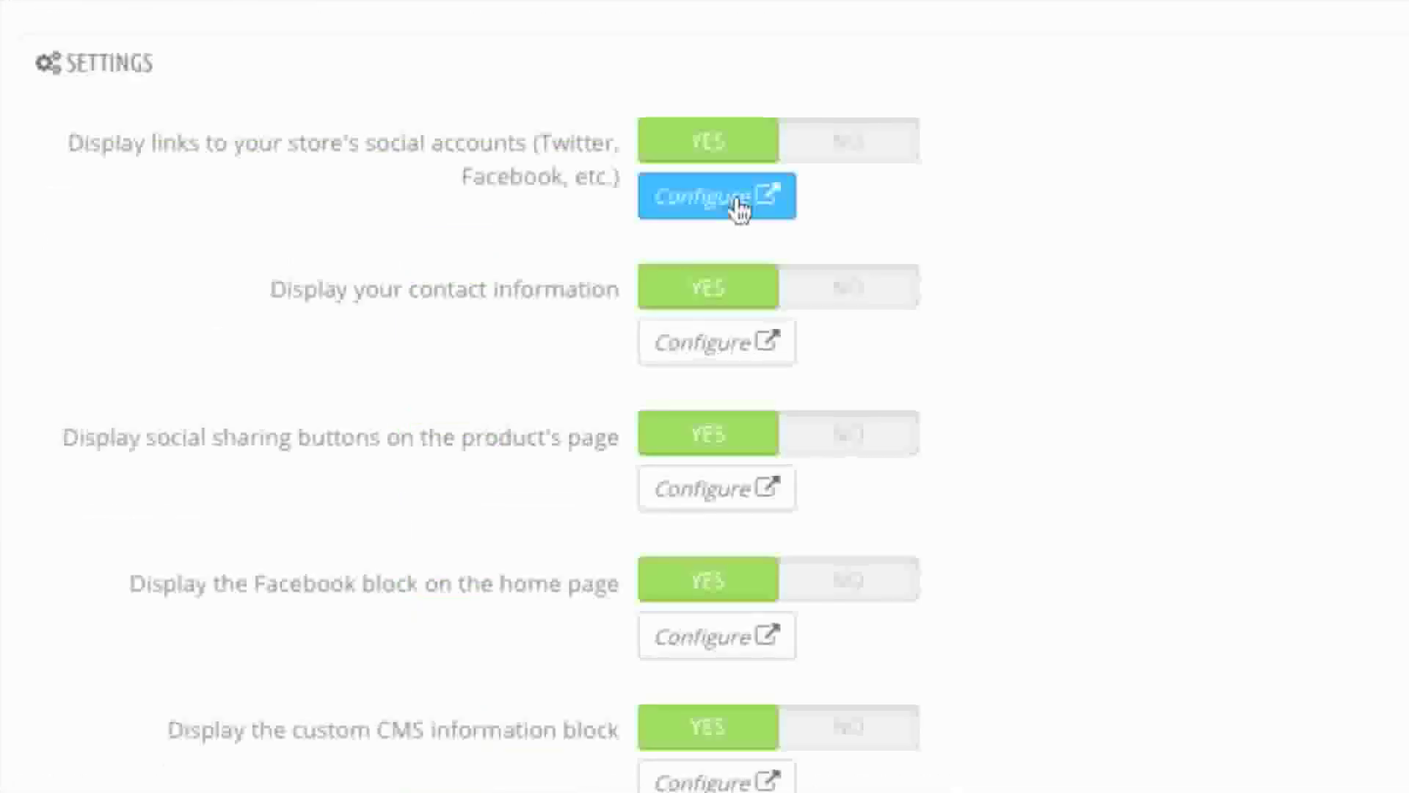
# Open the social account links' configuration, copy and clear the Twitter URL, save, and reload the storefront to check the footer.
pyautogui.click(739, 209)
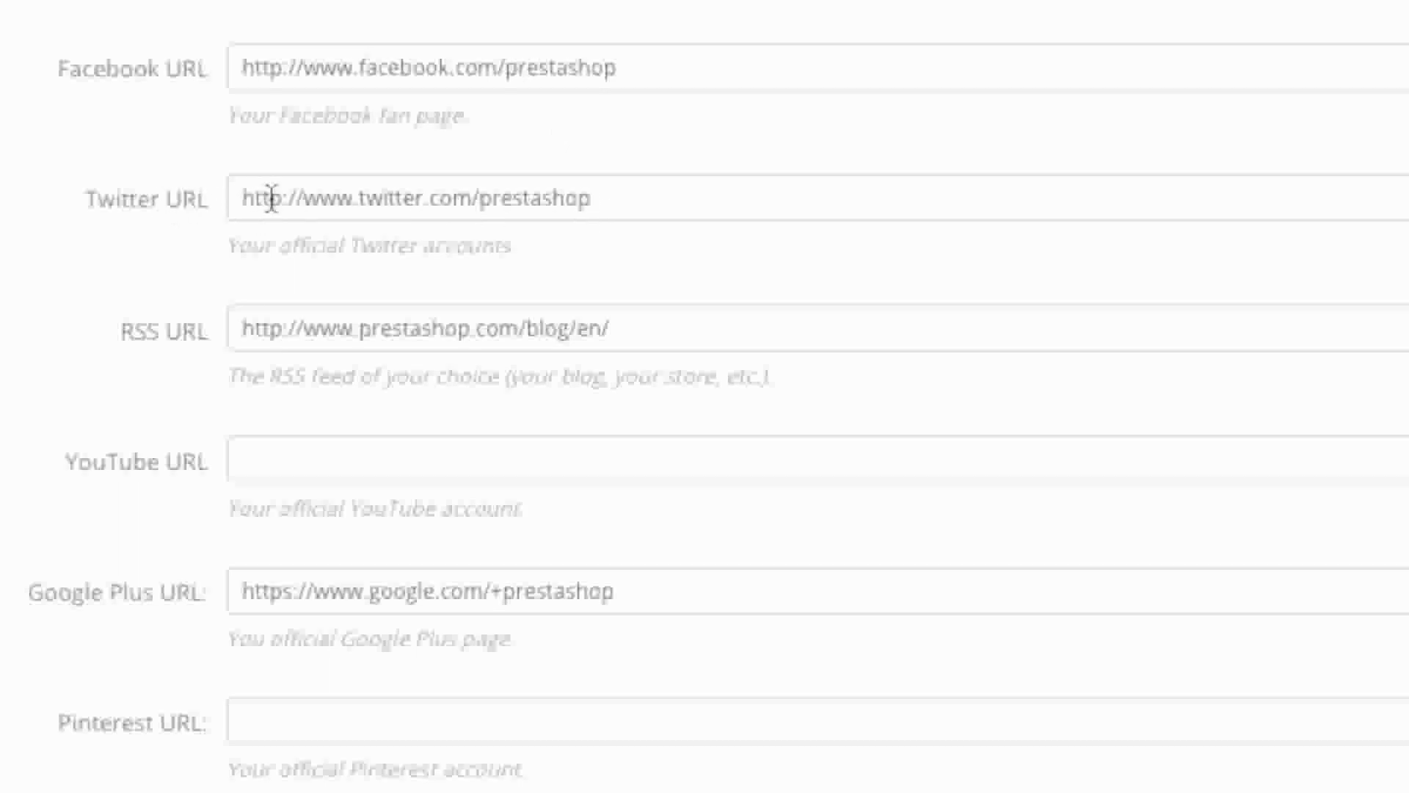
pyautogui.tripleClick(485, 203)
pyautogui.hotkey('ctrl', 'c')
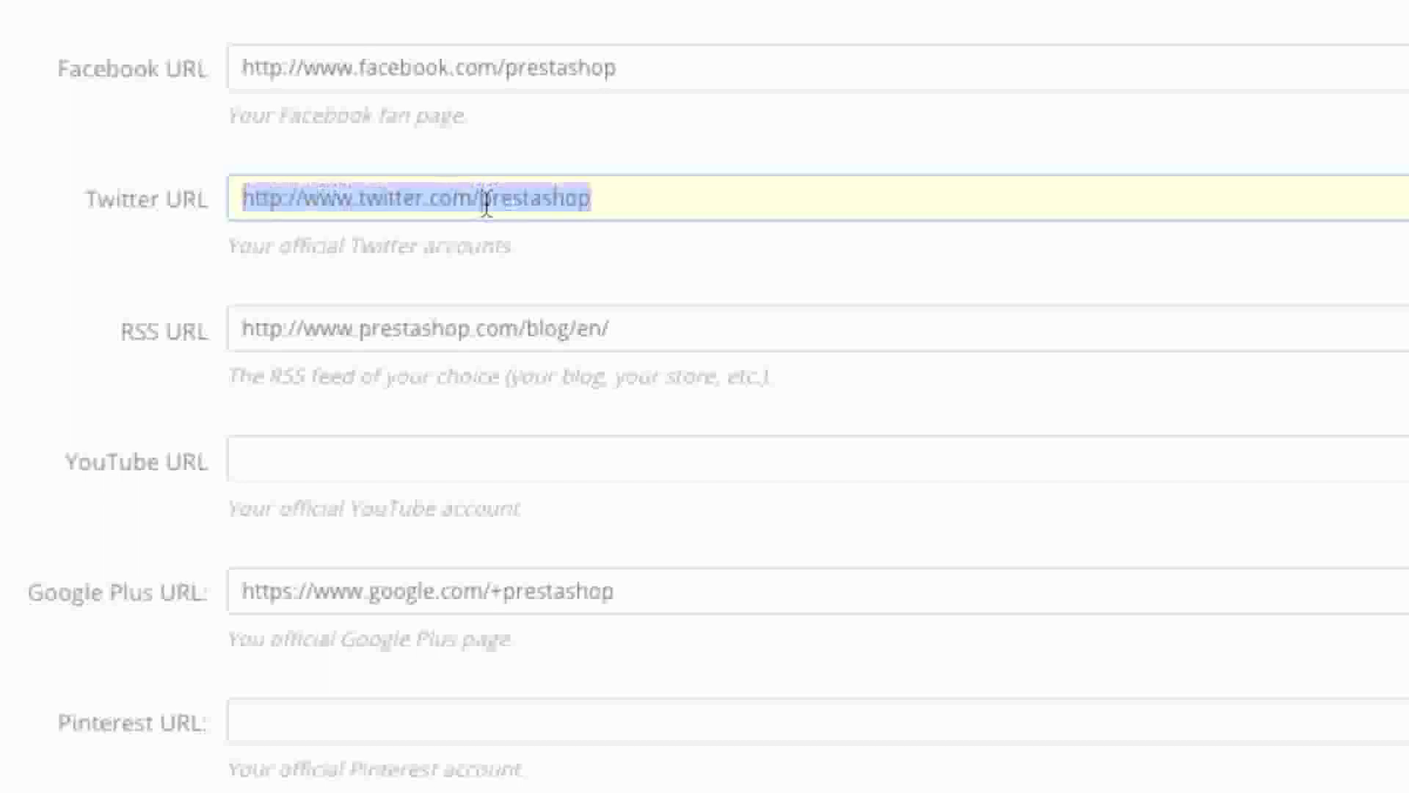
pyautogui.press('BackSpace')
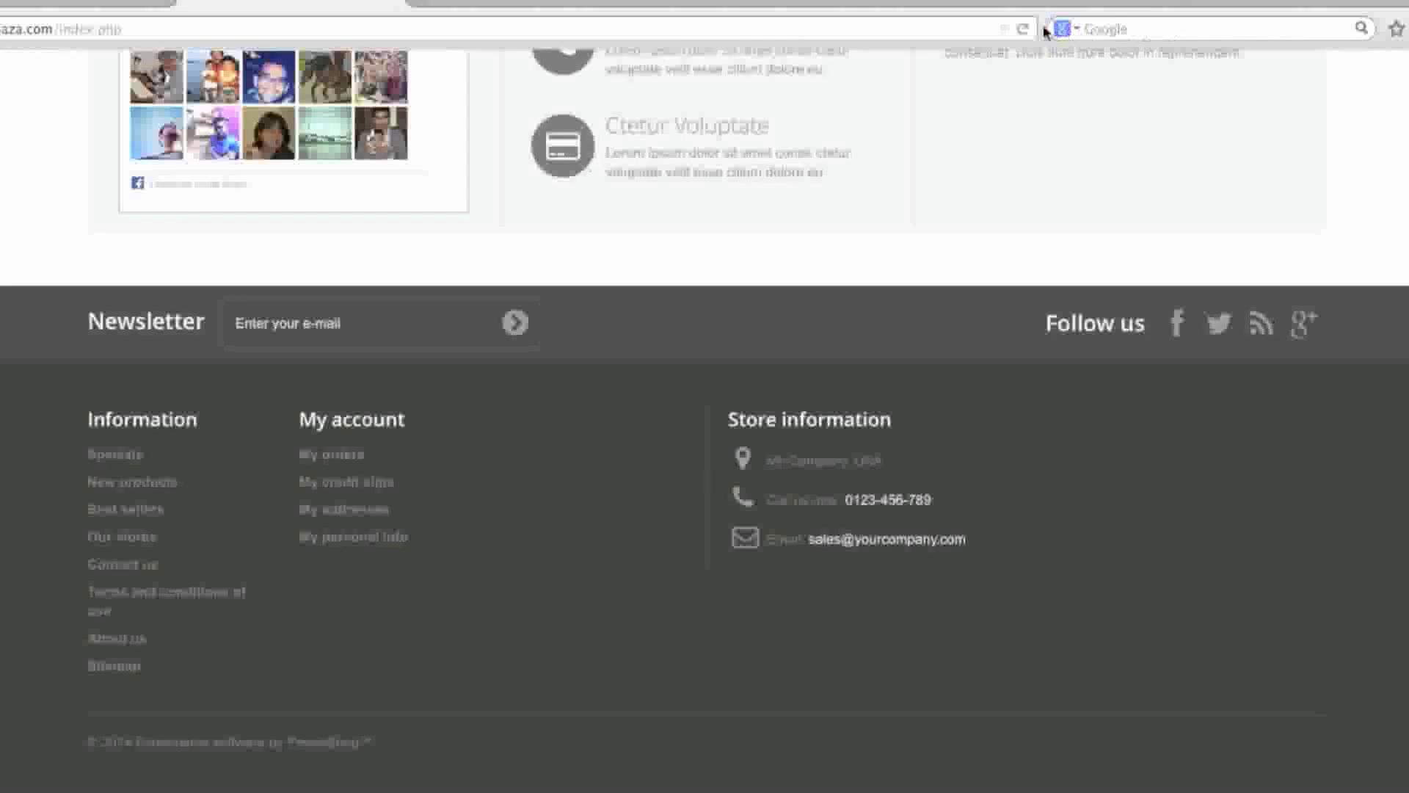
pyautogui.click(1025, 29)
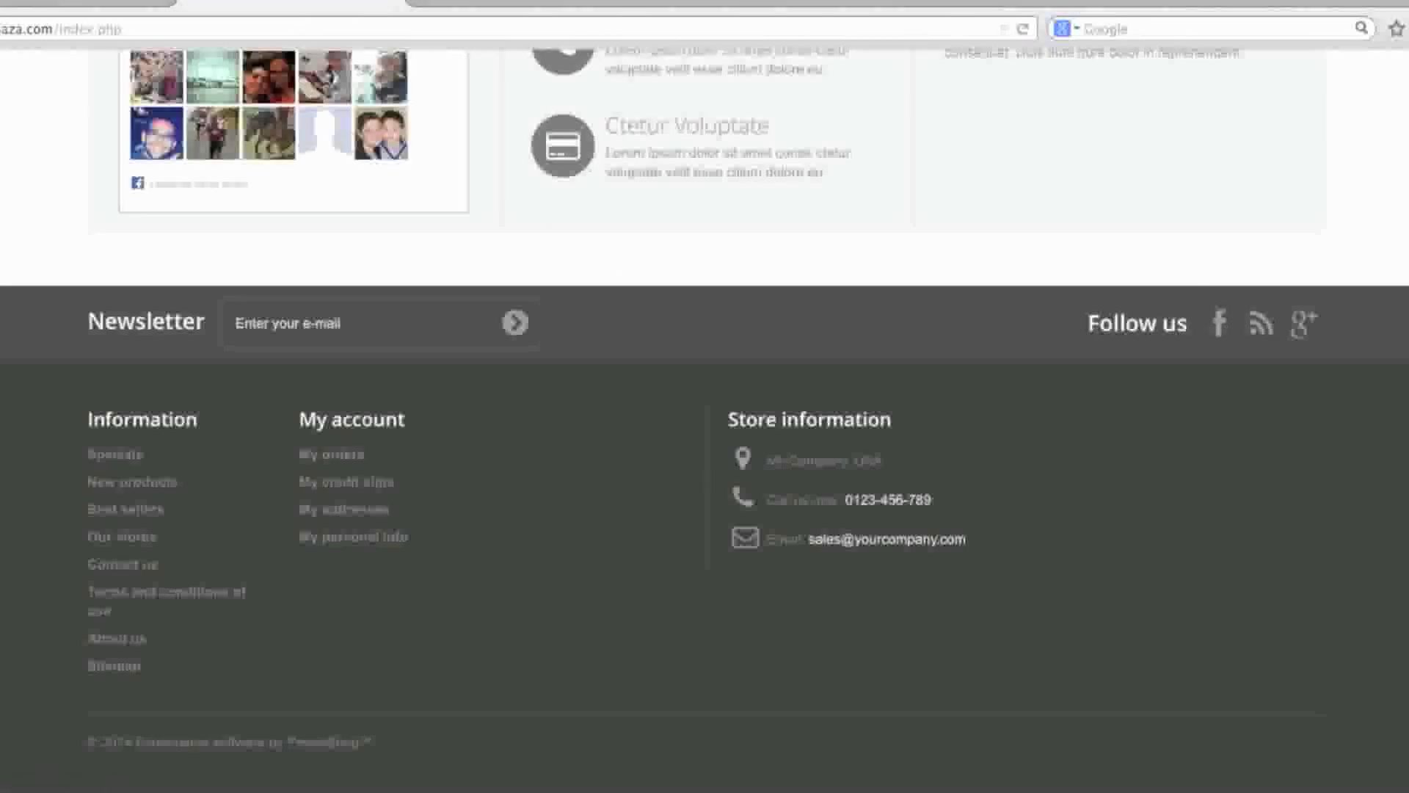
pyautogui.click(94, 3)
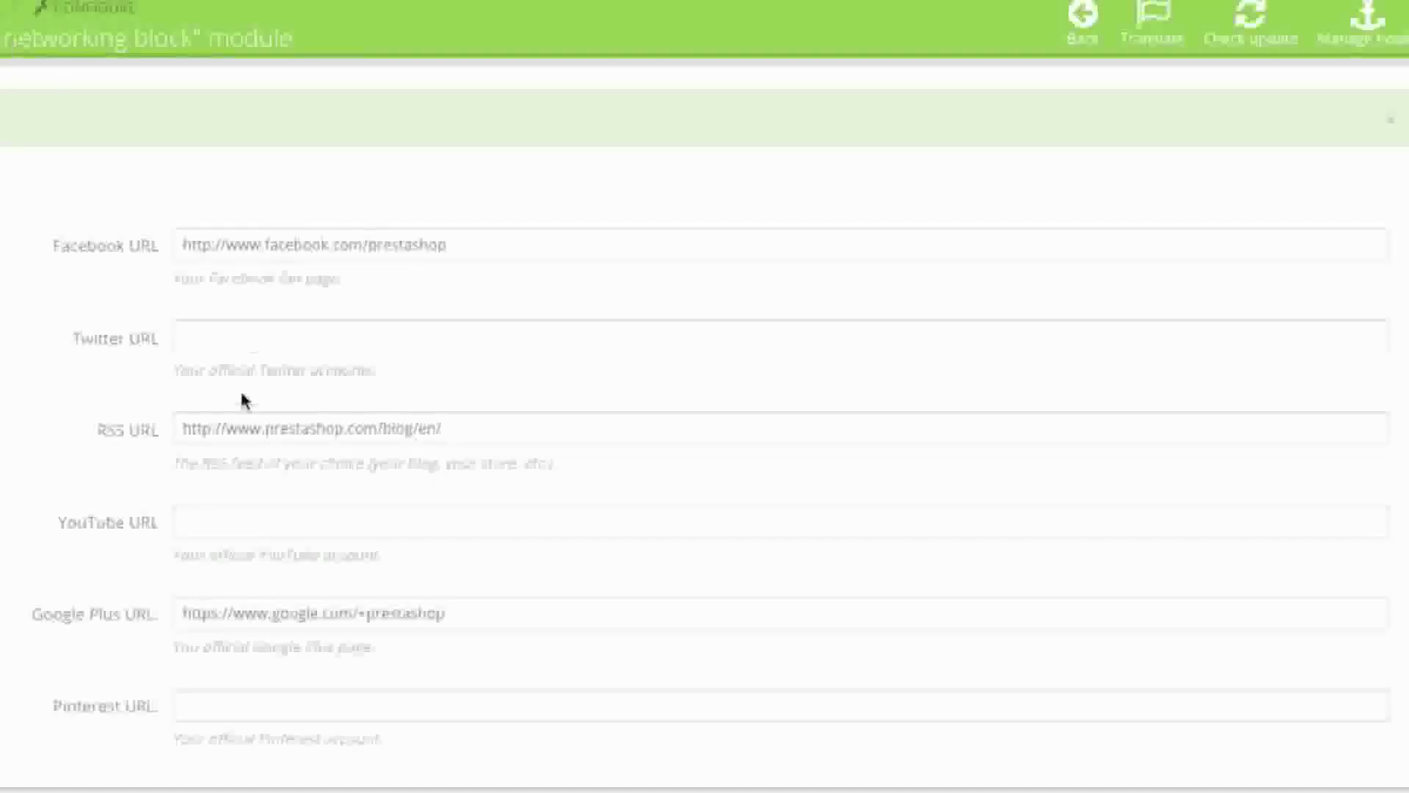
pyautogui.click(228, 346)
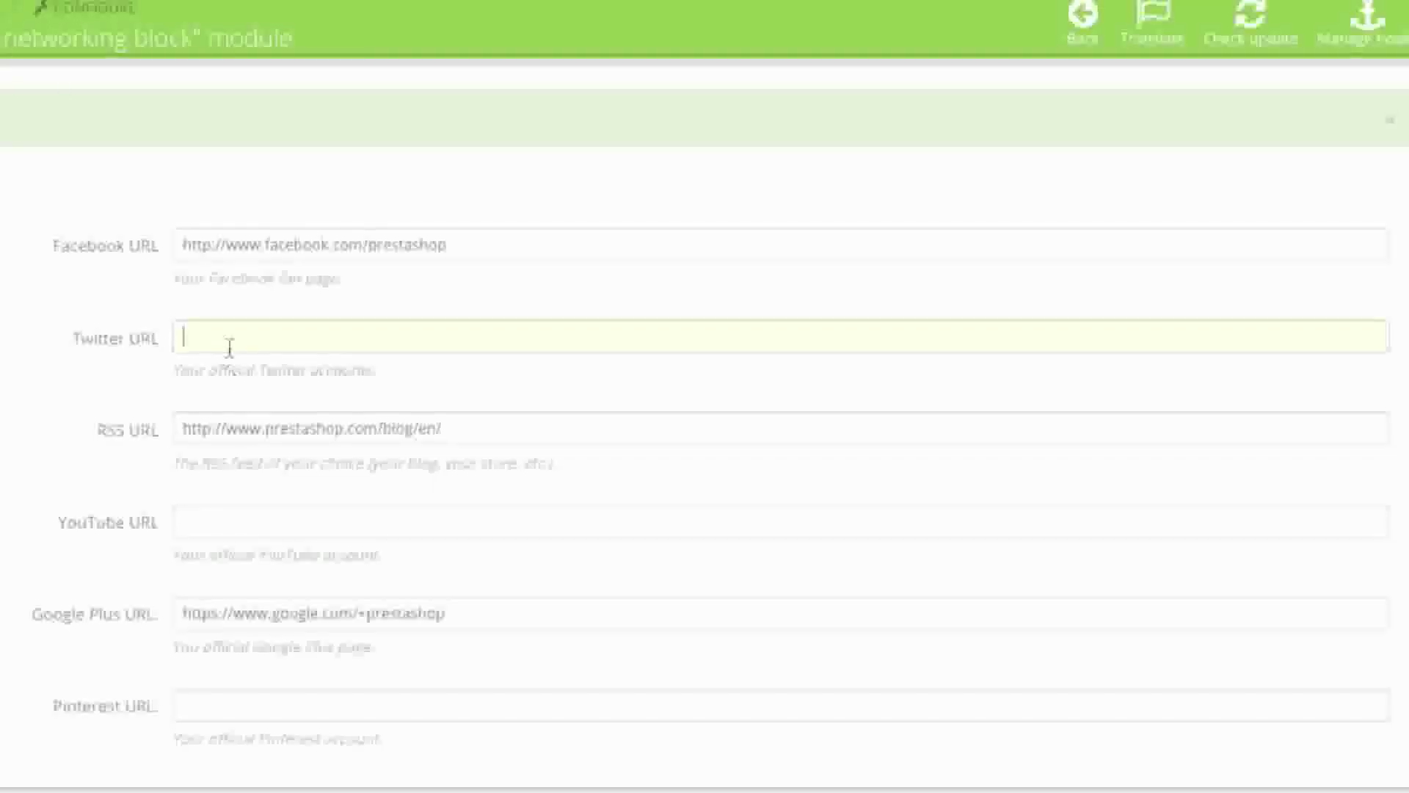
pyautogui.hotkey('ctrl', 'v')
pyautogui.scroll(-1, 1320, 701)
pyautogui.click(1365, 743)
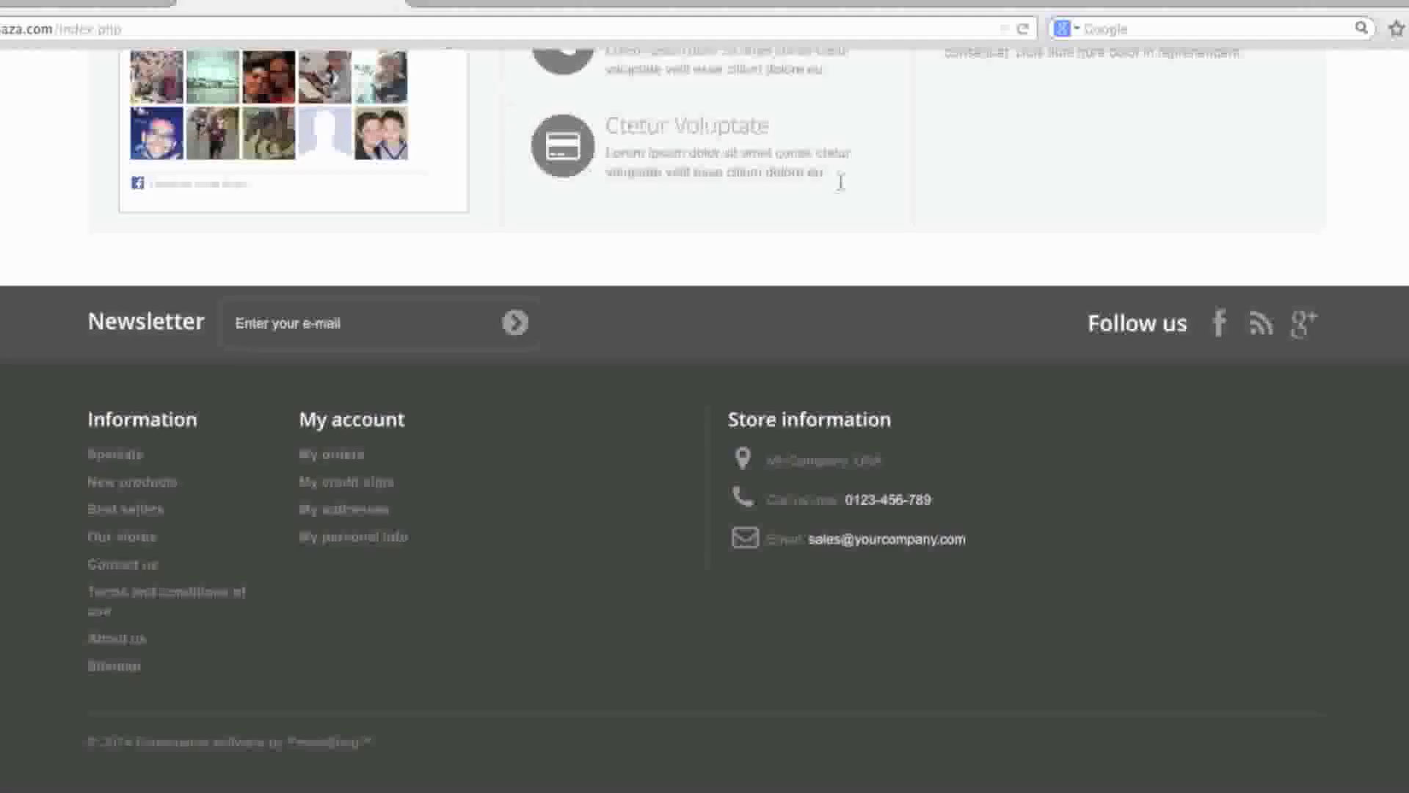
# Reload the storefront's home page and check the Follow us links in its footer.
pyautogui.scroll(10, 840, 179)
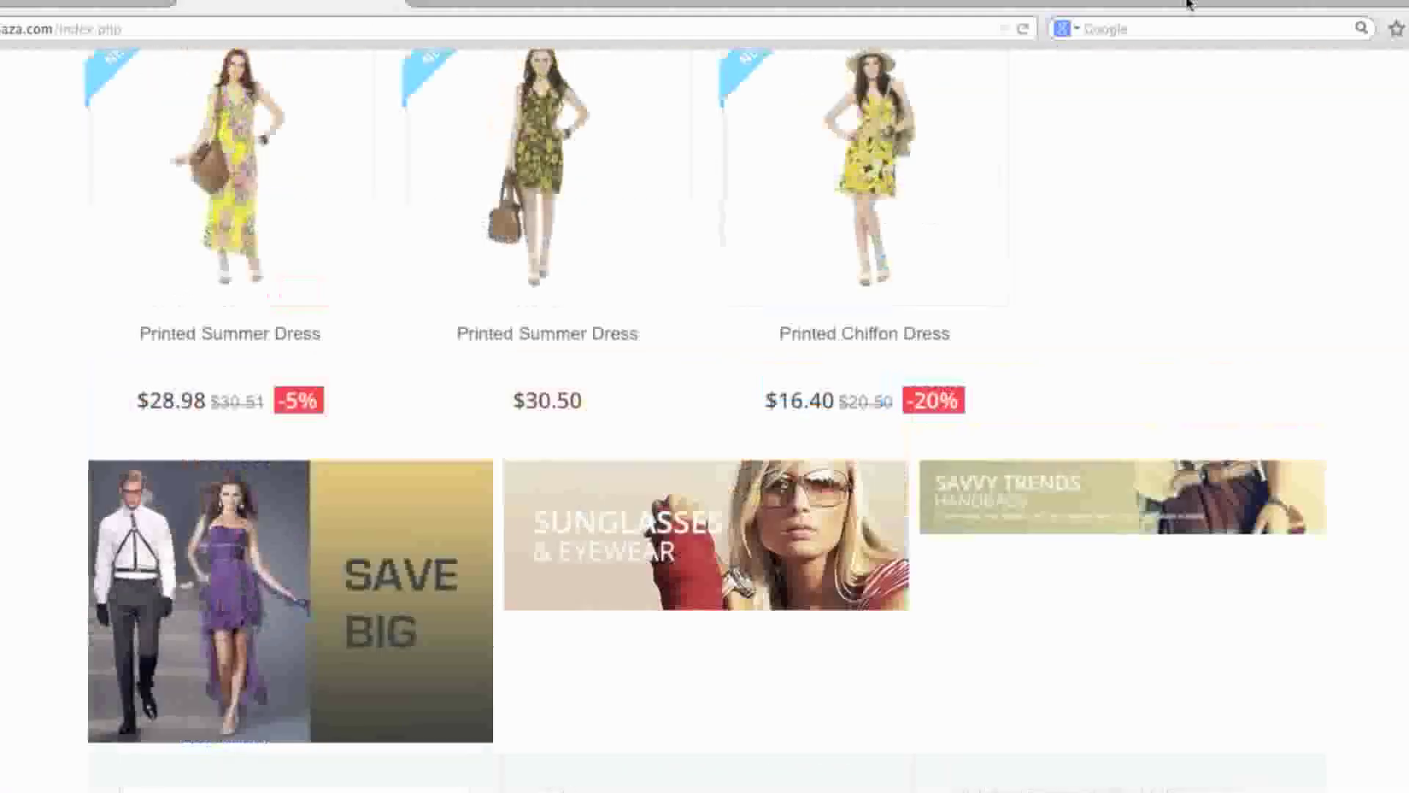
pyautogui.click(1022, 29)
pyautogui.scroll(-10, 1158, 157)
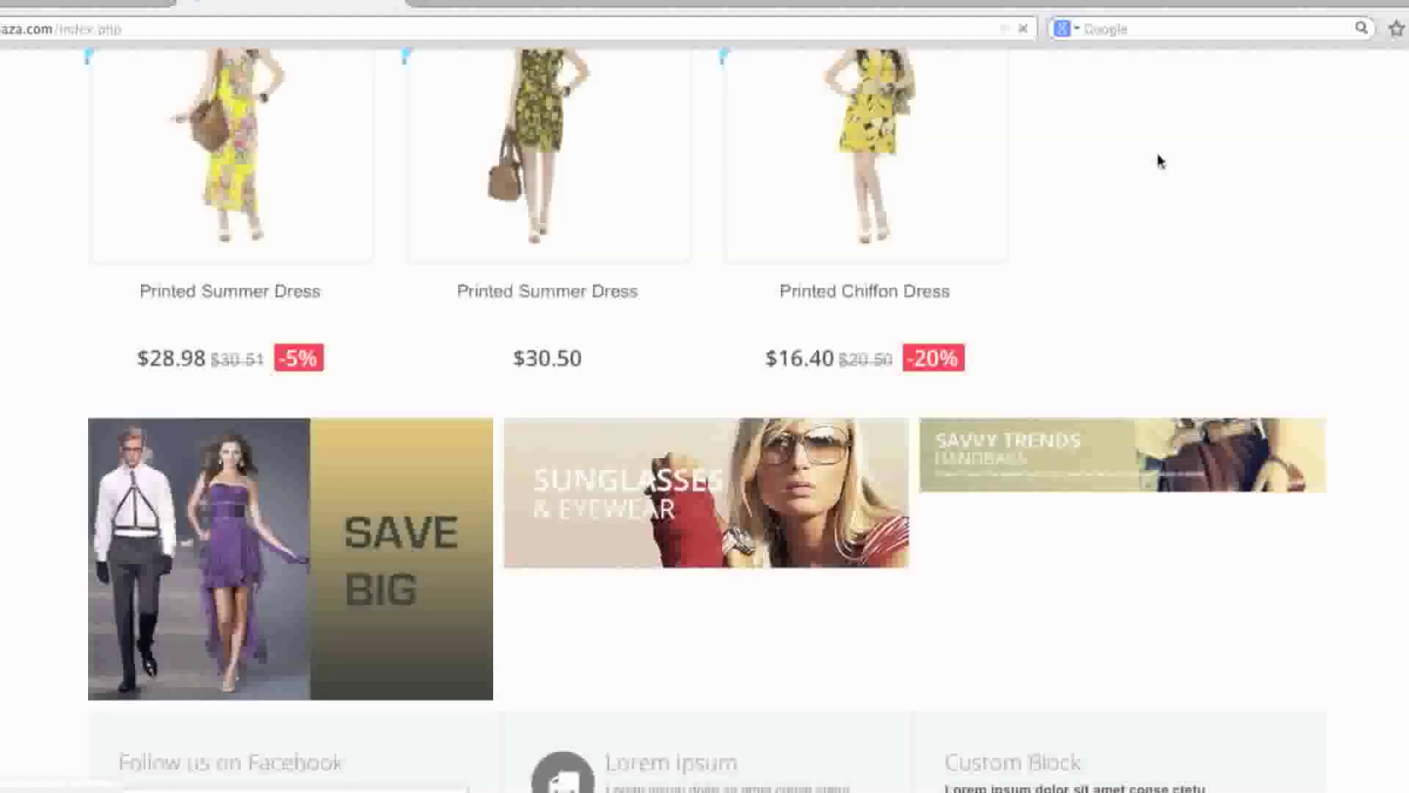
pyautogui.scroll(-10, 1159, 159)
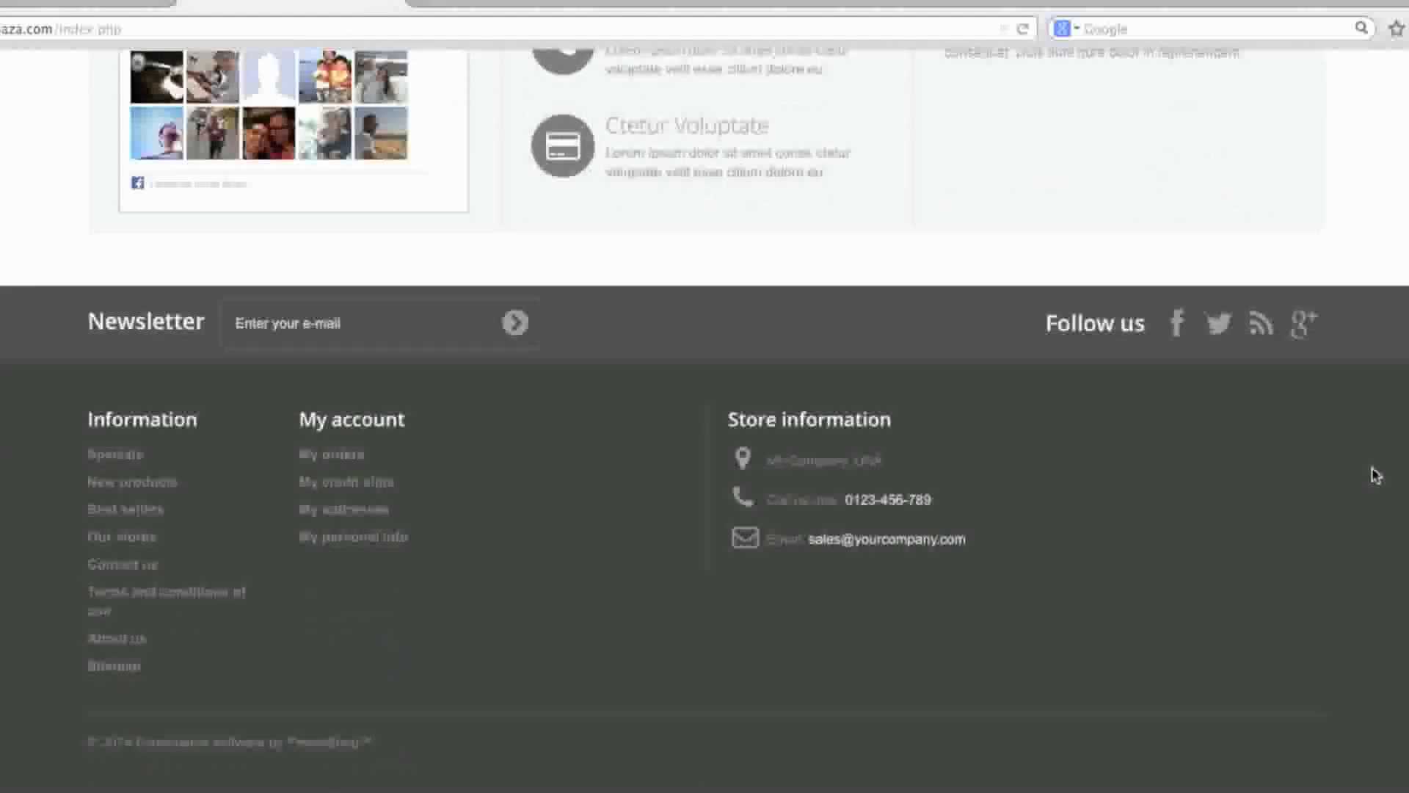
pyautogui.scroll(15, 1354, 455)
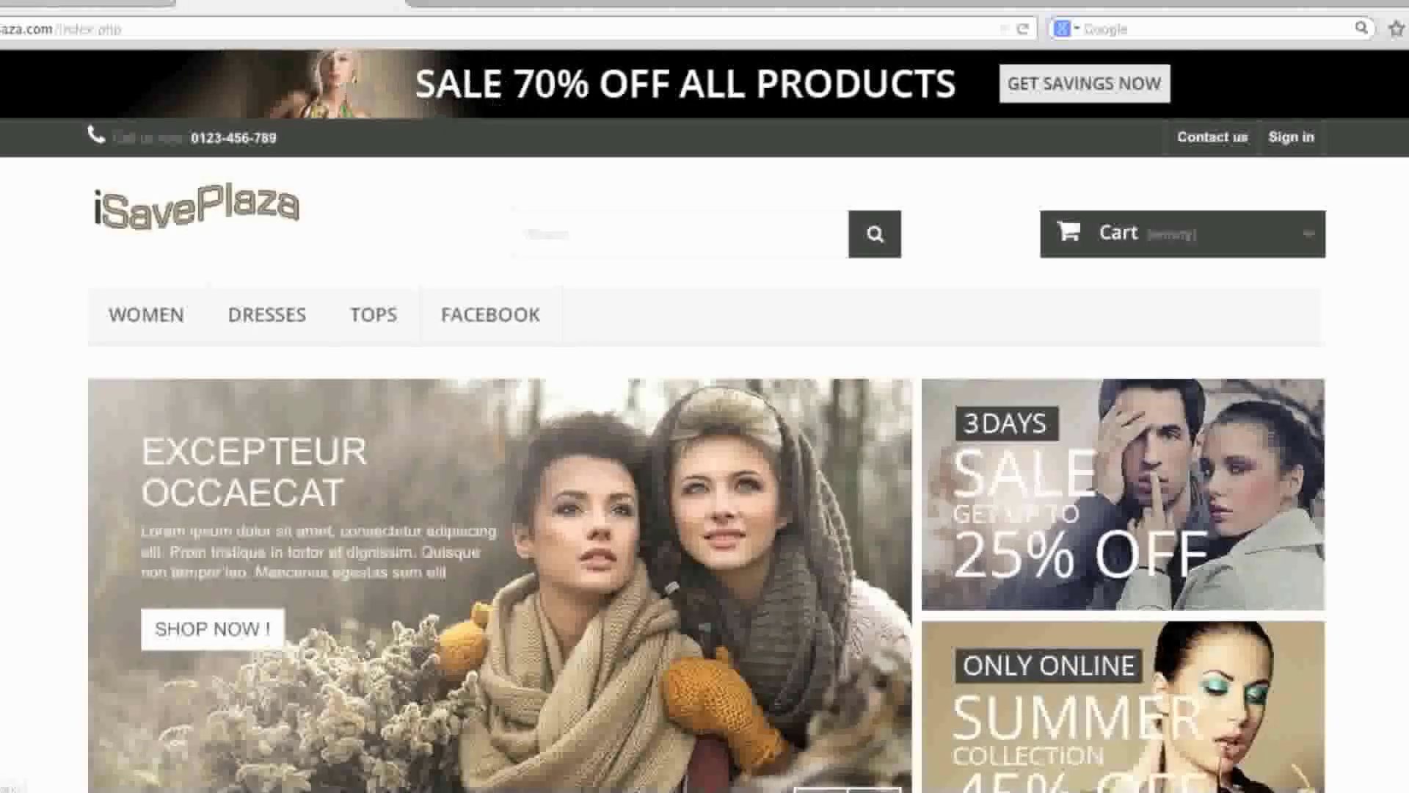
# Return to the back office's list of modules and open the Banner block's configuration to view its image settings.
pyautogui.click(146, 3)
pyautogui.click(192, 190)
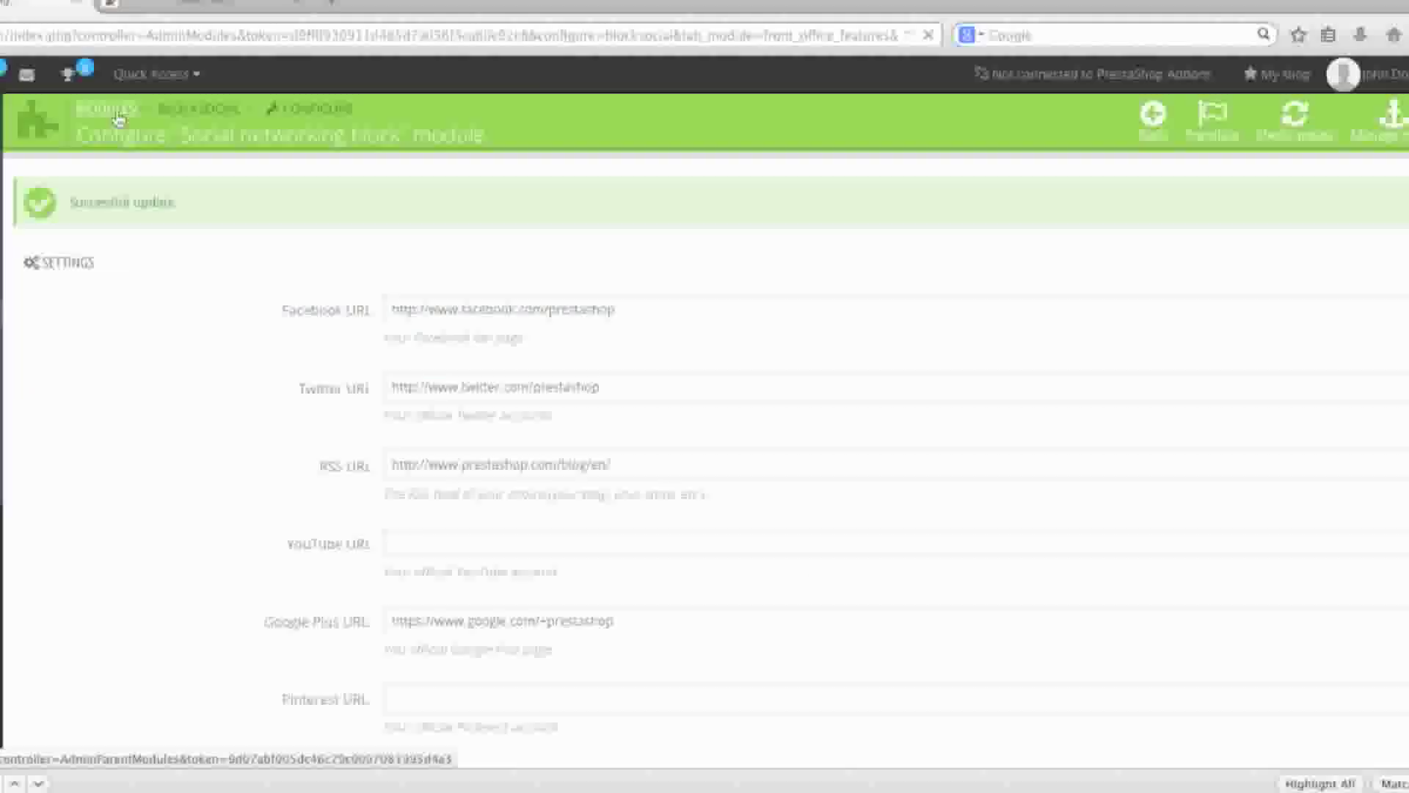
pyautogui.scroll(-3, 461, 352)
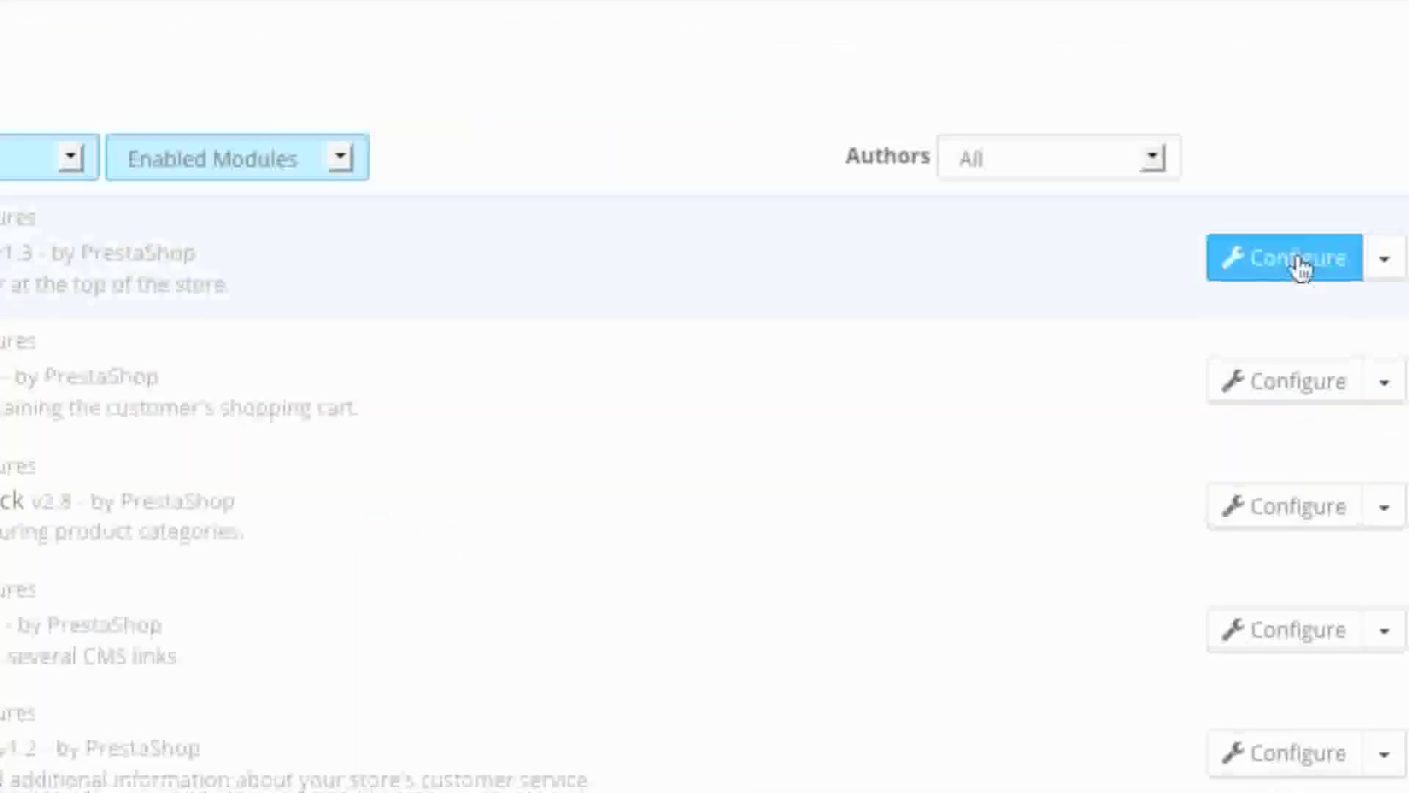
pyautogui.click(1297, 263)
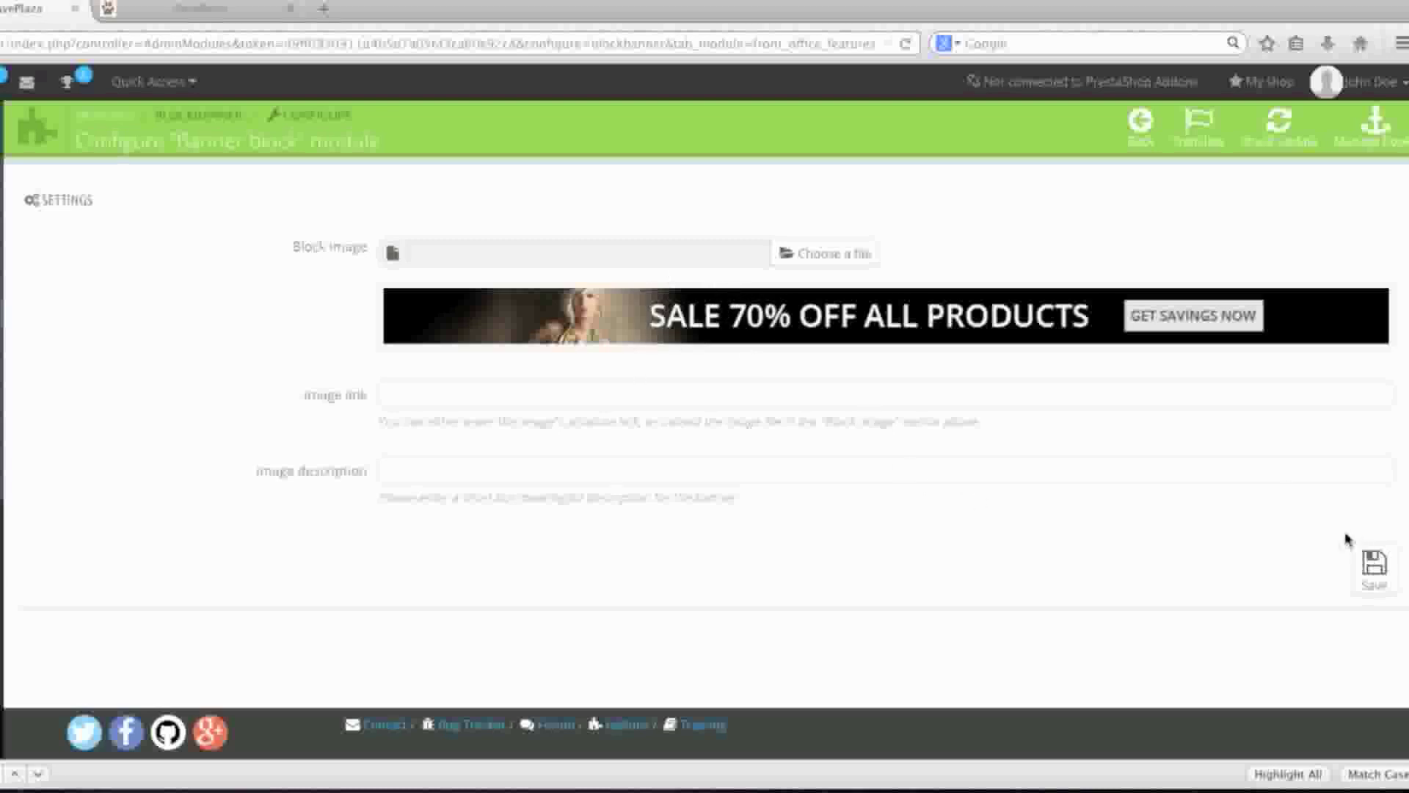
# Go back to the list of modules and open the Contact block's configuration to view its telephone and email settings.
pyautogui.click(0, 43)
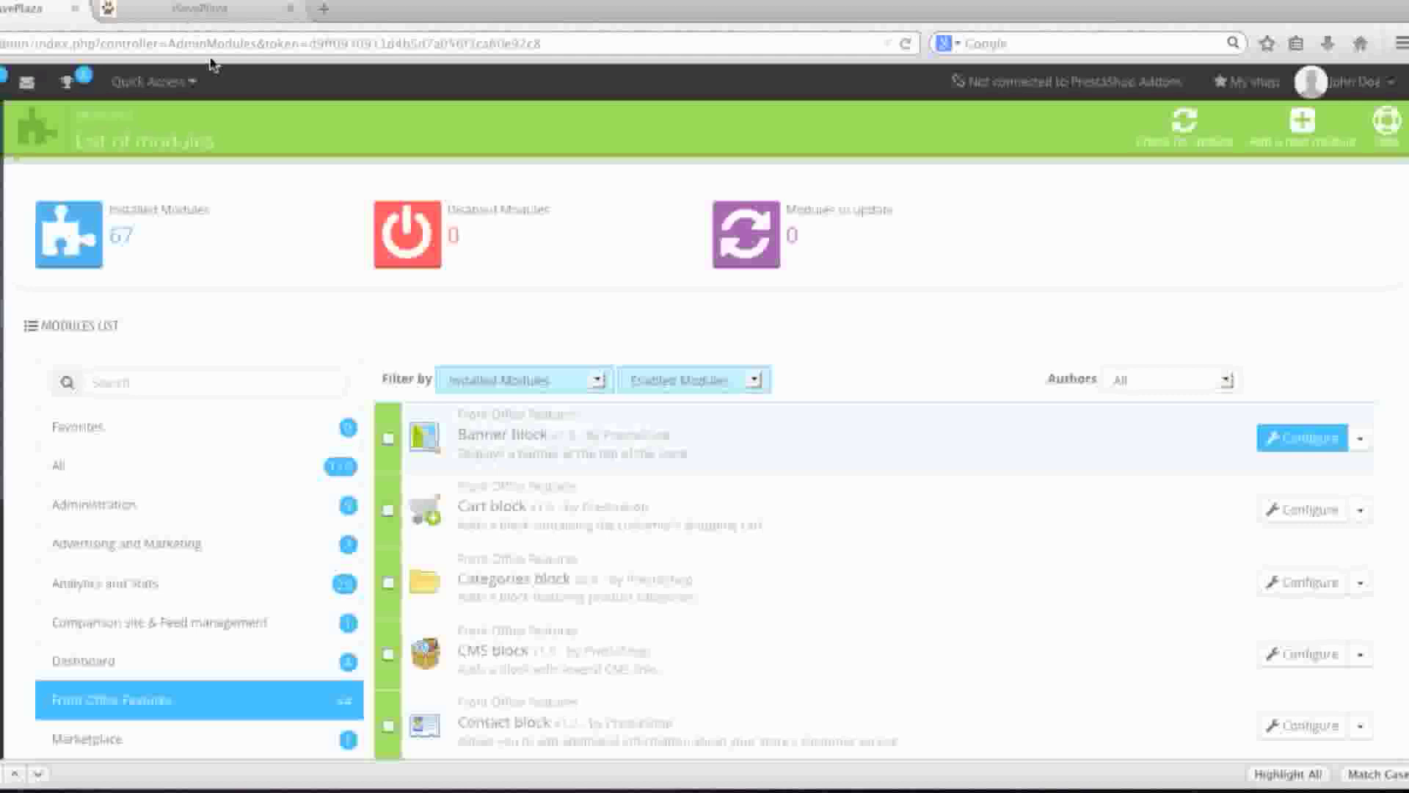
pyautogui.scroll(-2, 343, 174)
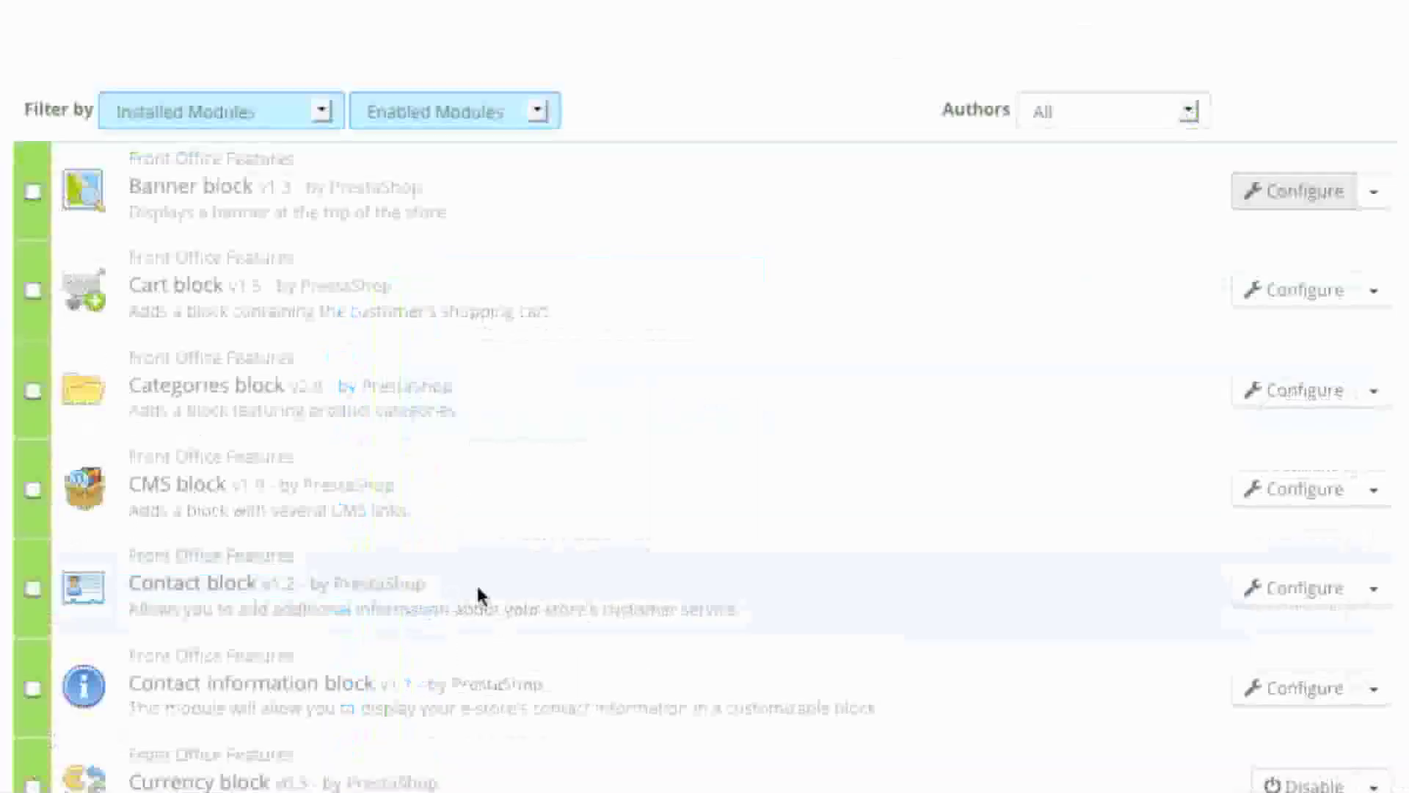
pyautogui.click(1230, 555)
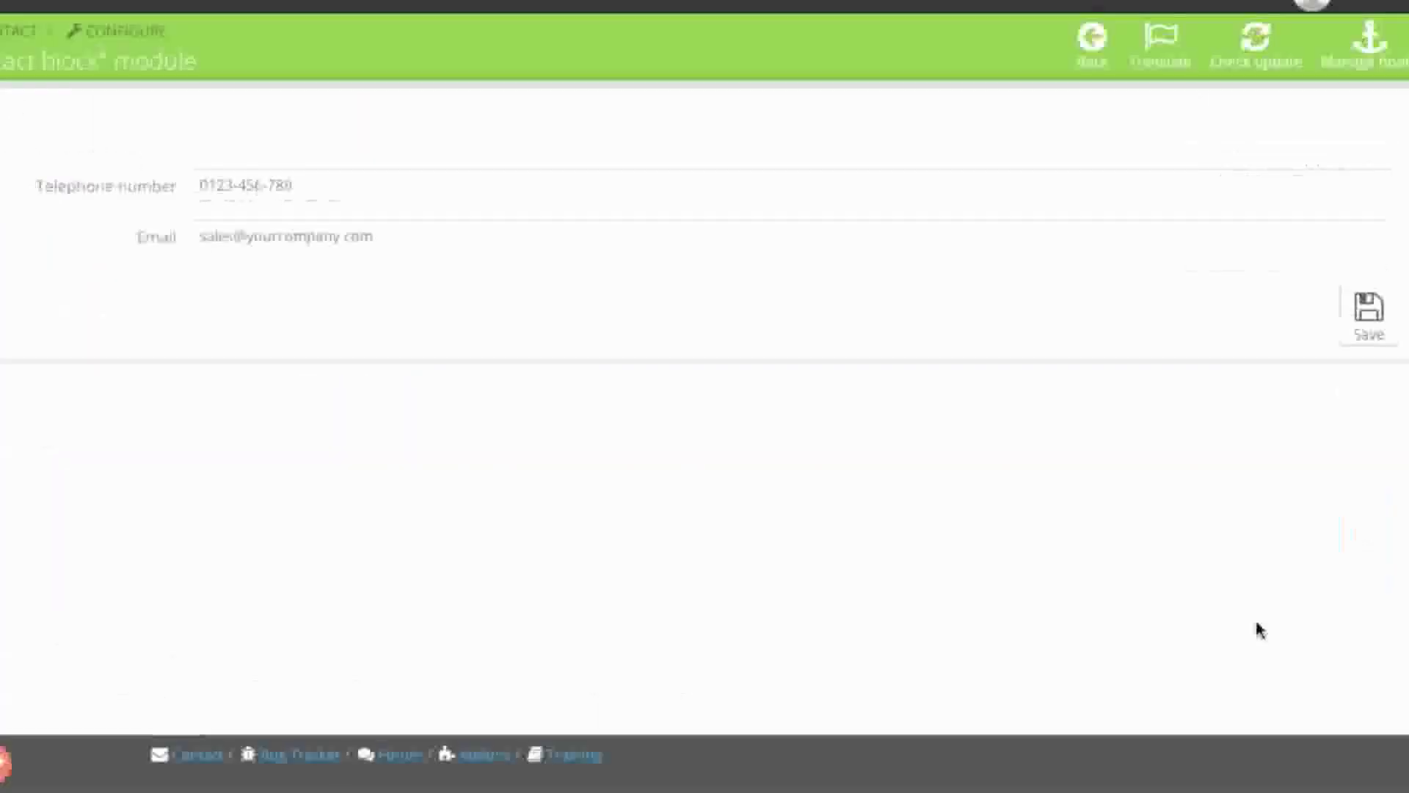